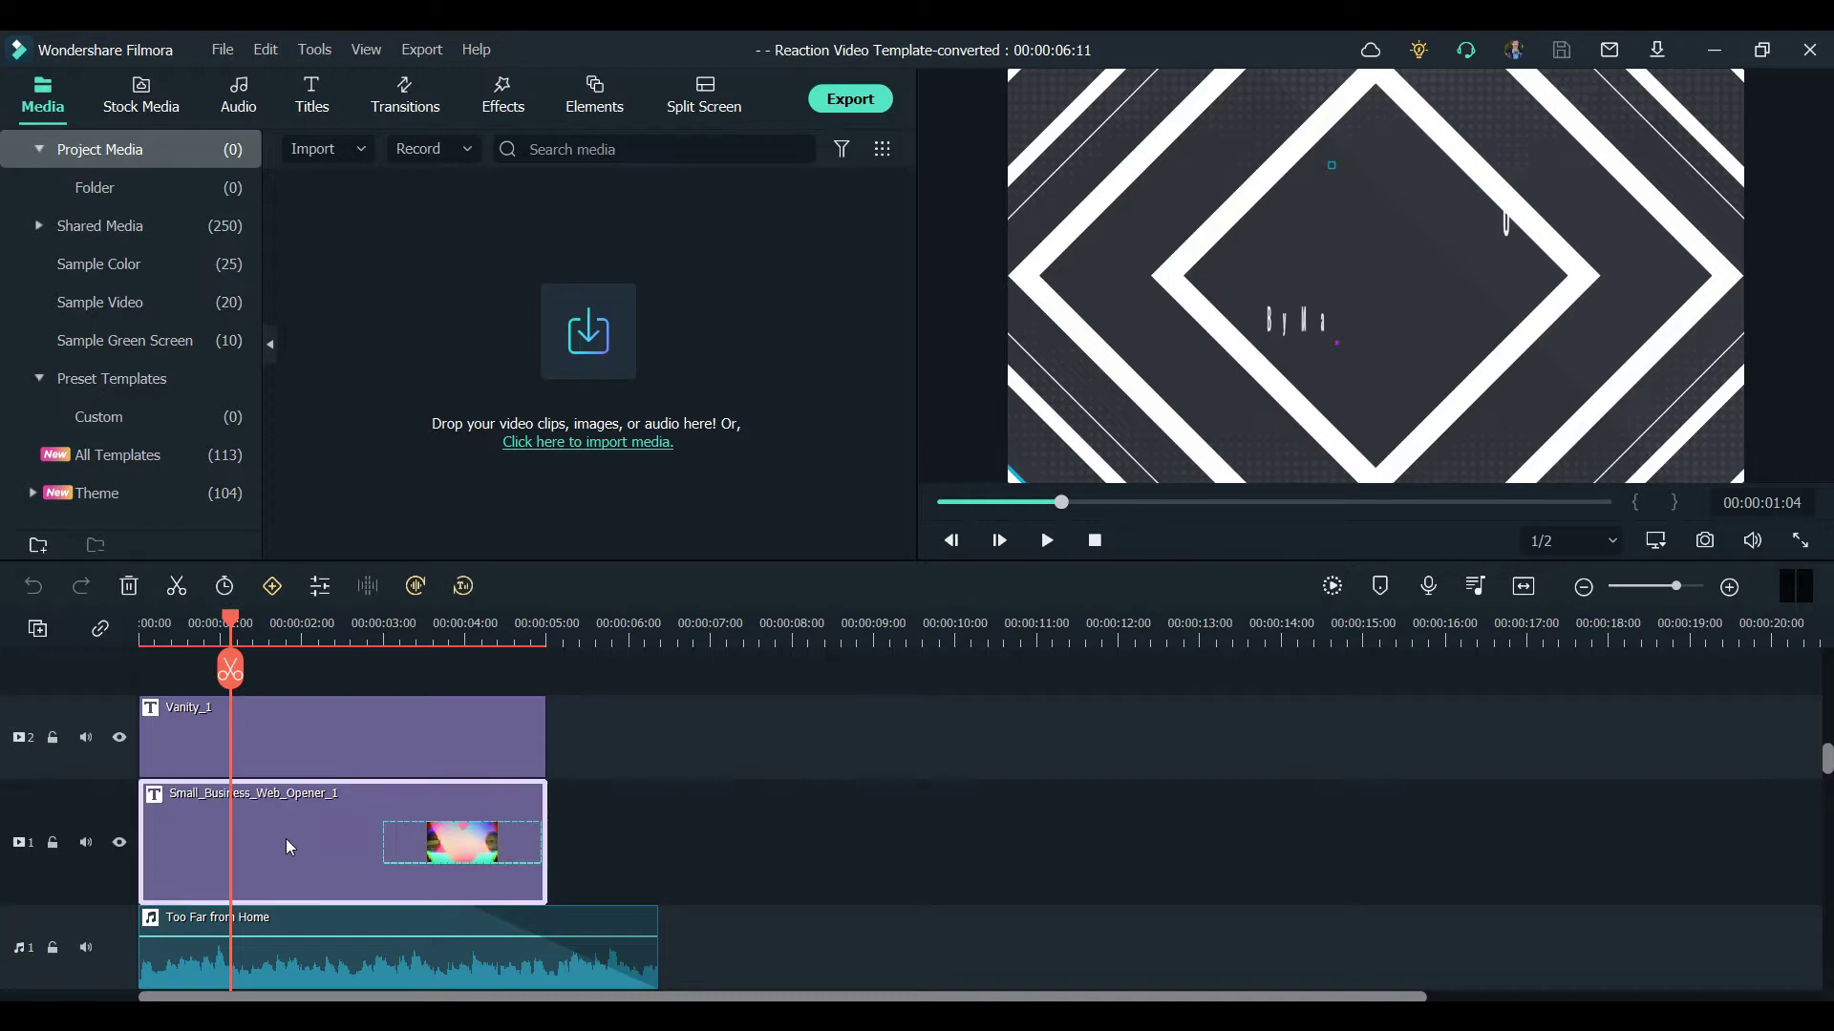
Step: Preview the template's intro title and highlight the channel name in its lower text line
left_click(347, 656)
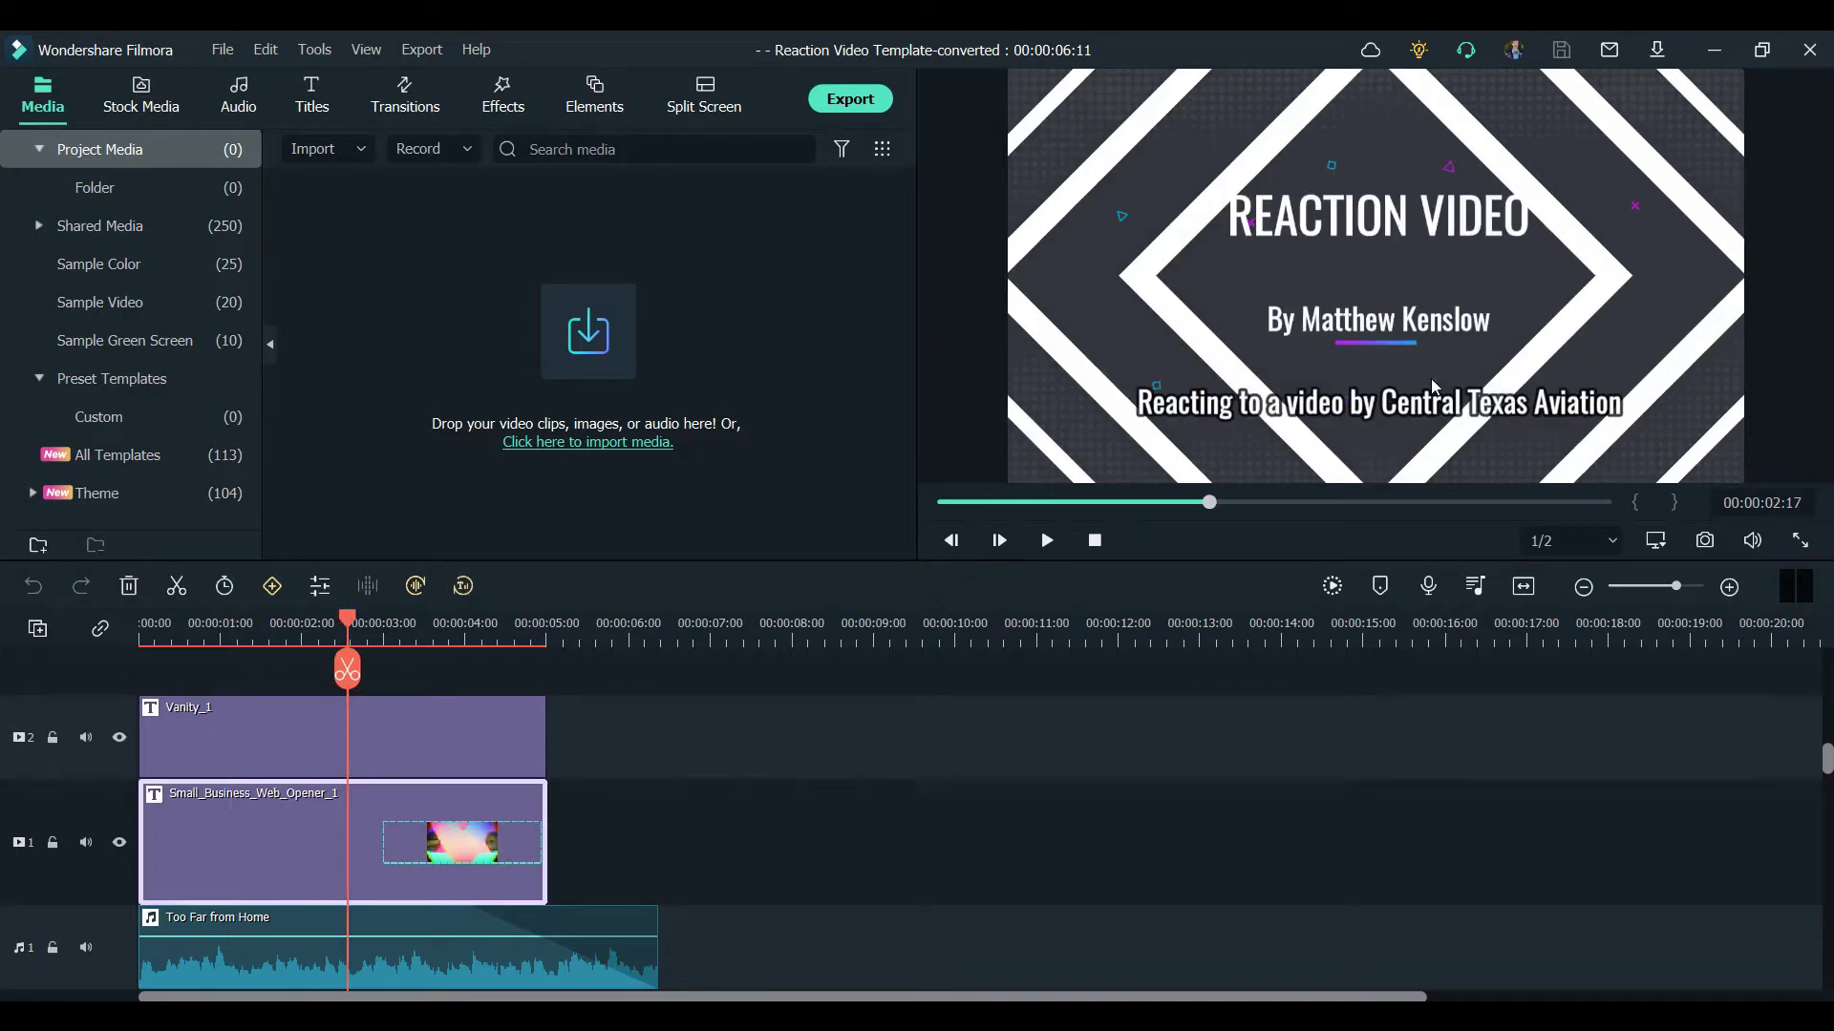
double_click(1437, 420)
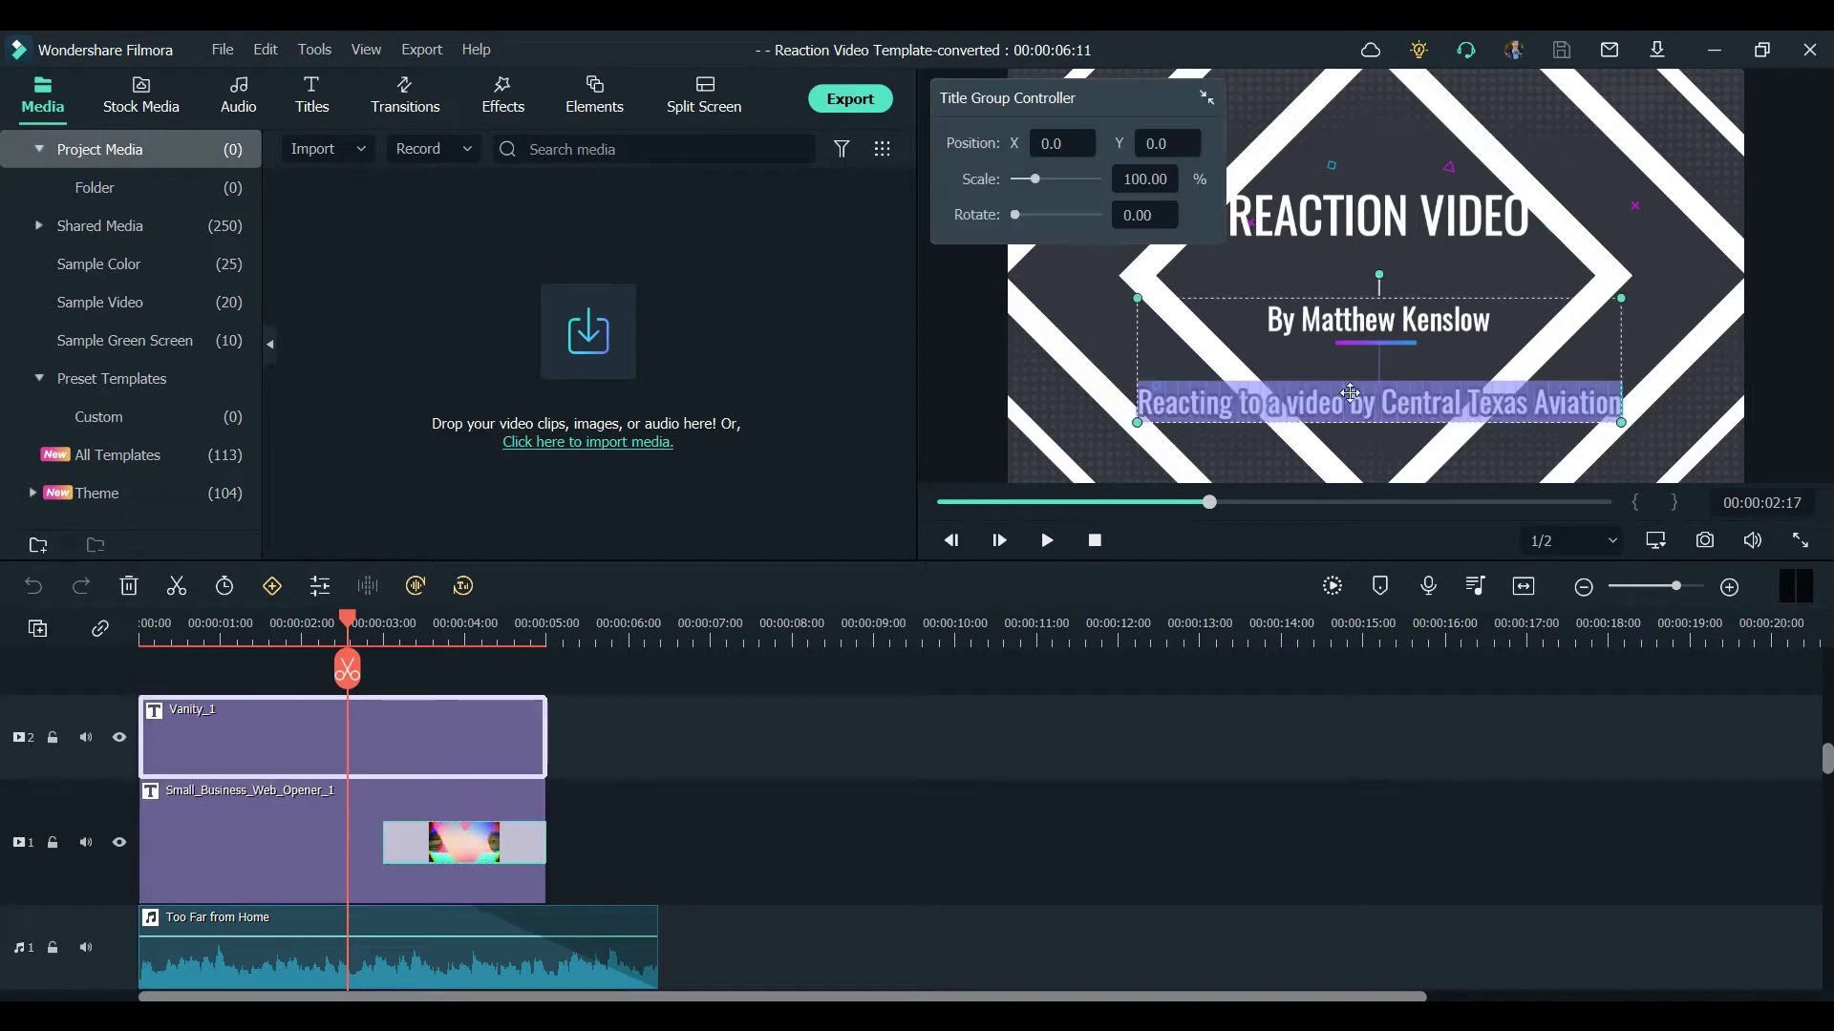
left_click(502, 306)
left_click_drag(445, 302, 710, 312)
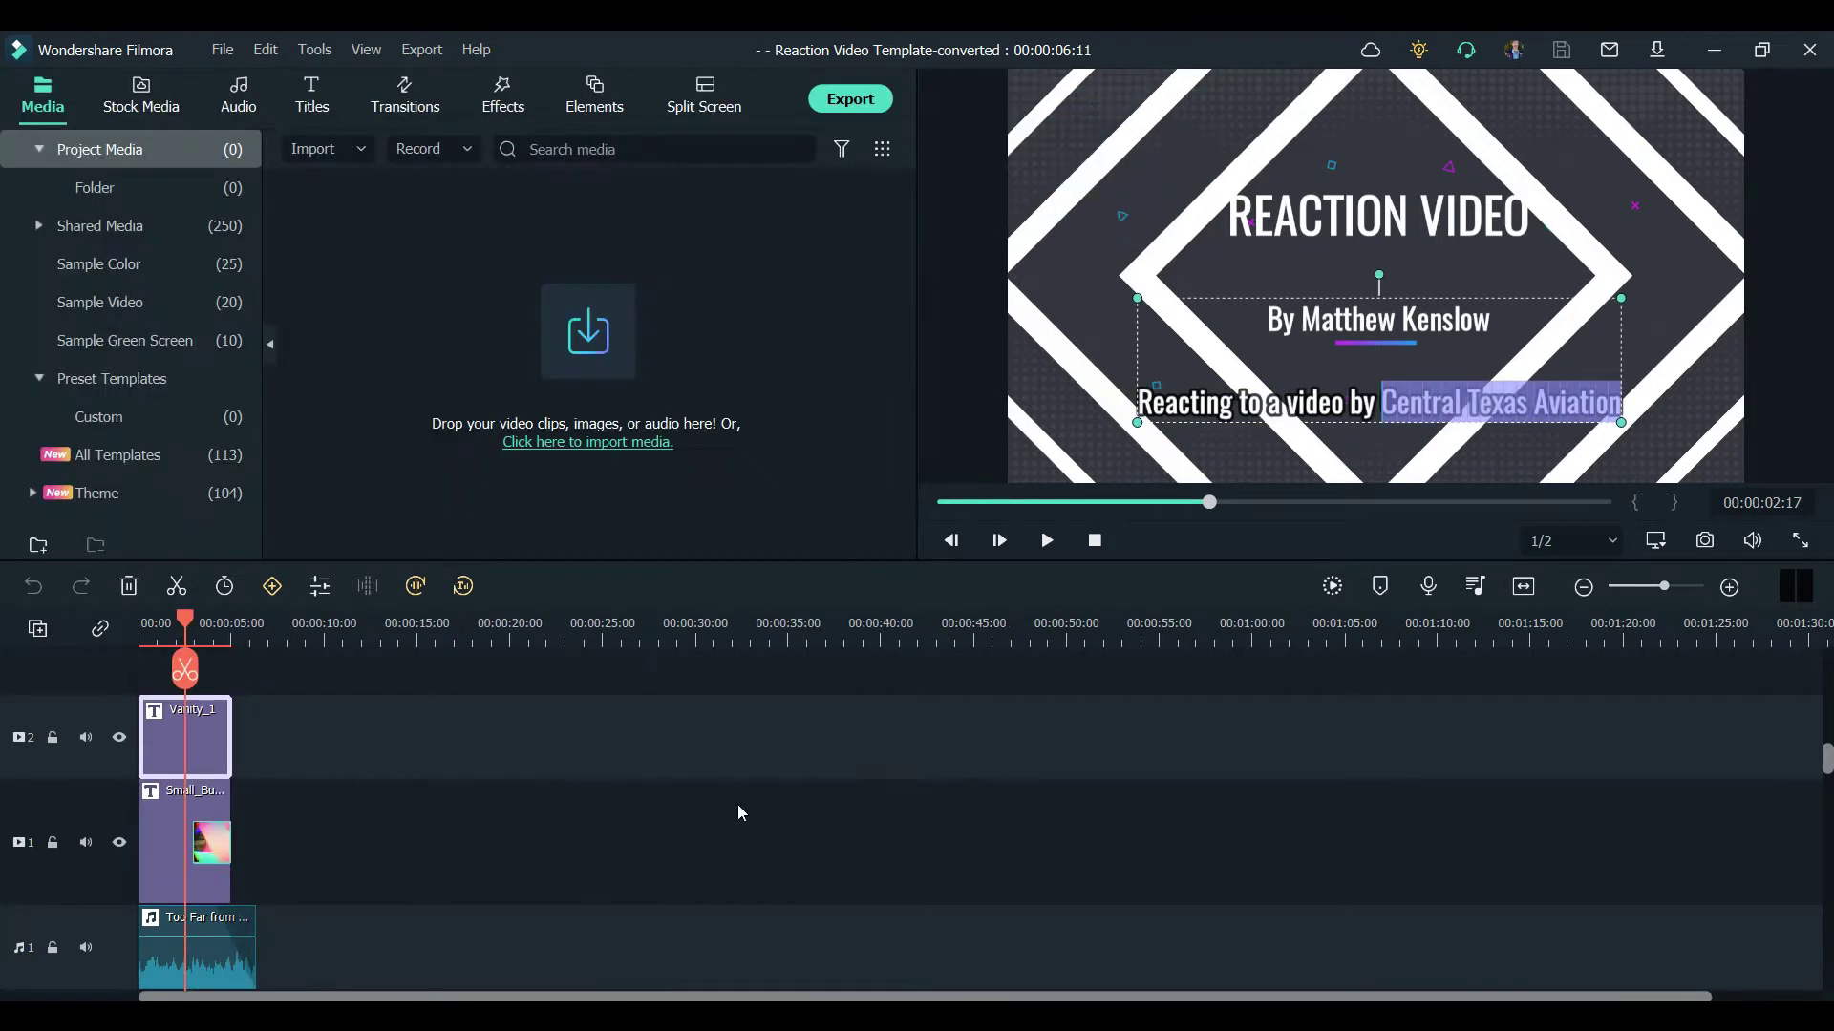
scroll(737, 807, "down", 4)
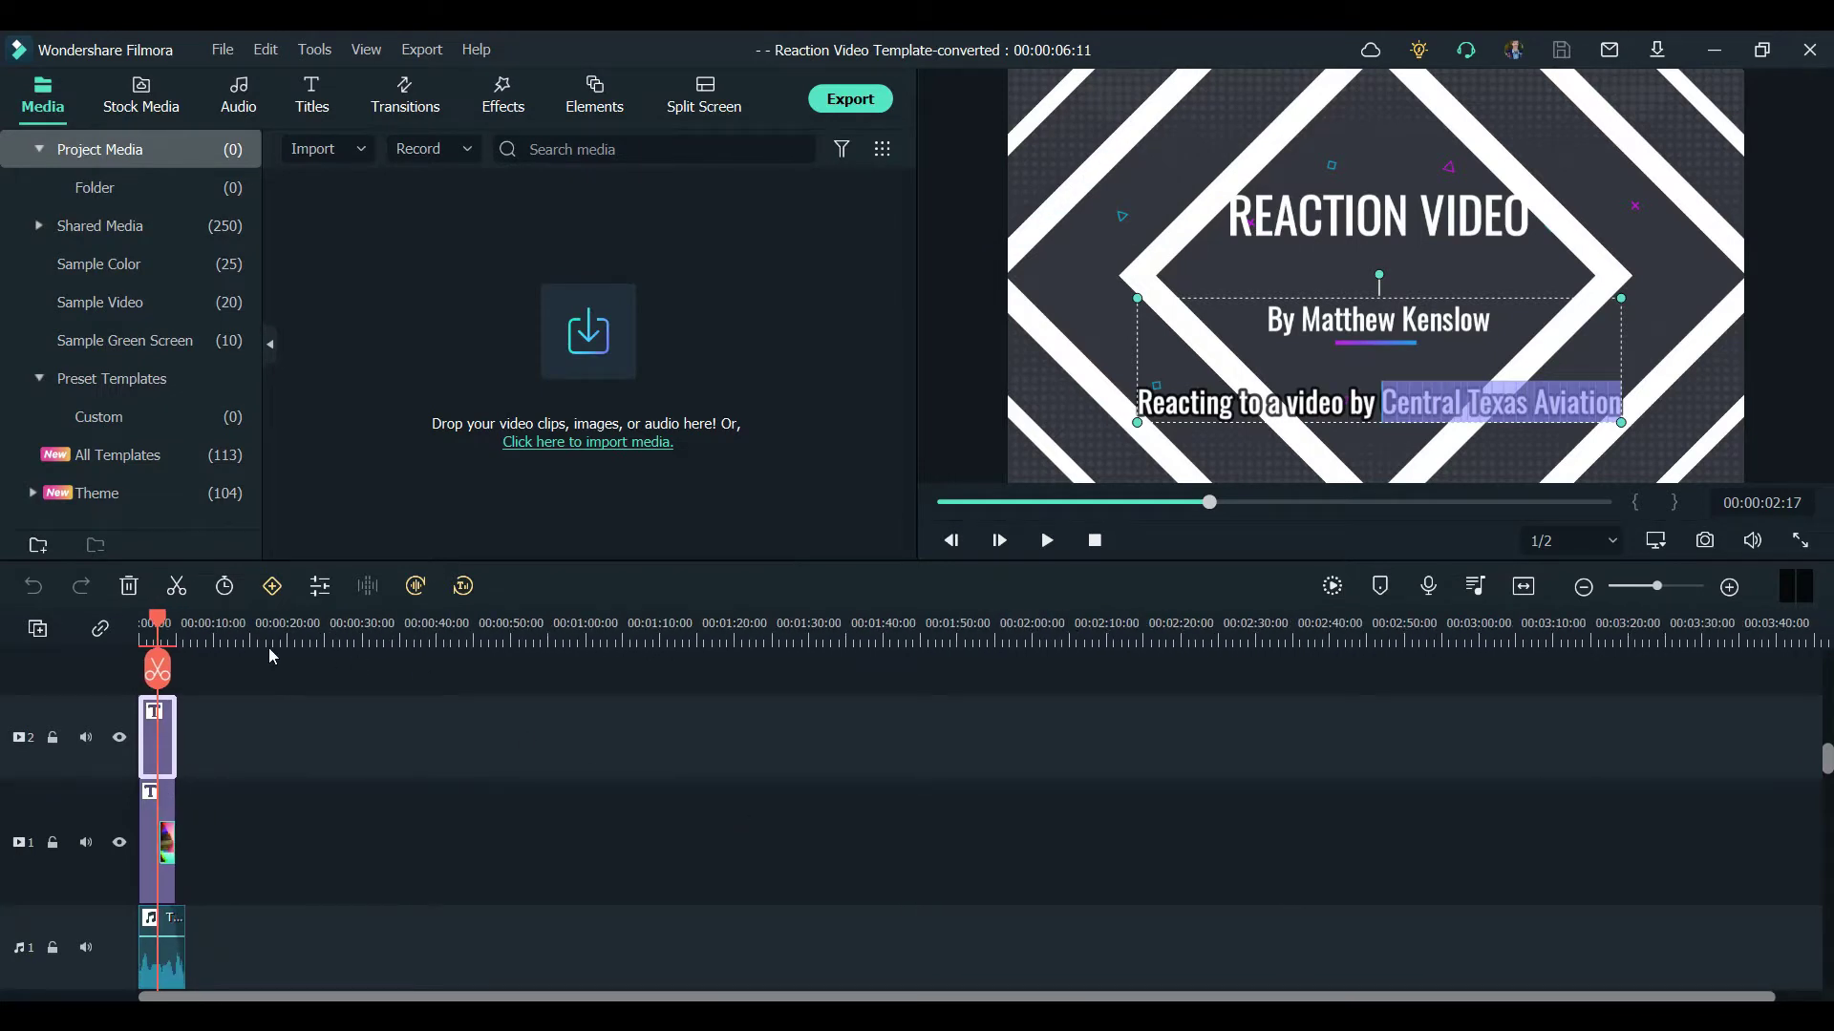
left_click(1678, 587)
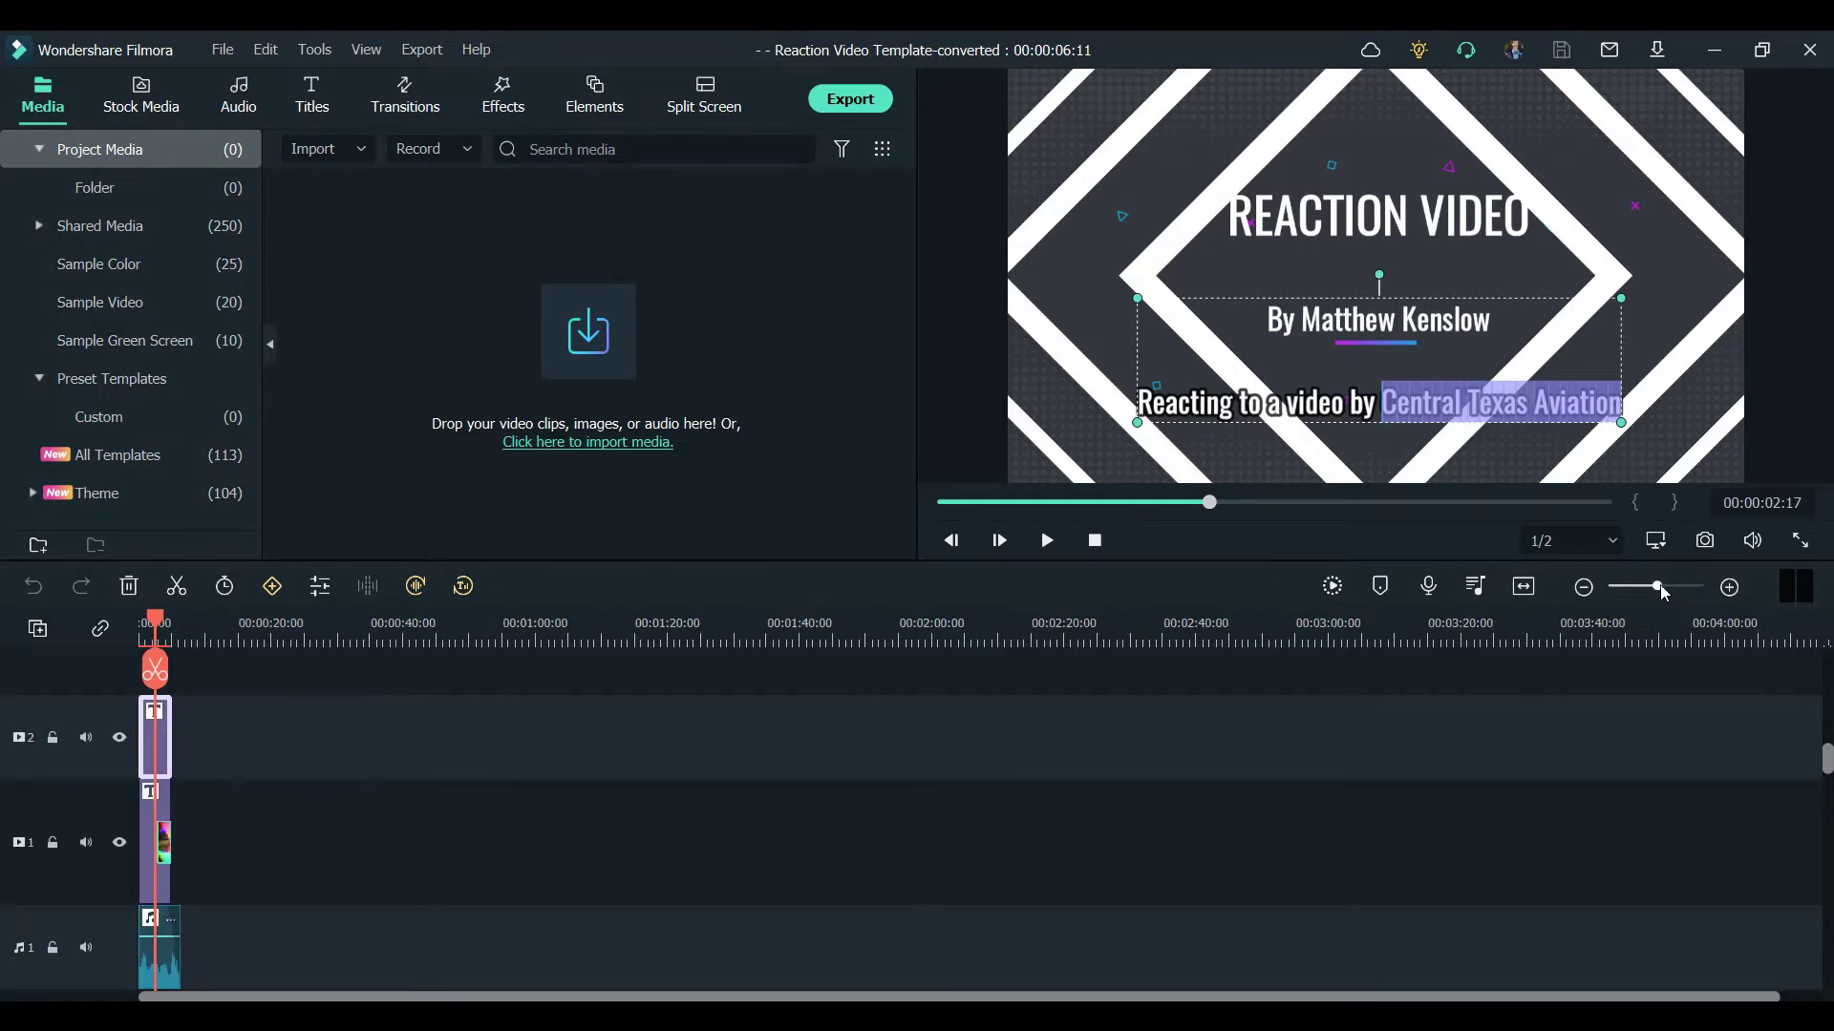
left_click(946, 631)
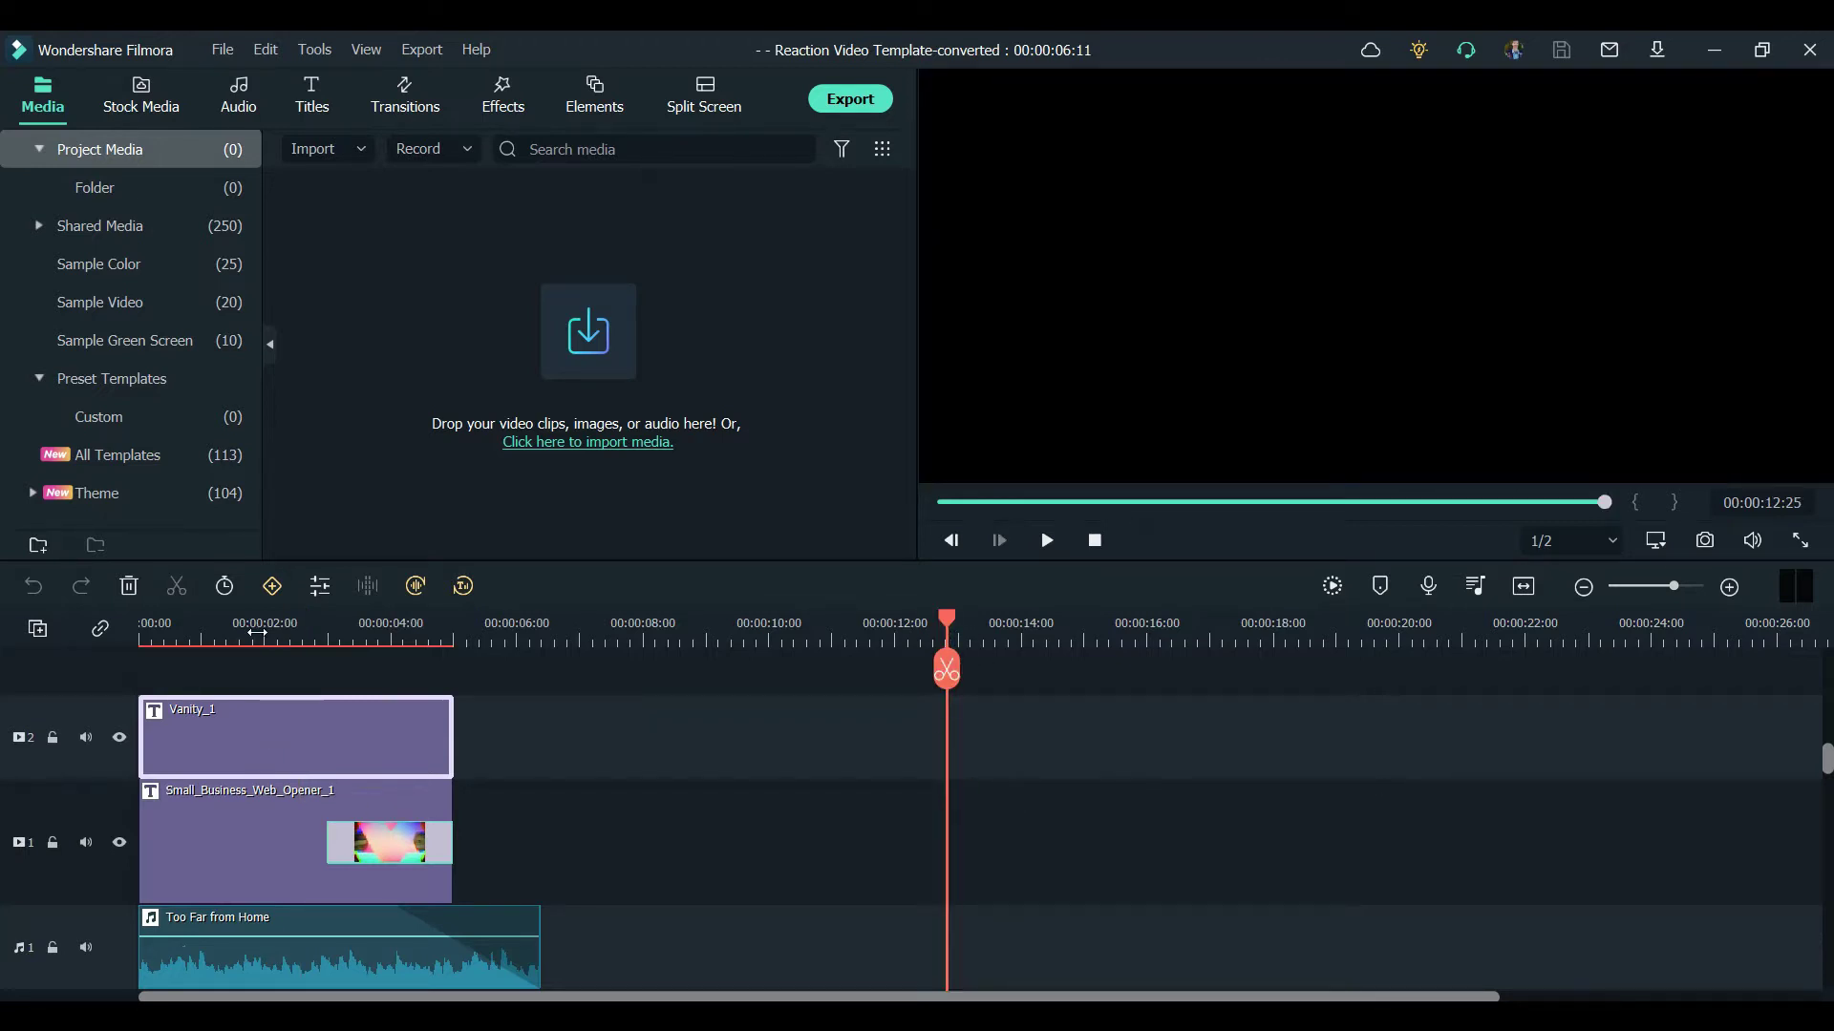
left_click(257, 632)
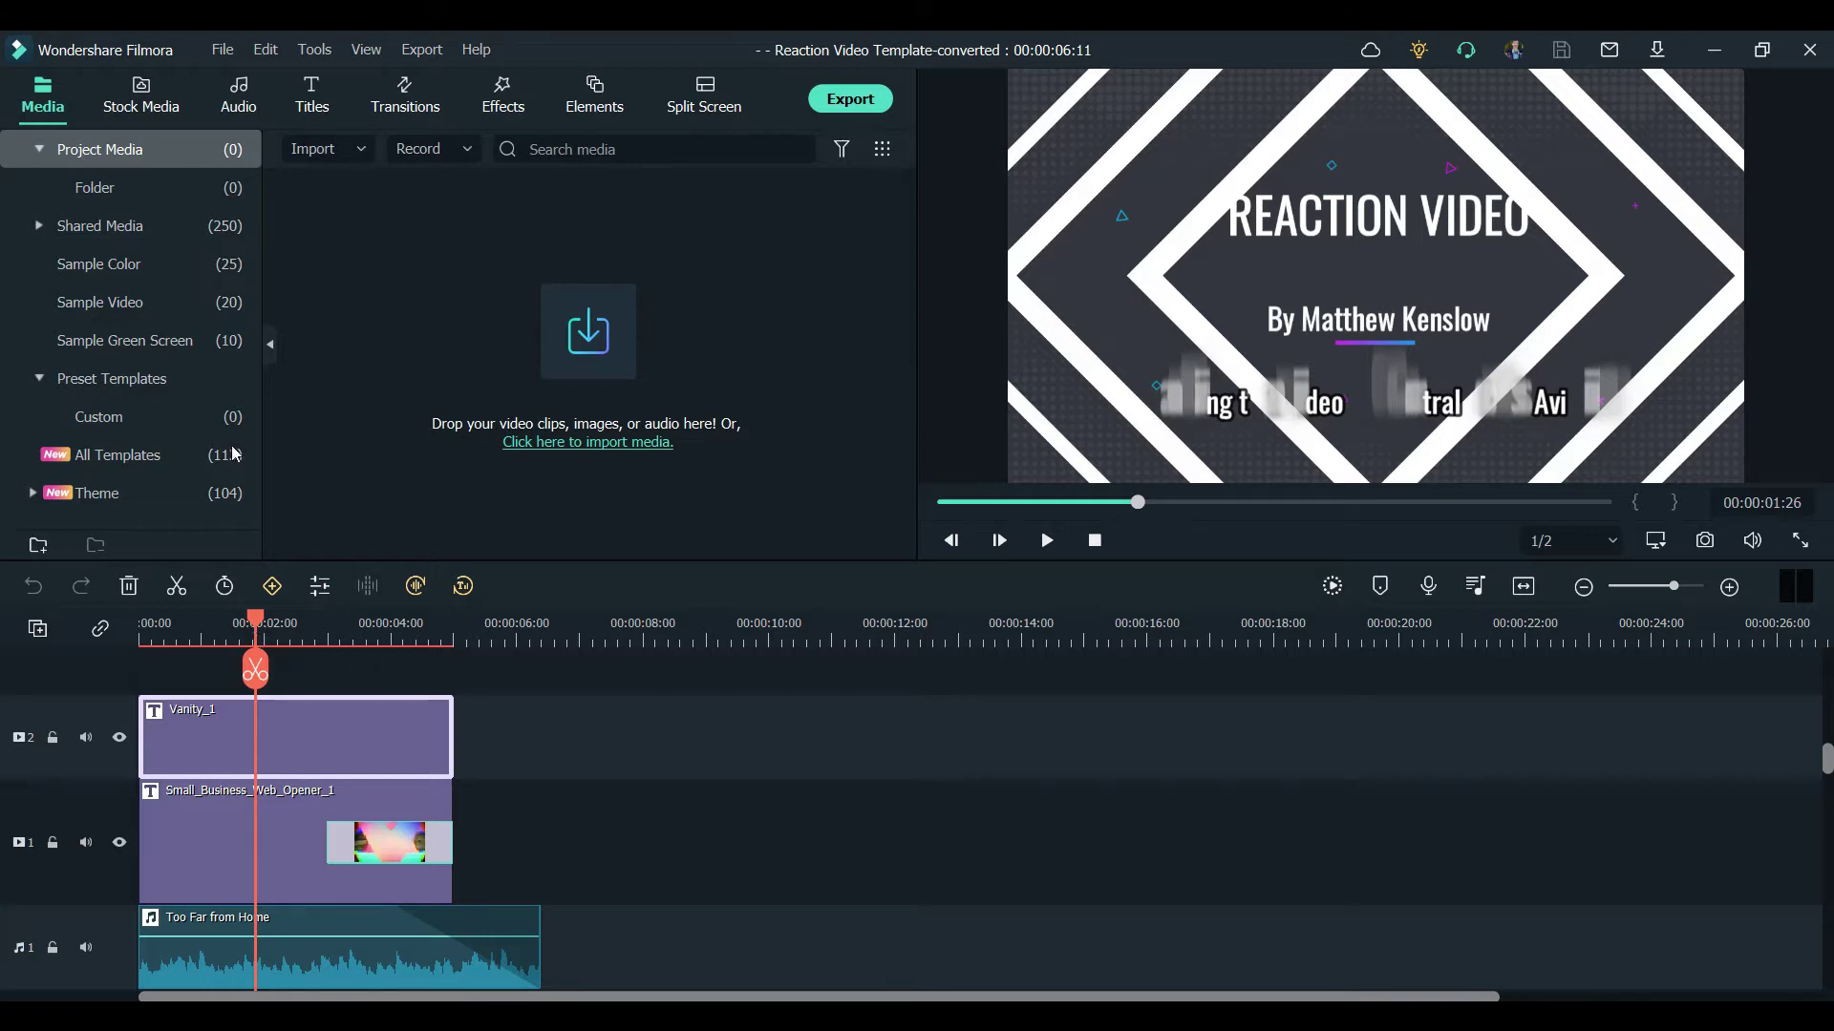
Step: Insert the WIN_20220623 webcam video from the shared Reaction Videos folder after the opener on video track 1, matching the project settings to the media
left_click(151, 229)
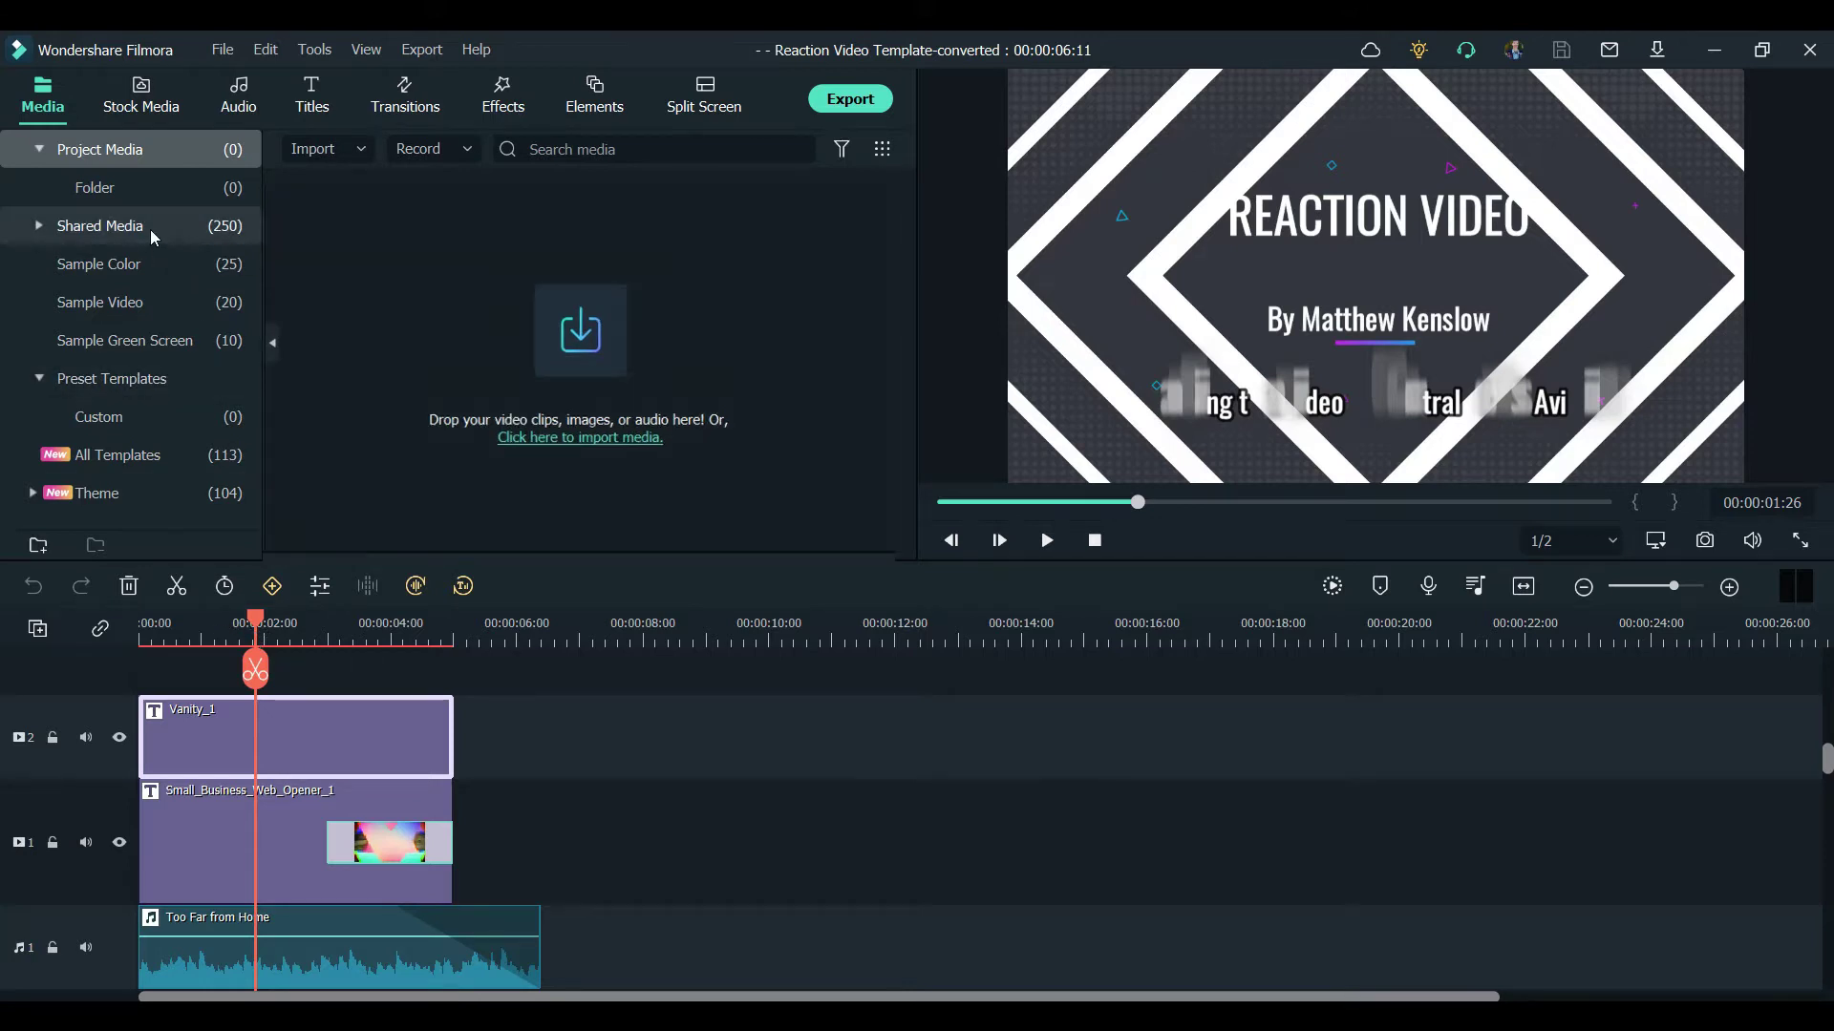
scroll(151, 286, "down", 5)
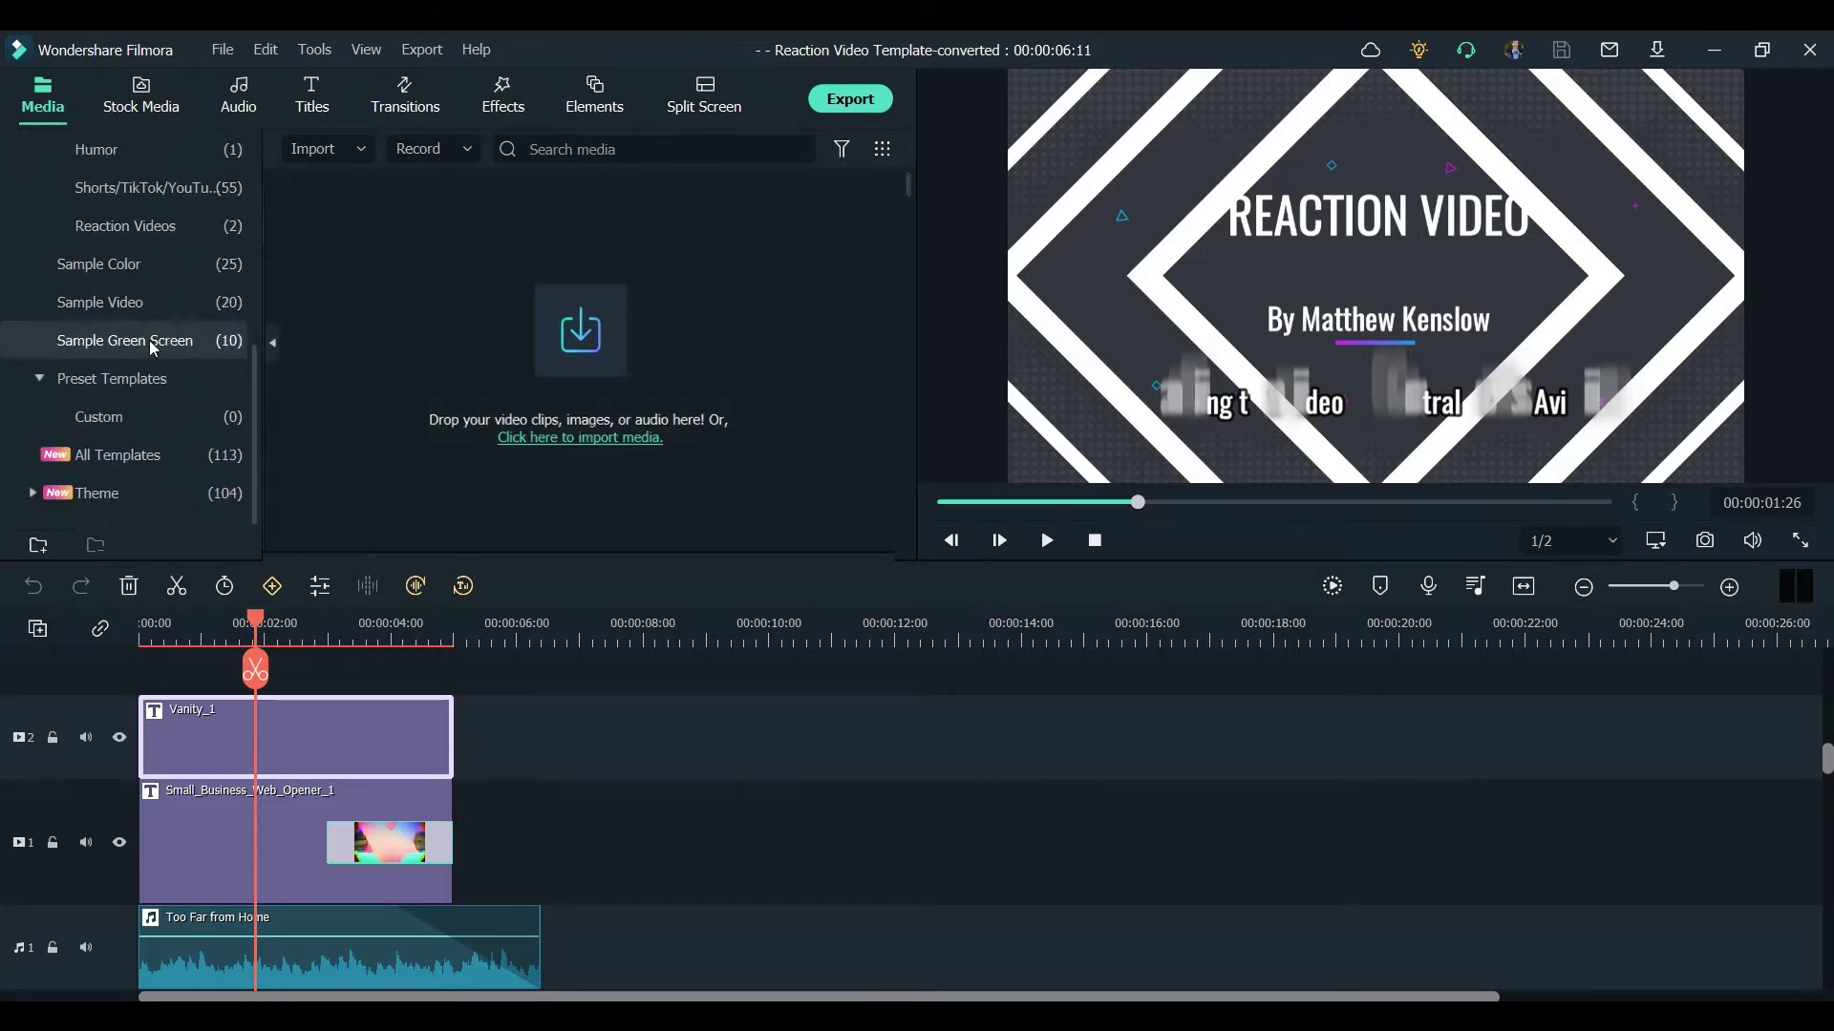
left_click(125, 225)
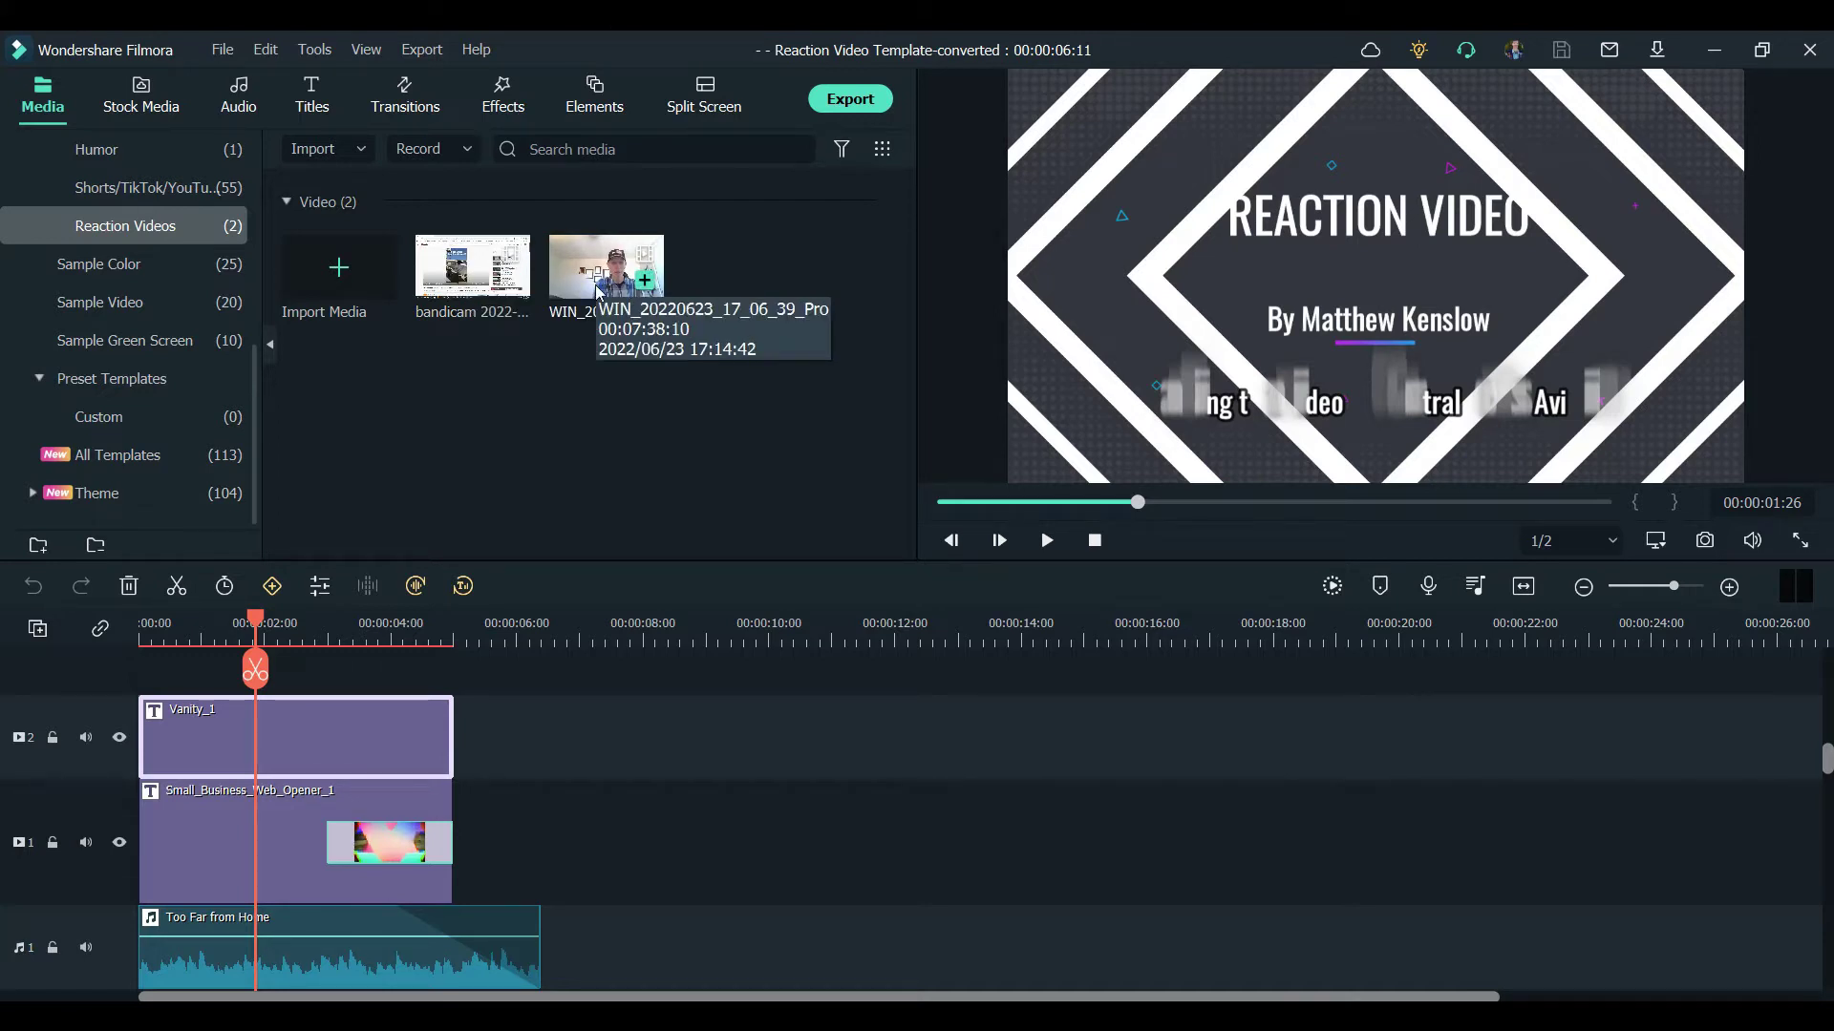
scroll(524, 719, "down", 1)
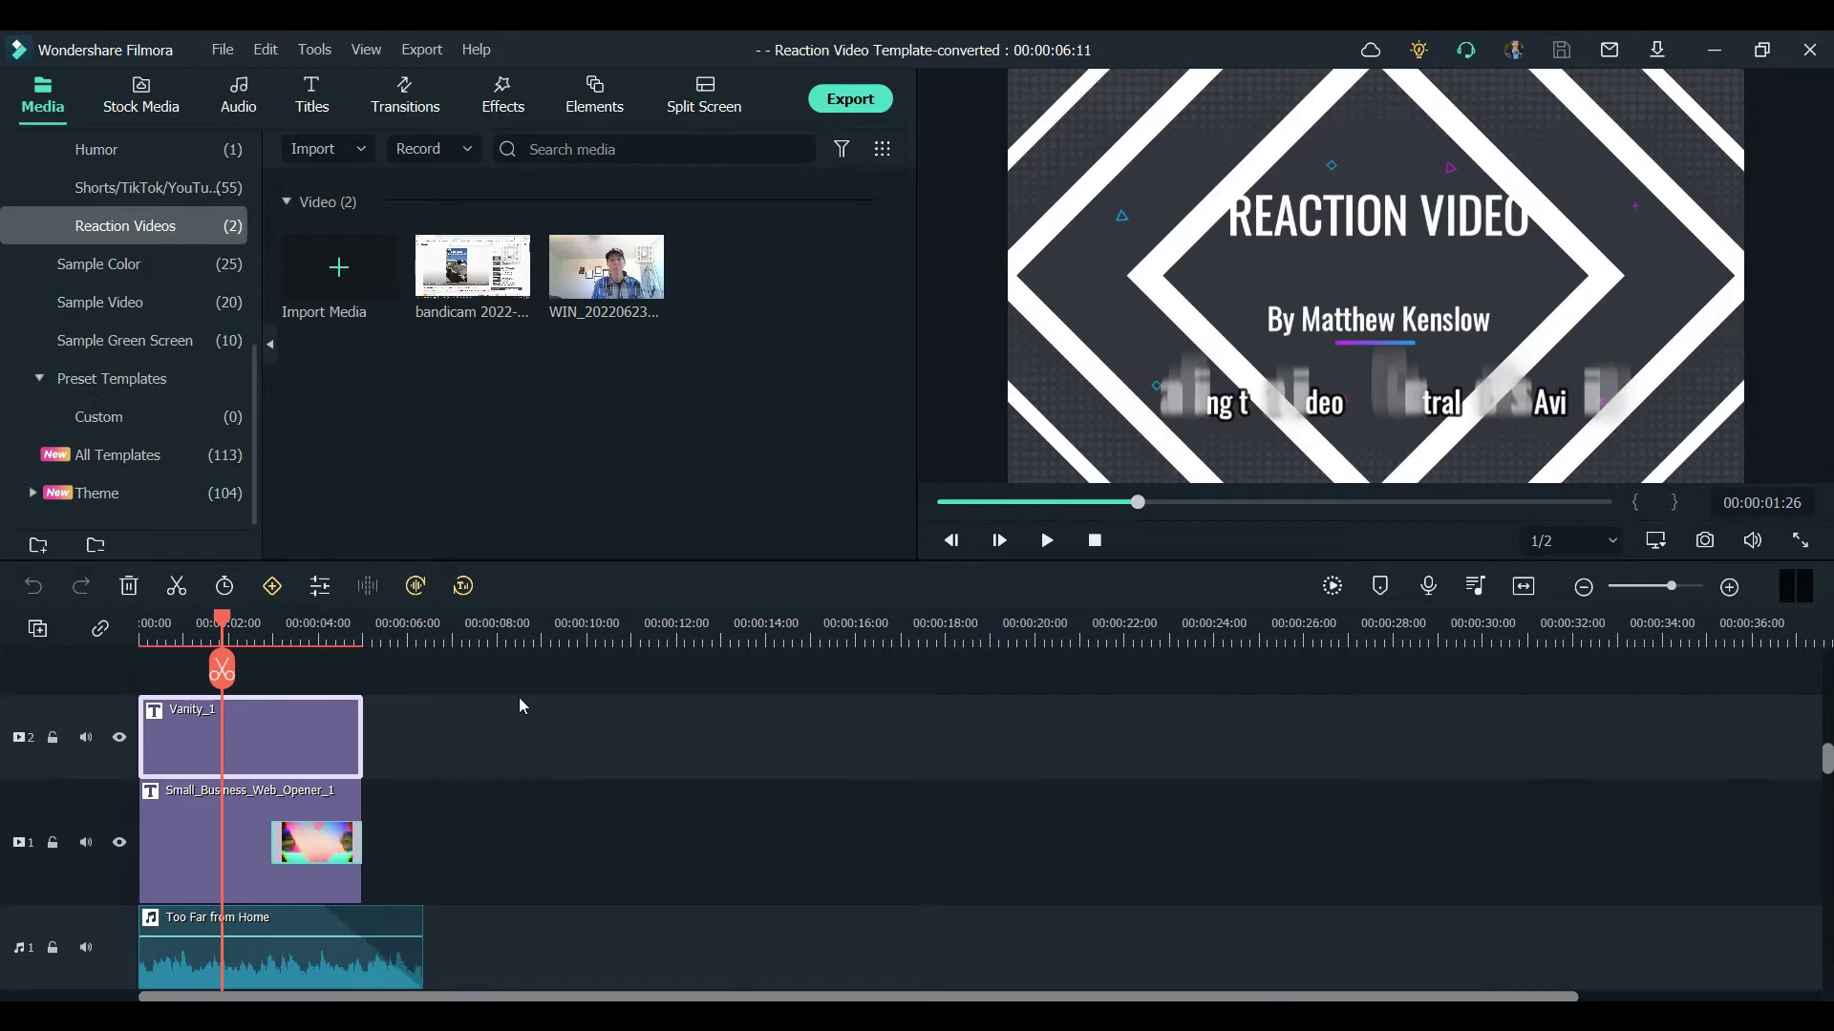
left_click_drag(609, 271, 370, 880)
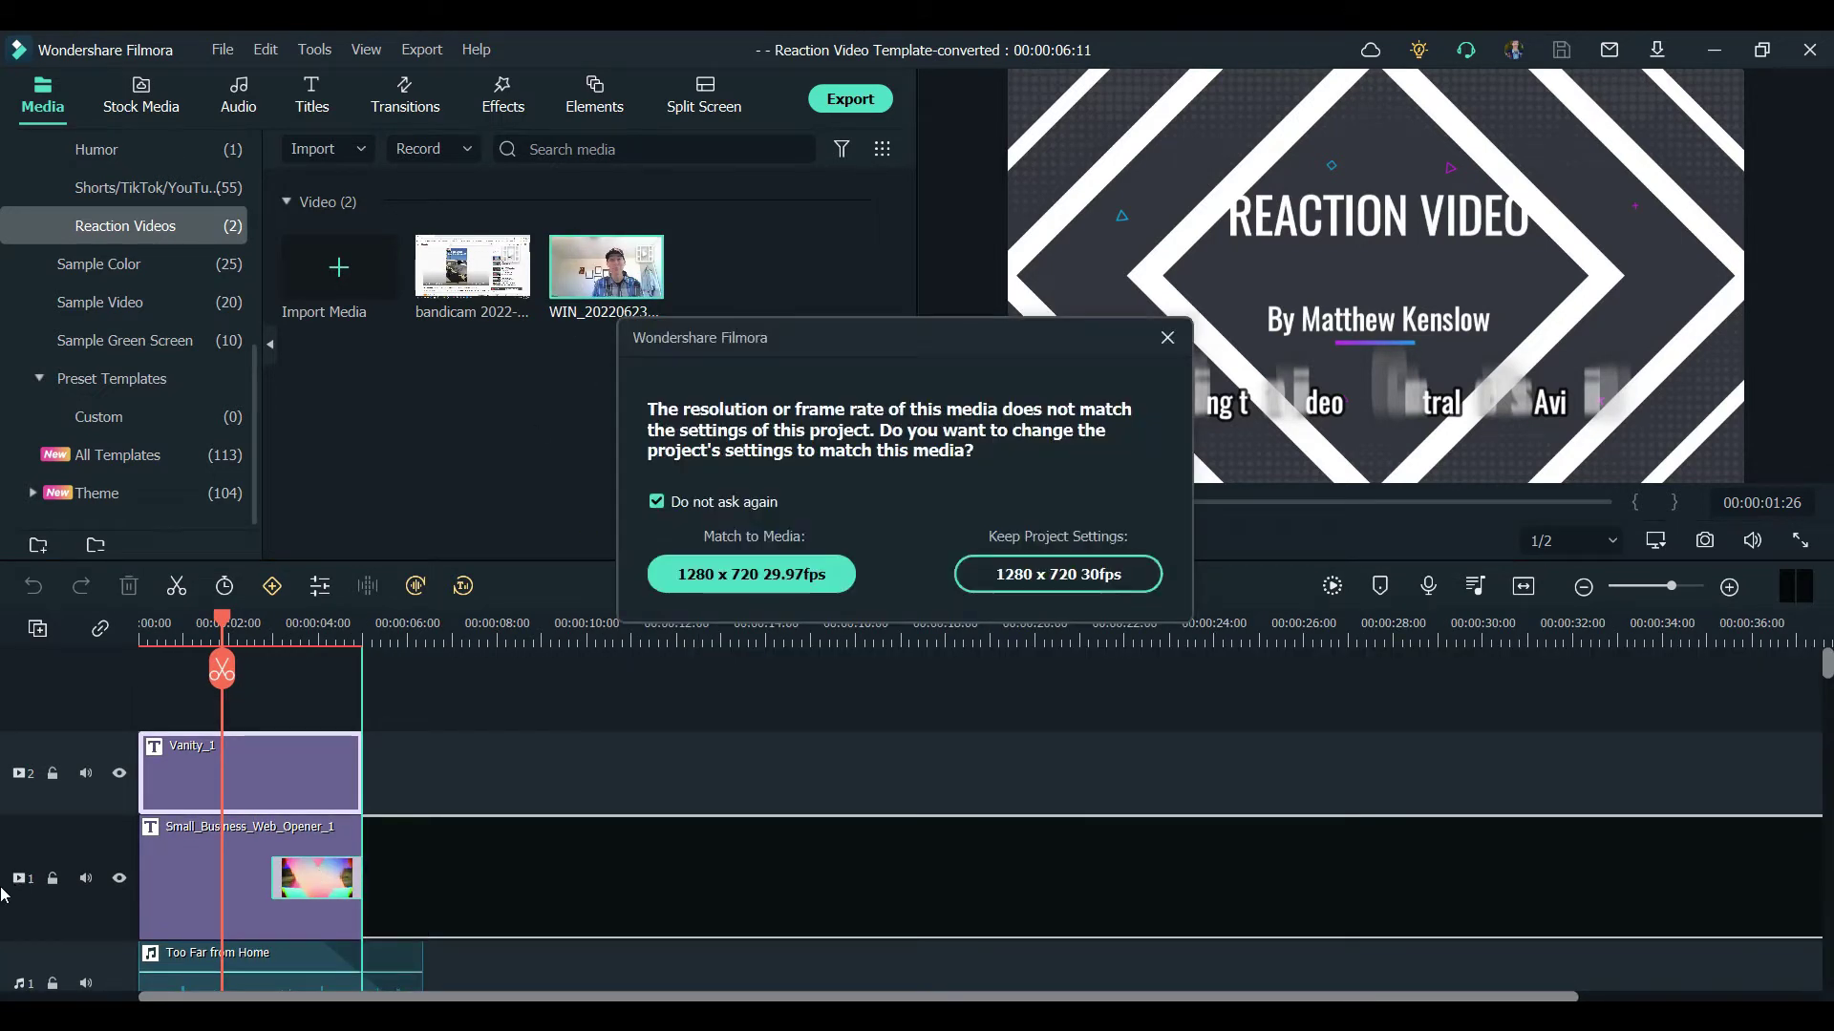
left_click(774, 574)
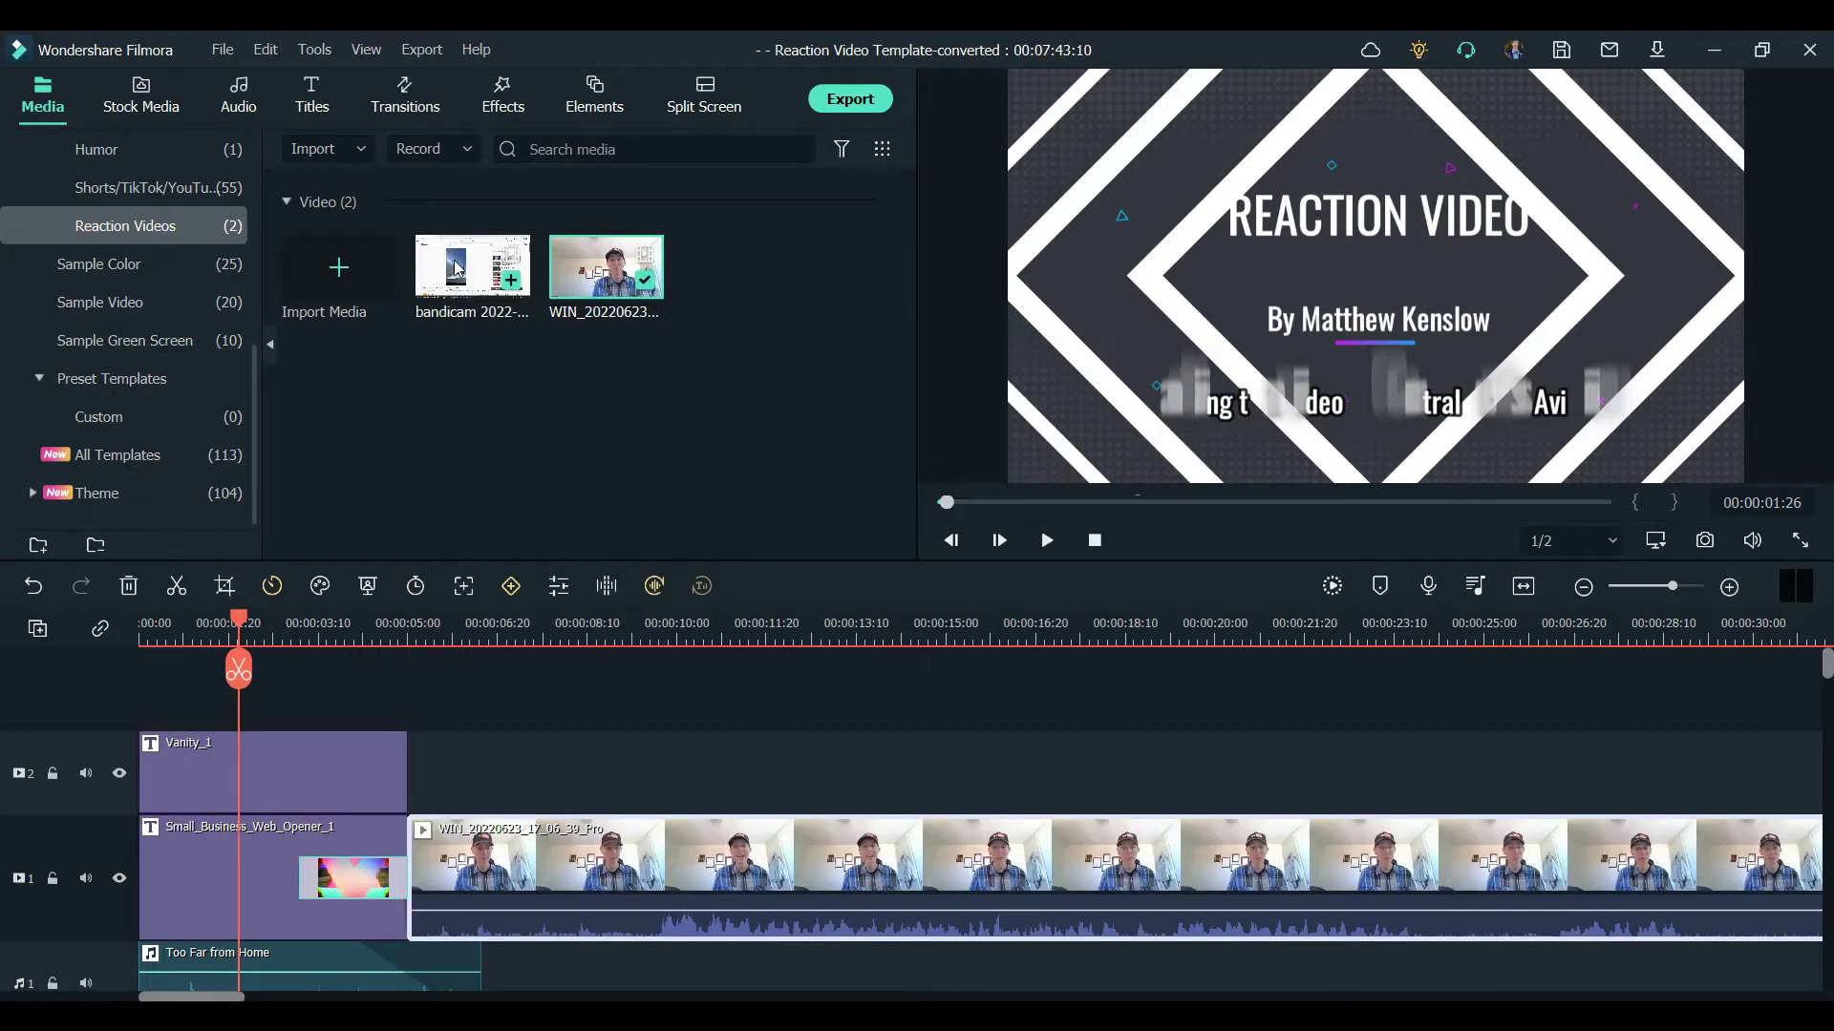
Step: Place the bandicam screen recording on track 2 above the webcam video and shrink it to about half size at the frame's left side
left_click_drag(473, 357, 441, 769)
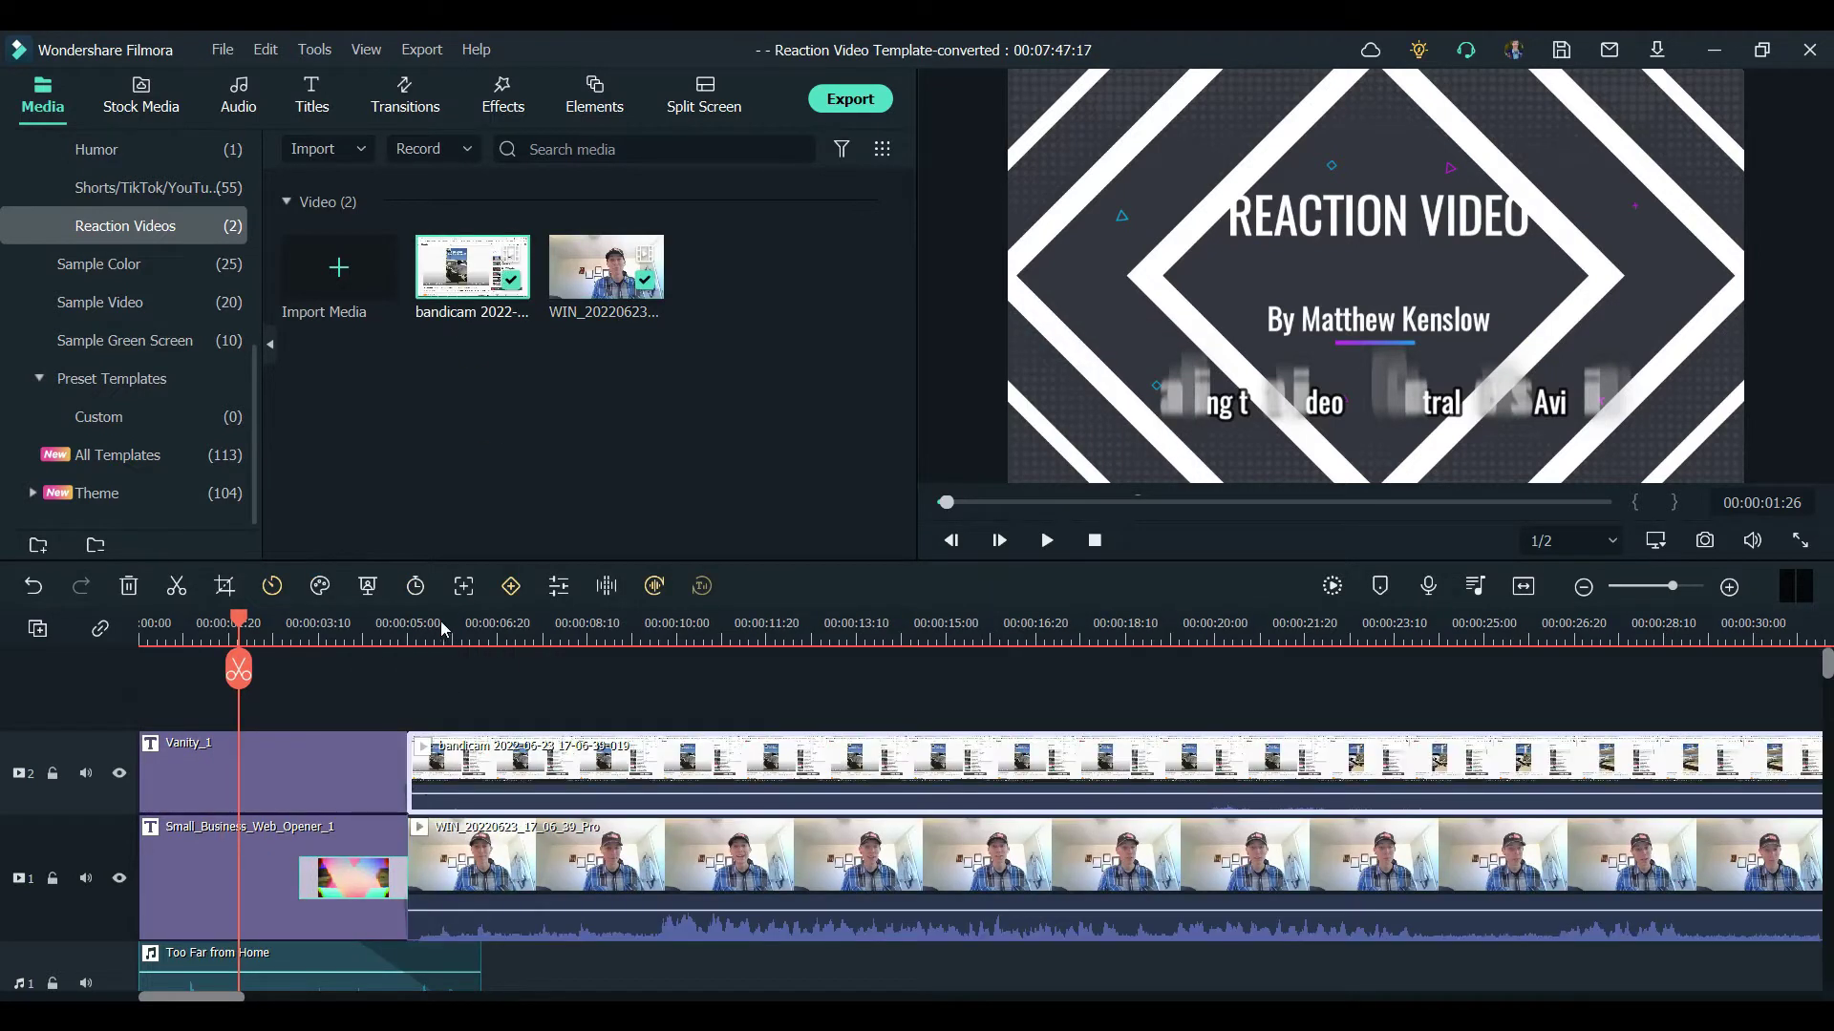
left_click(452, 627)
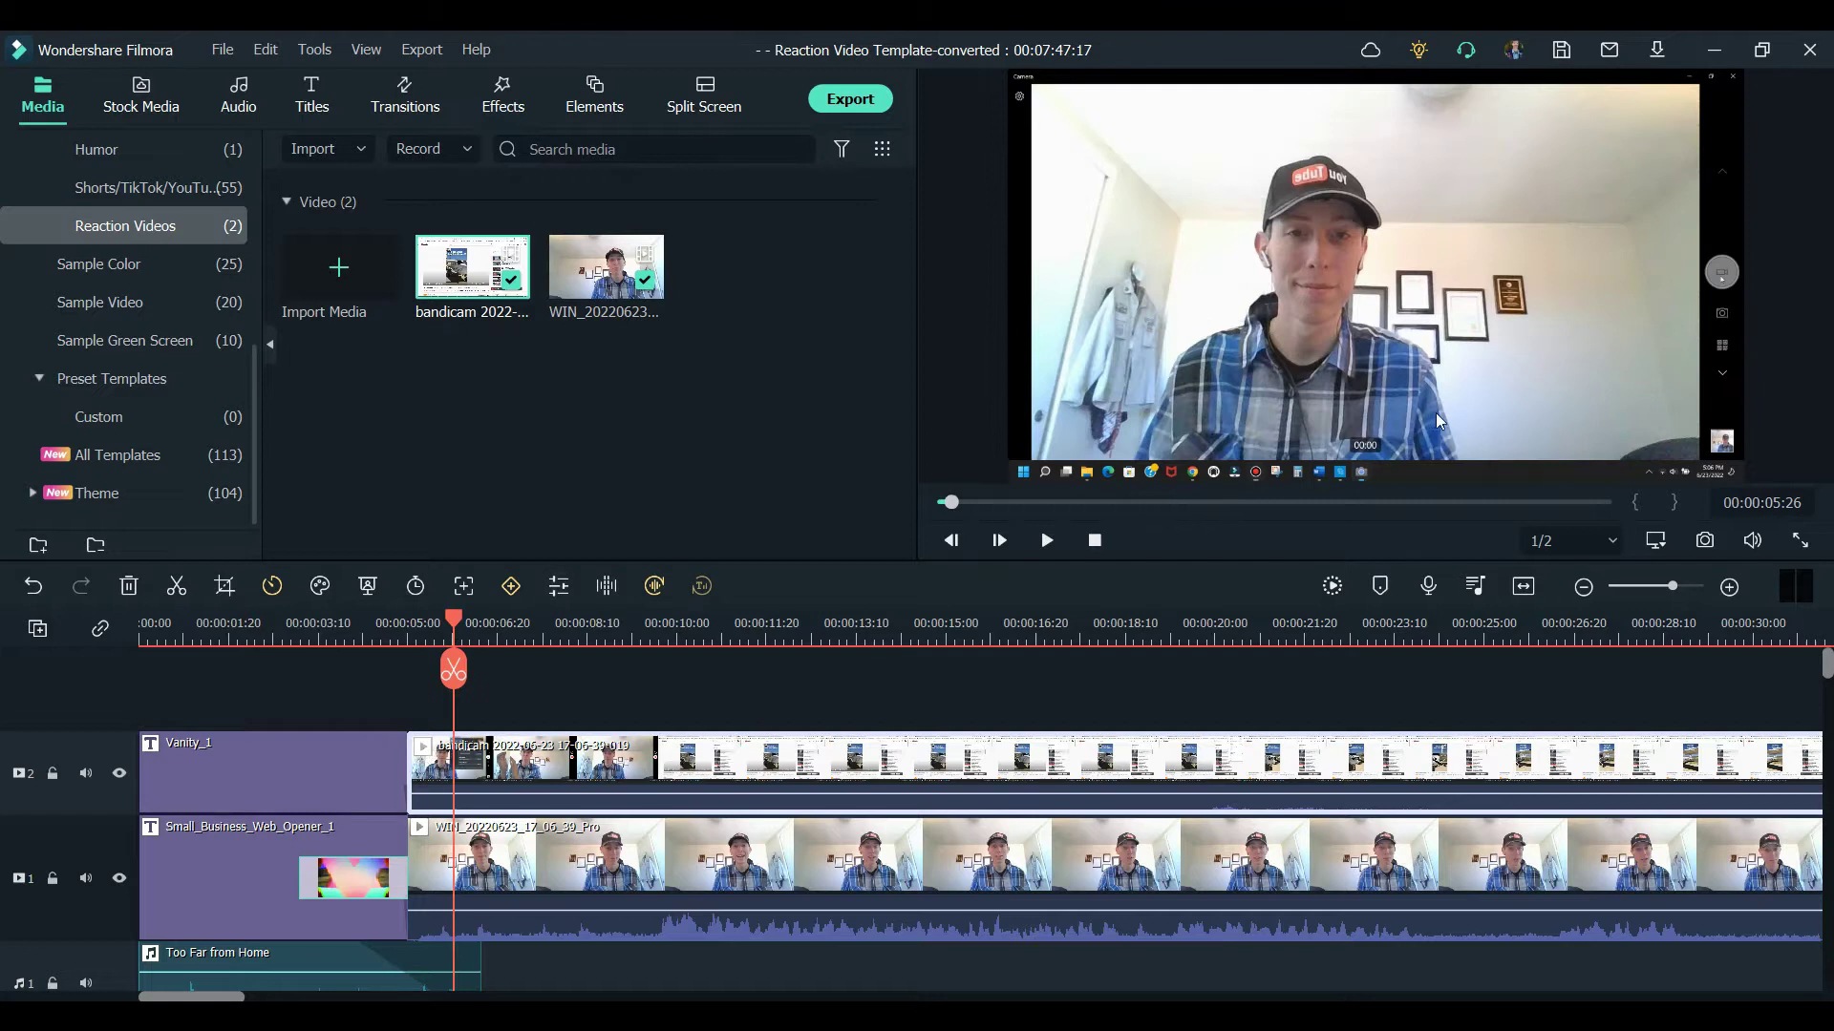
left_click_drag(1744, 478, 1381, 279)
left_click_drag(1238, 243, 1236, 365)
Step: Split the webcam clip at the hand clap at 00:00:05:20 and delete the piece before it
left_click(411, 632)
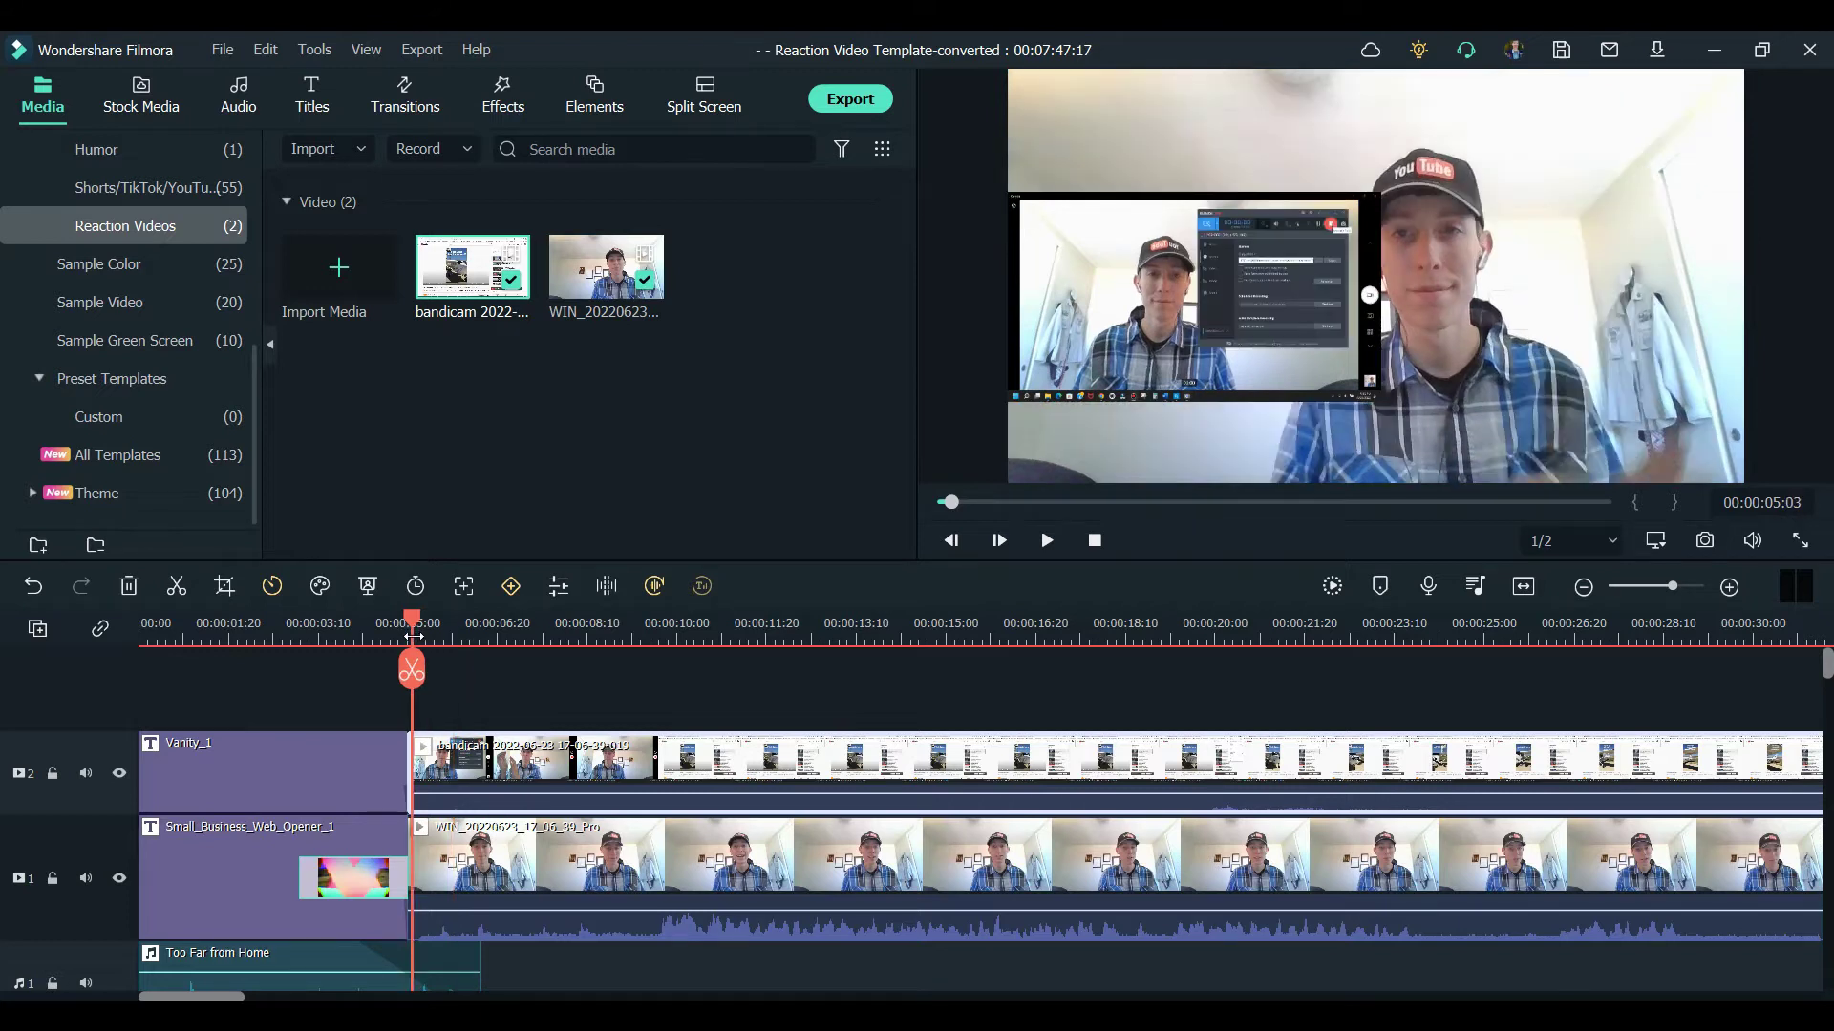
key("space")
key("space")
key("Left")
key("Left")
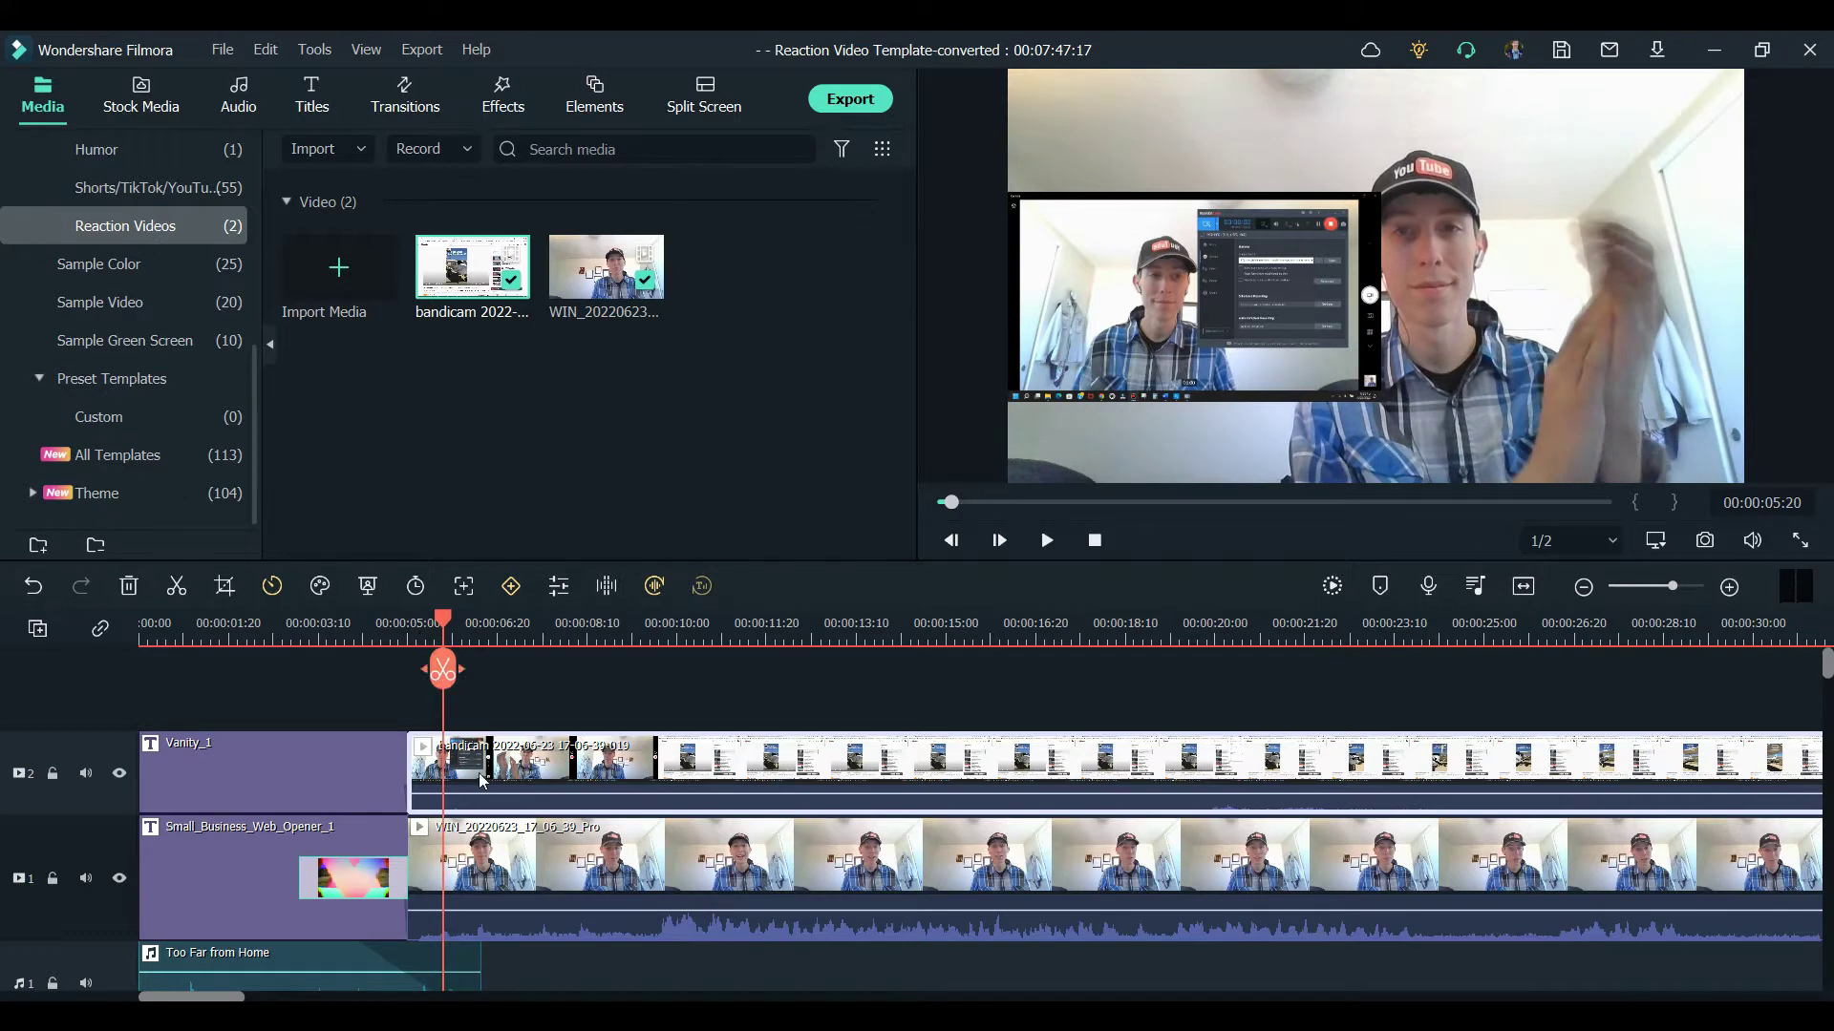
left_click(530, 874)
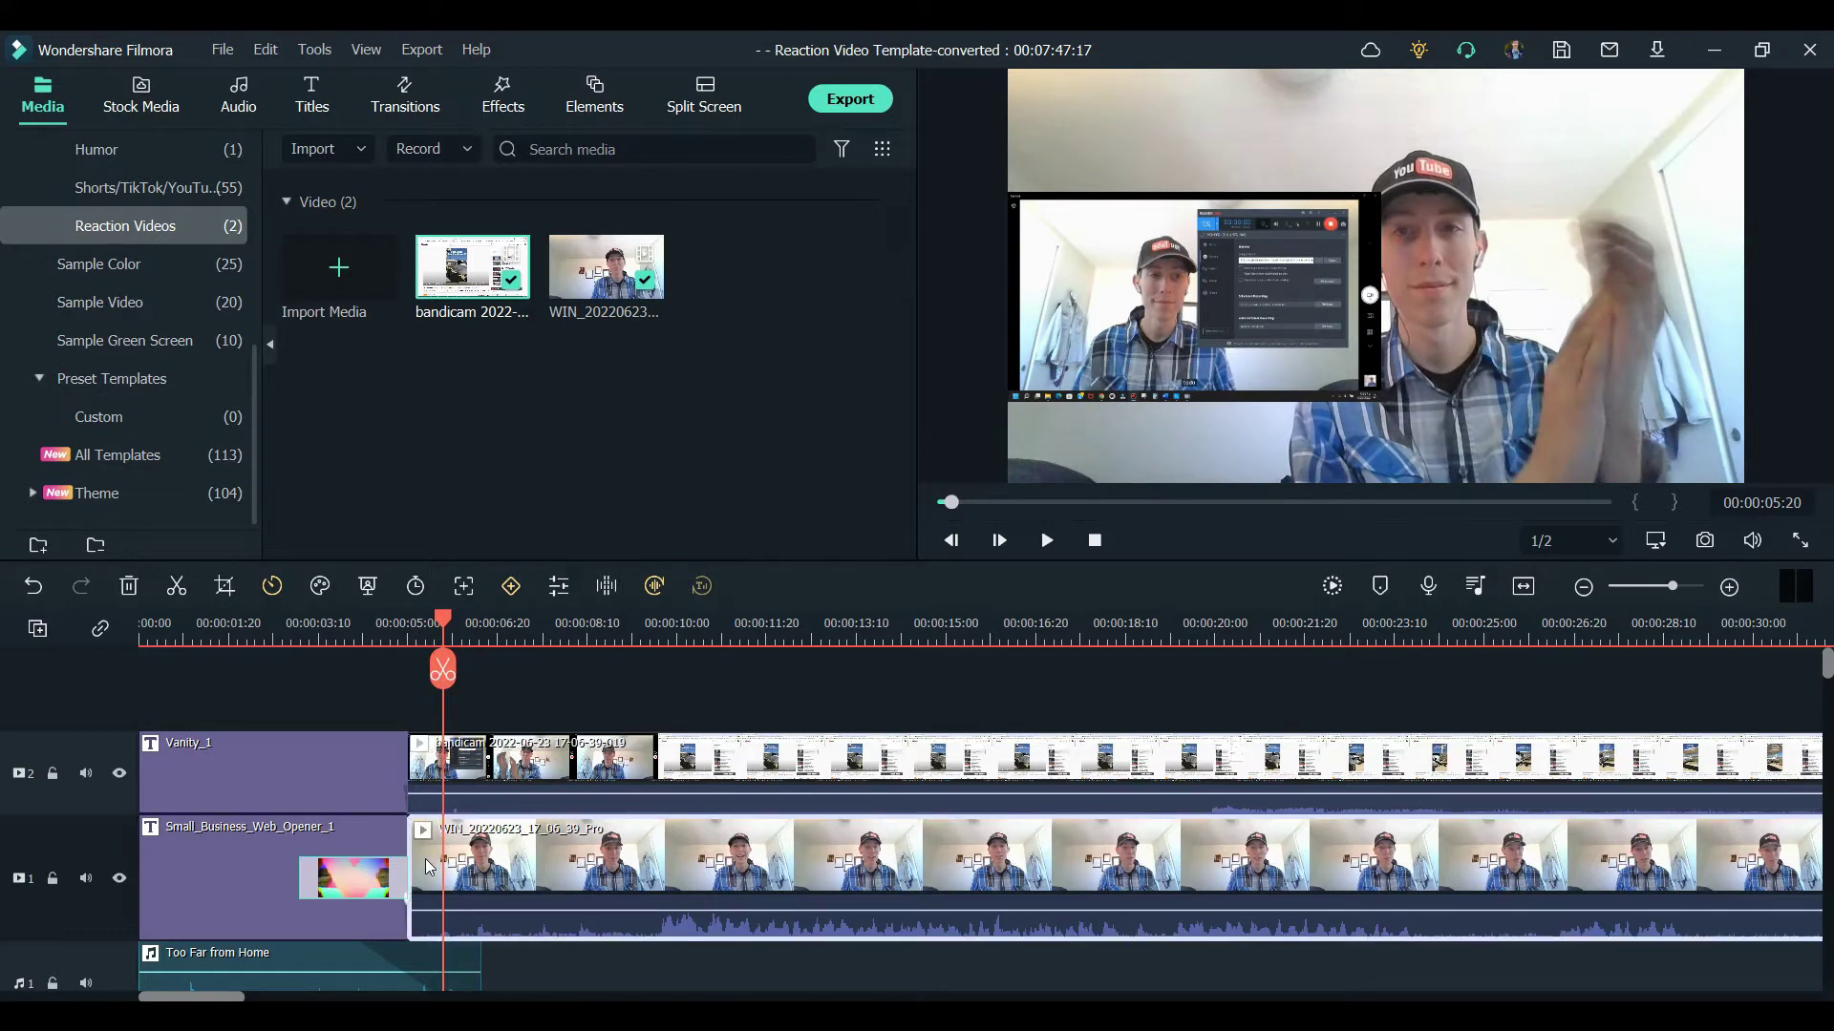
key("ctrl+b")
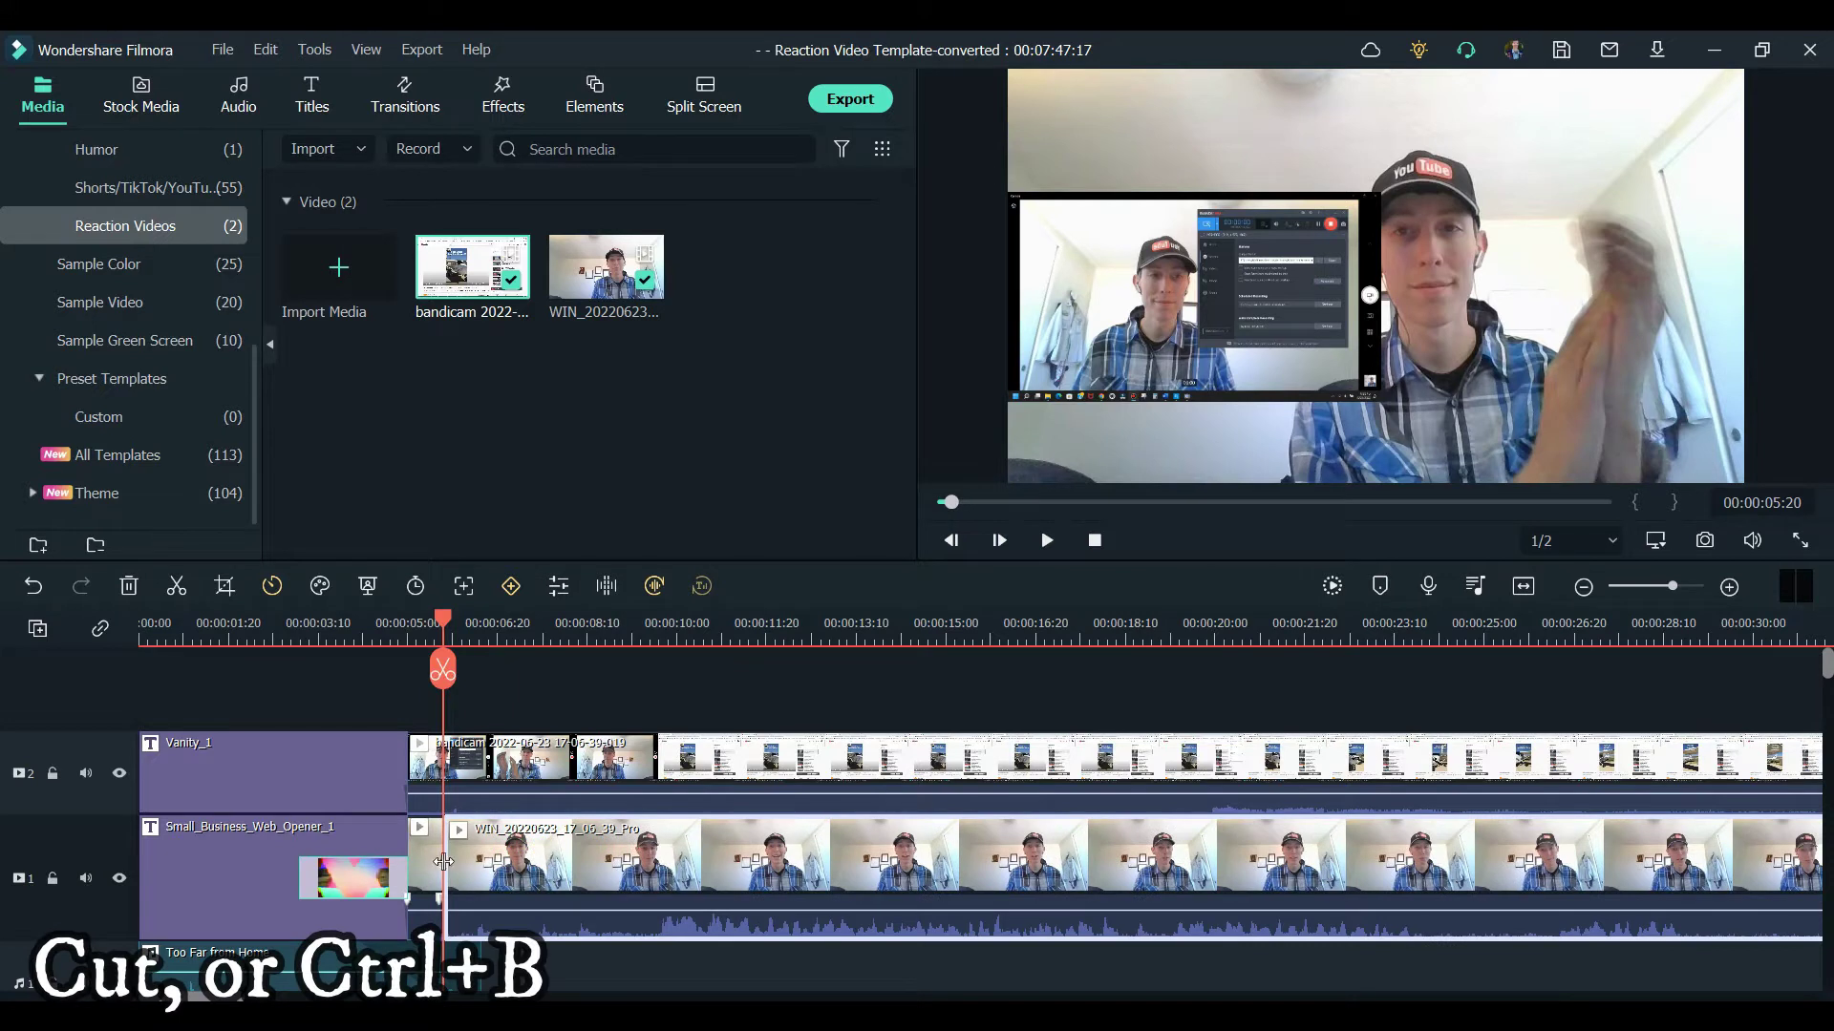
left_click(421, 881)
key("Delete")
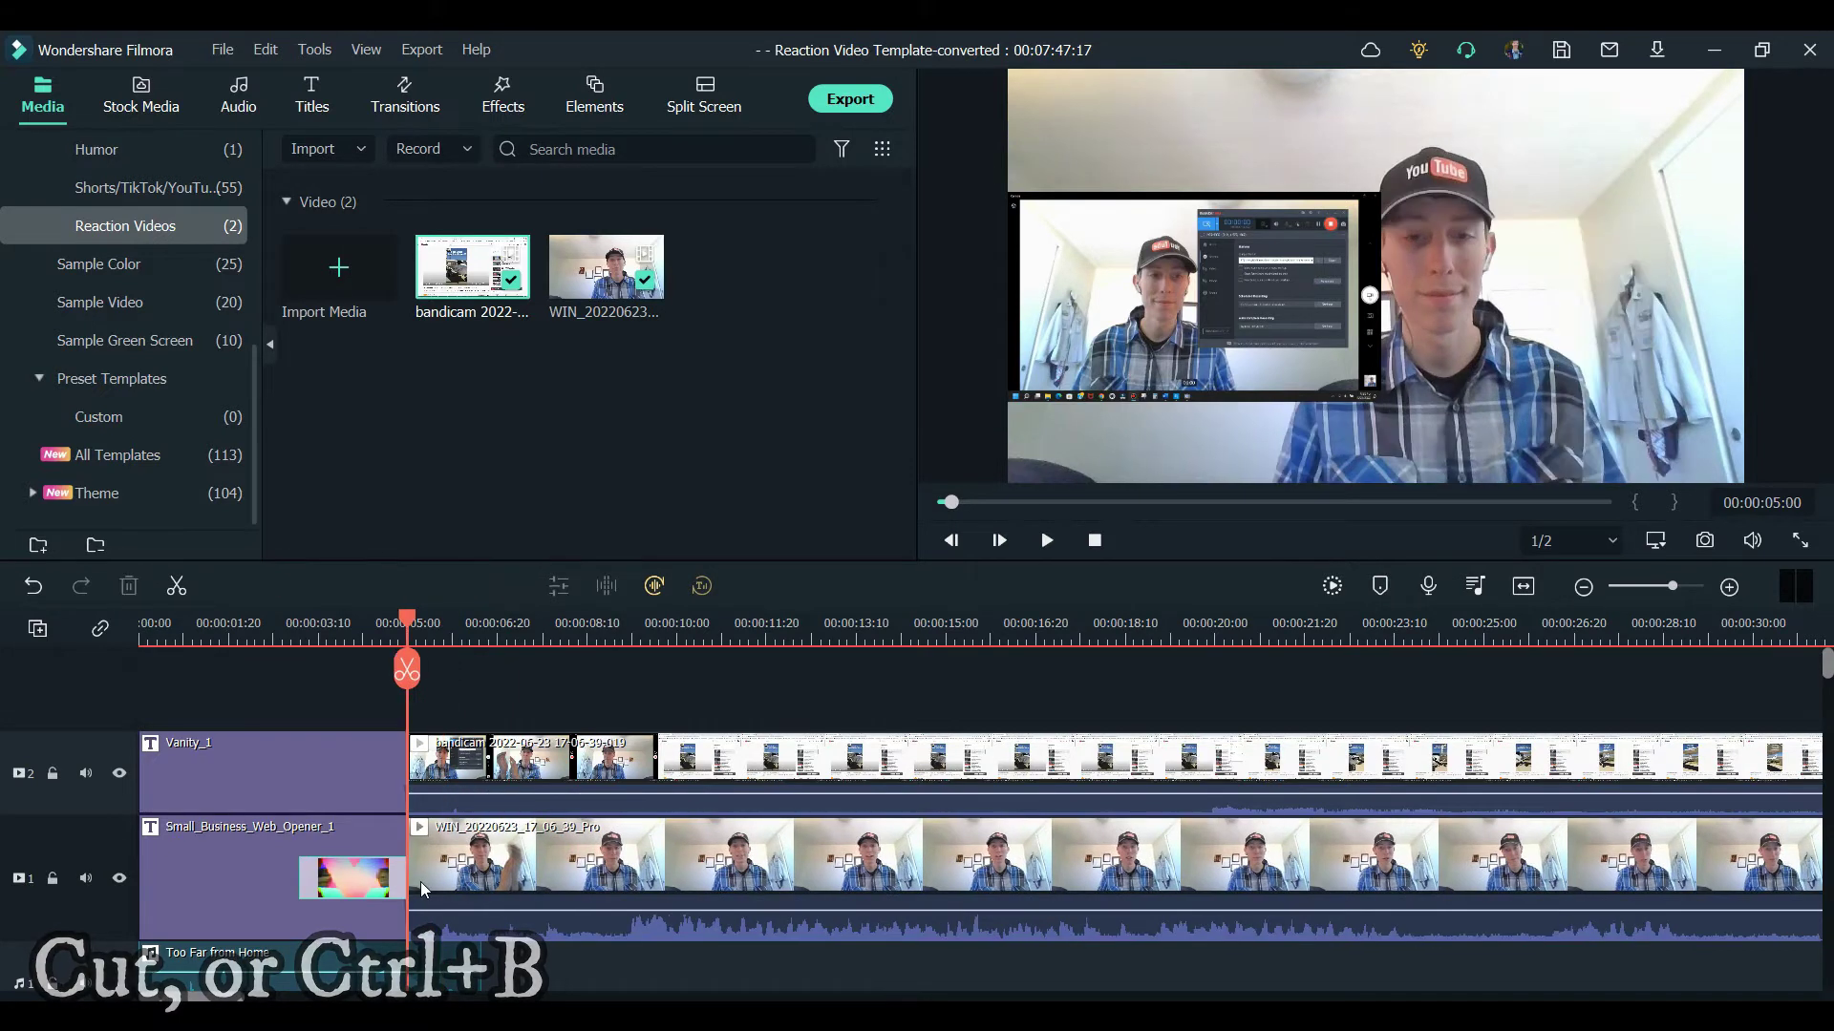
Step: Split the bandicam clip at its hand clap at 00:00:06:25, delete the piece before it, and play both clips to check their sync
left_click(499, 781)
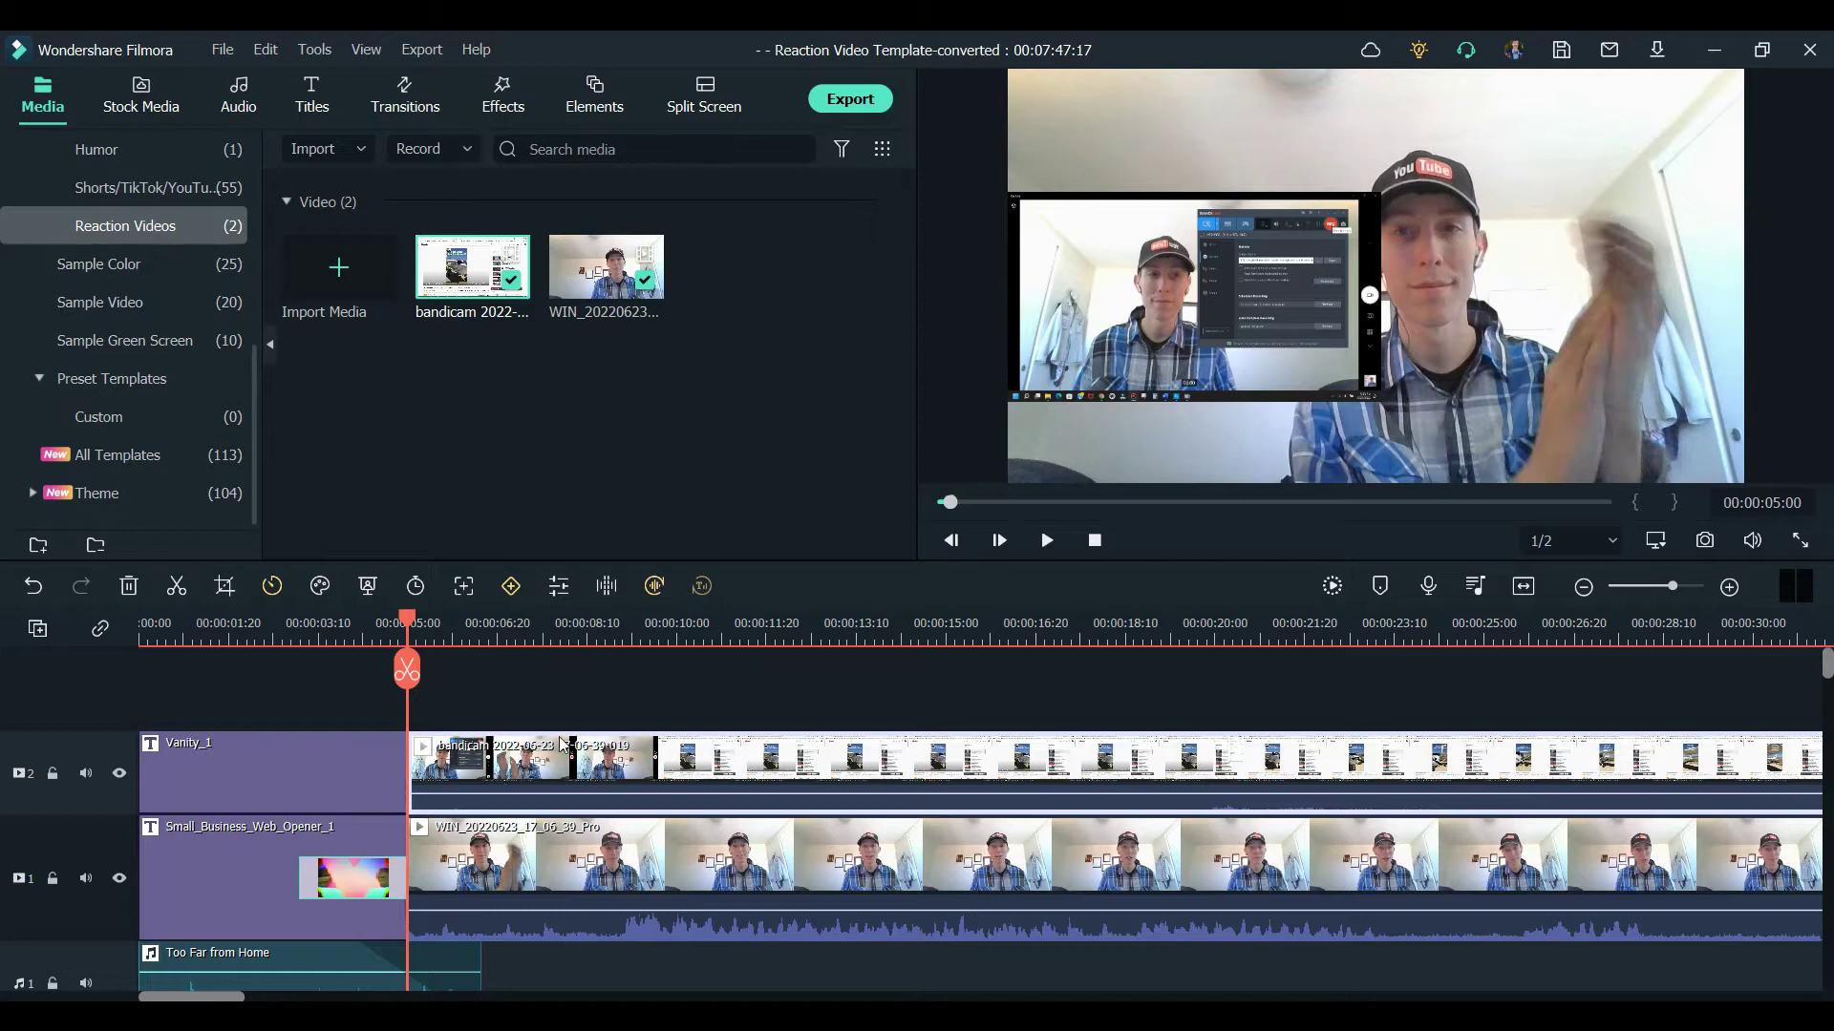
key("space")
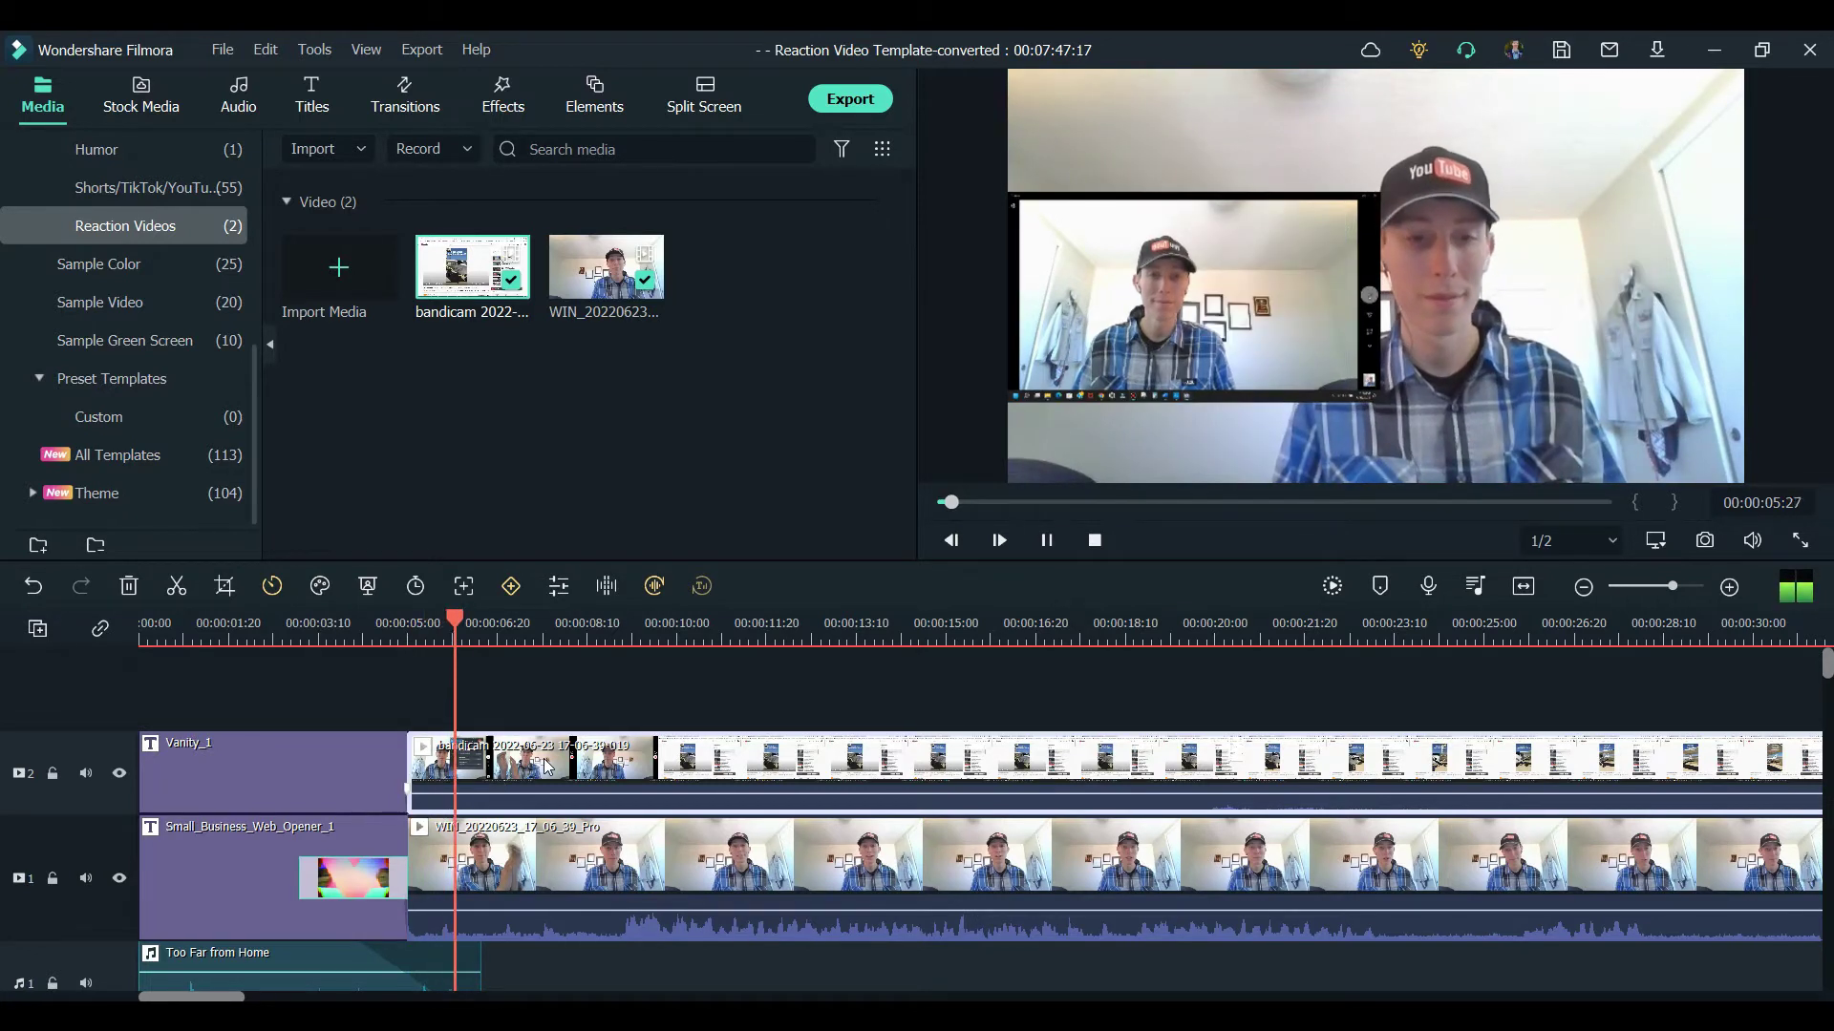
key("space")
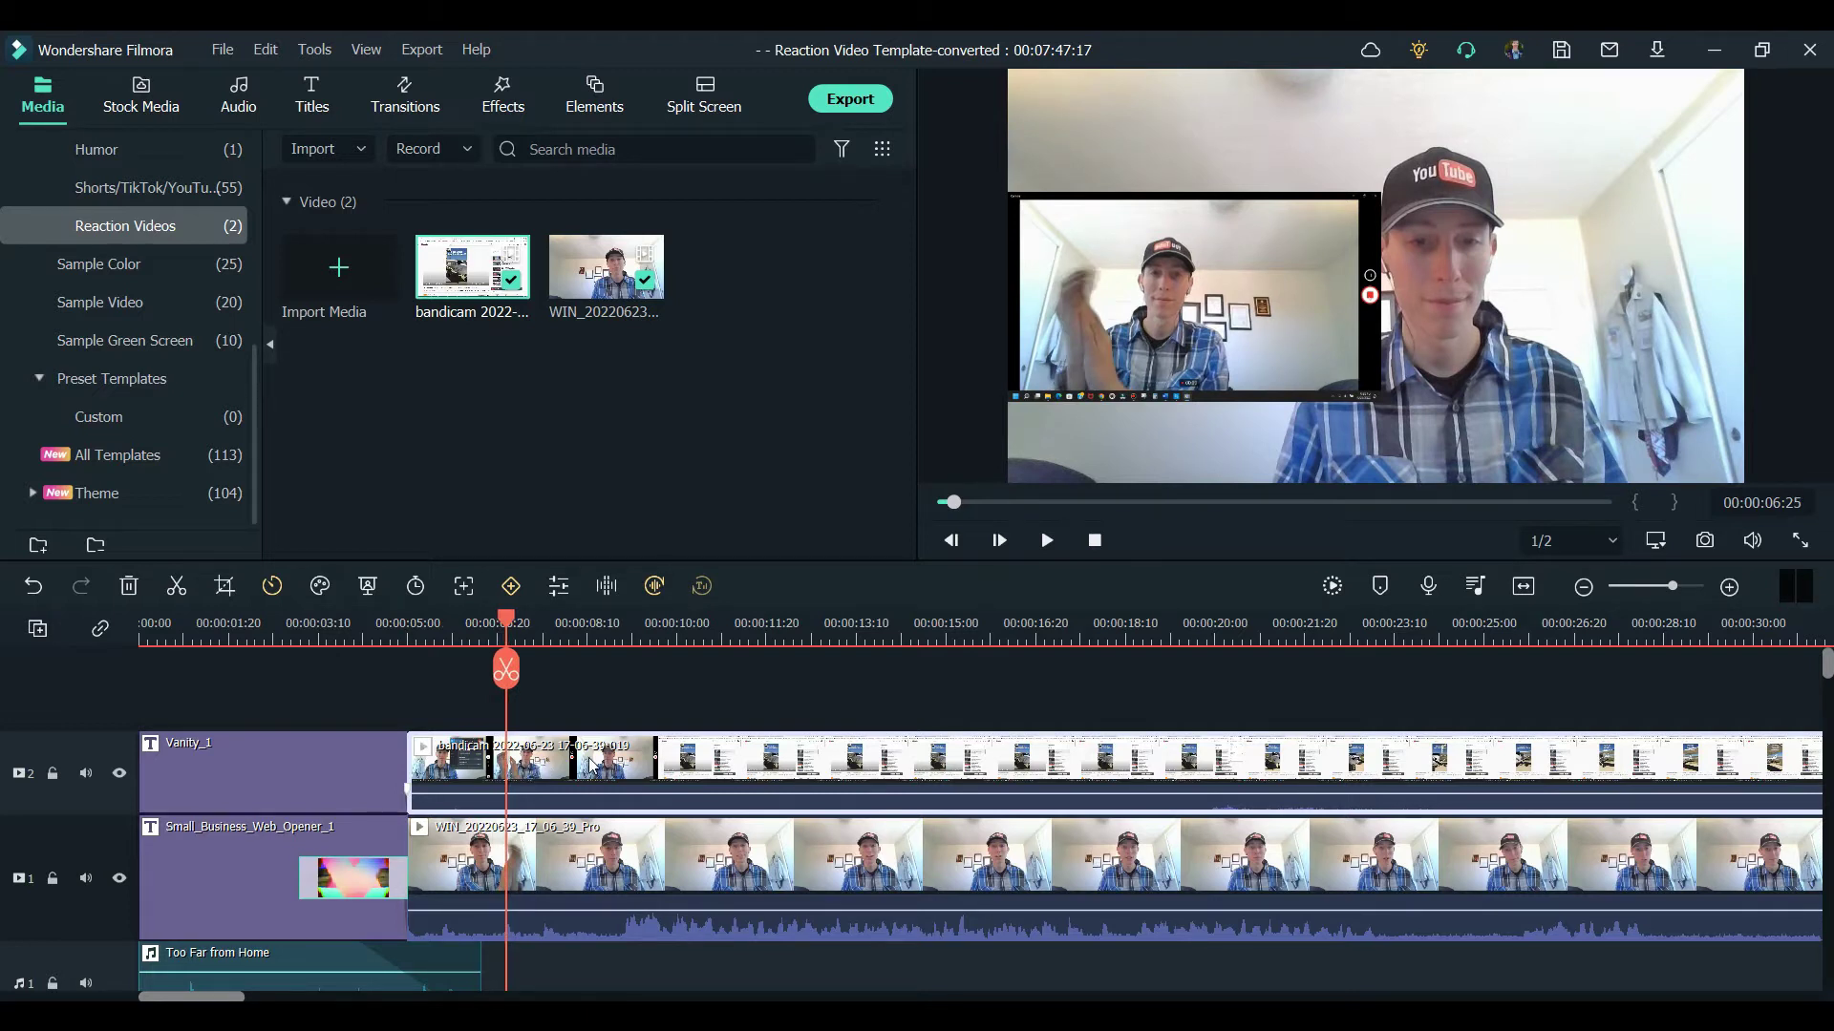
key("ctrl+b")
key("Delete")
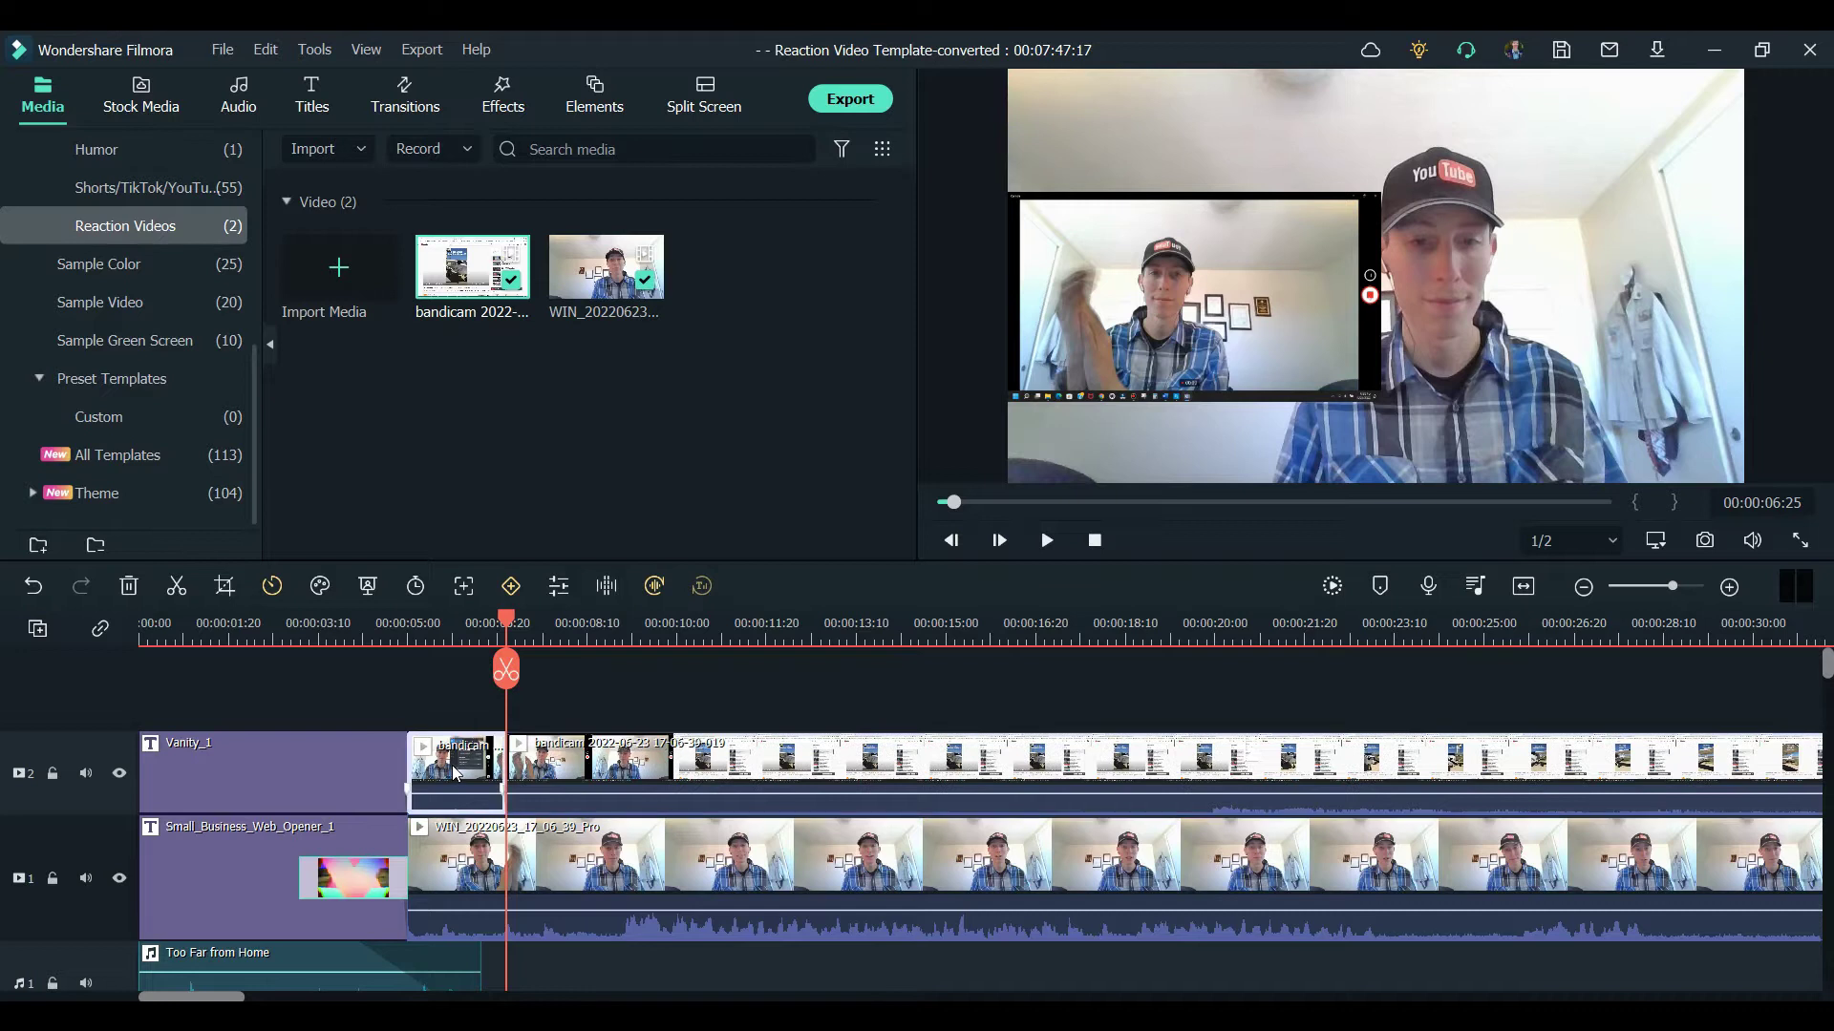
key("space")
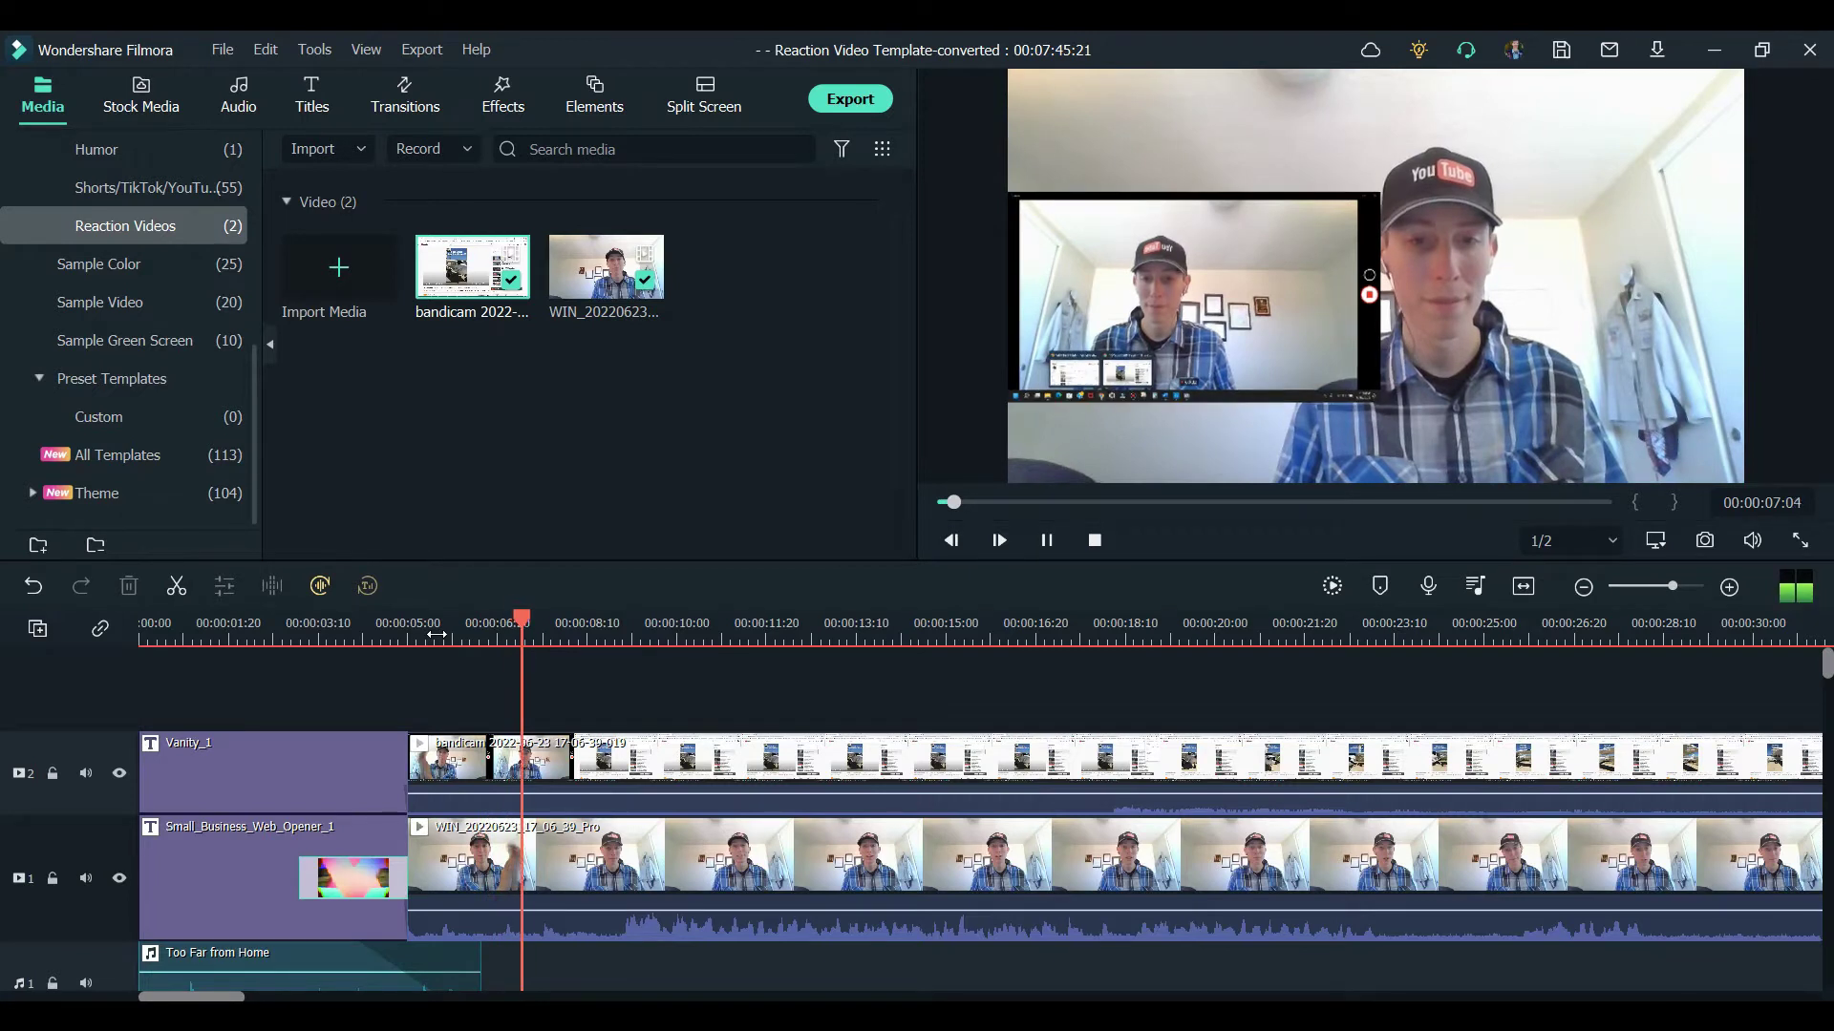
key("space")
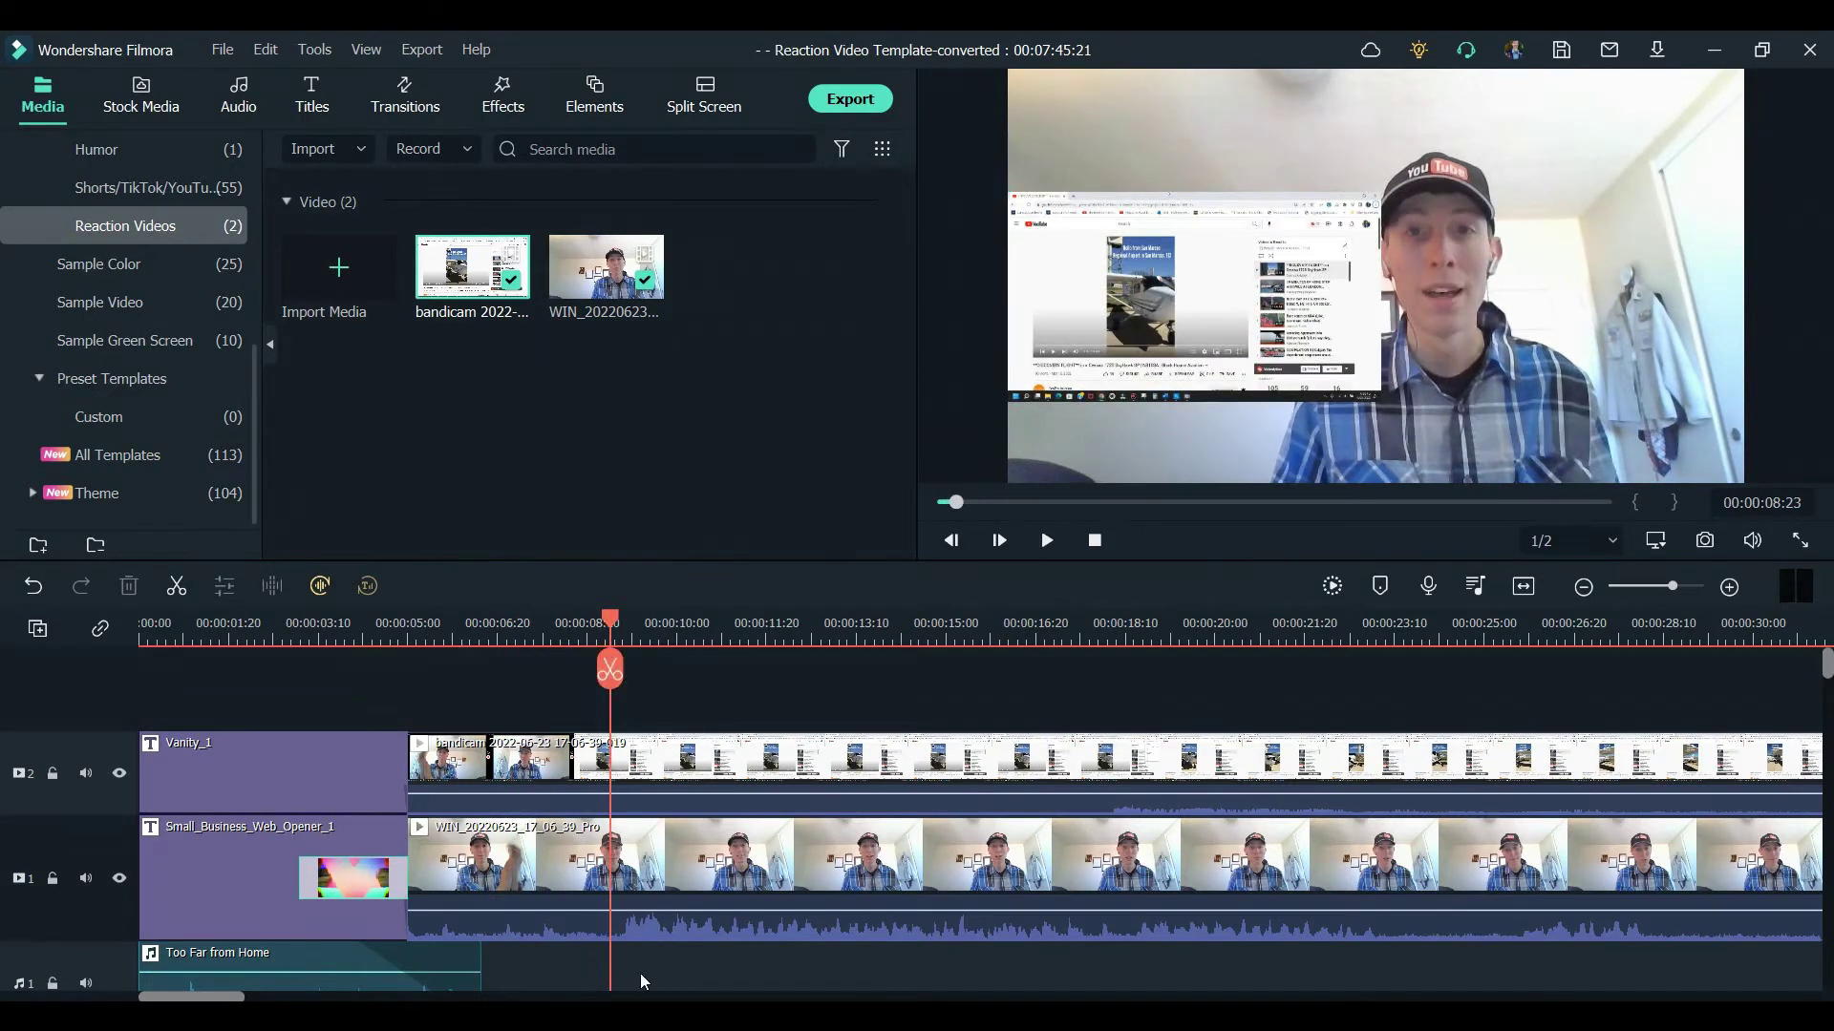
Step: Crop the webcam clip at 16:9 to about 953 x 536 so the presenter sits at the right of the frame
left_click(684, 875)
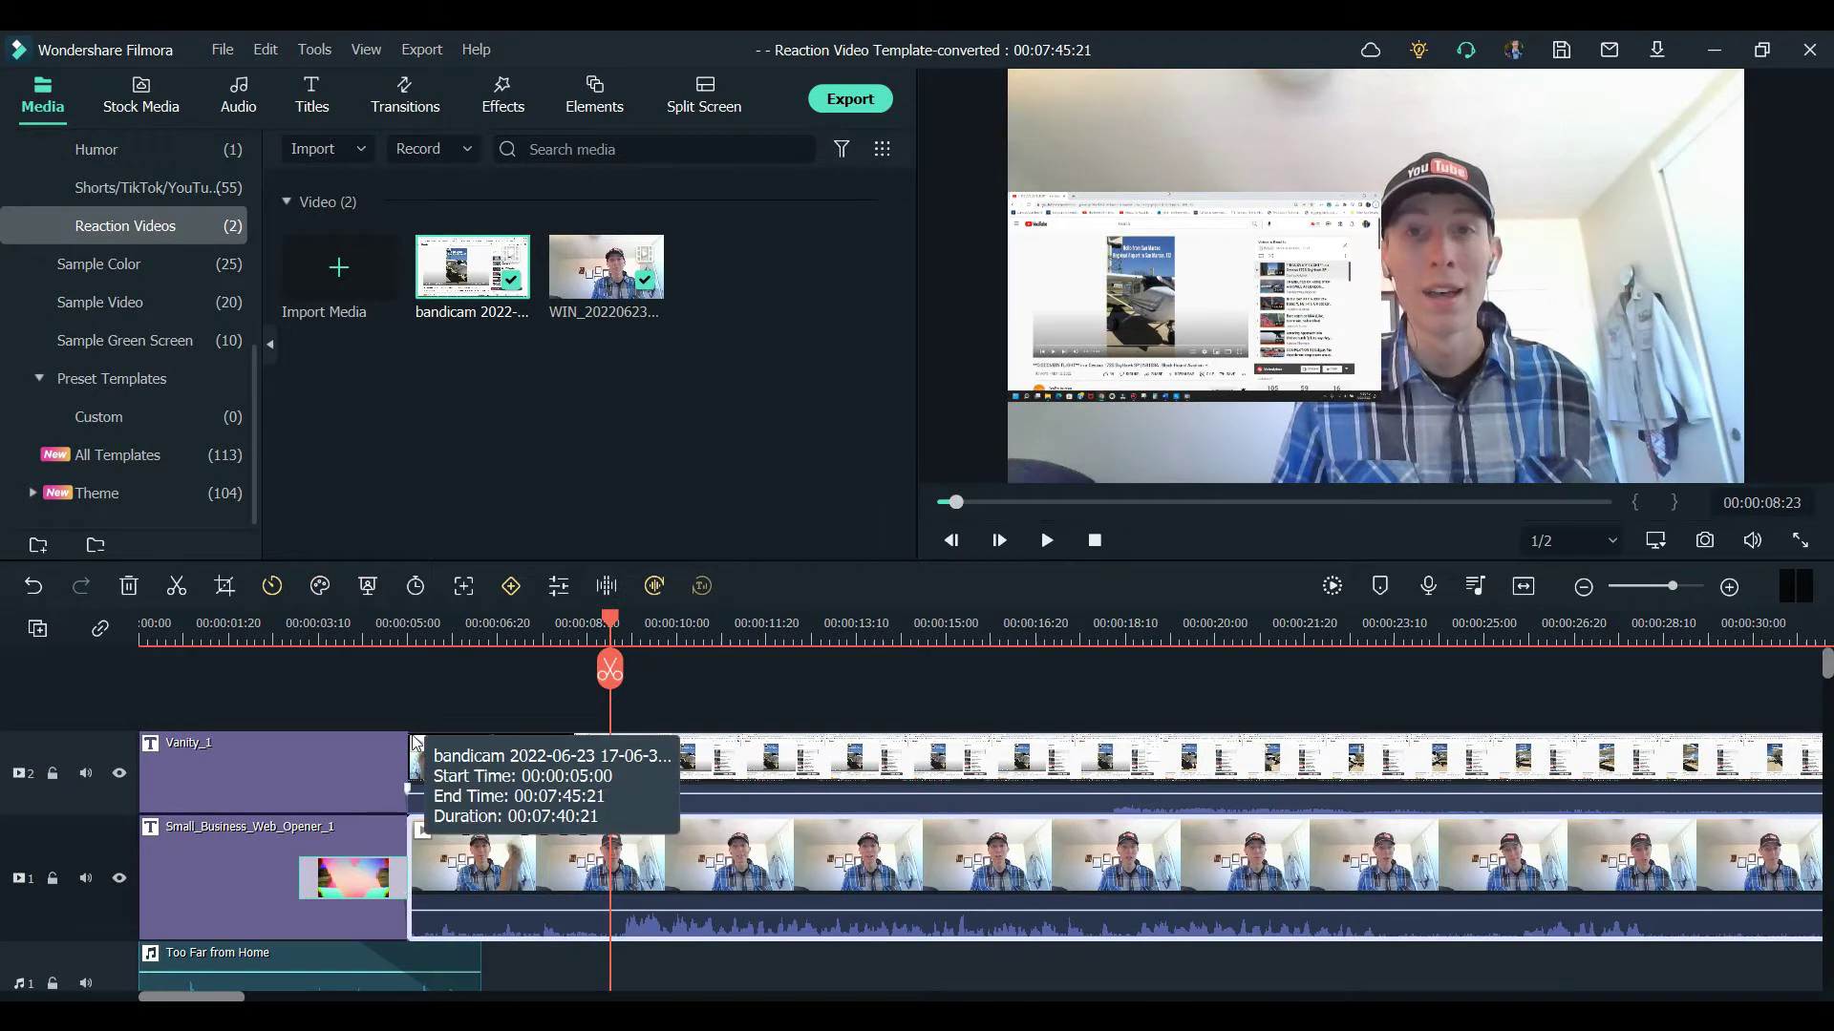
left_click(221, 584)
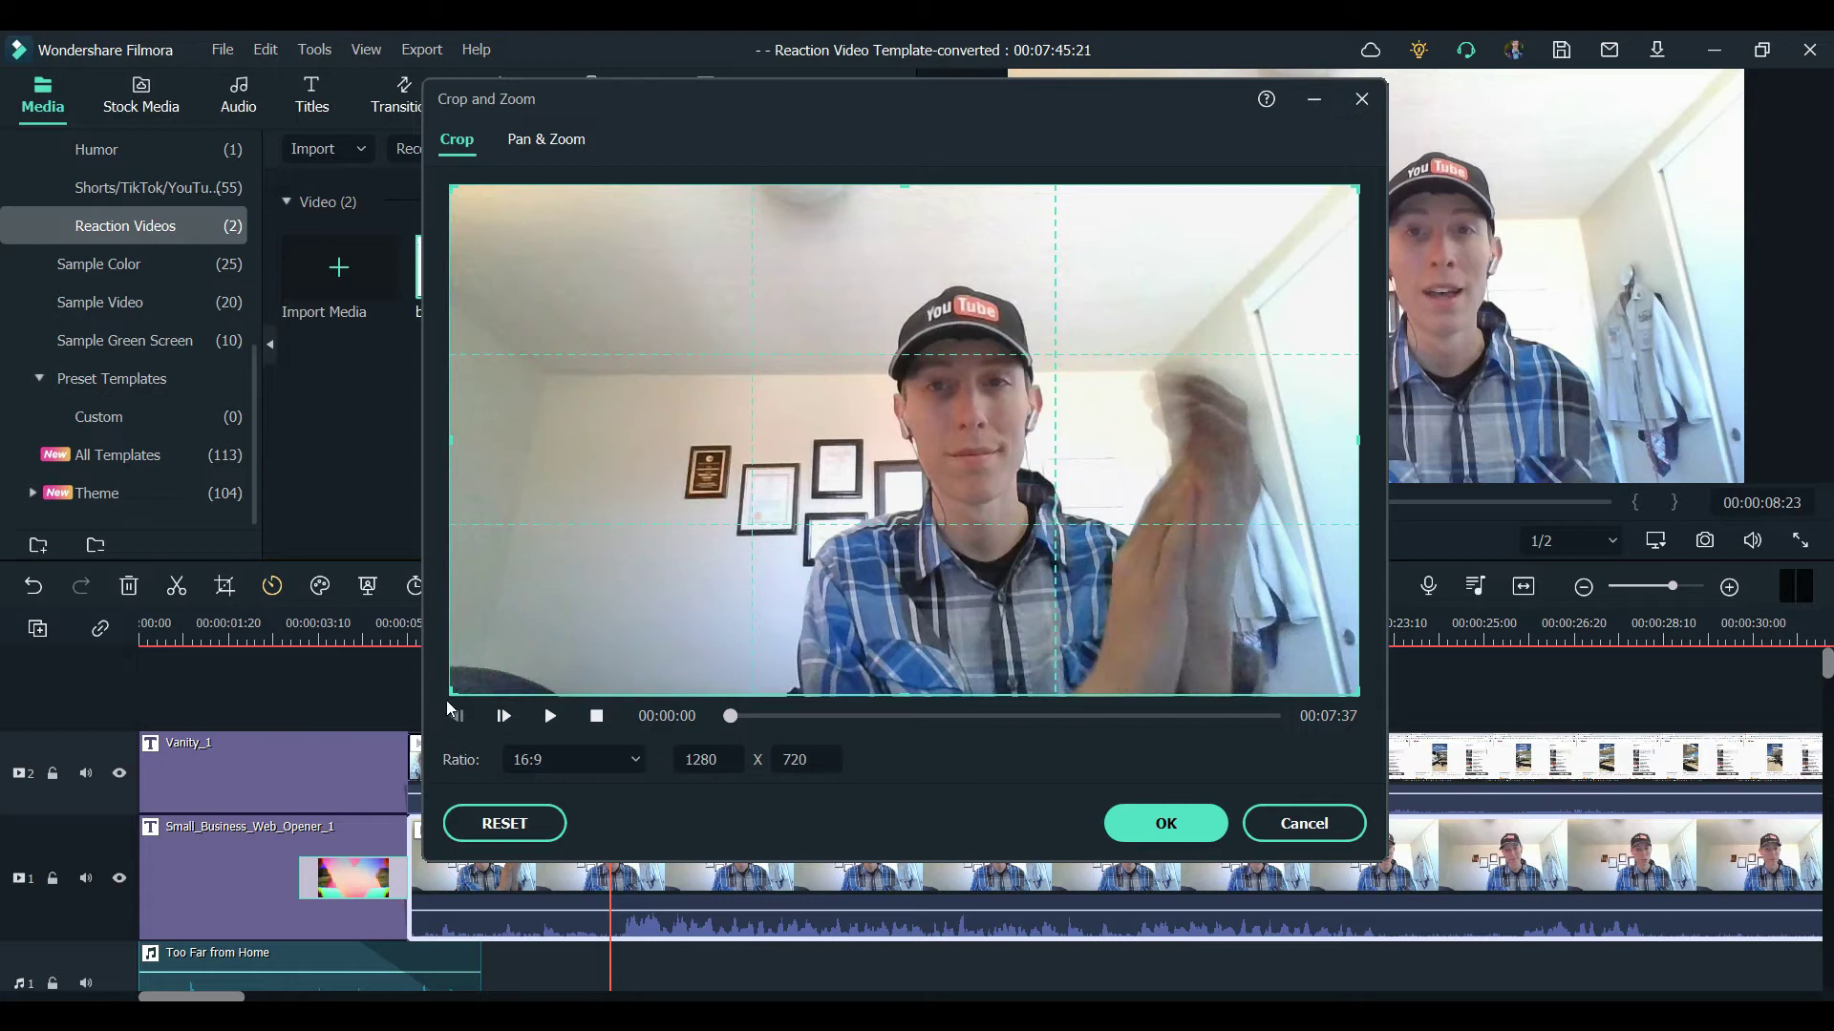
left_click_drag(455, 690, 516, 657)
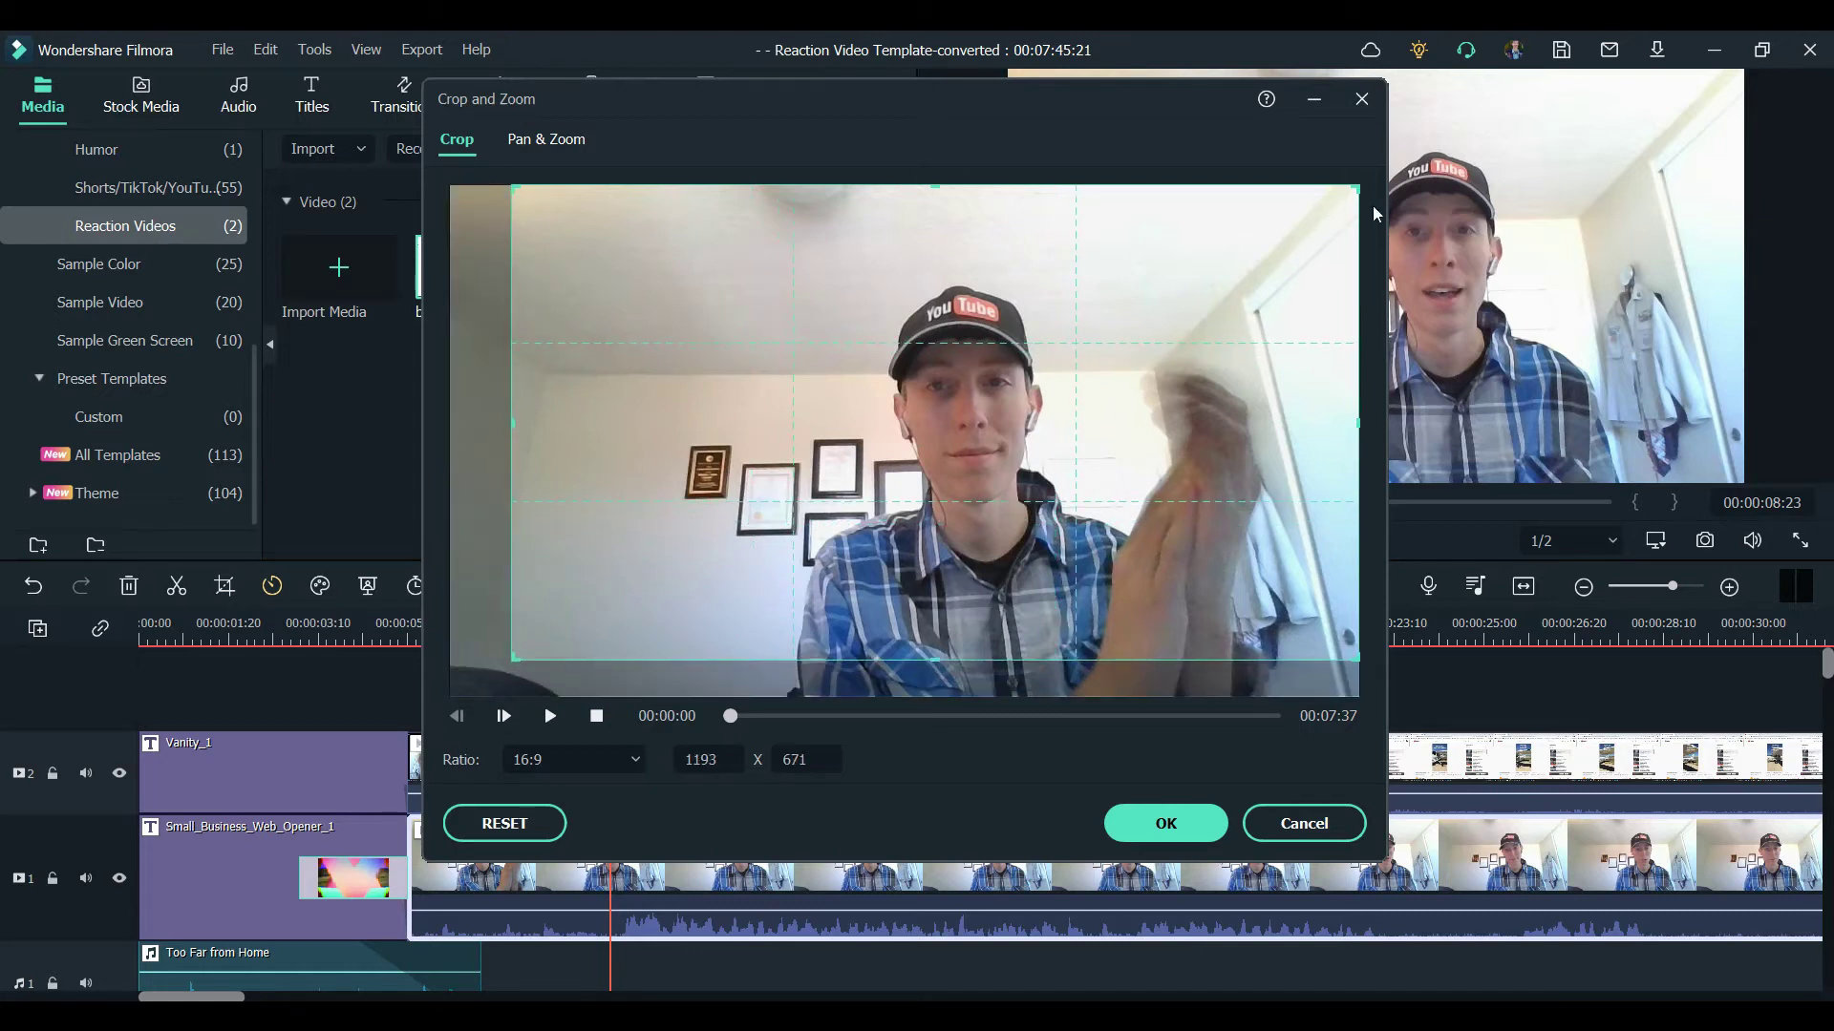
left_click_drag(1317, 224, 1148, 319)
left_click_drag(1107, 413, 1076, 413)
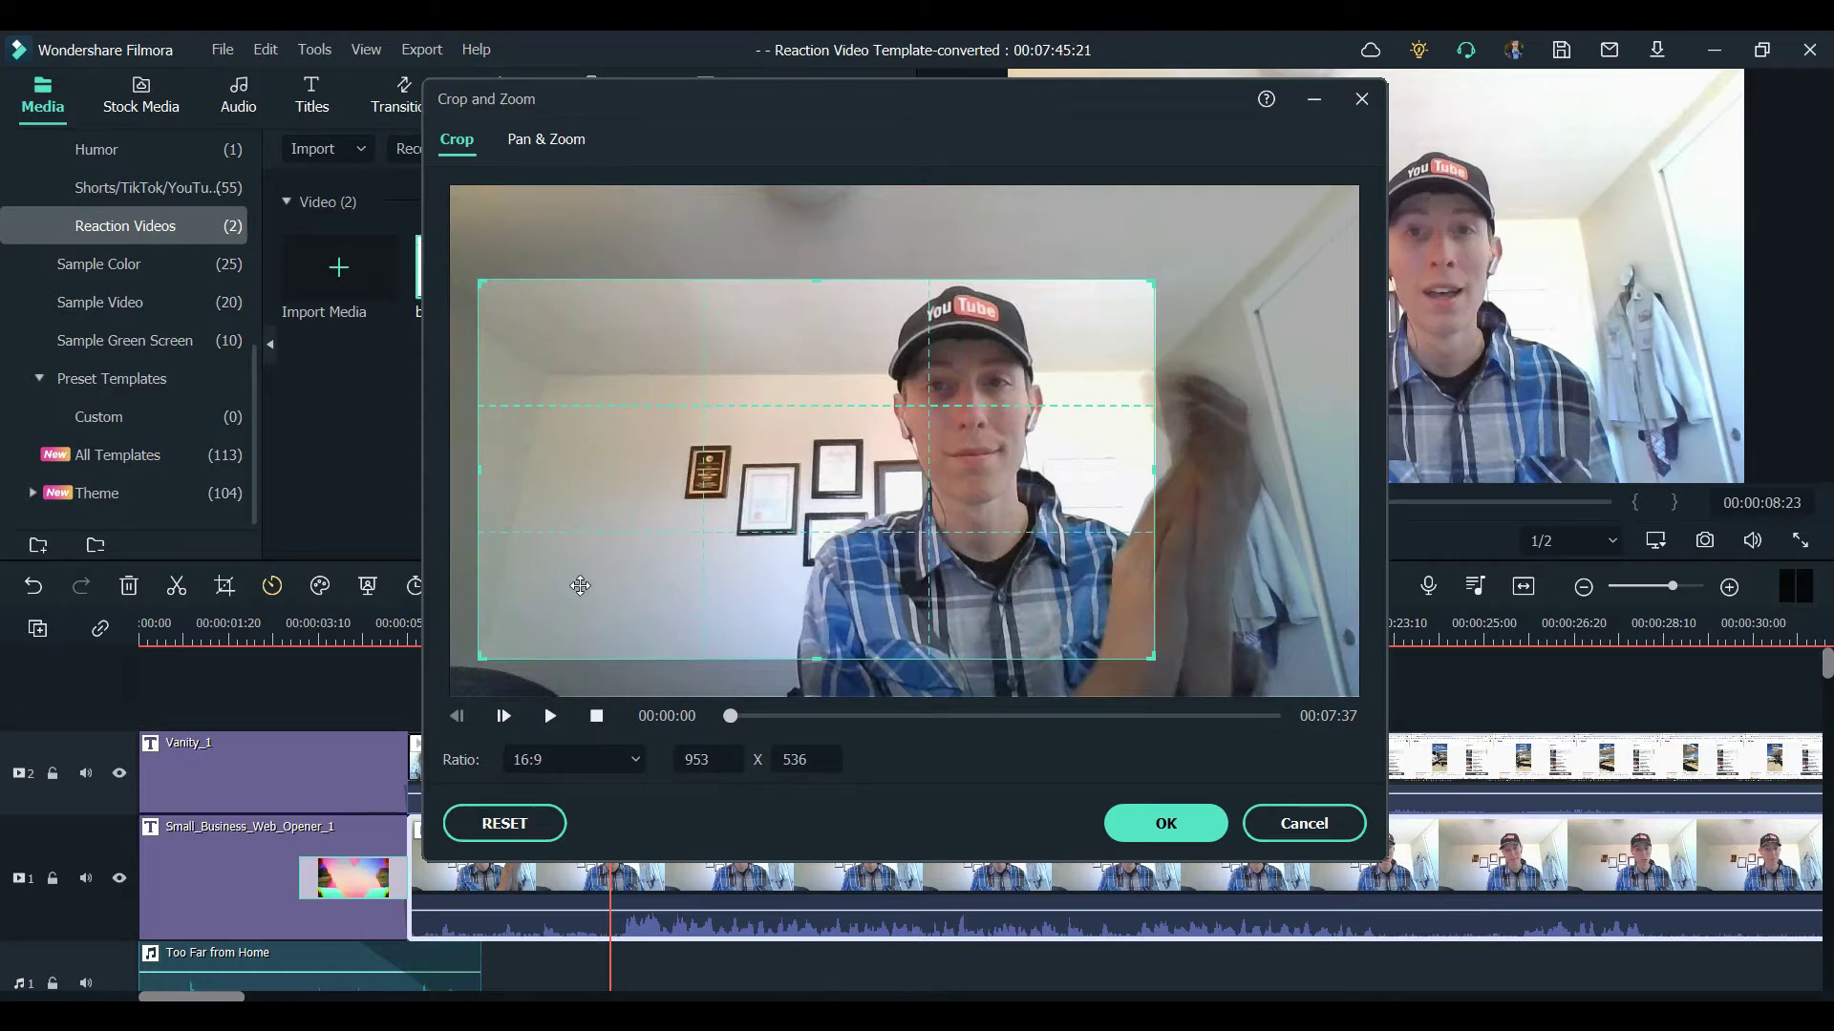
left_click(1169, 831)
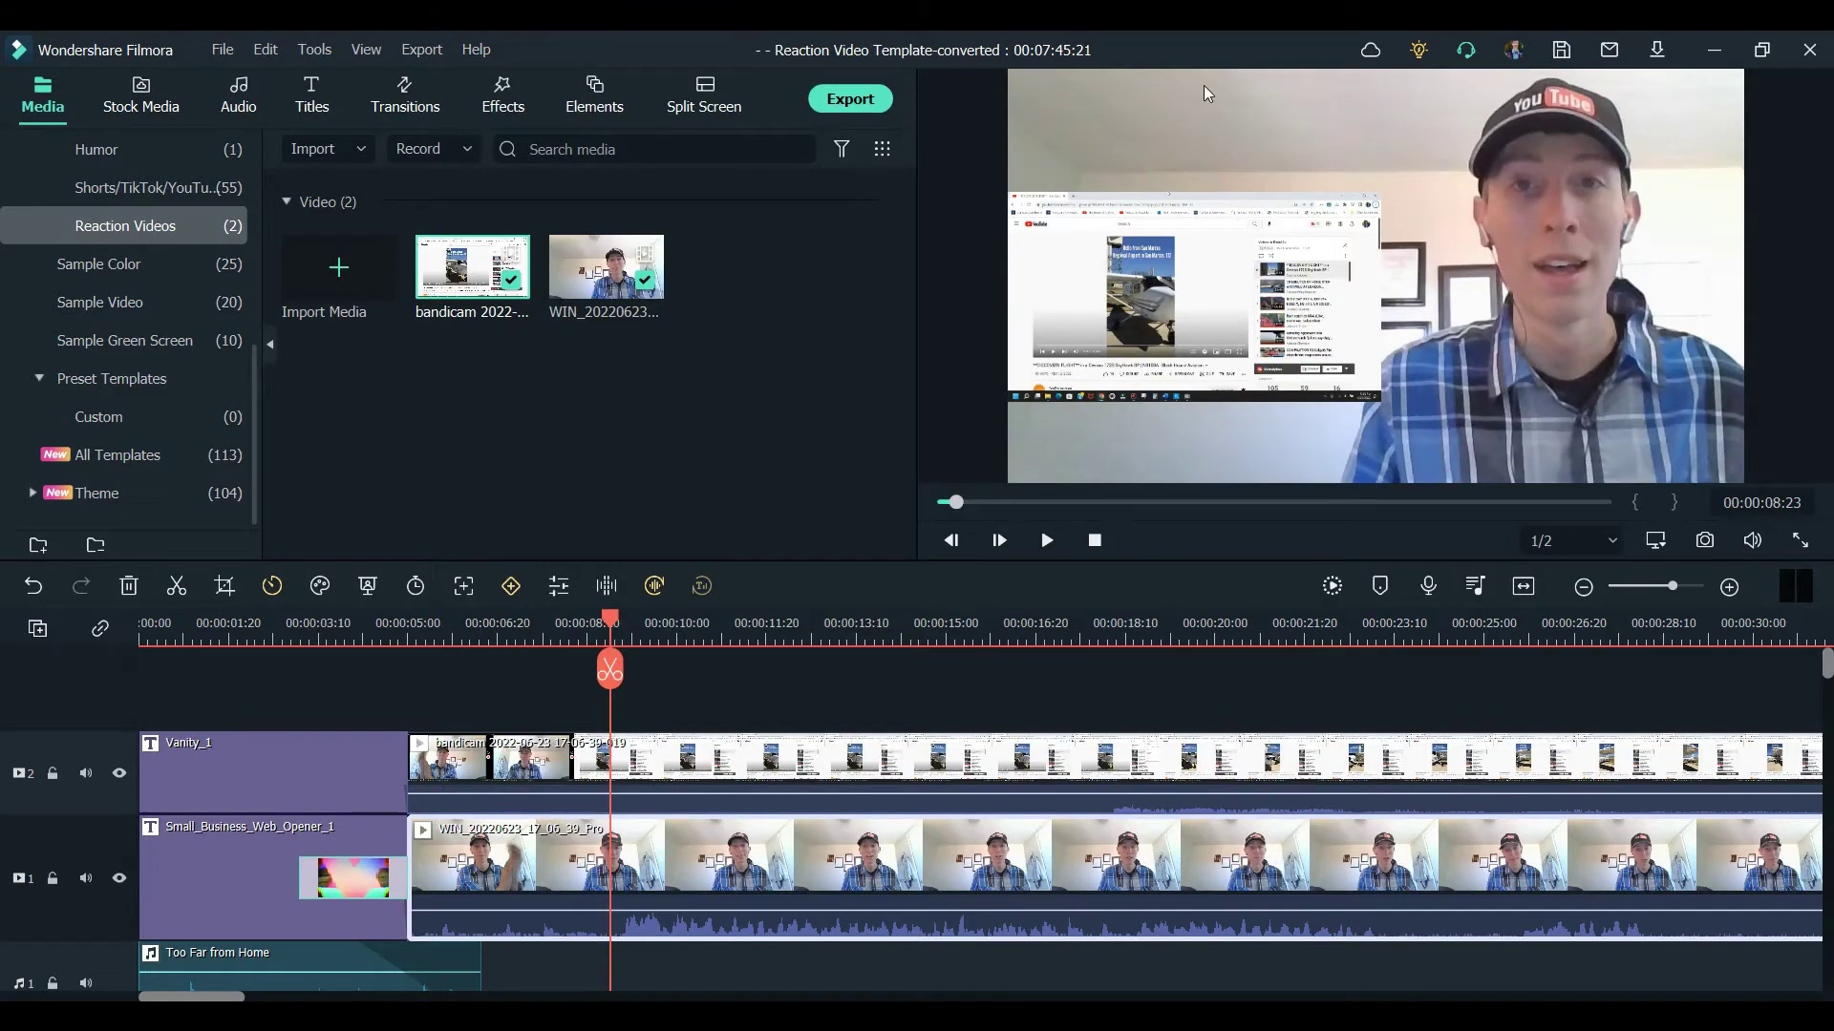
Step: Crop the bandicam clip at 9:16 to about 340 x 604, framing only the vertical airplane video on the page
left_click(1234, 283)
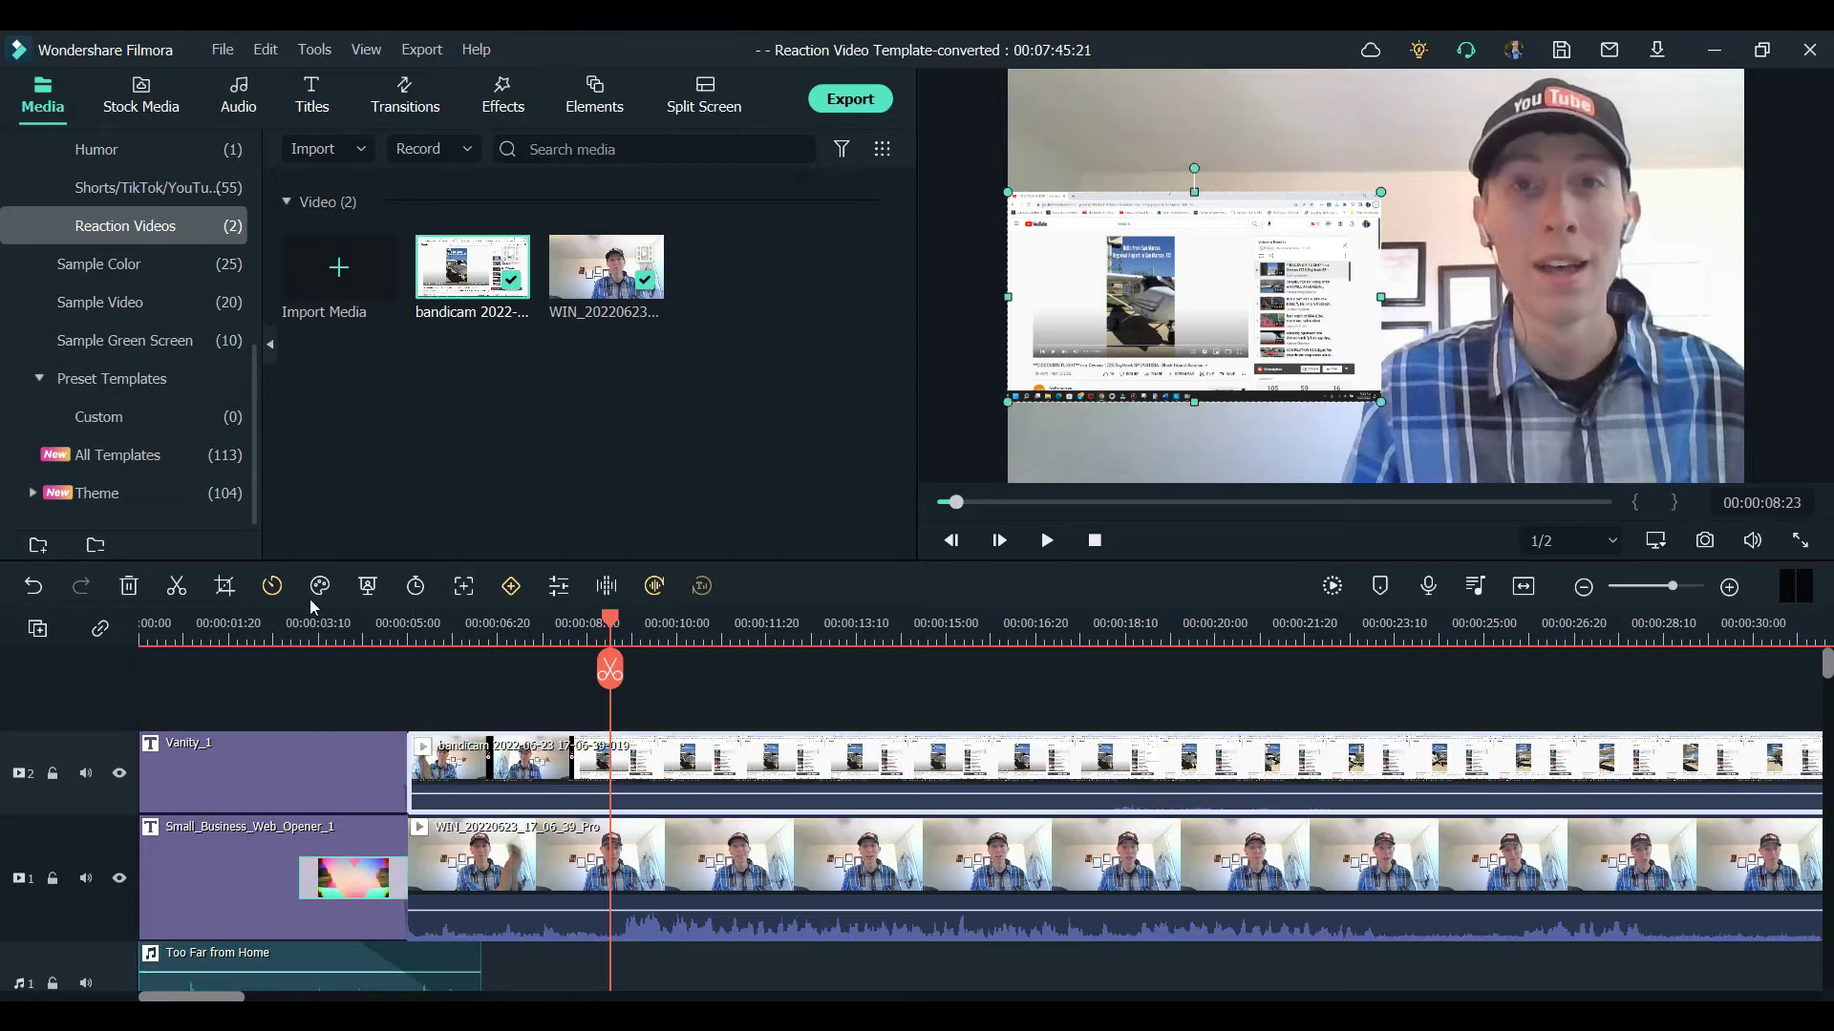
left_click(225, 587)
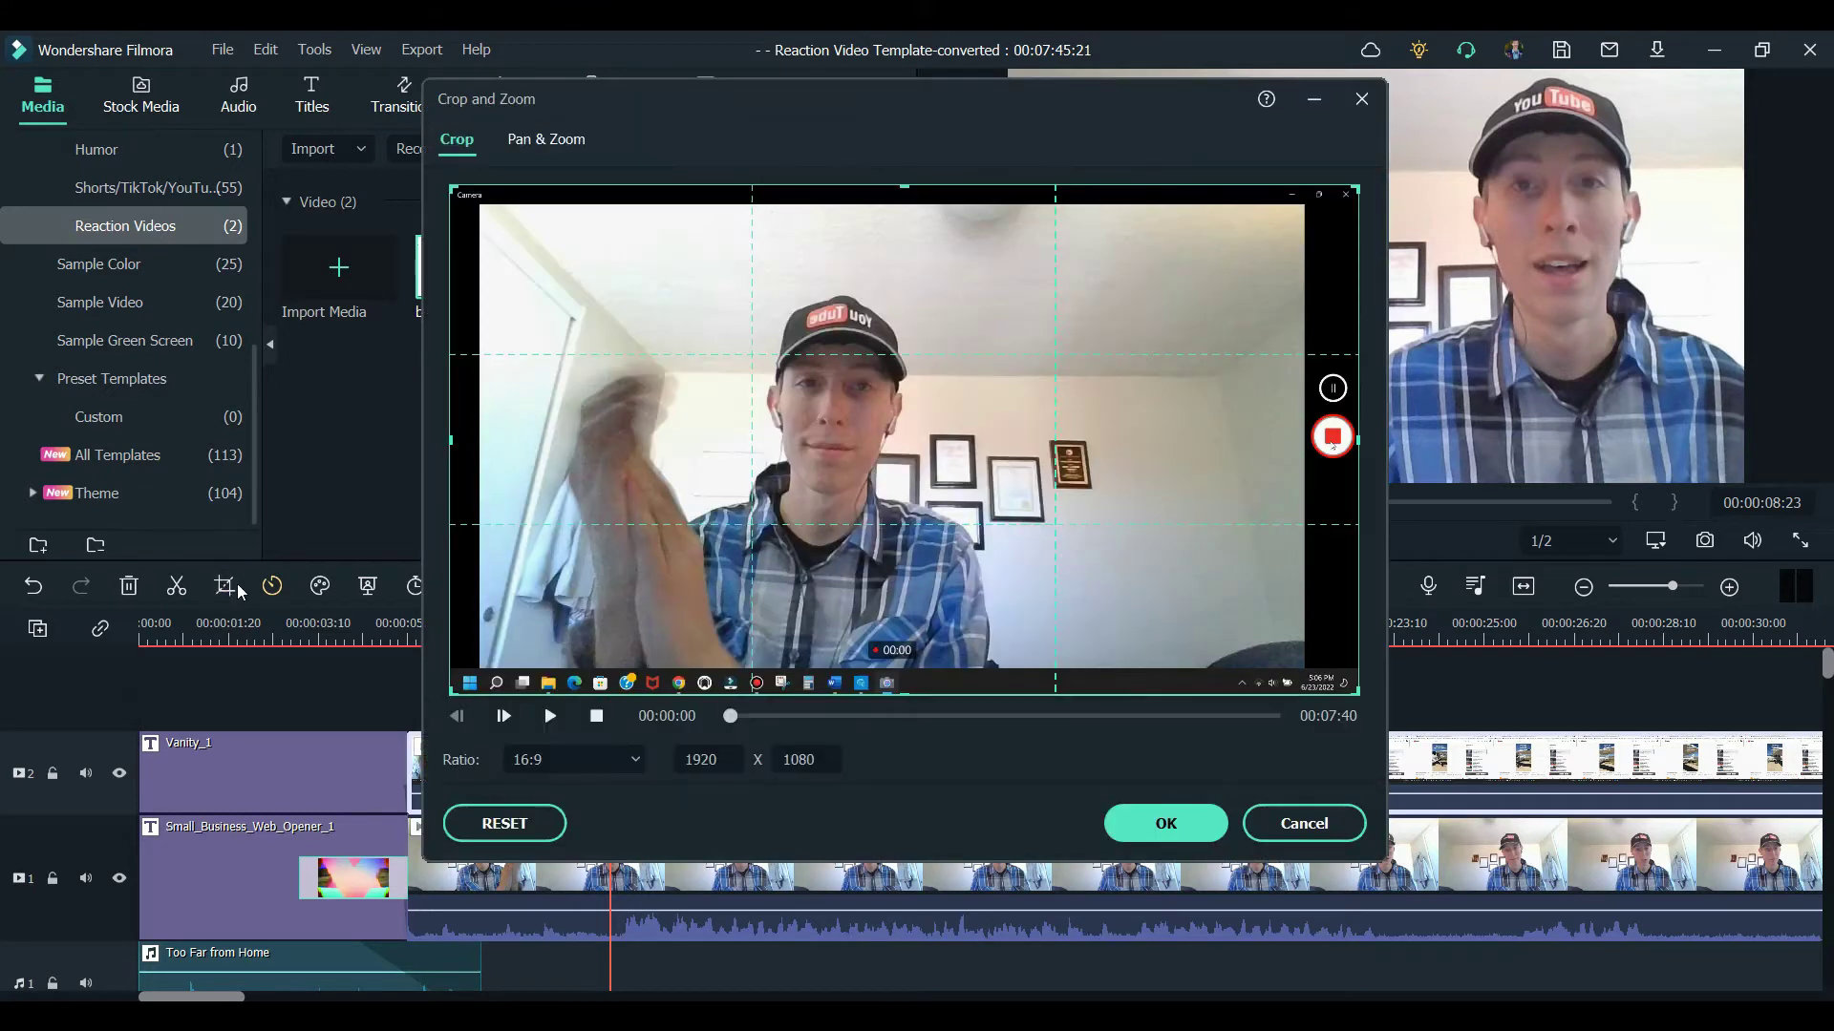
left_click_drag(807, 715, 851, 718)
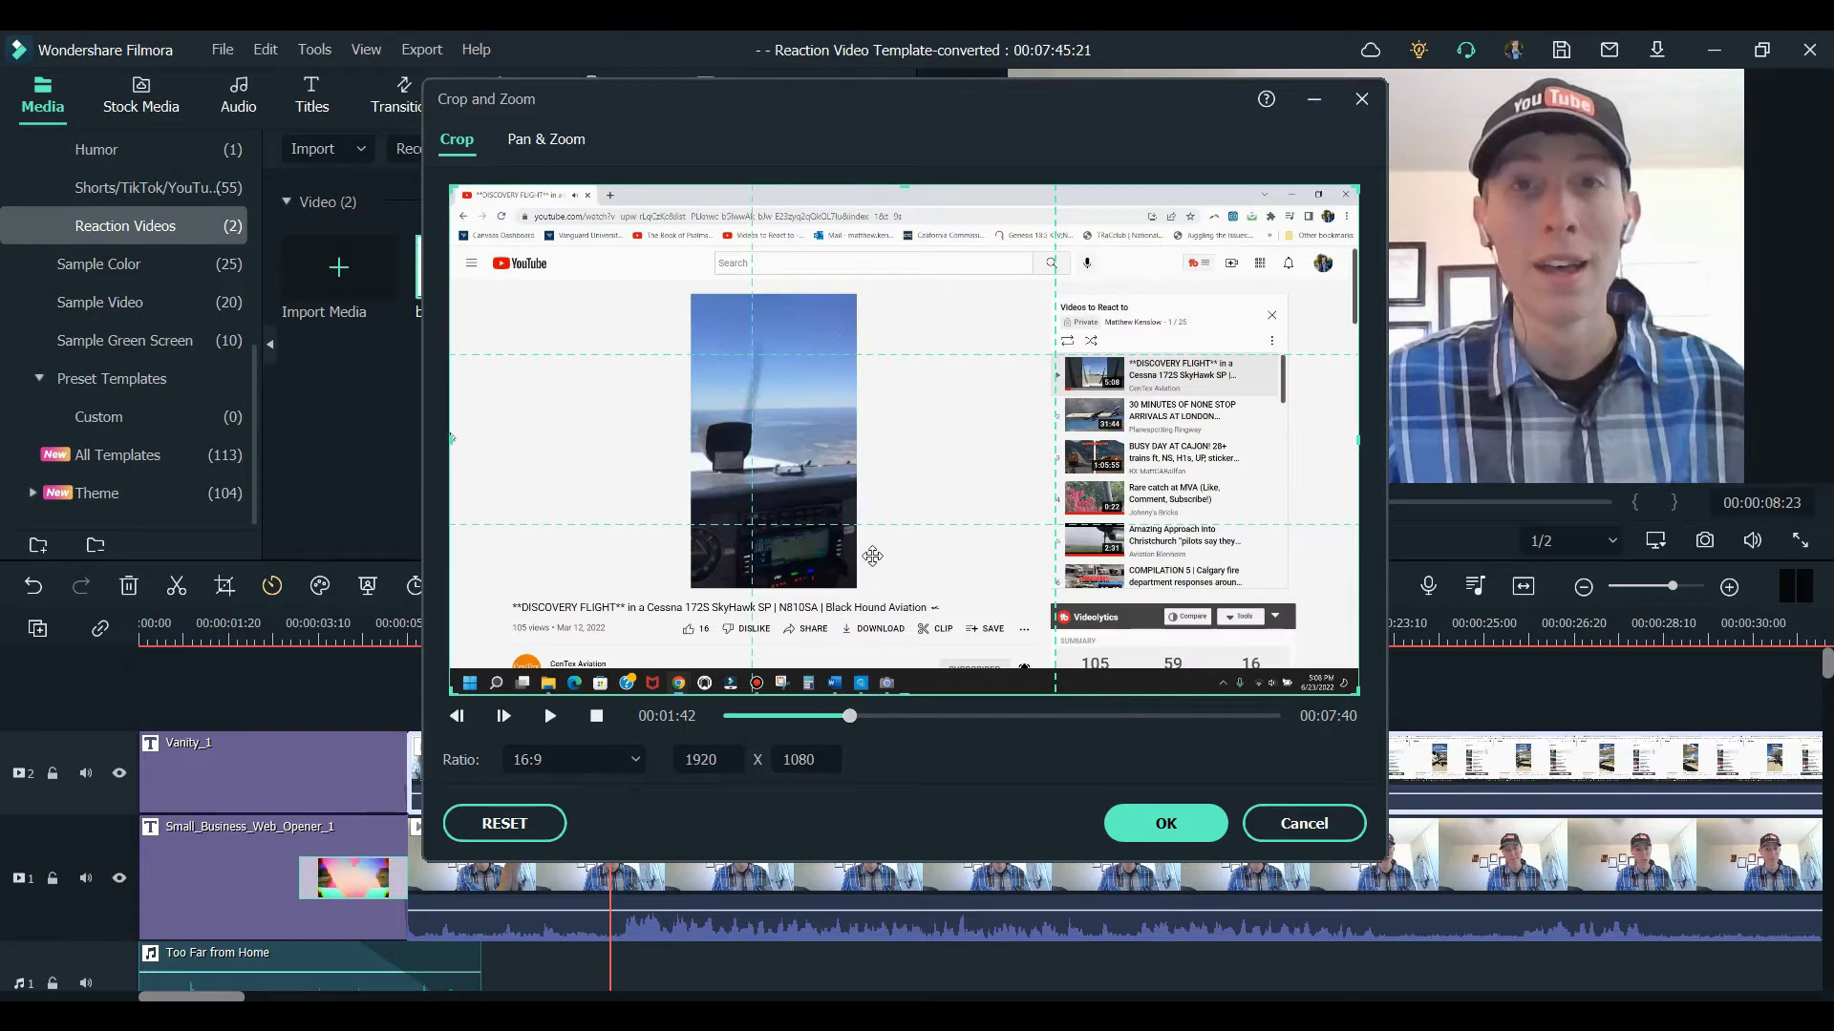
left_click(600, 762)
left_click(571, 956)
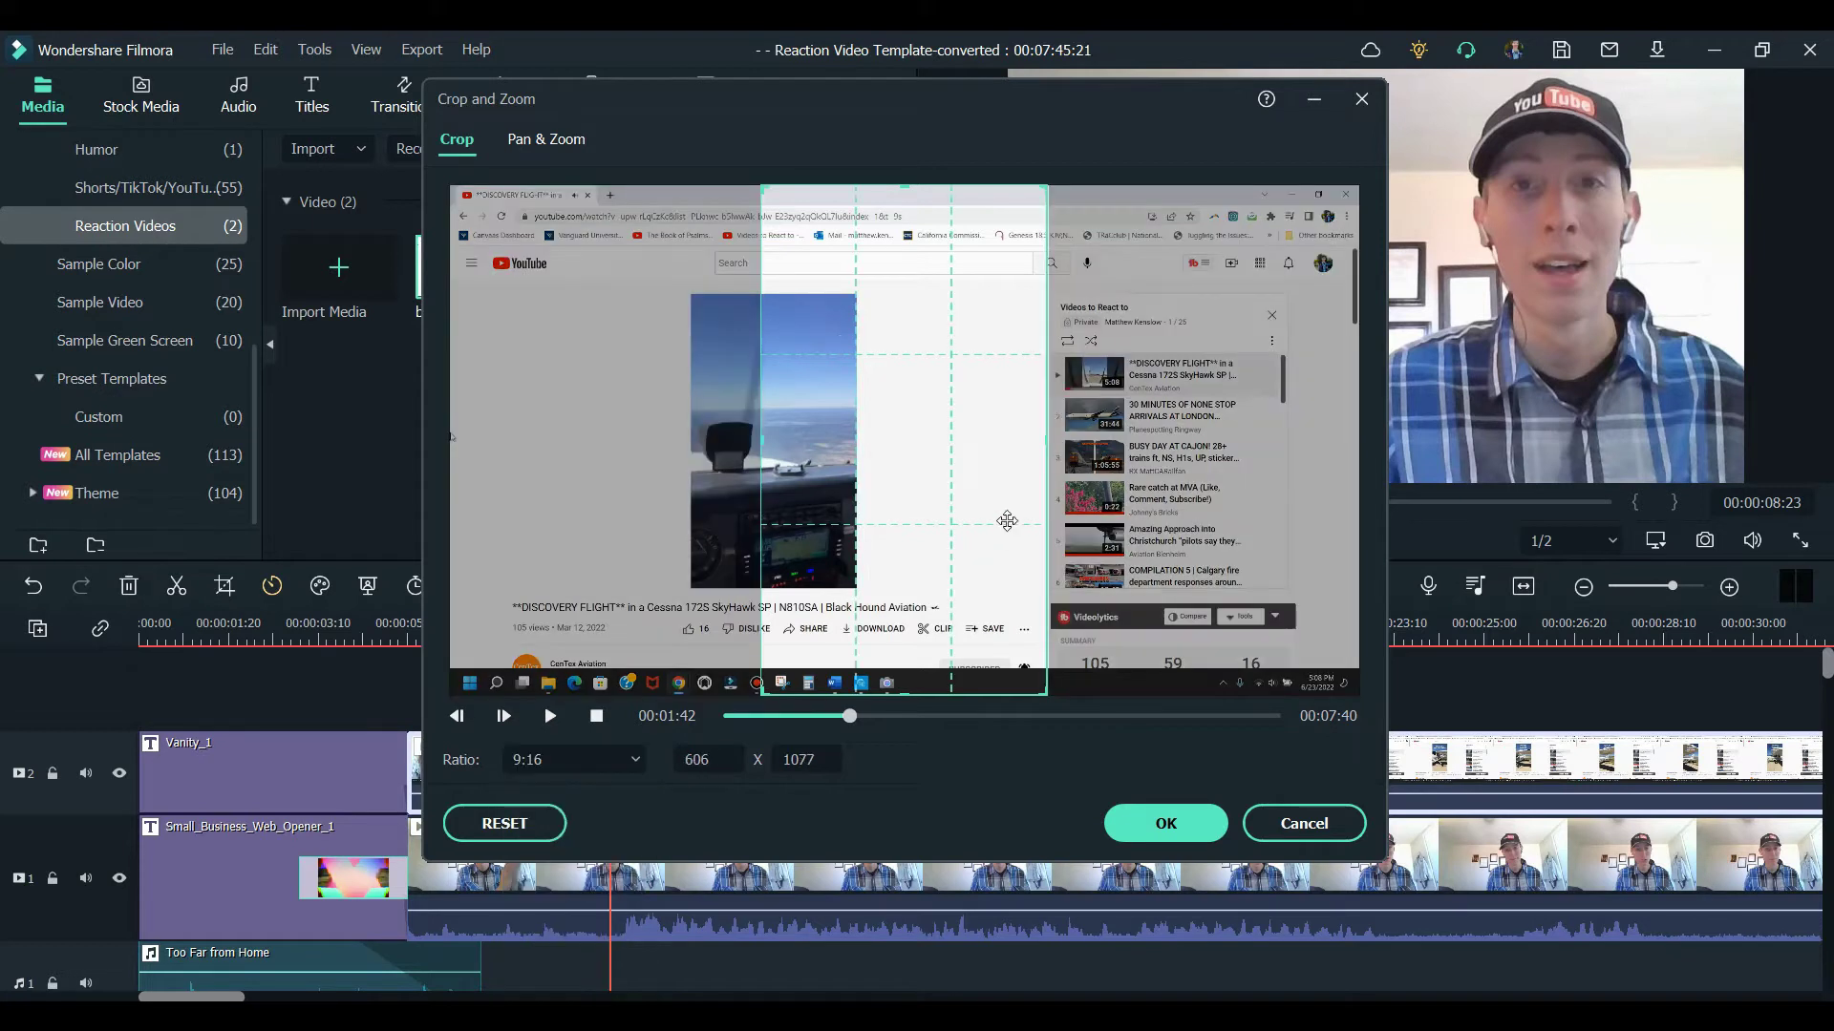
left_click(573, 760)
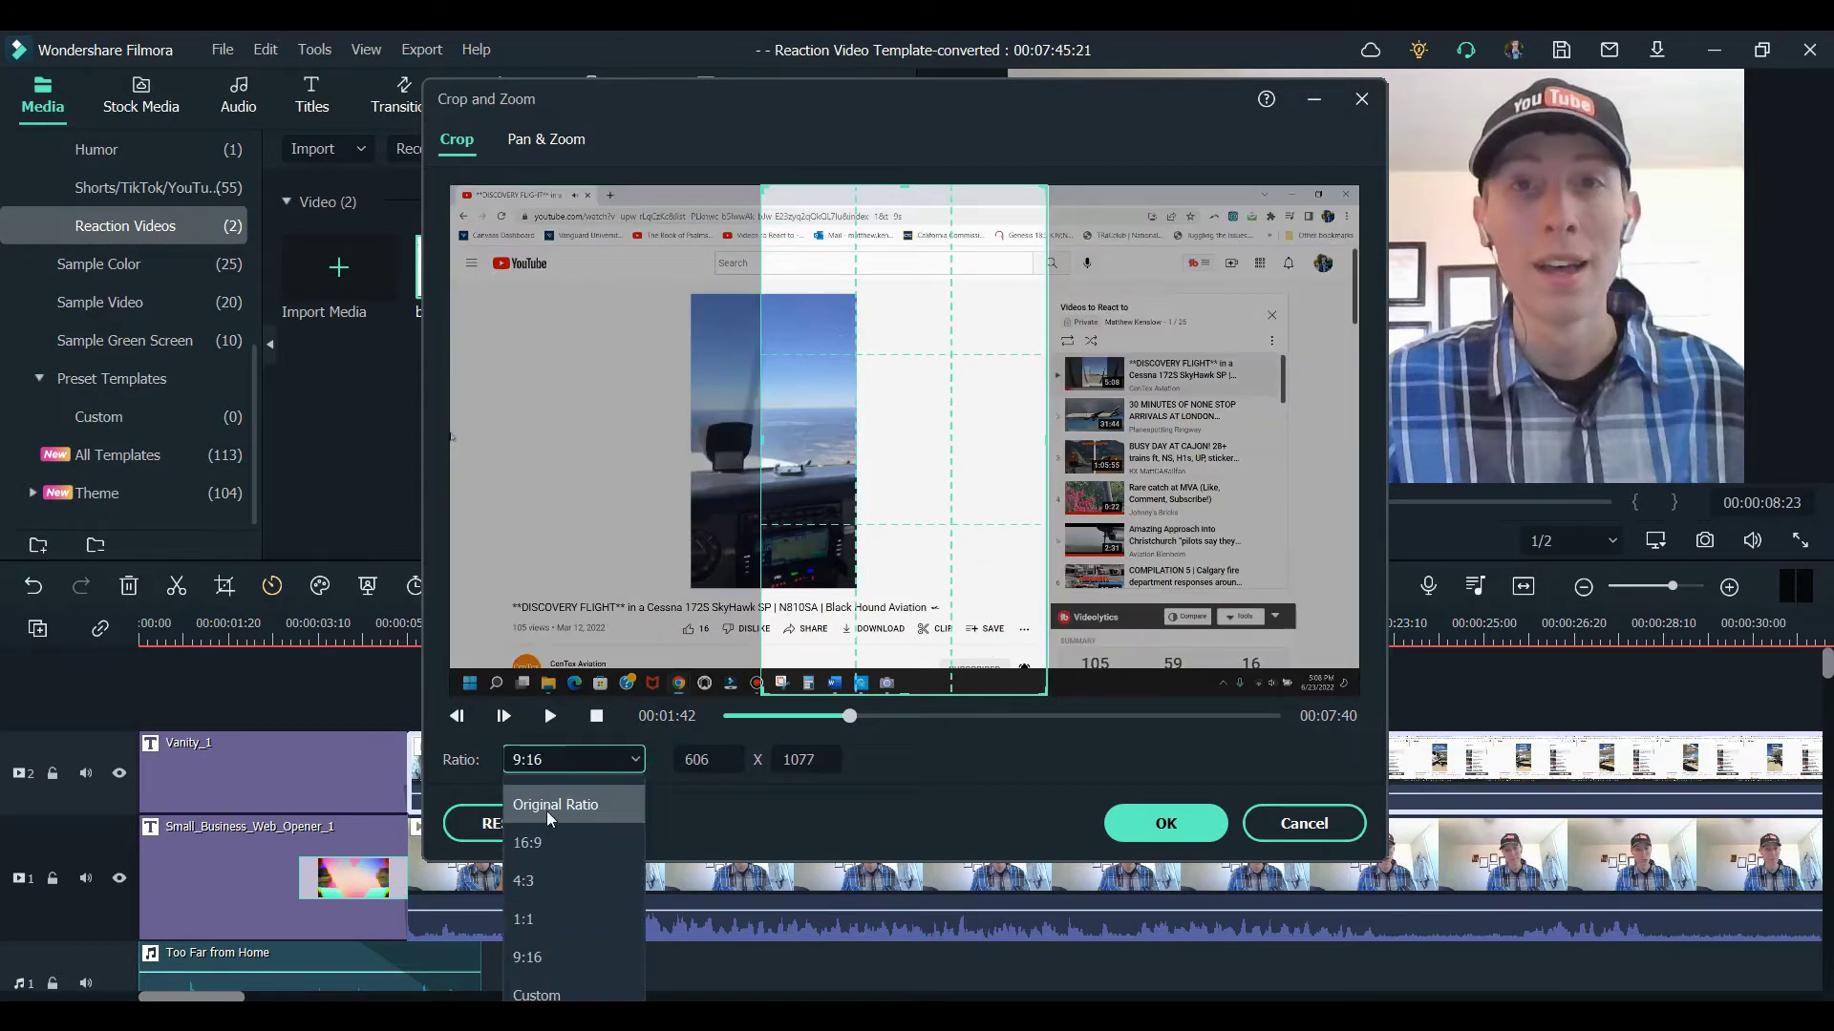
left_click(1045, 704)
left_click_drag(1045, 697, 775, 473)
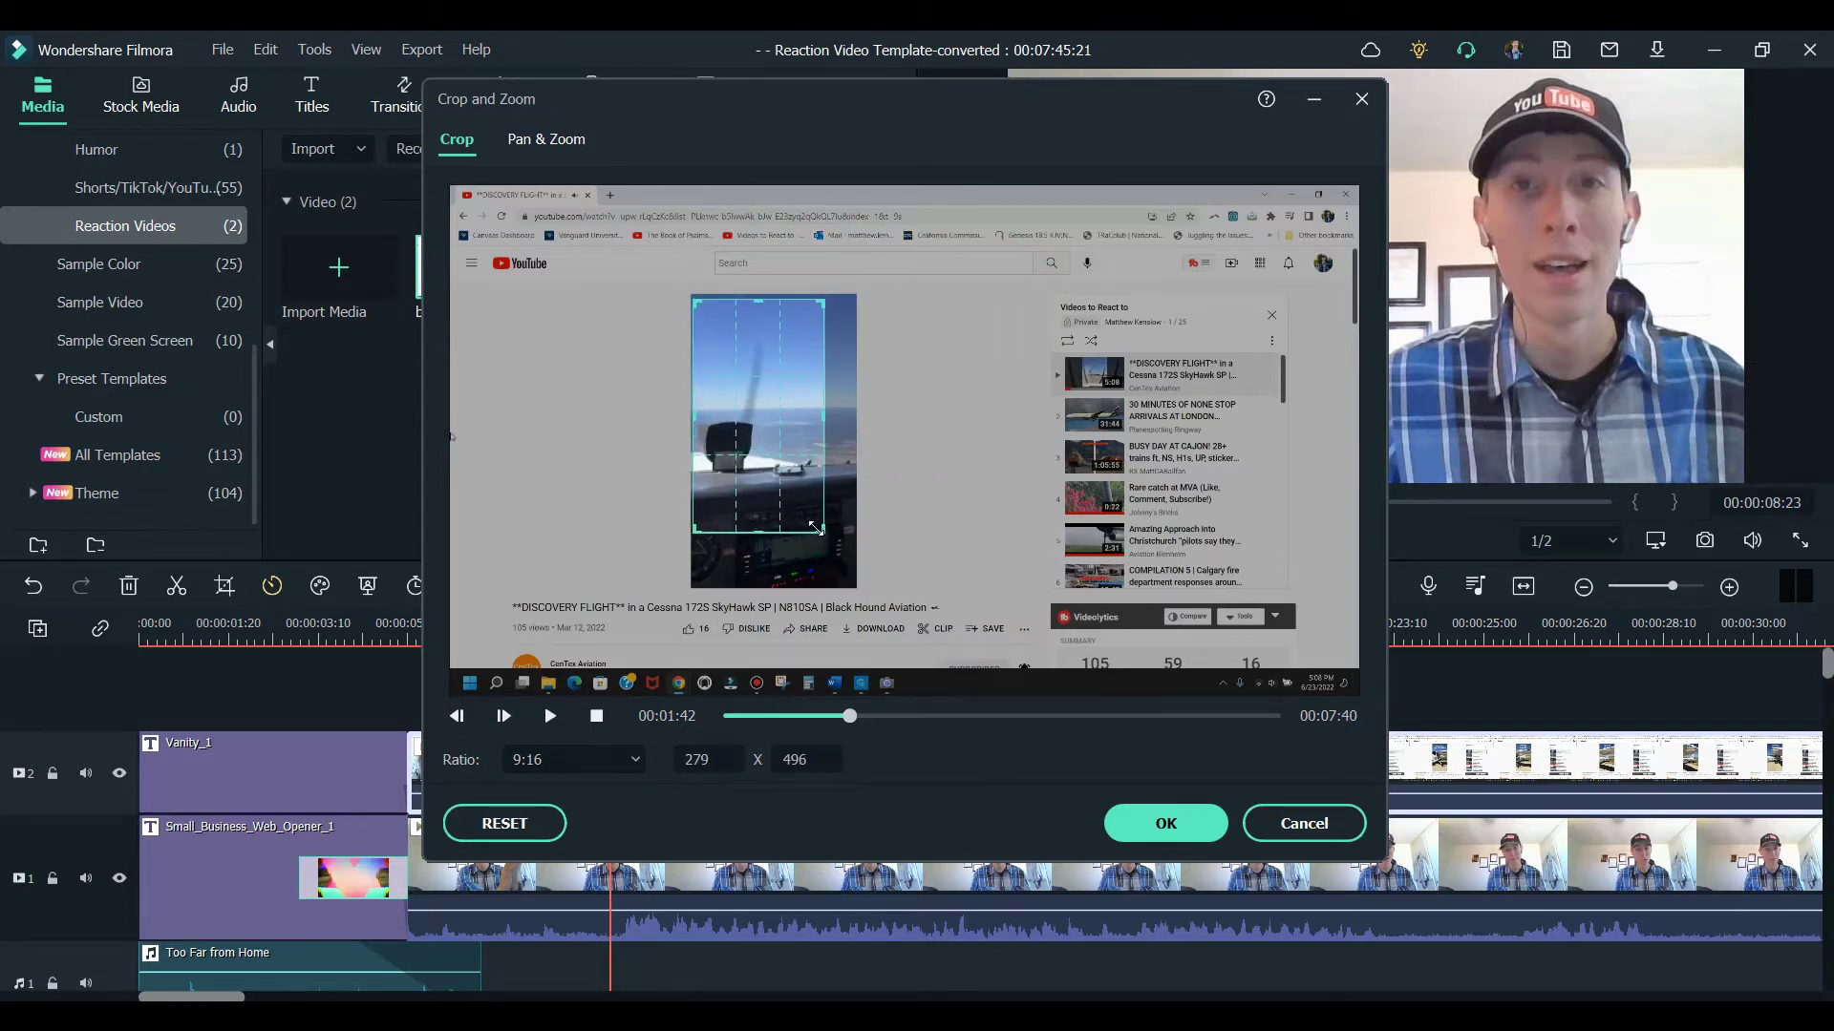
left_click_drag(821, 531, 850, 585)
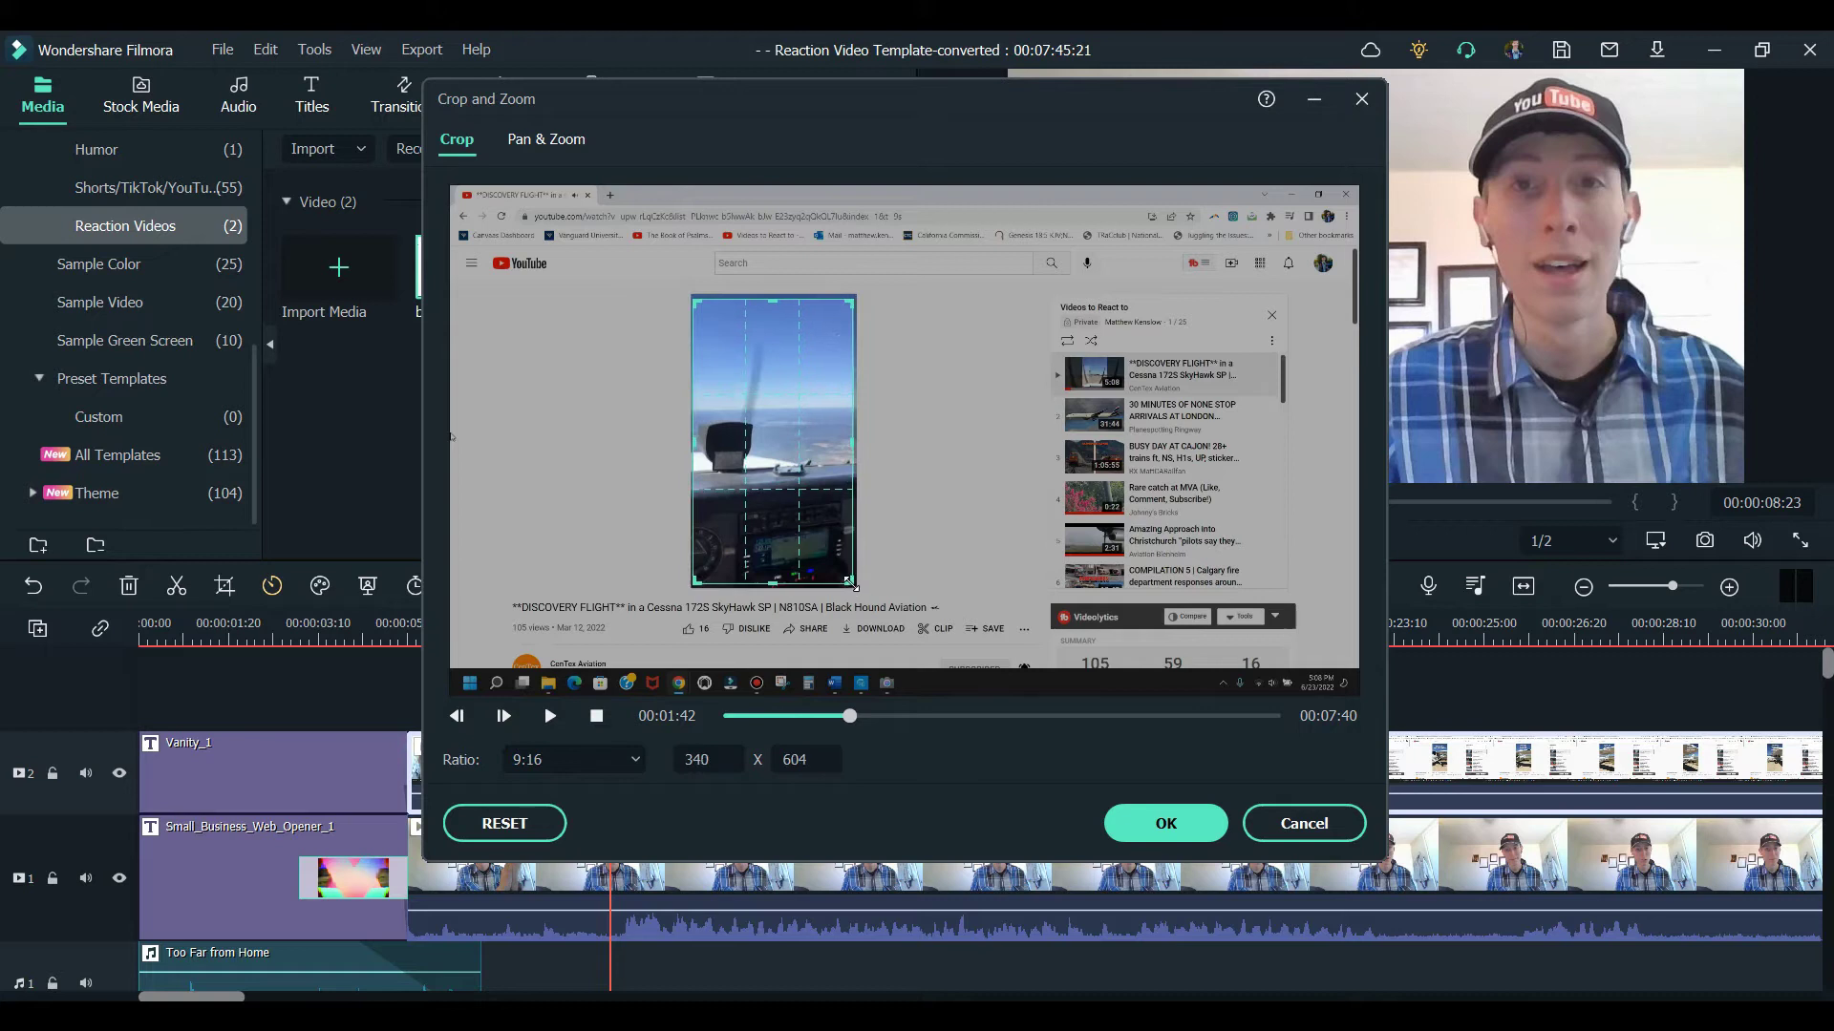
left_click(590, 761)
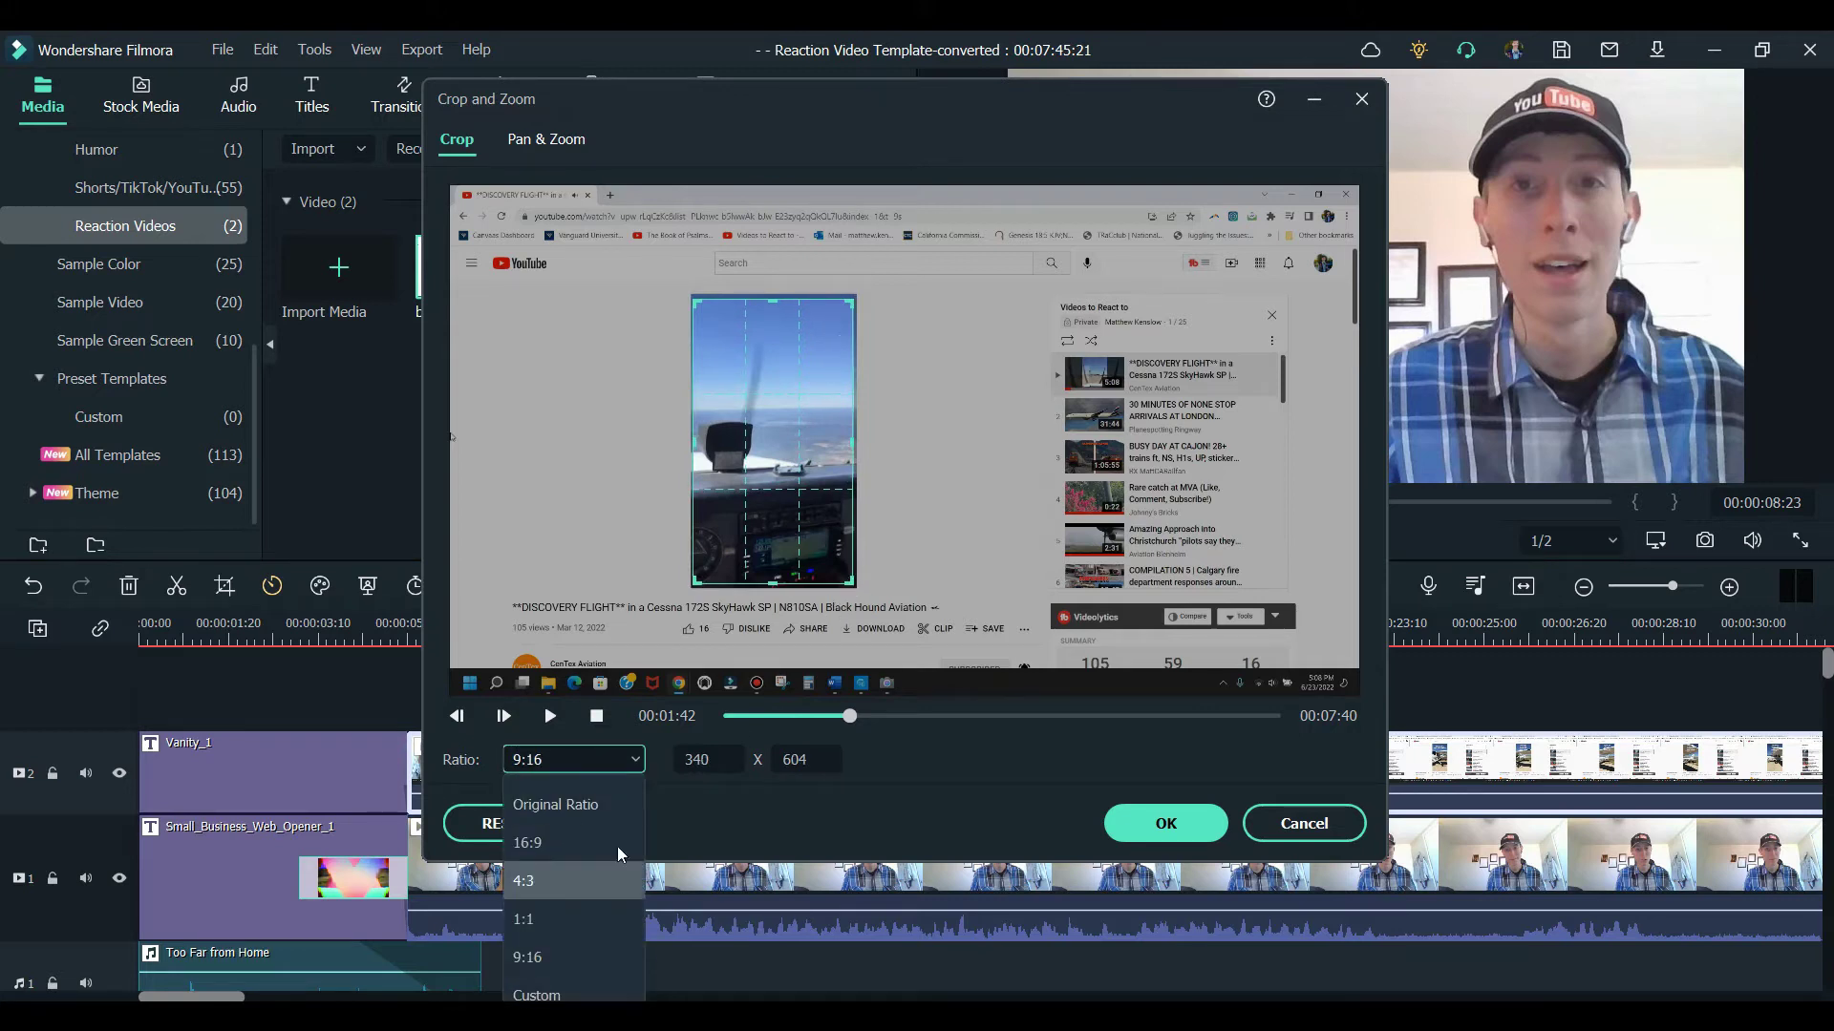
left_click(1152, 823)
Step: Enlarge the cropped bandicam clip to nearly the full frame height and place it directly beside the presenter
left_click_drag(1205, 327, 1136, 224)
left_click_drag(1183, 299, 1295, 478)
left_click_drag(1248, 272, 1288, 261)
Step: Split the bandicam and webcam clips together at 00:00:08:23 and delete both pieces before the cut, closing the gap
scroll(873, 783, "down", 1)
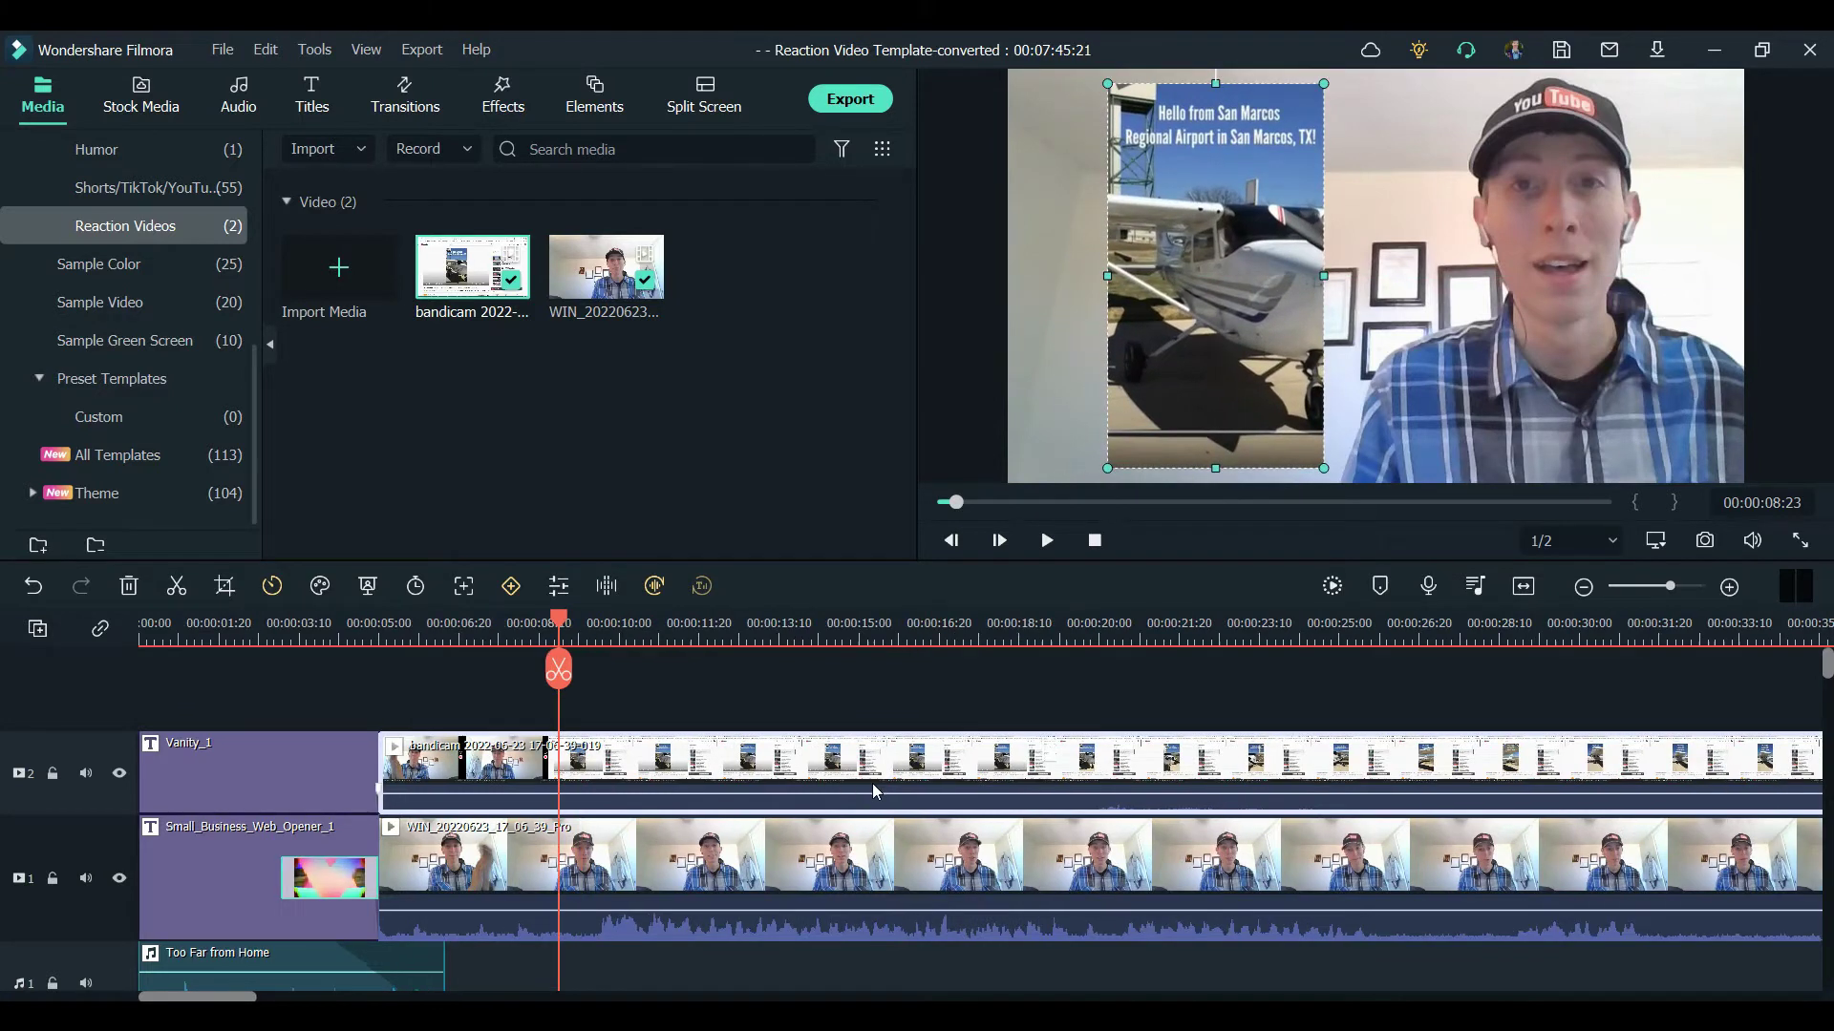
scroll(873, 783, "down", 3)
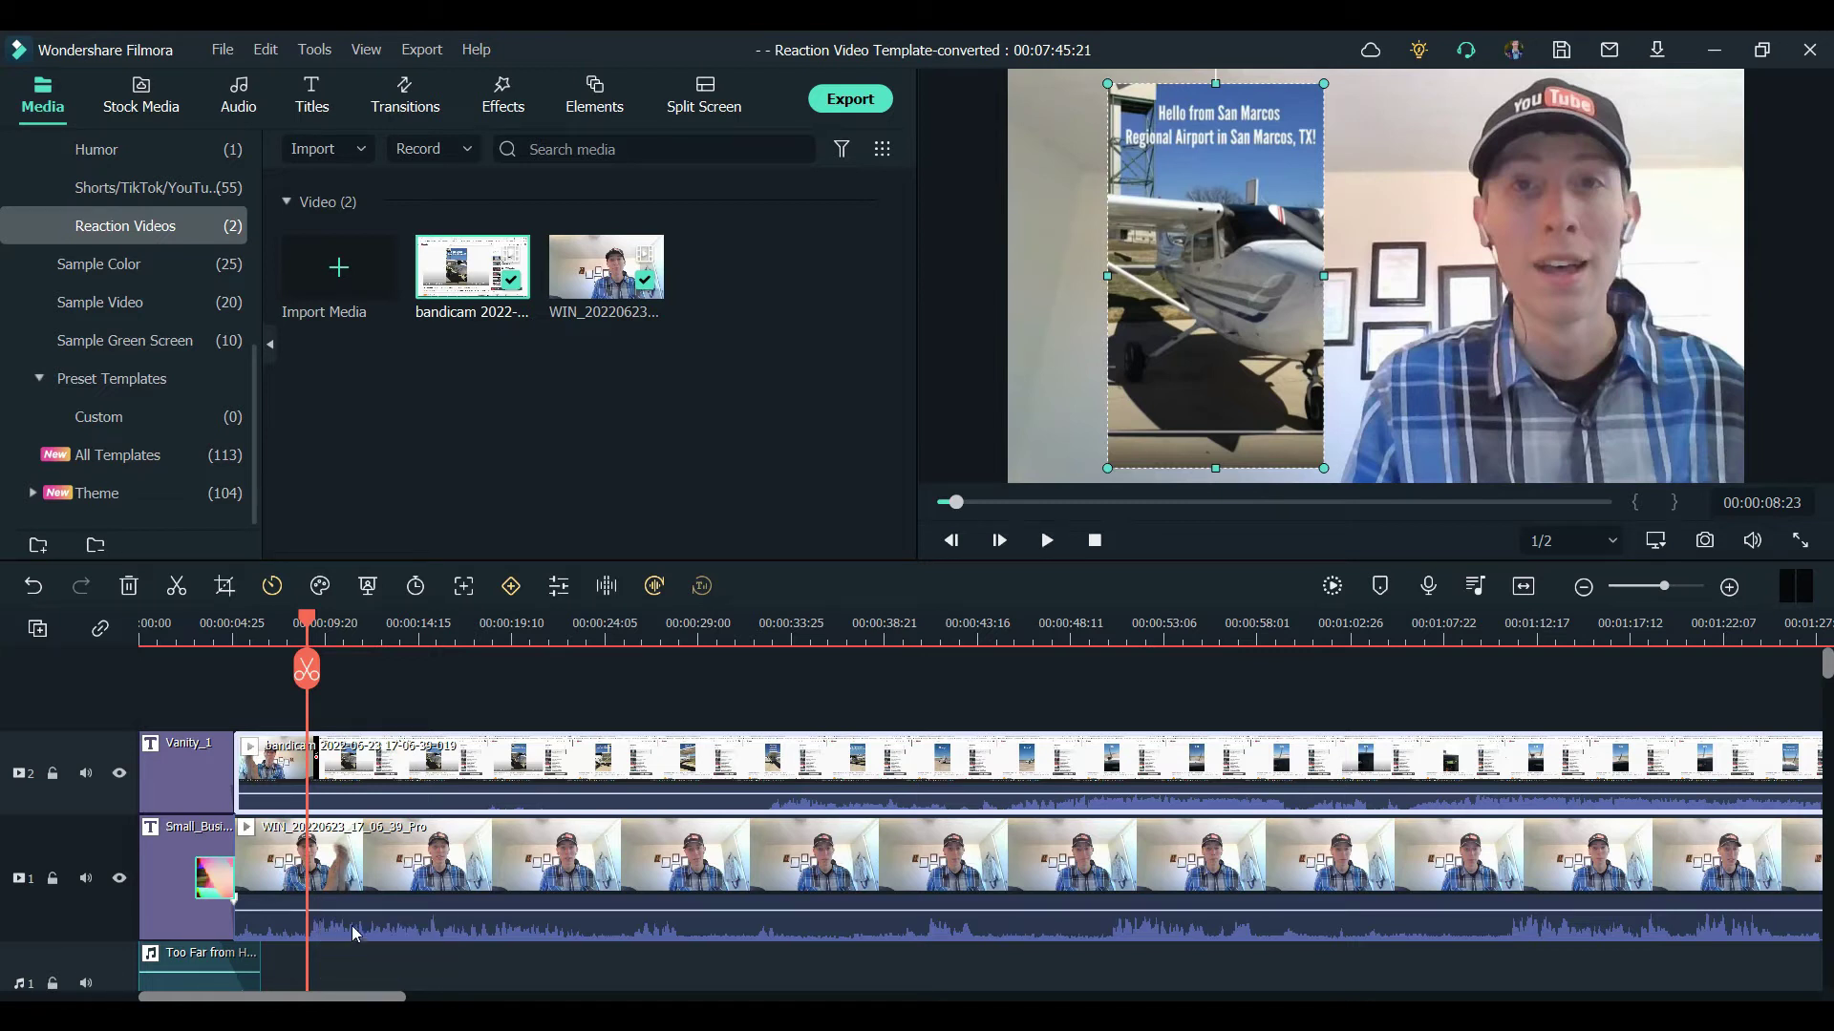
left_click_drag(351, 959, 473, 702)
key("ctrl+b")
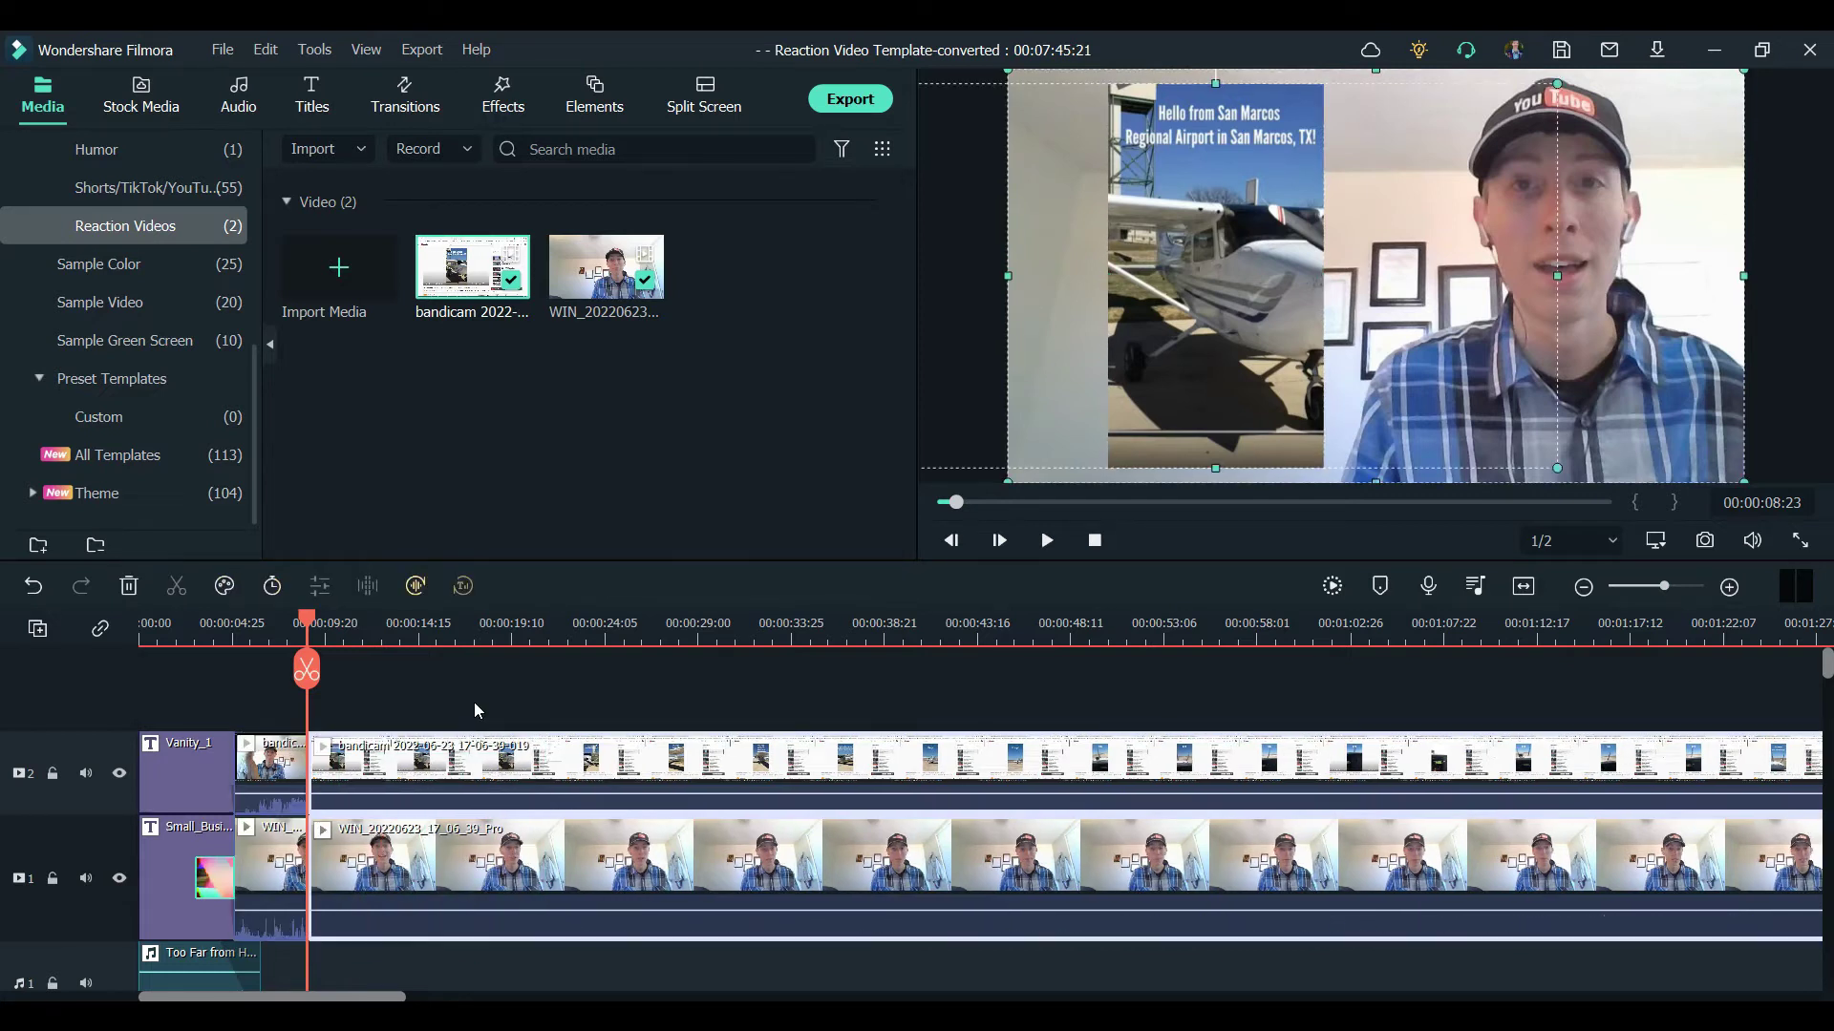
left_click(285, 906)
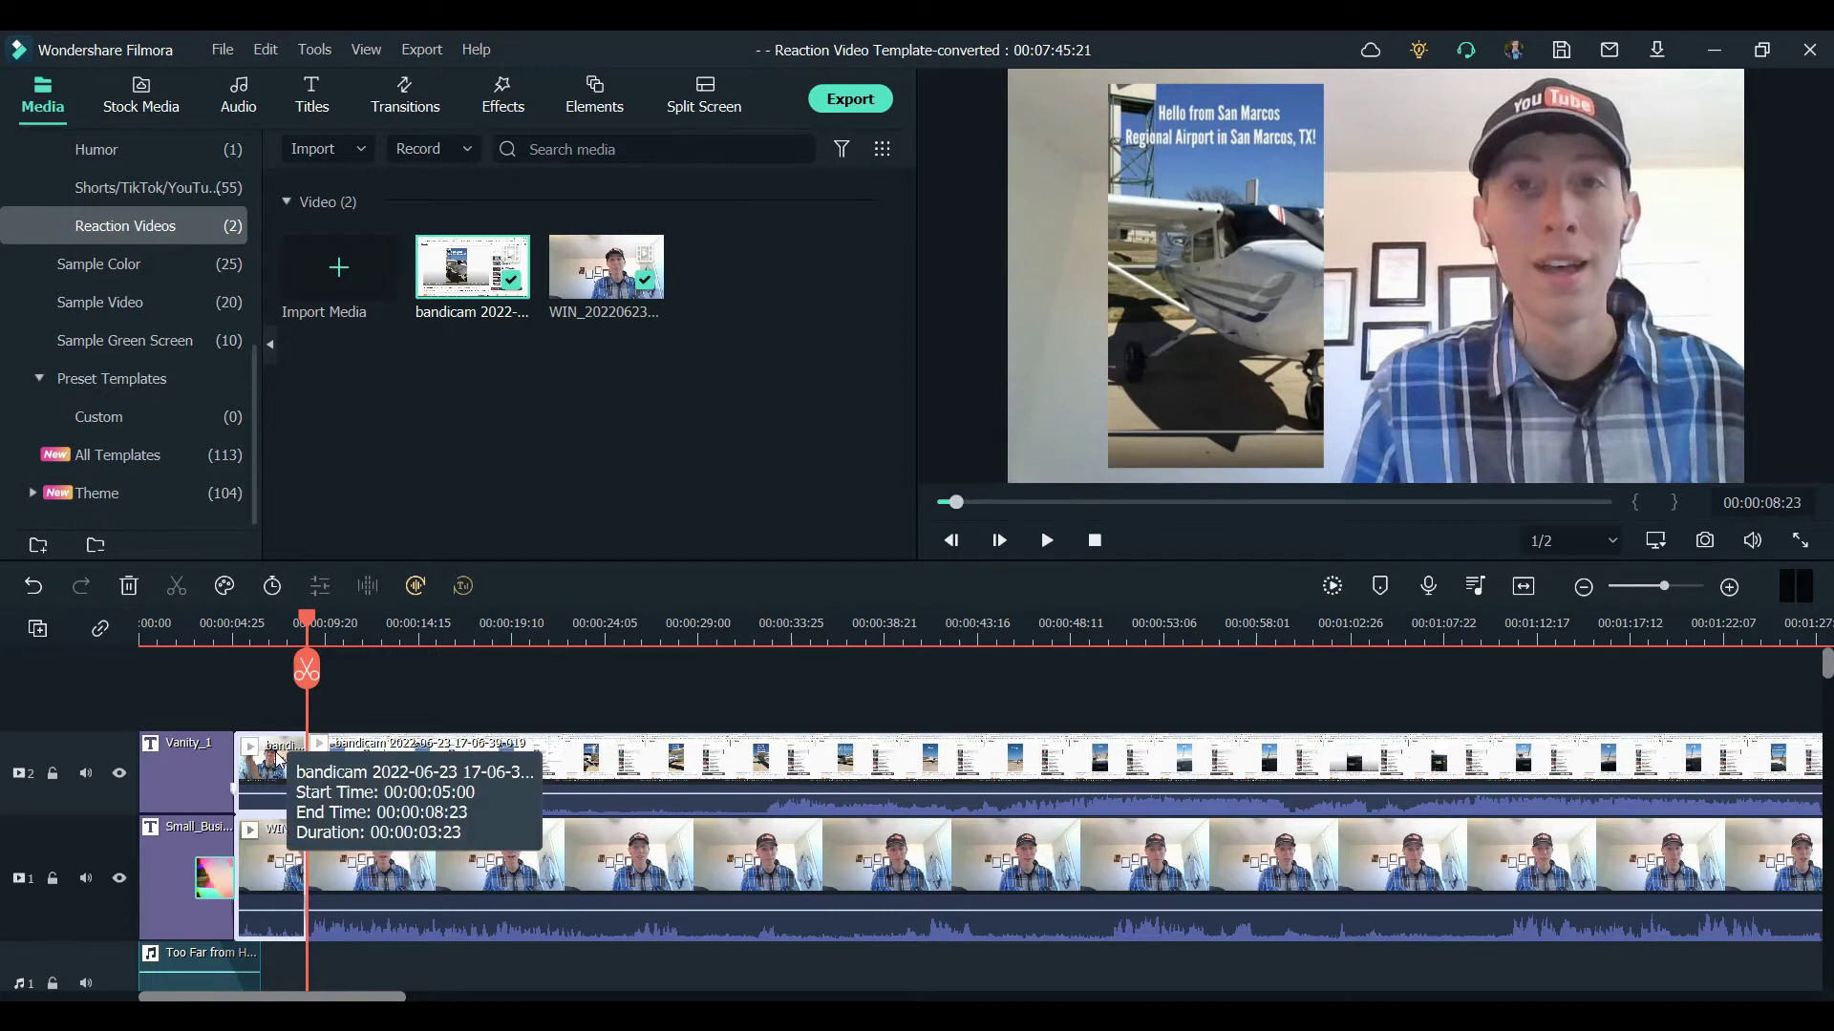
key("Delete")
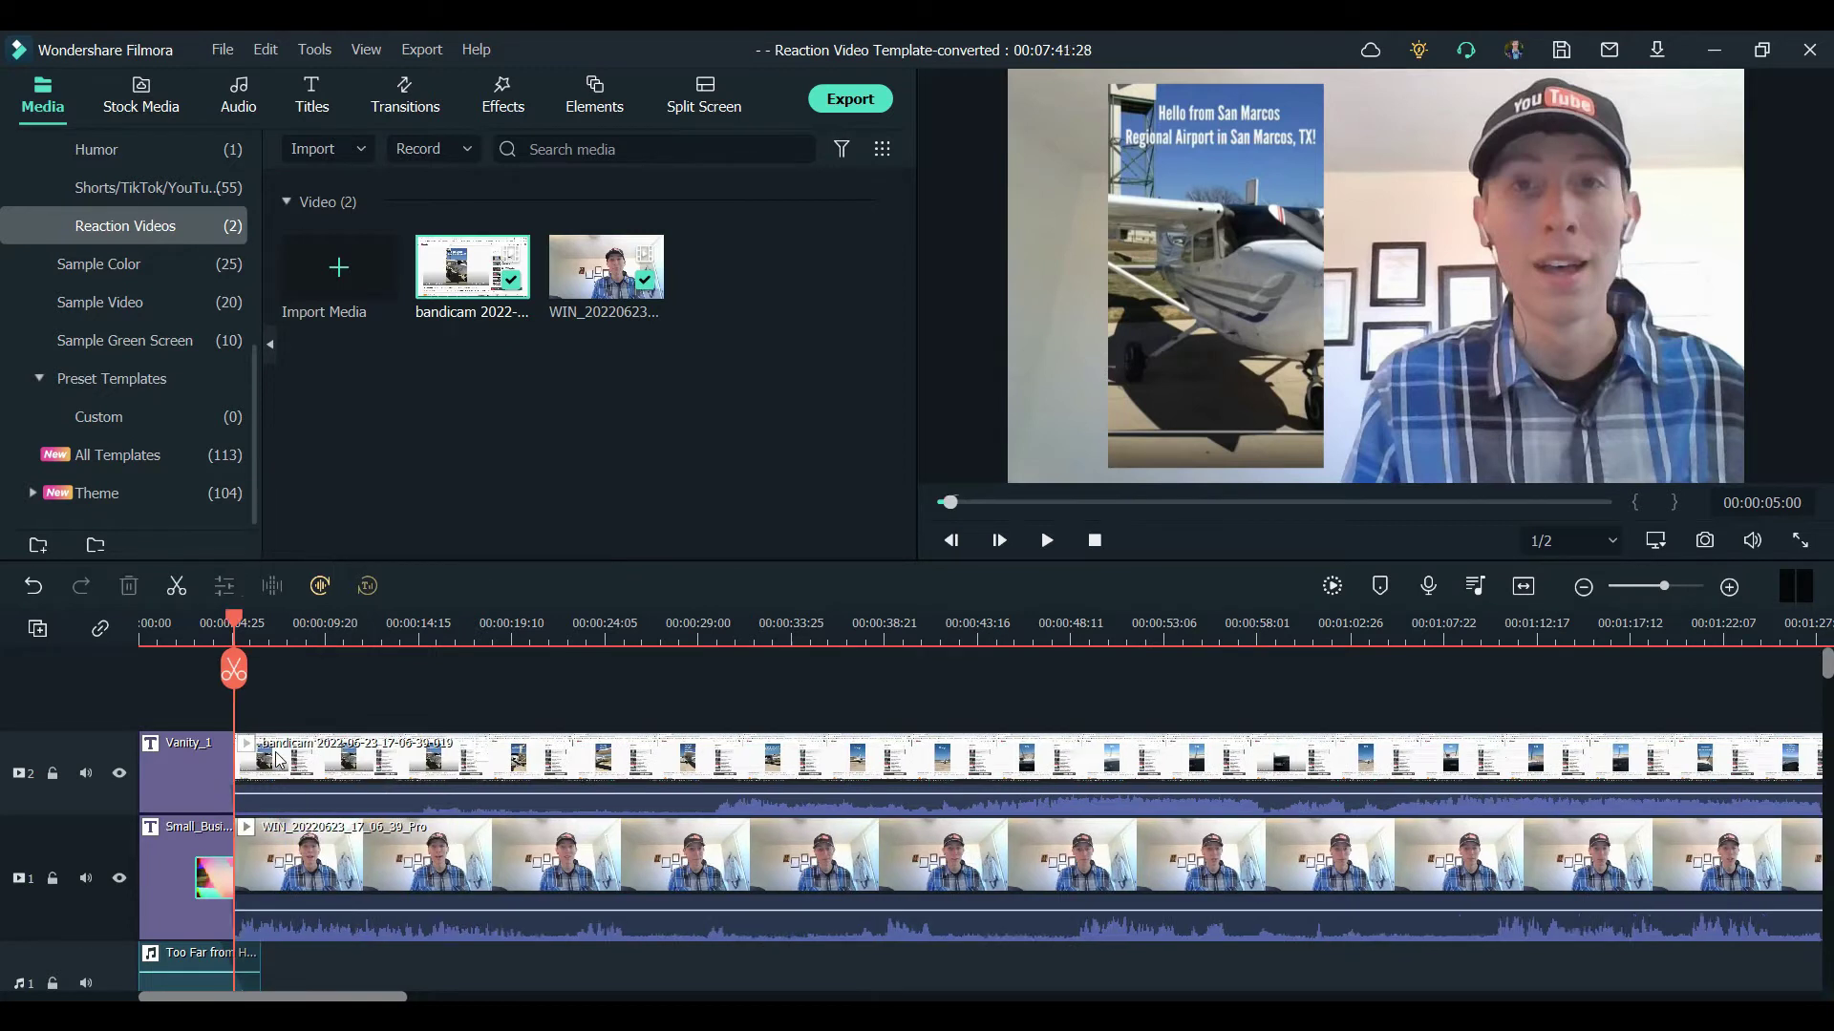
Step: Center the transition over the cut between the opener and the webcam clip, and raise the webcam clip's volume
left_click(215, 881)
left_click_drag(218, 881, 234, 880)
left_click(206, 630)
key("space")
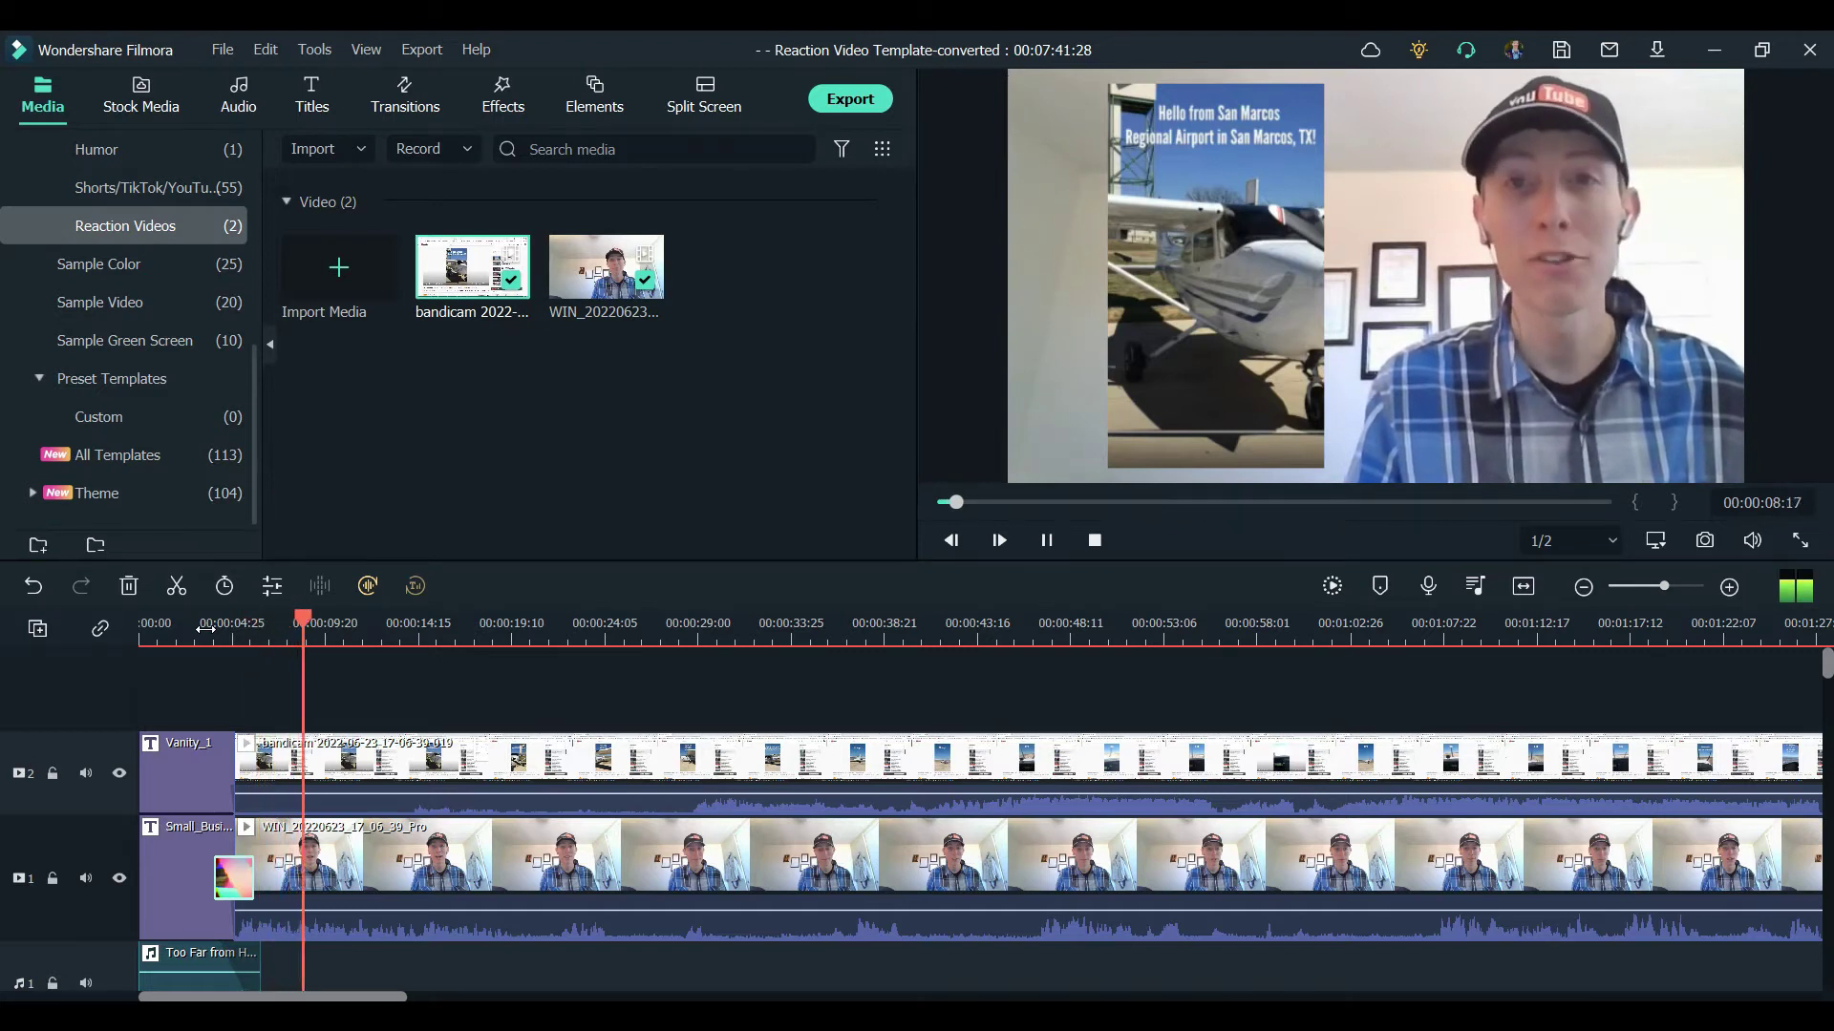
key("space")
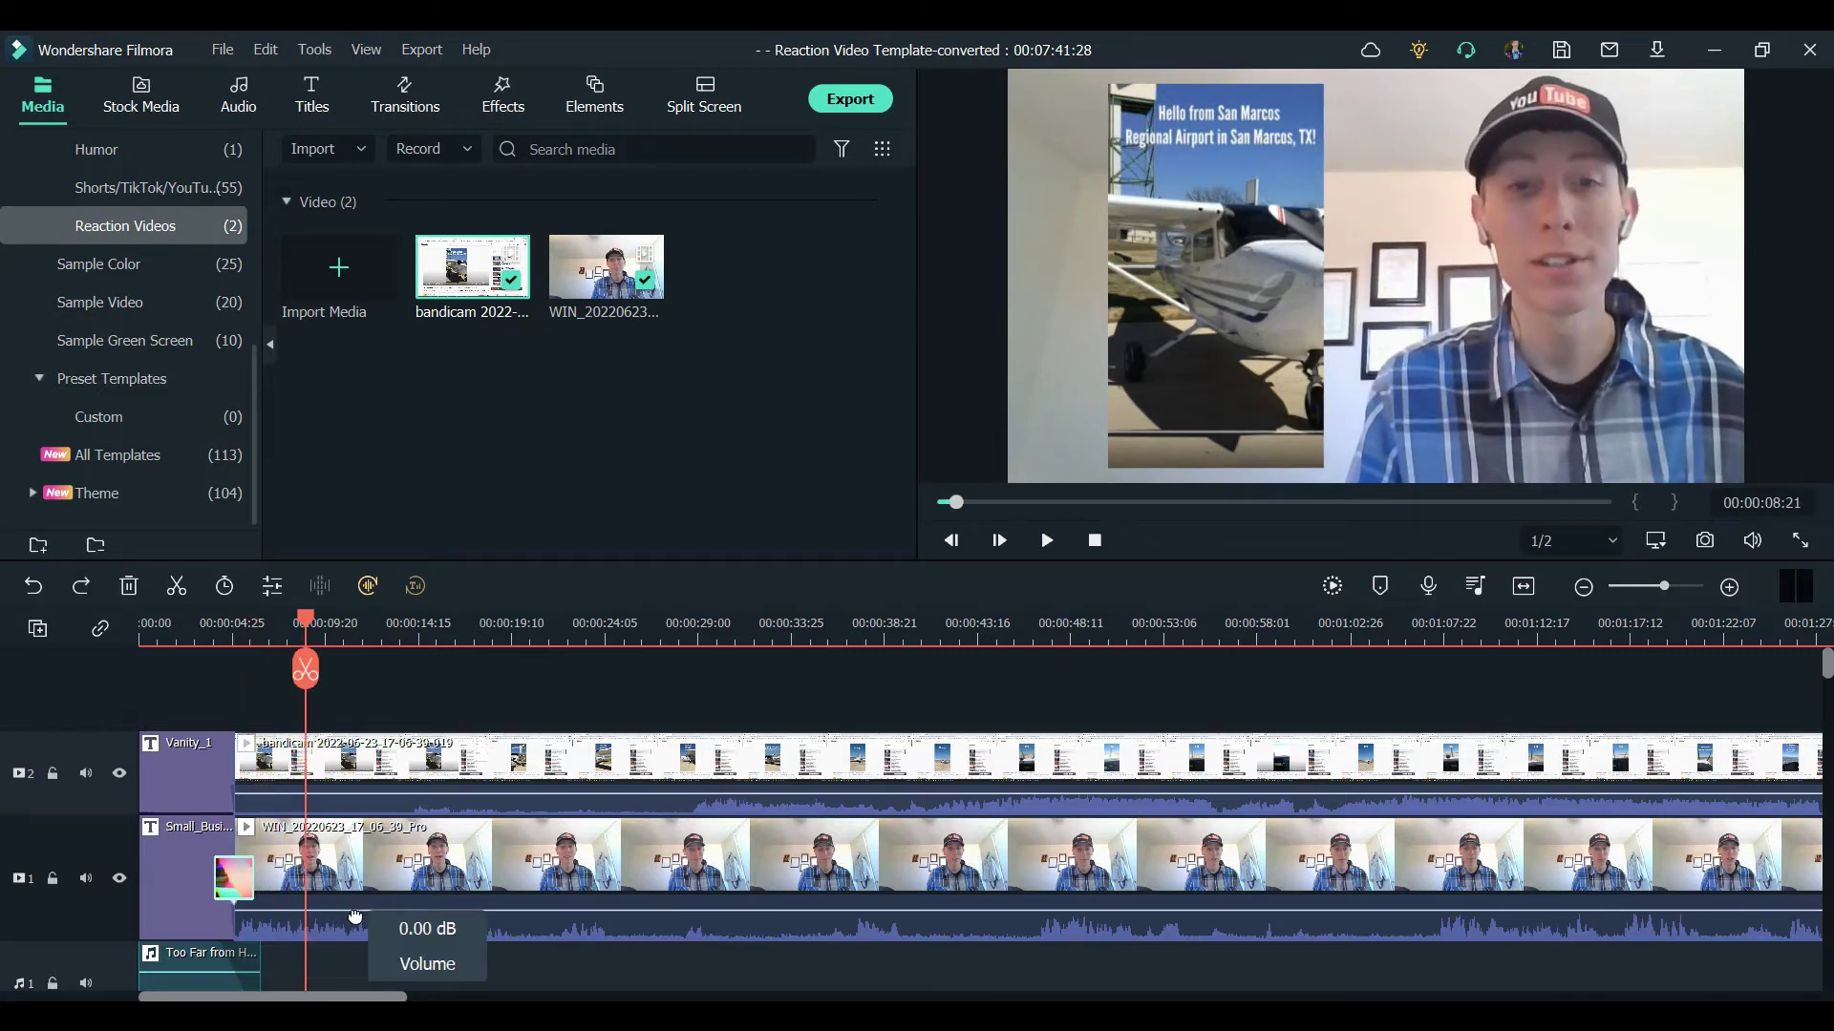
left_click_drag(354, 916, 353, 905)
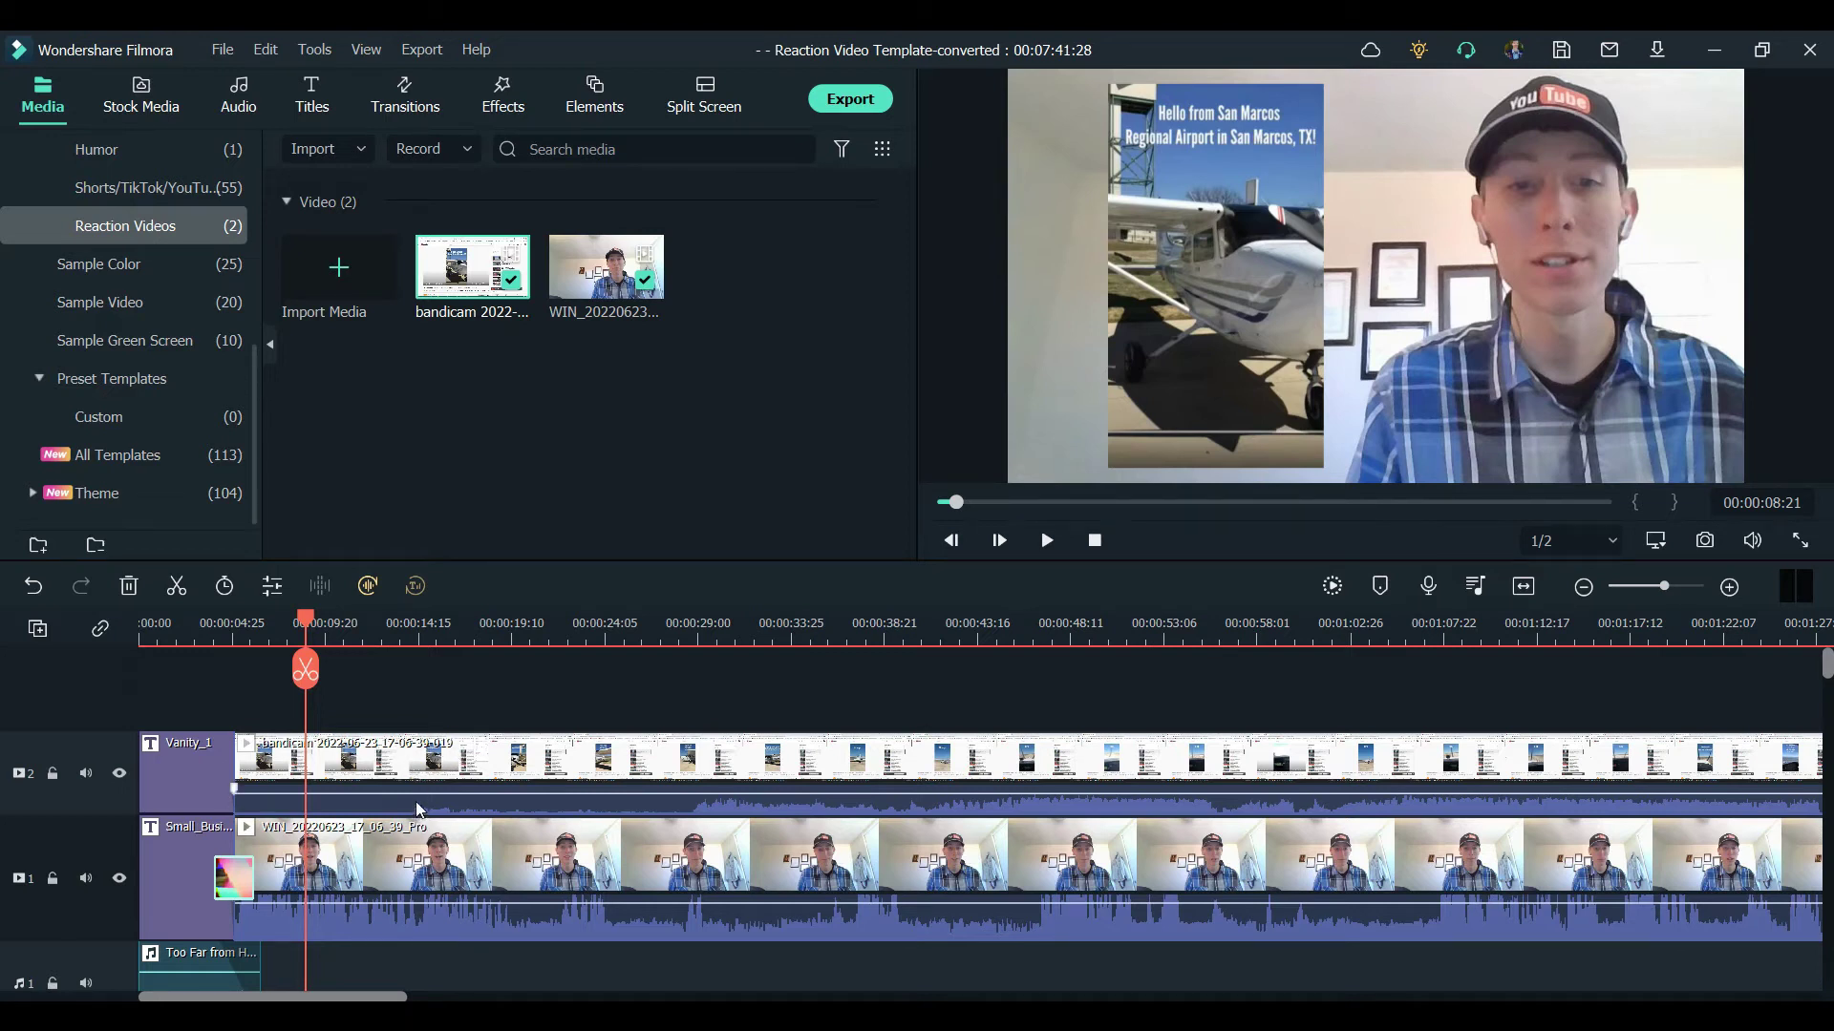
Step: Split the bandicam clip at 00:00:14:00 and delete the piece before it, leaving the gap on track 2
left_click(416, 633)
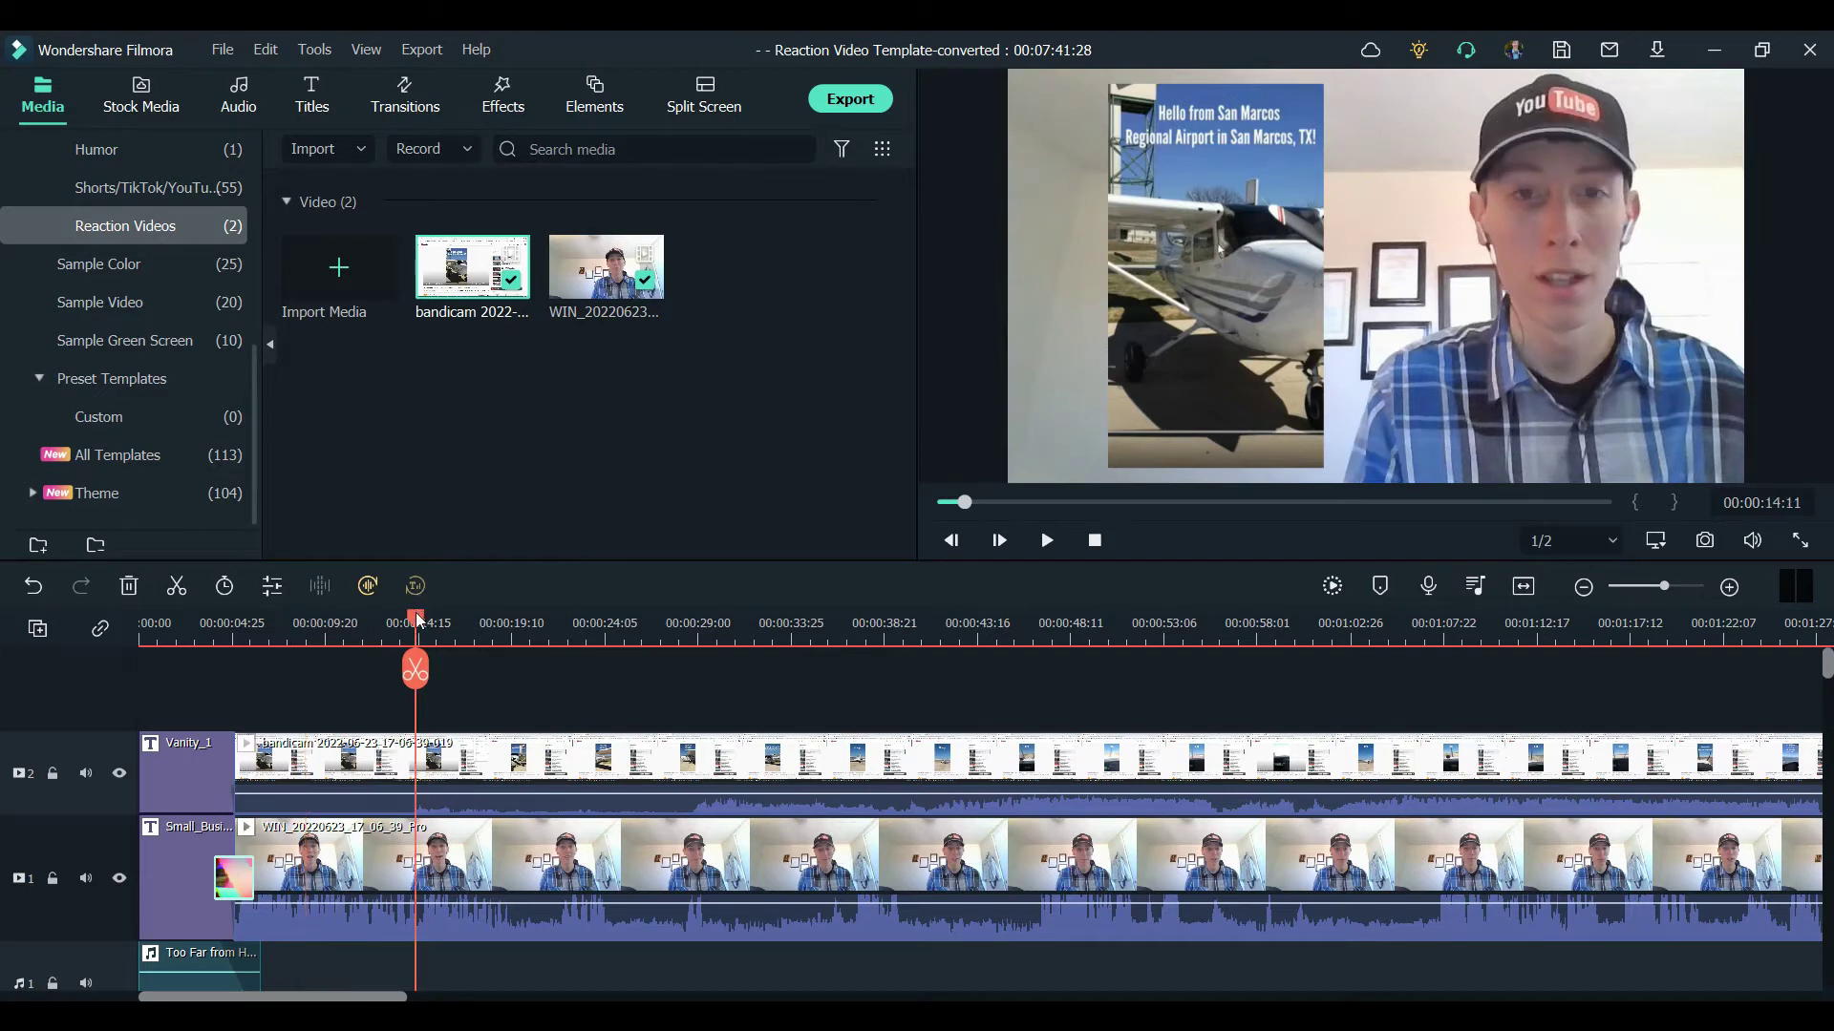
left_click_drag(417, 621, 409, 623)
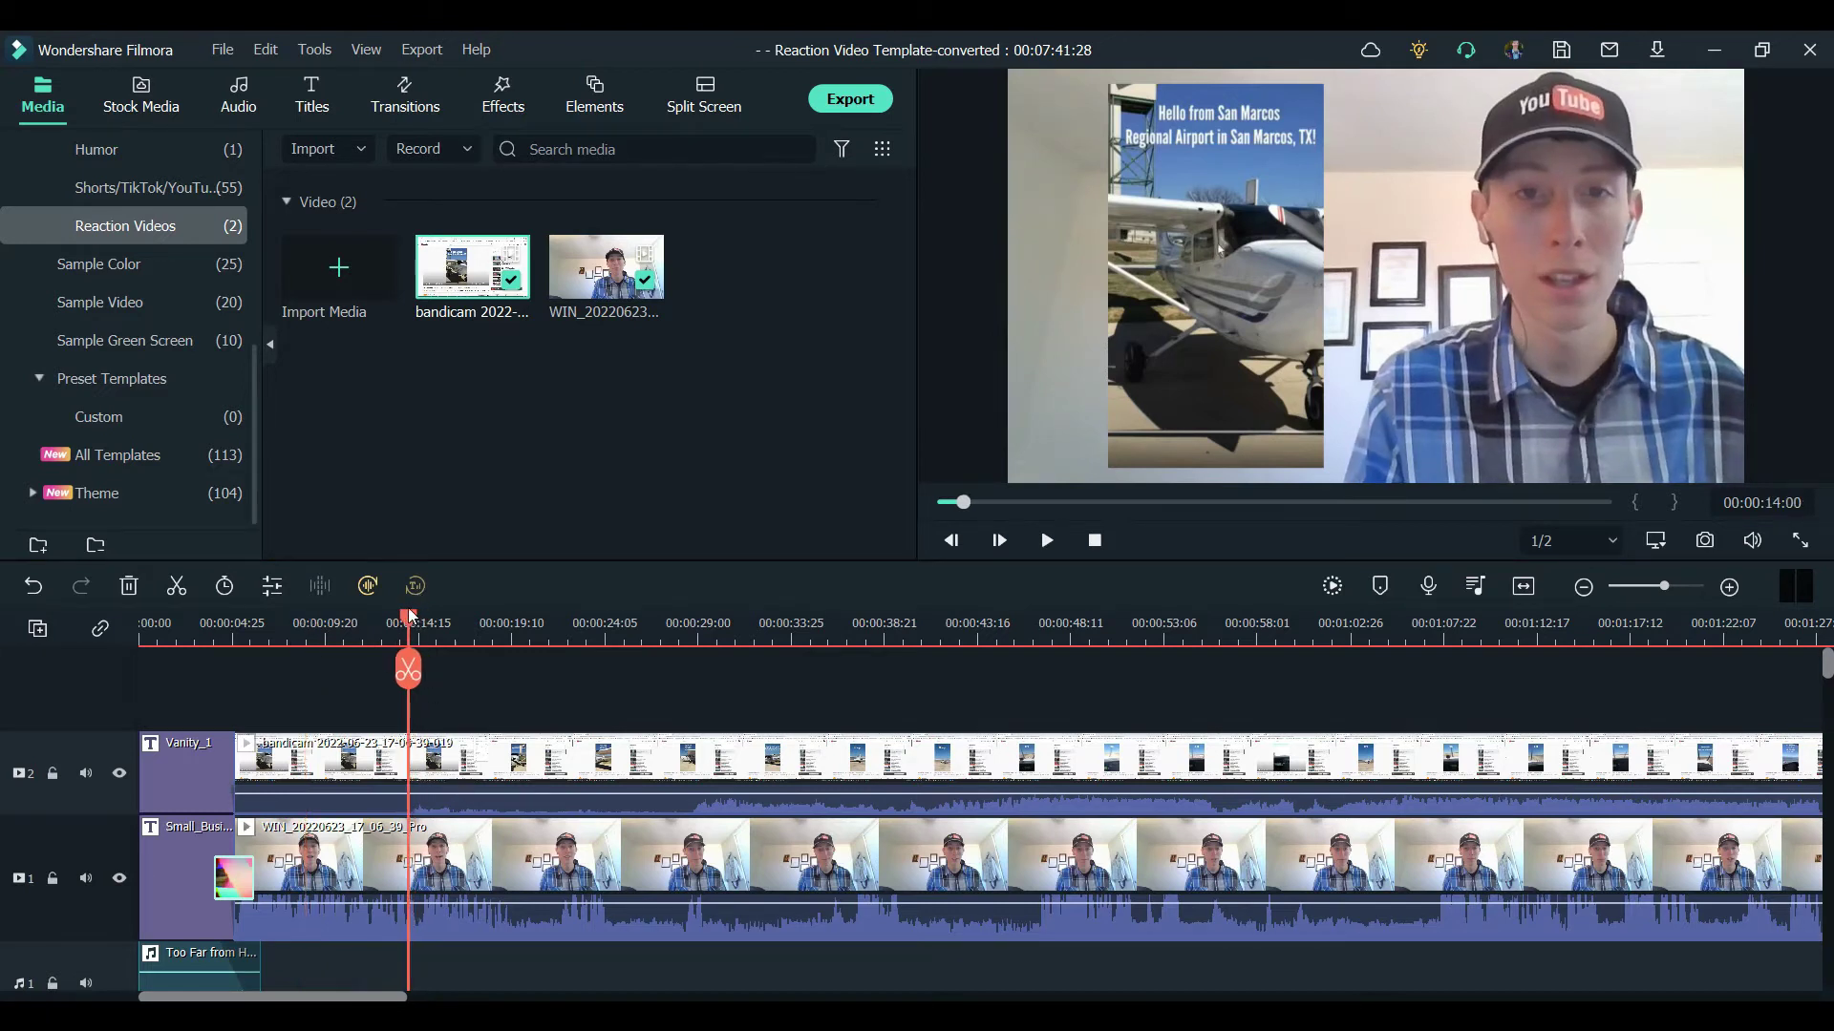
left_click(482, 775)
key("ctrl+b")
left_click_drag(310, 757, 529, 684)
key("Delete")
scroll(580, 683, "down", 4)
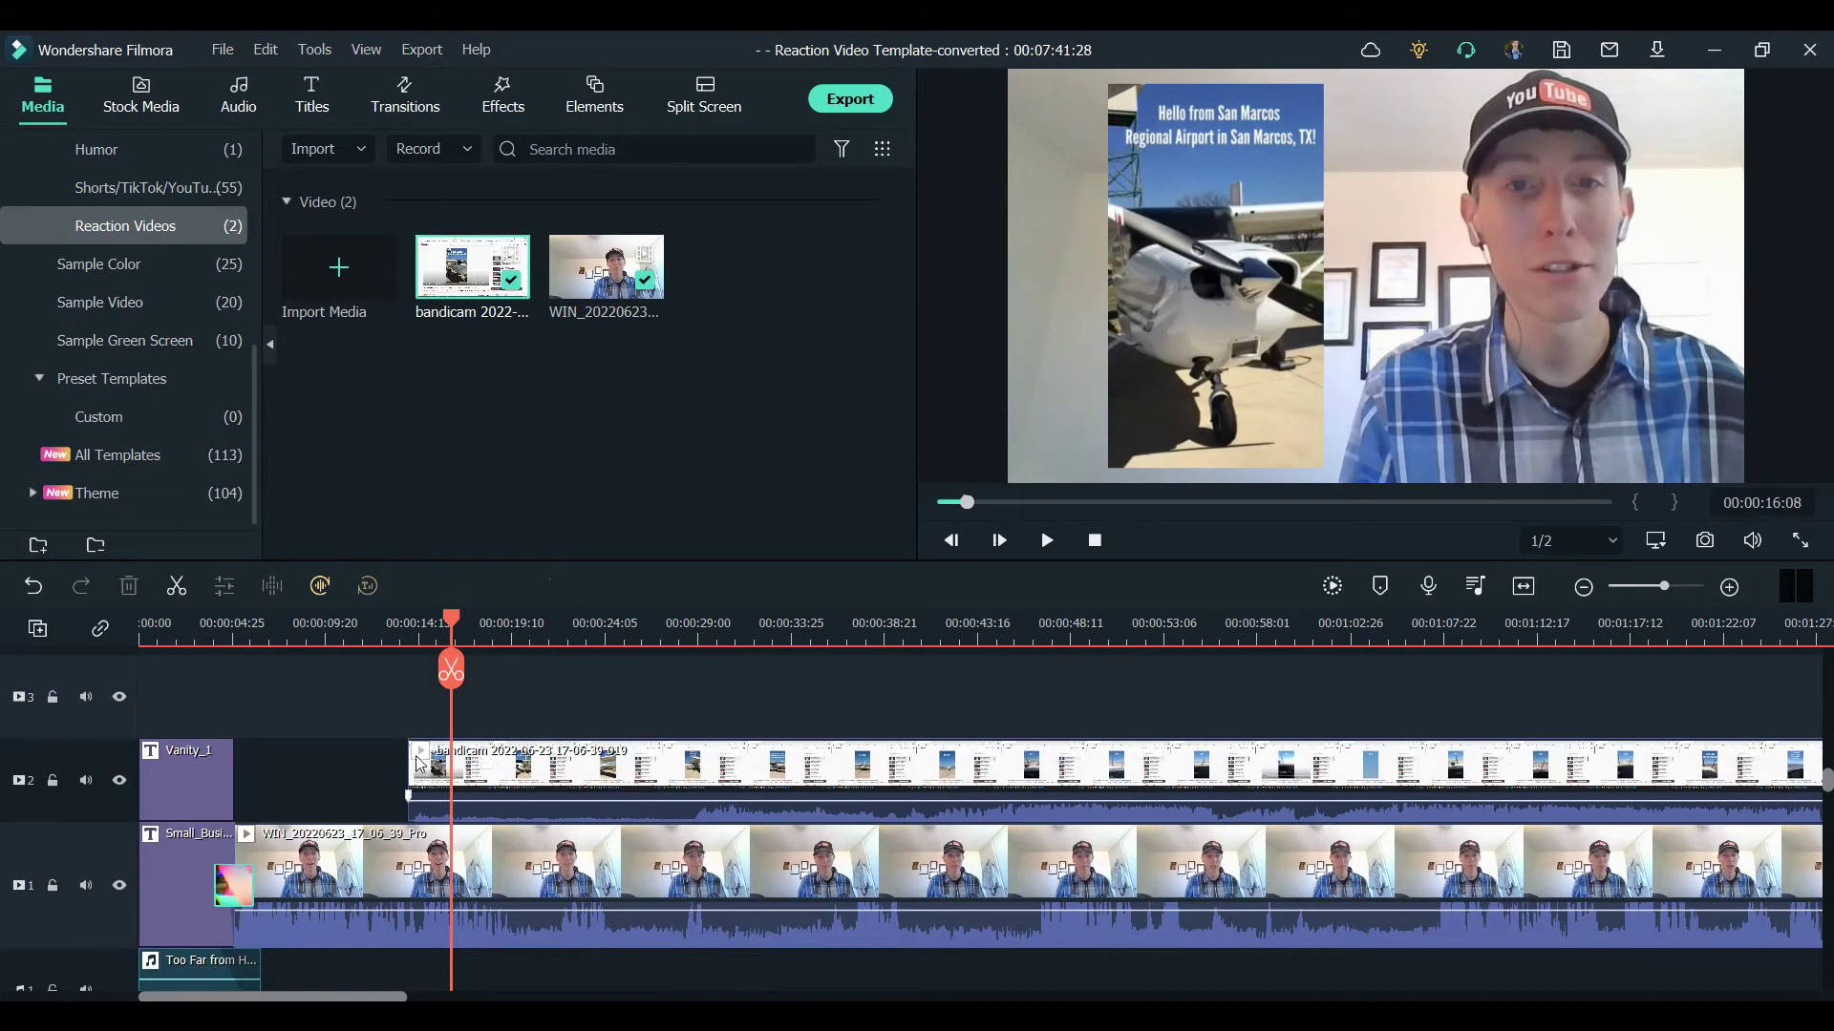
double_click(495, 772)
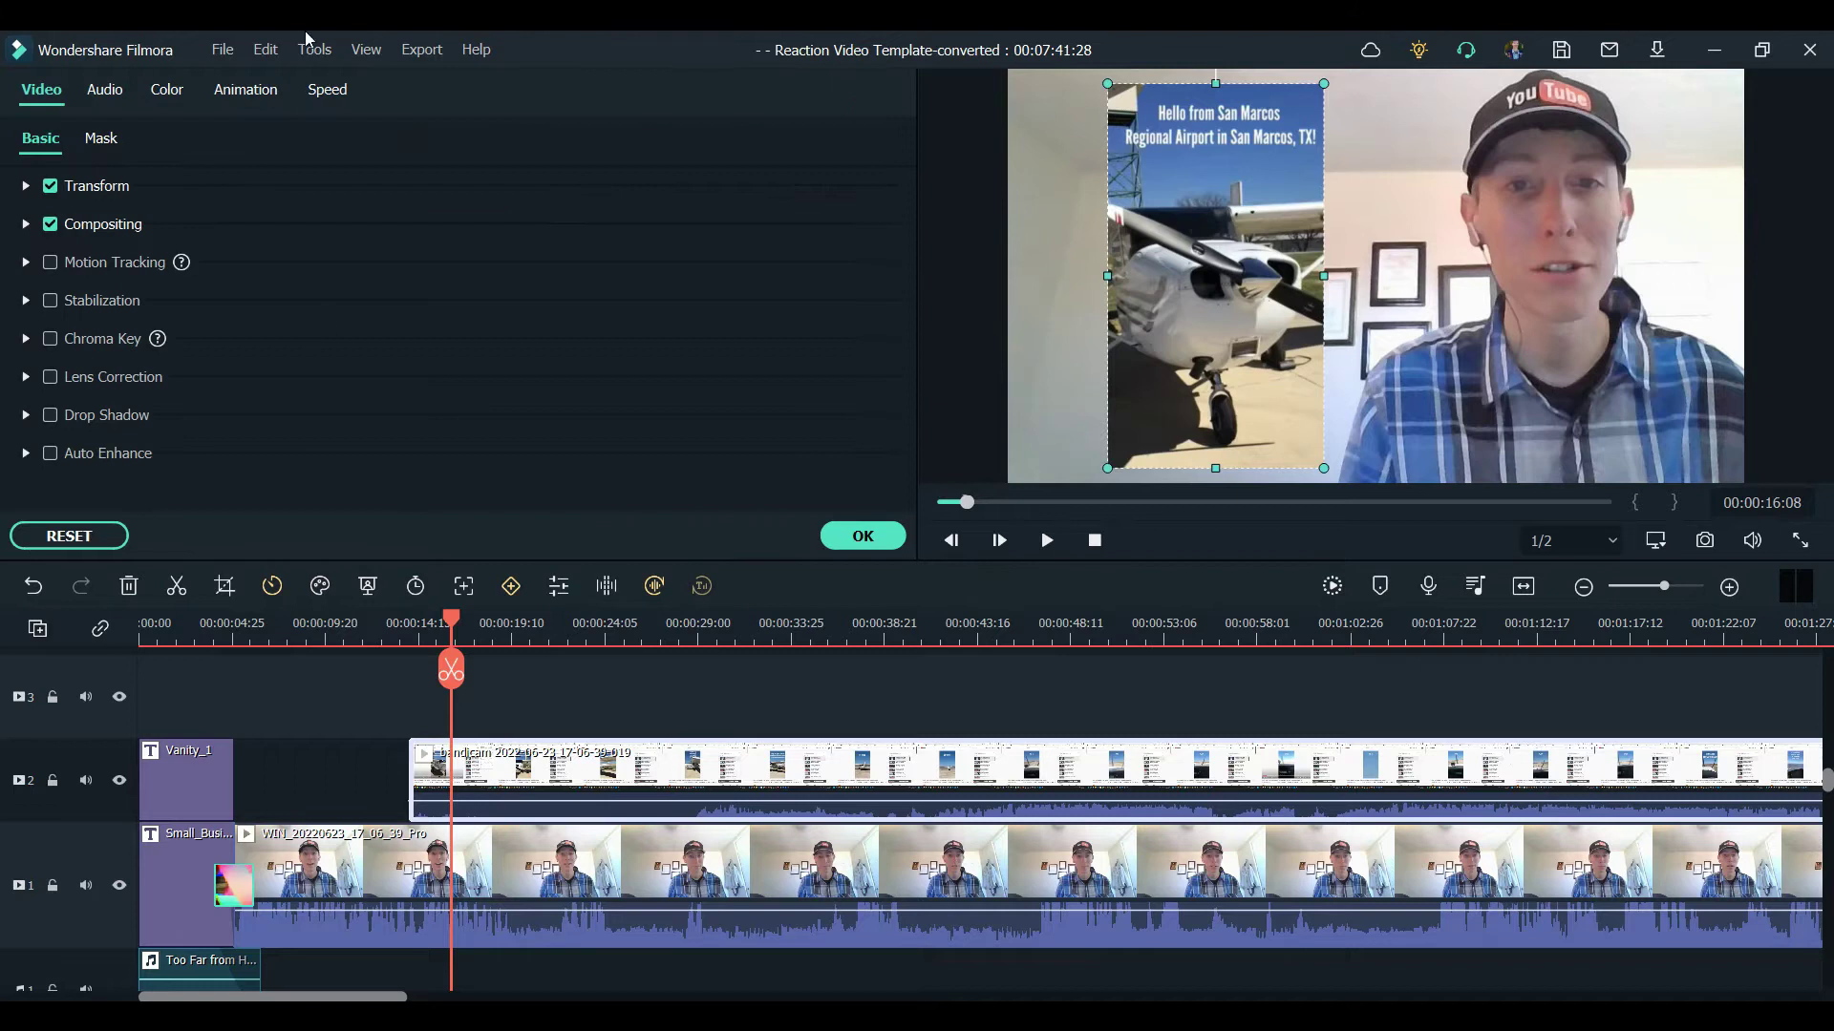
left_click(245, 91)
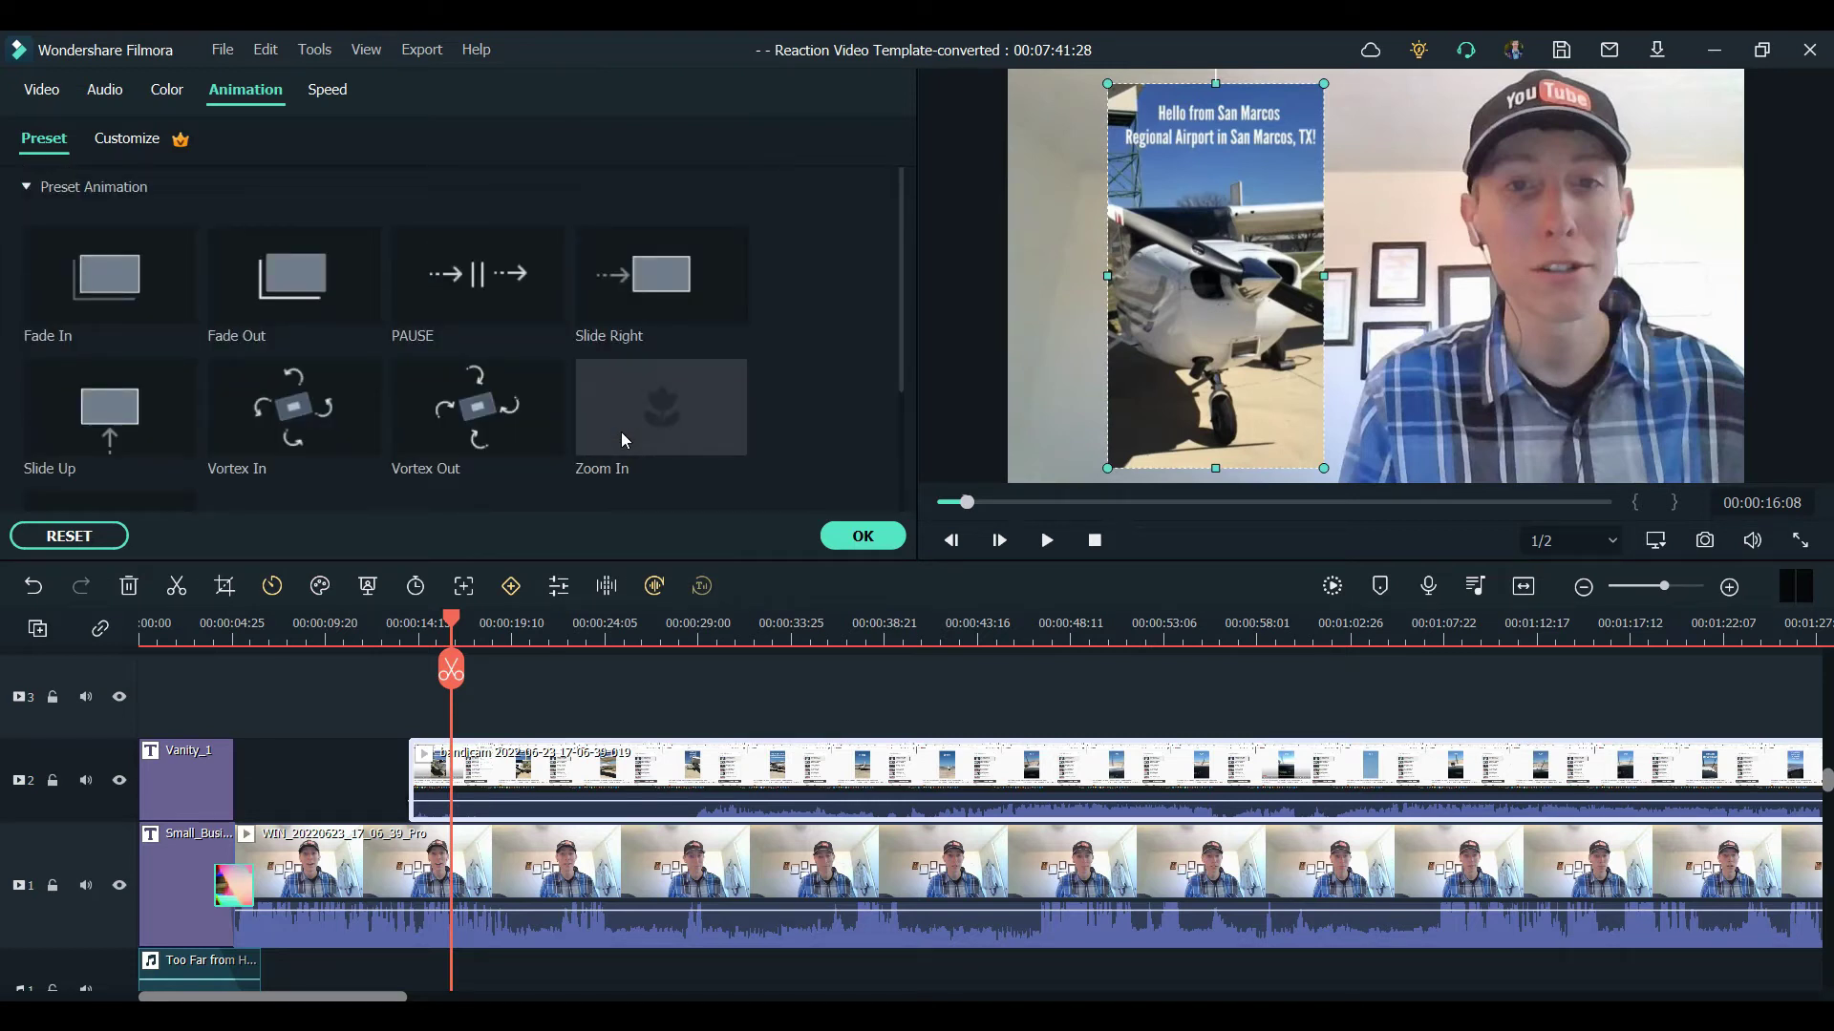
left_click(863, 536)
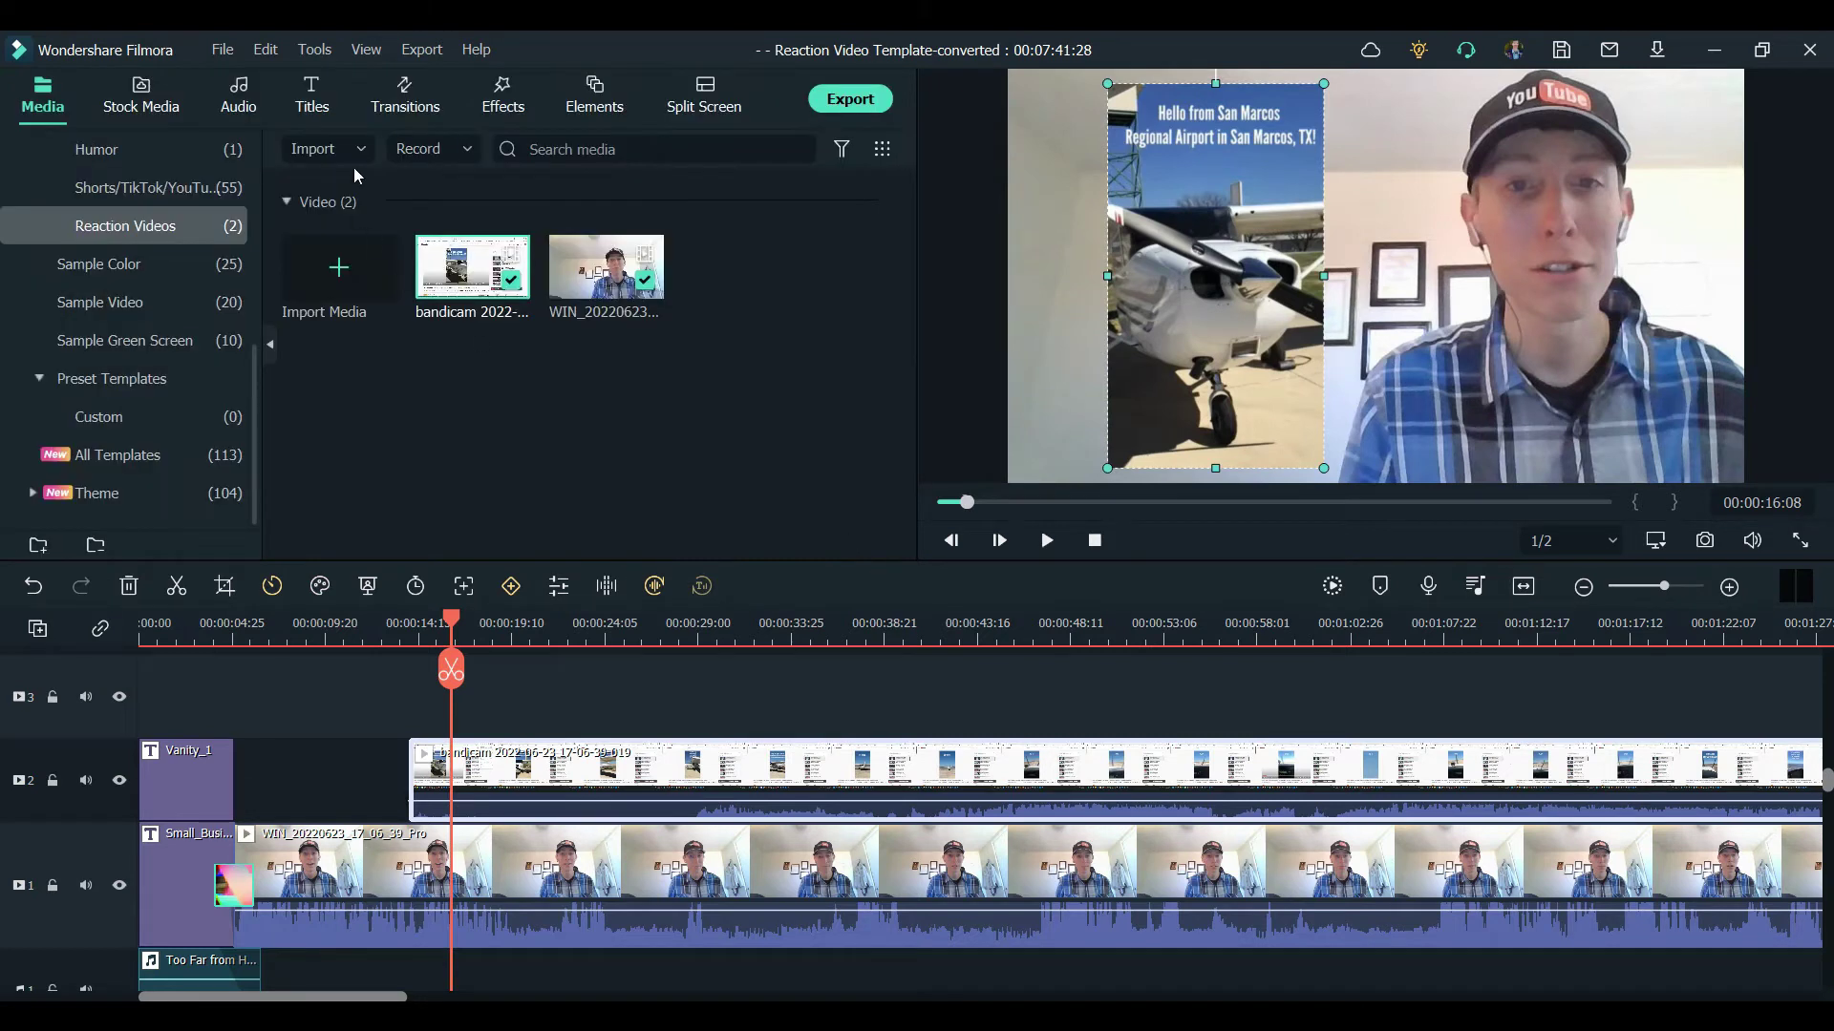
Step: Try a Dissolve transition at the start of the bandicam clip and play it back
left_click(408, 105)
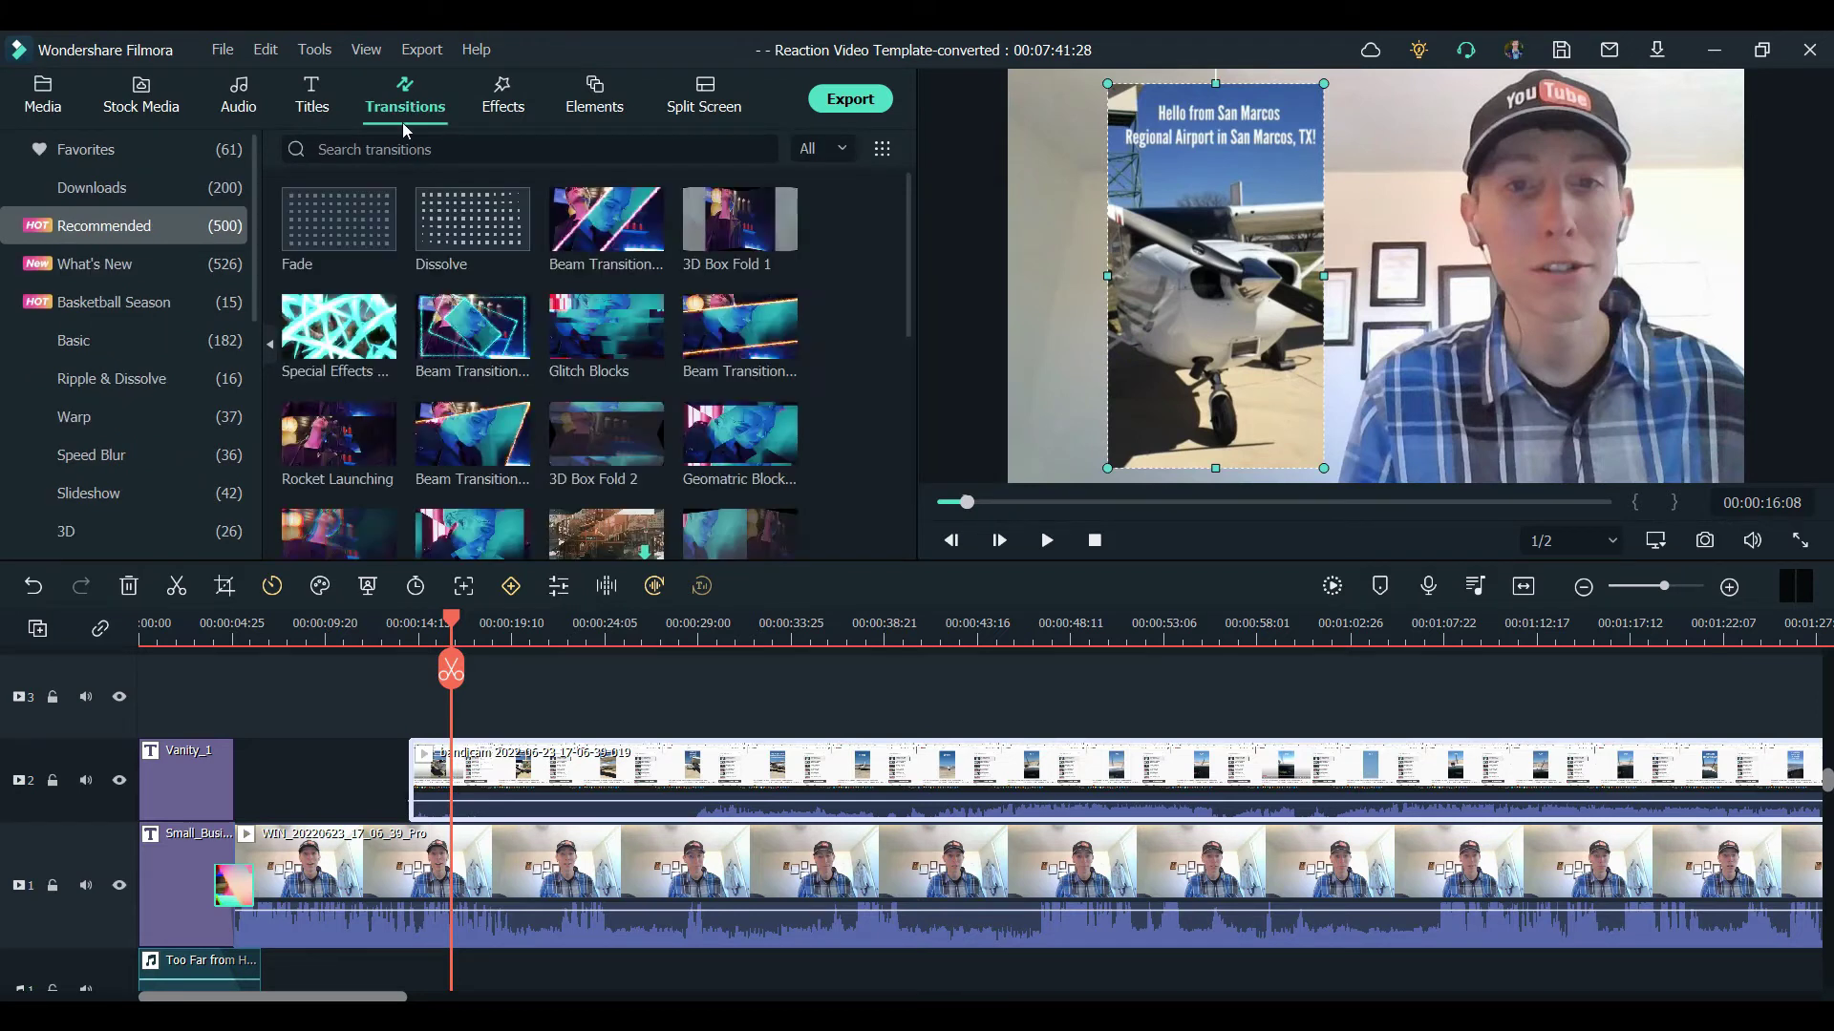
left_click_drag(472, 221, 439, 774)
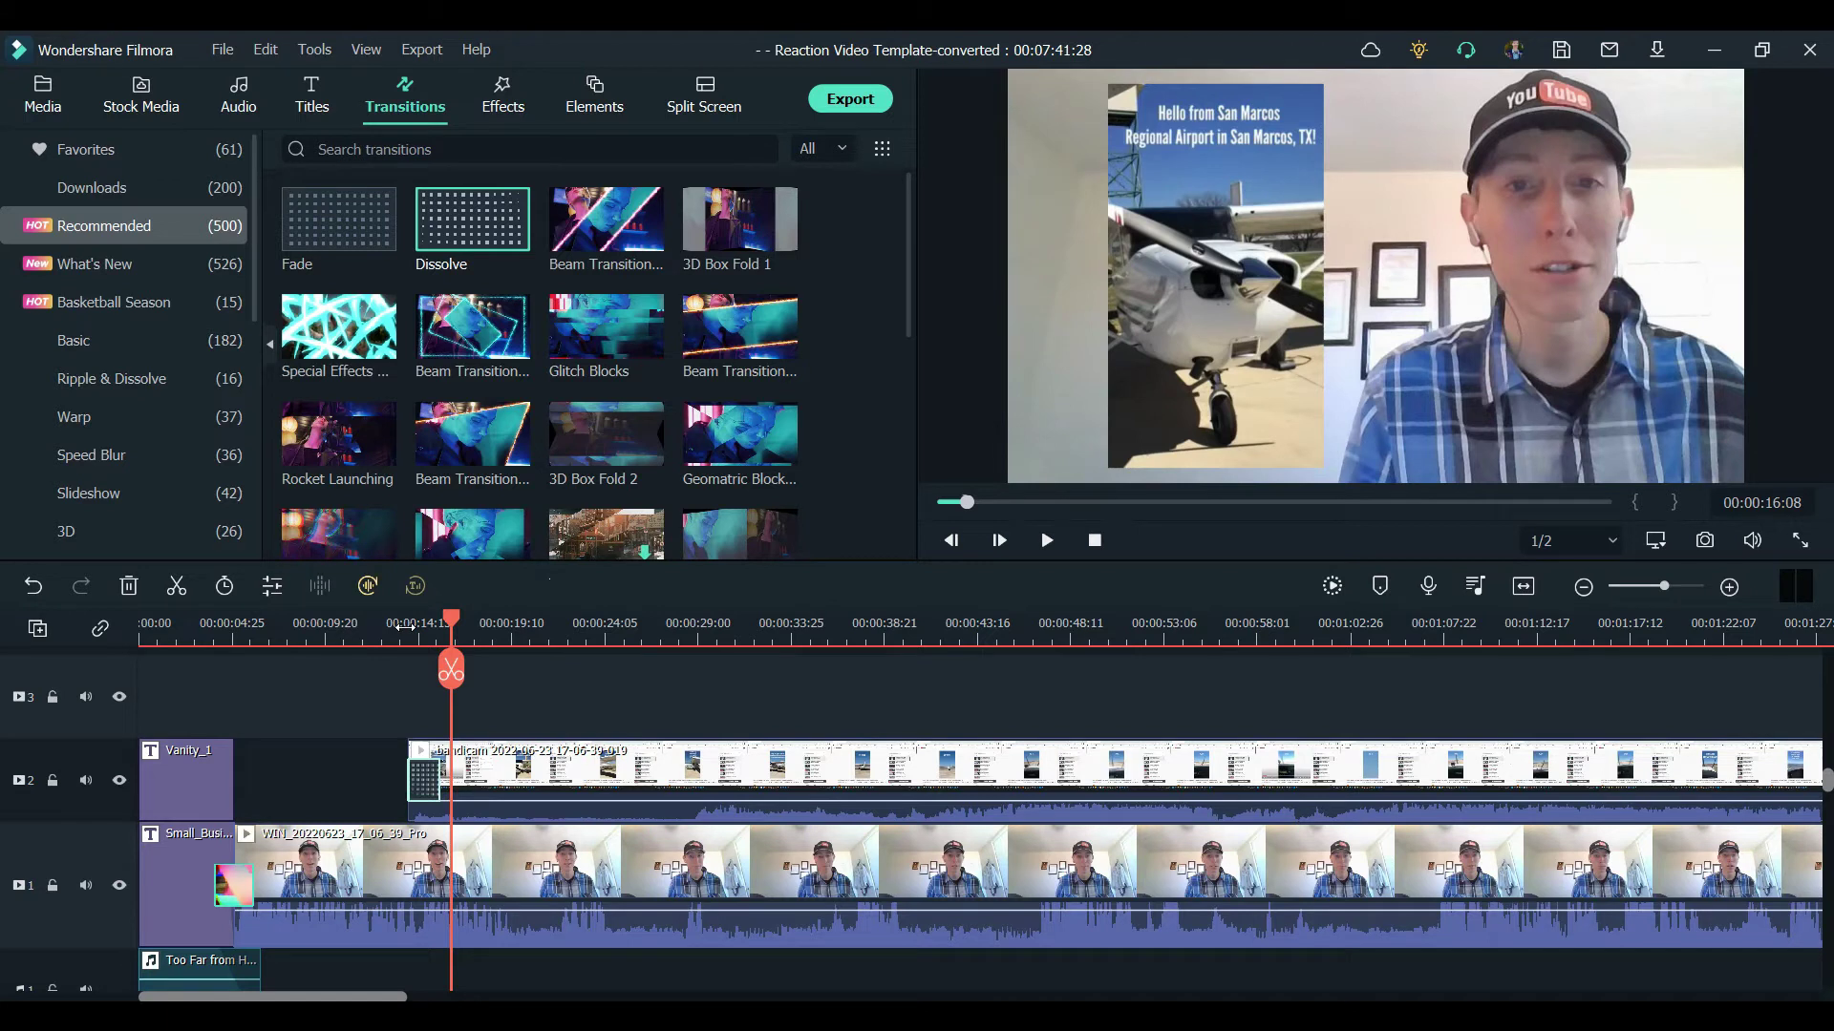
left_click(405, 626)
key("space")
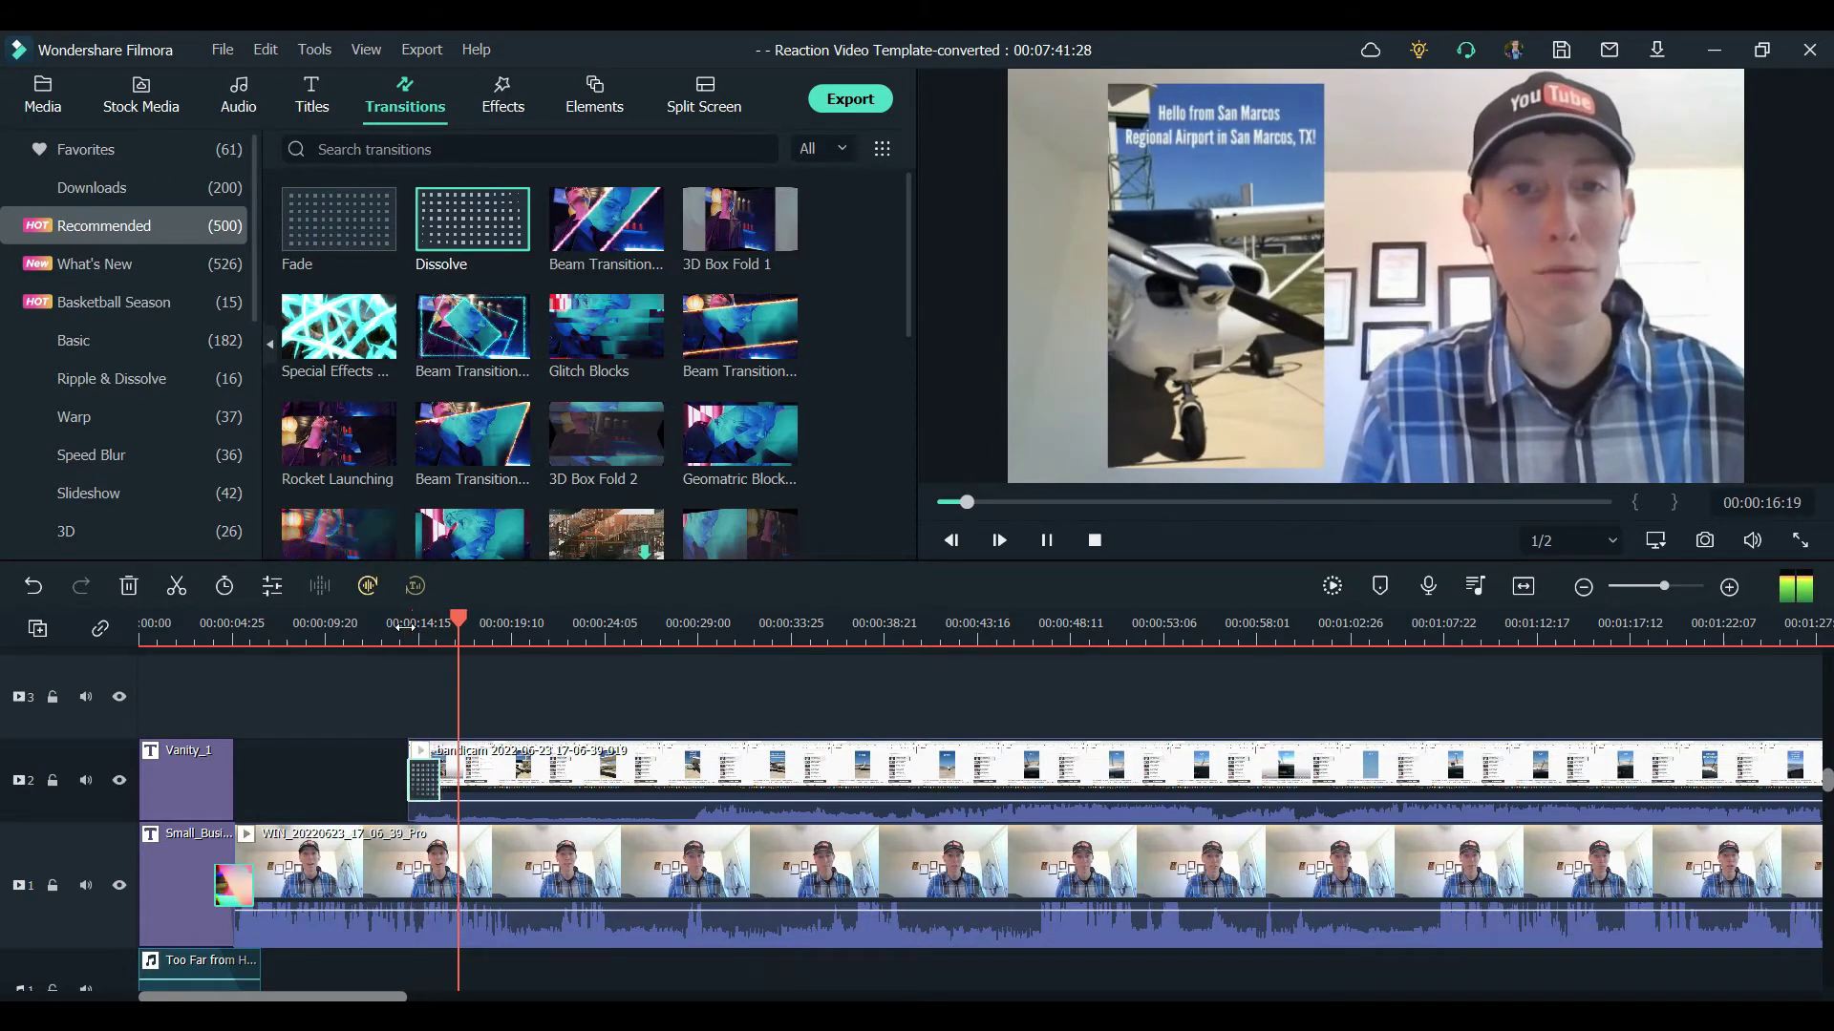
key("space")
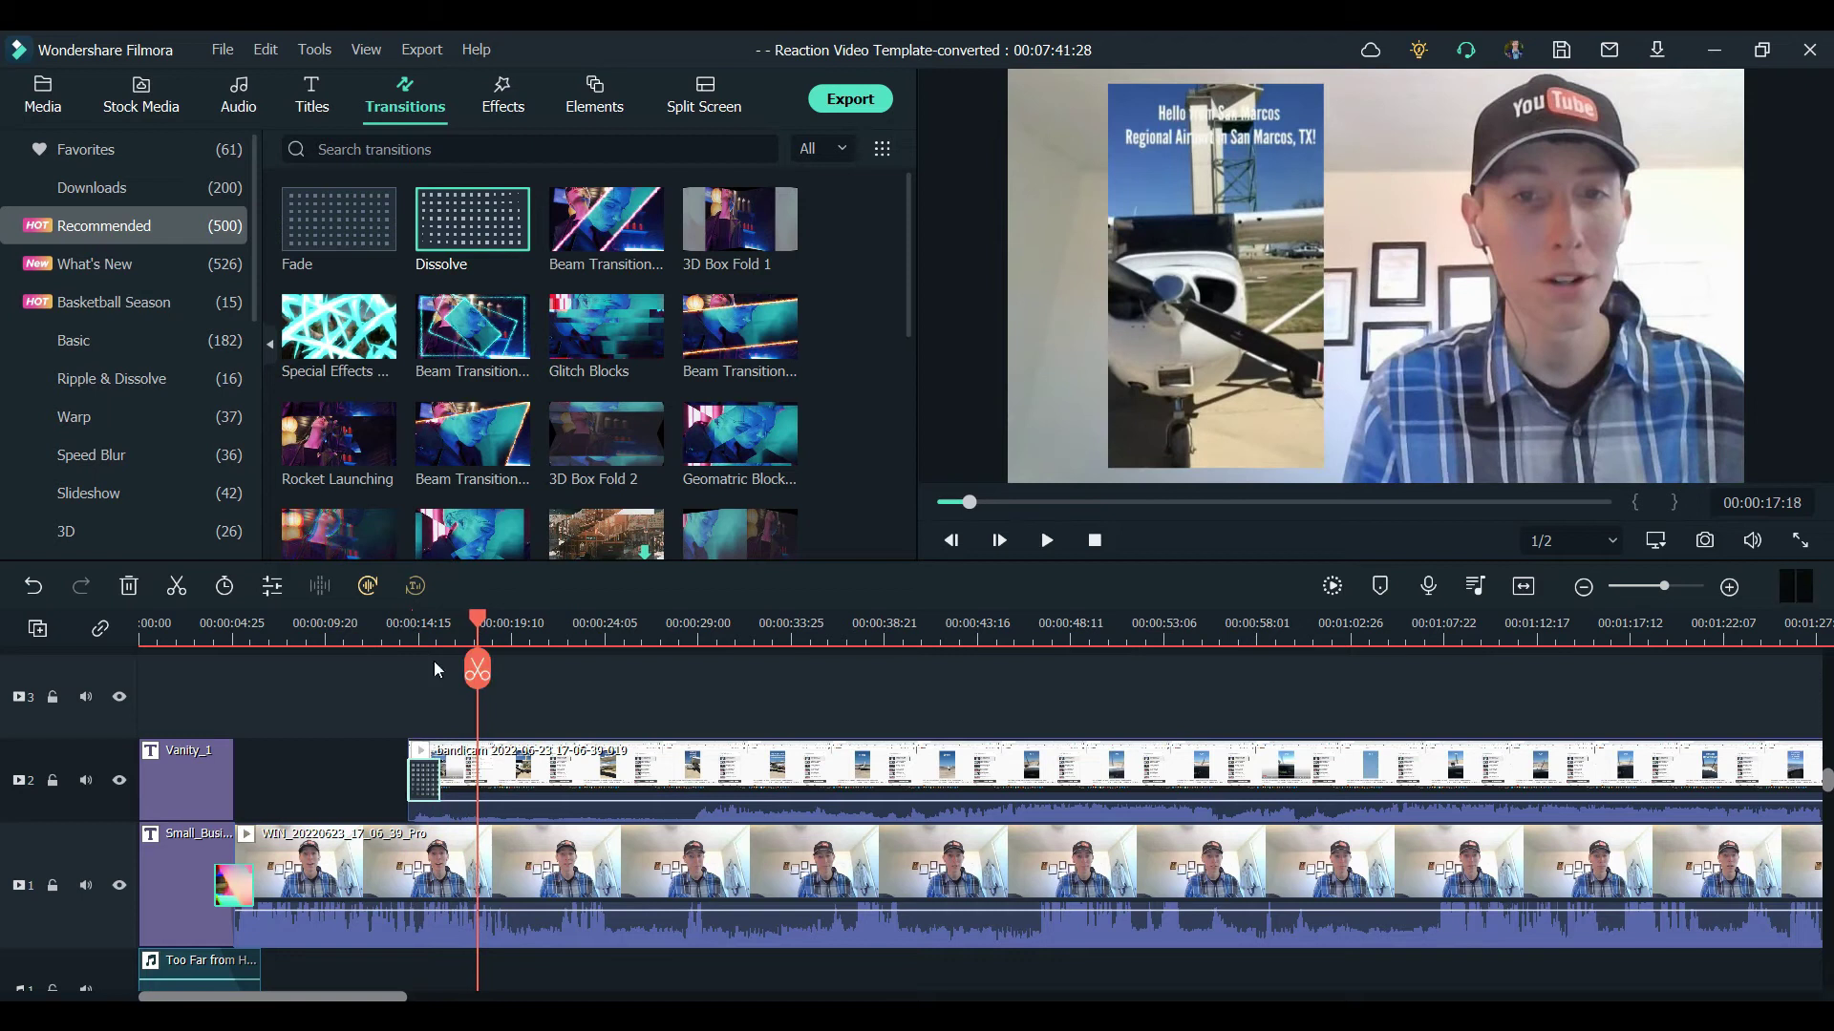
Step: Delete the Dissolve transition from the start of the bandicam clip
double_click(536, 769)
double_click(433, 787)
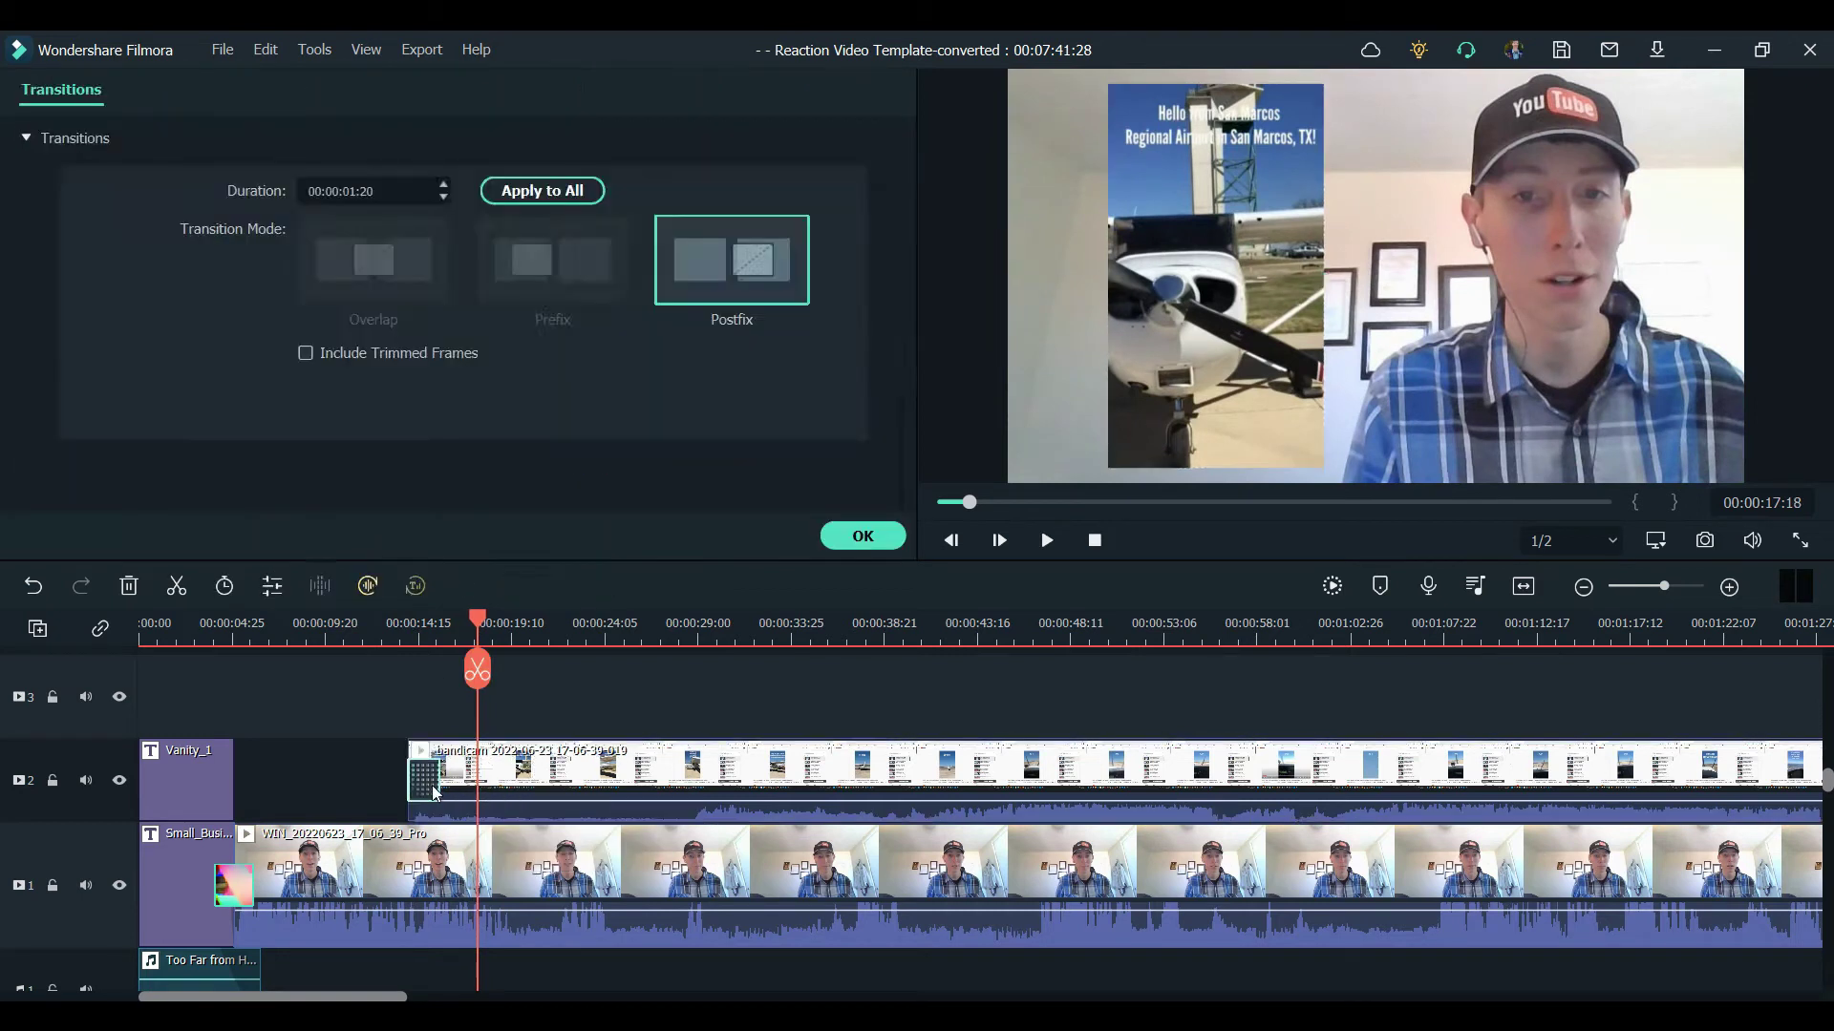
key("Delete")
Step: Apply the Slide Up preset animation to the start of the bandicam clip and shorten it to end at 00:00:14:28
double_click(525, 785)
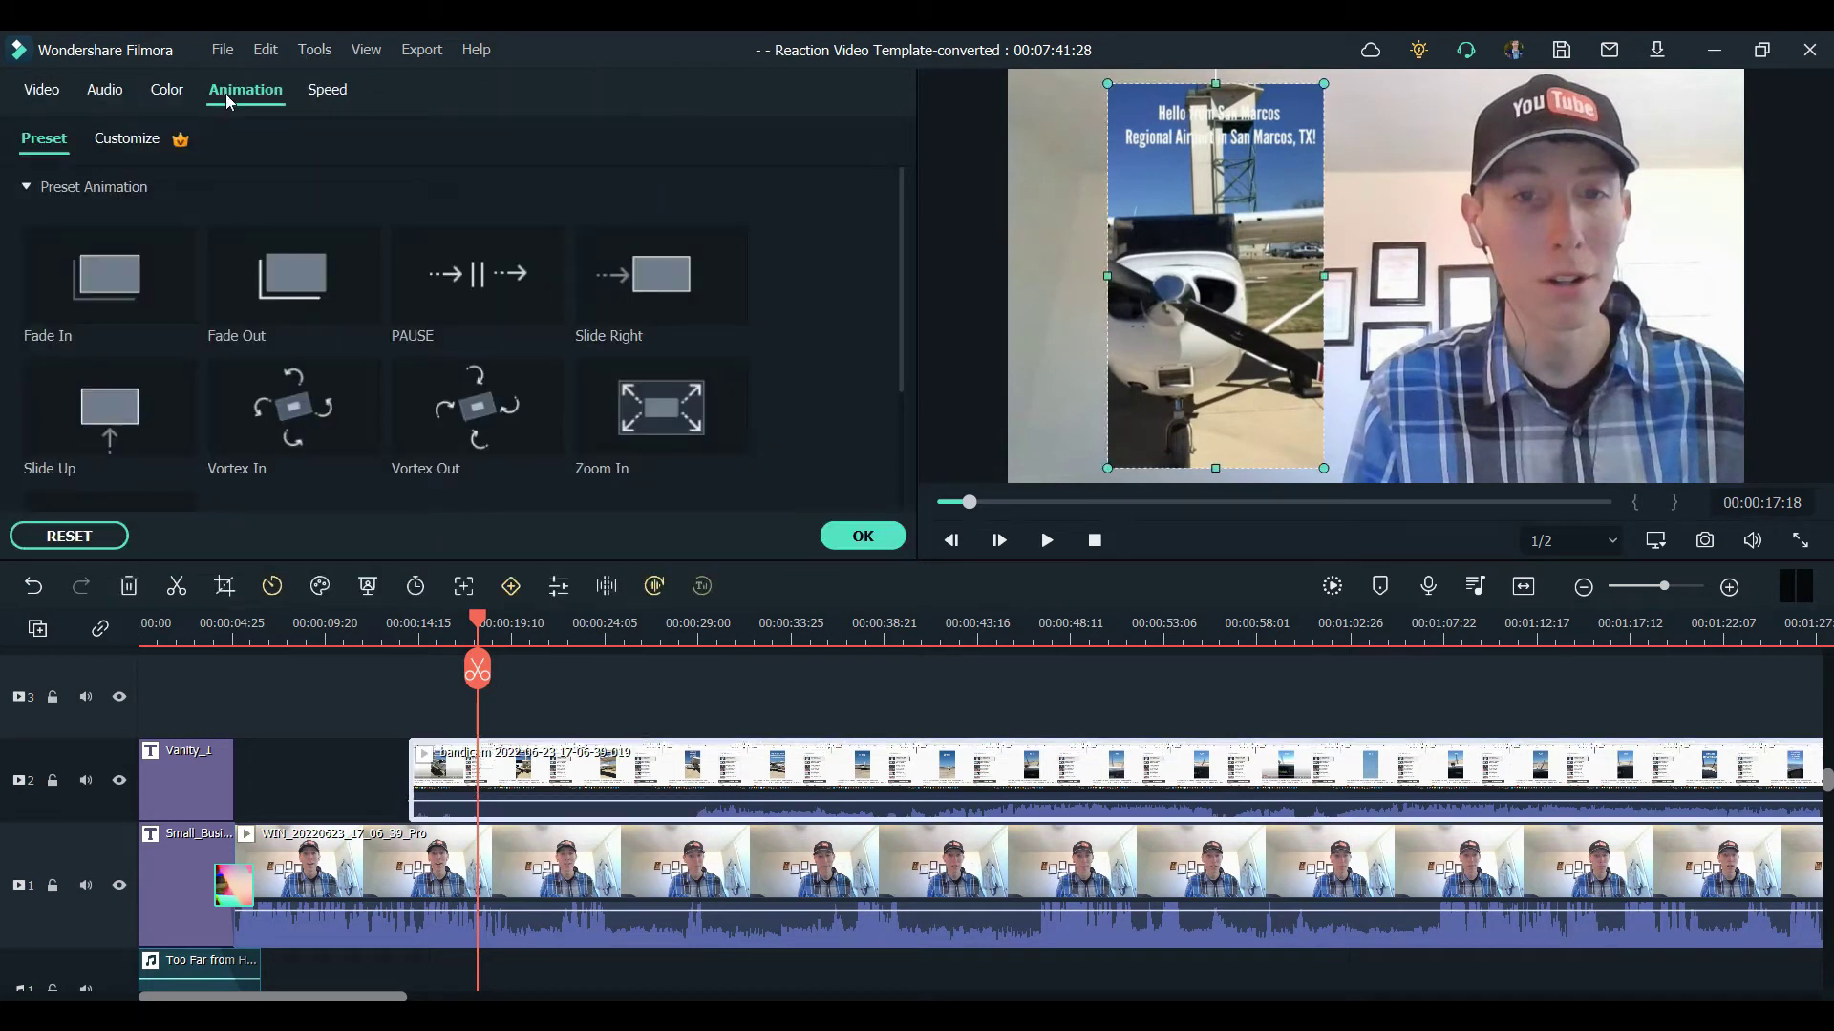
left_click_drag(105, 405, 418, 795)
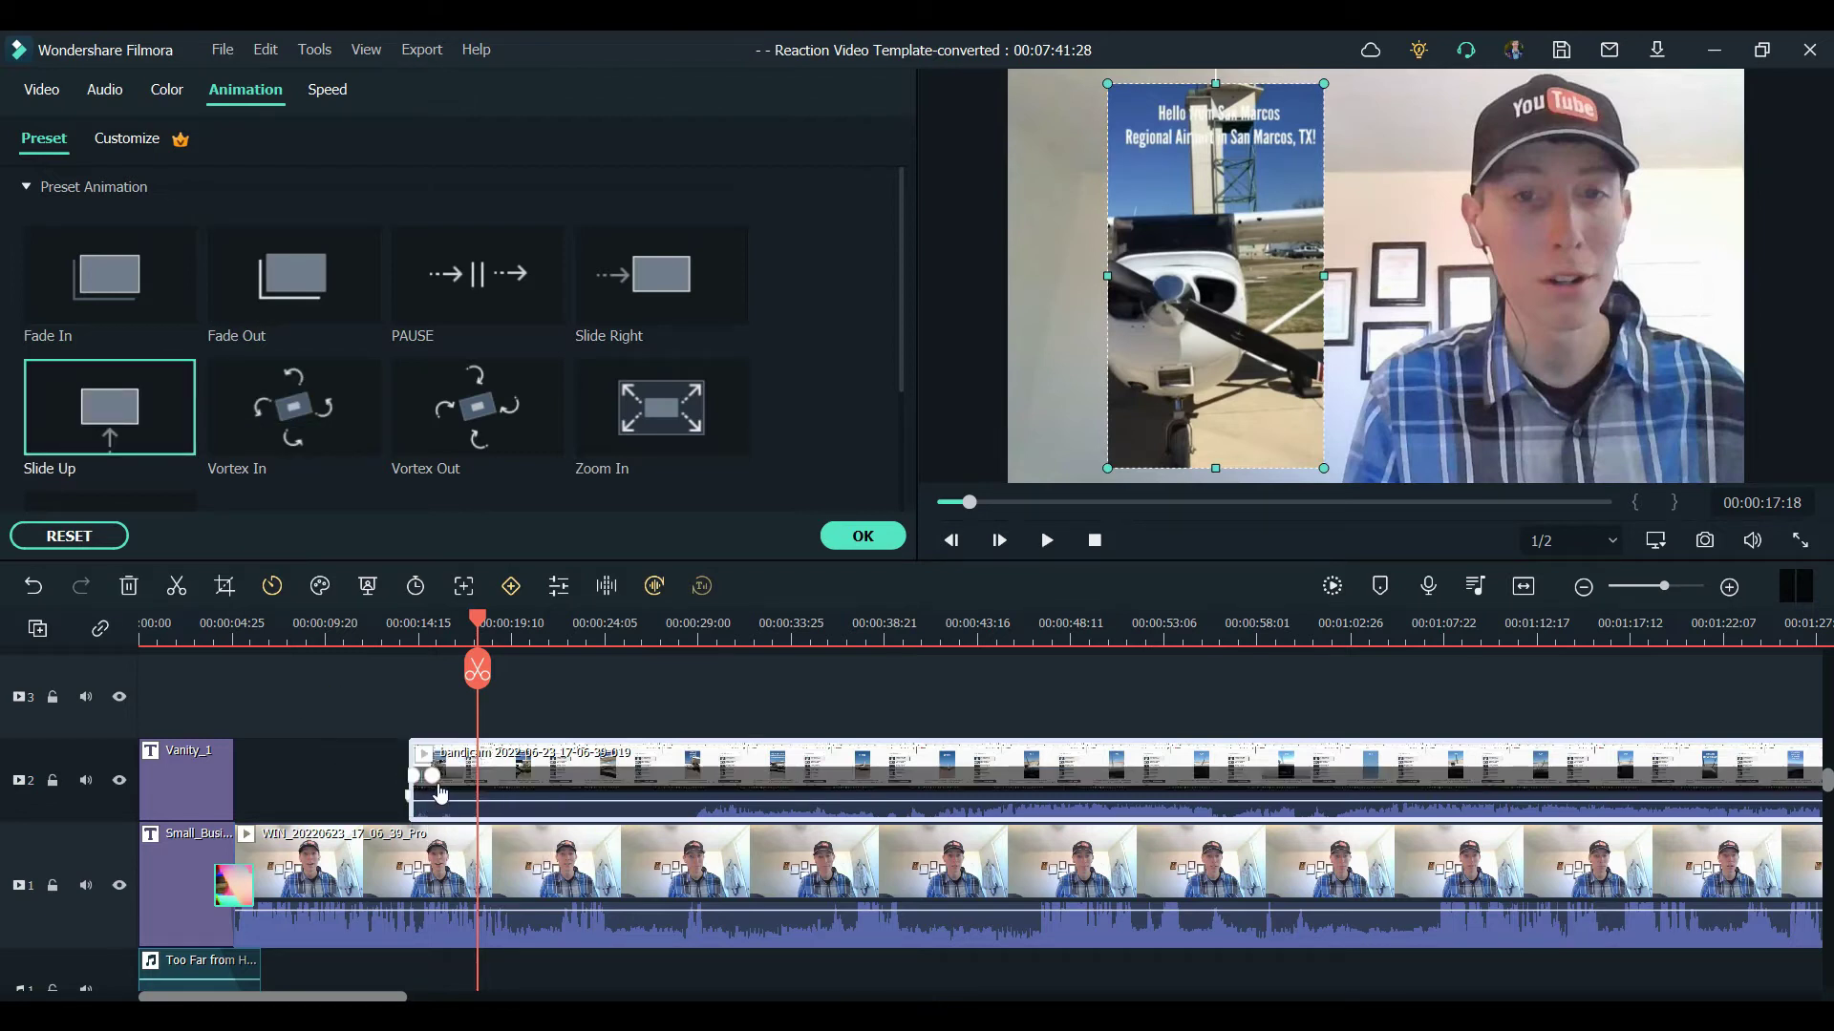
left_click(433, 777)
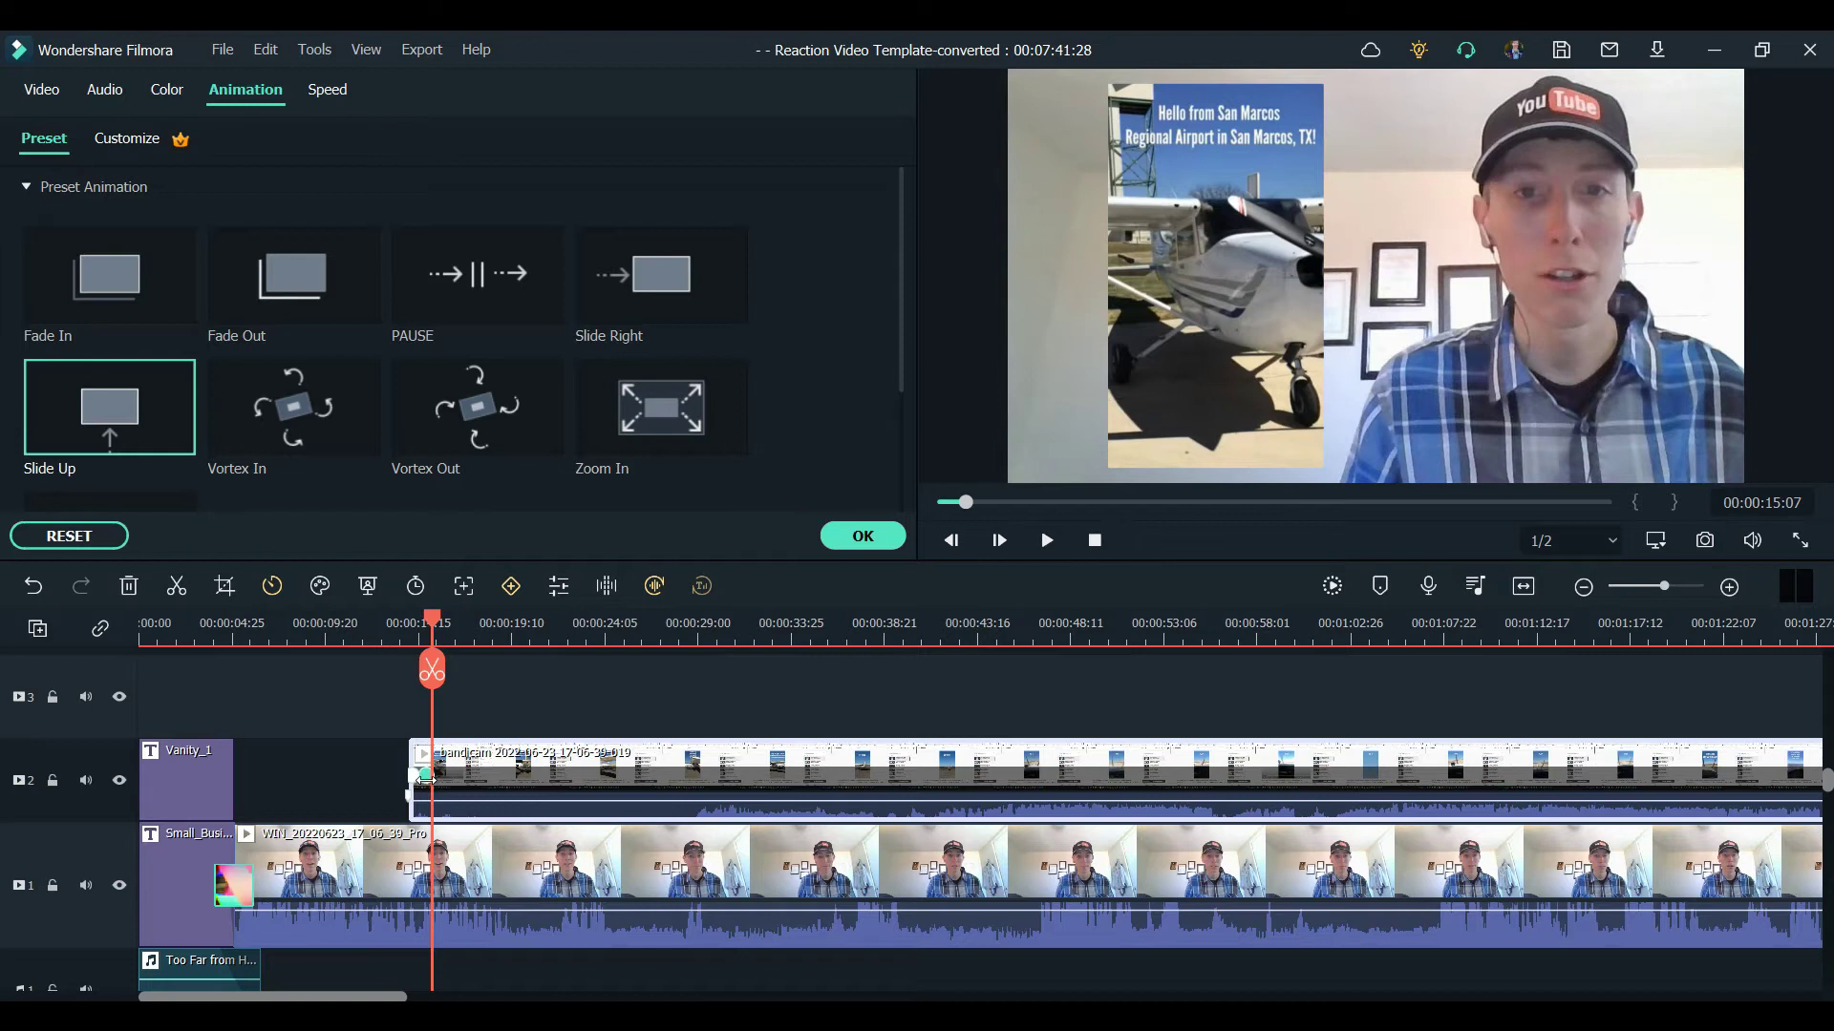
left_click(426, 779)
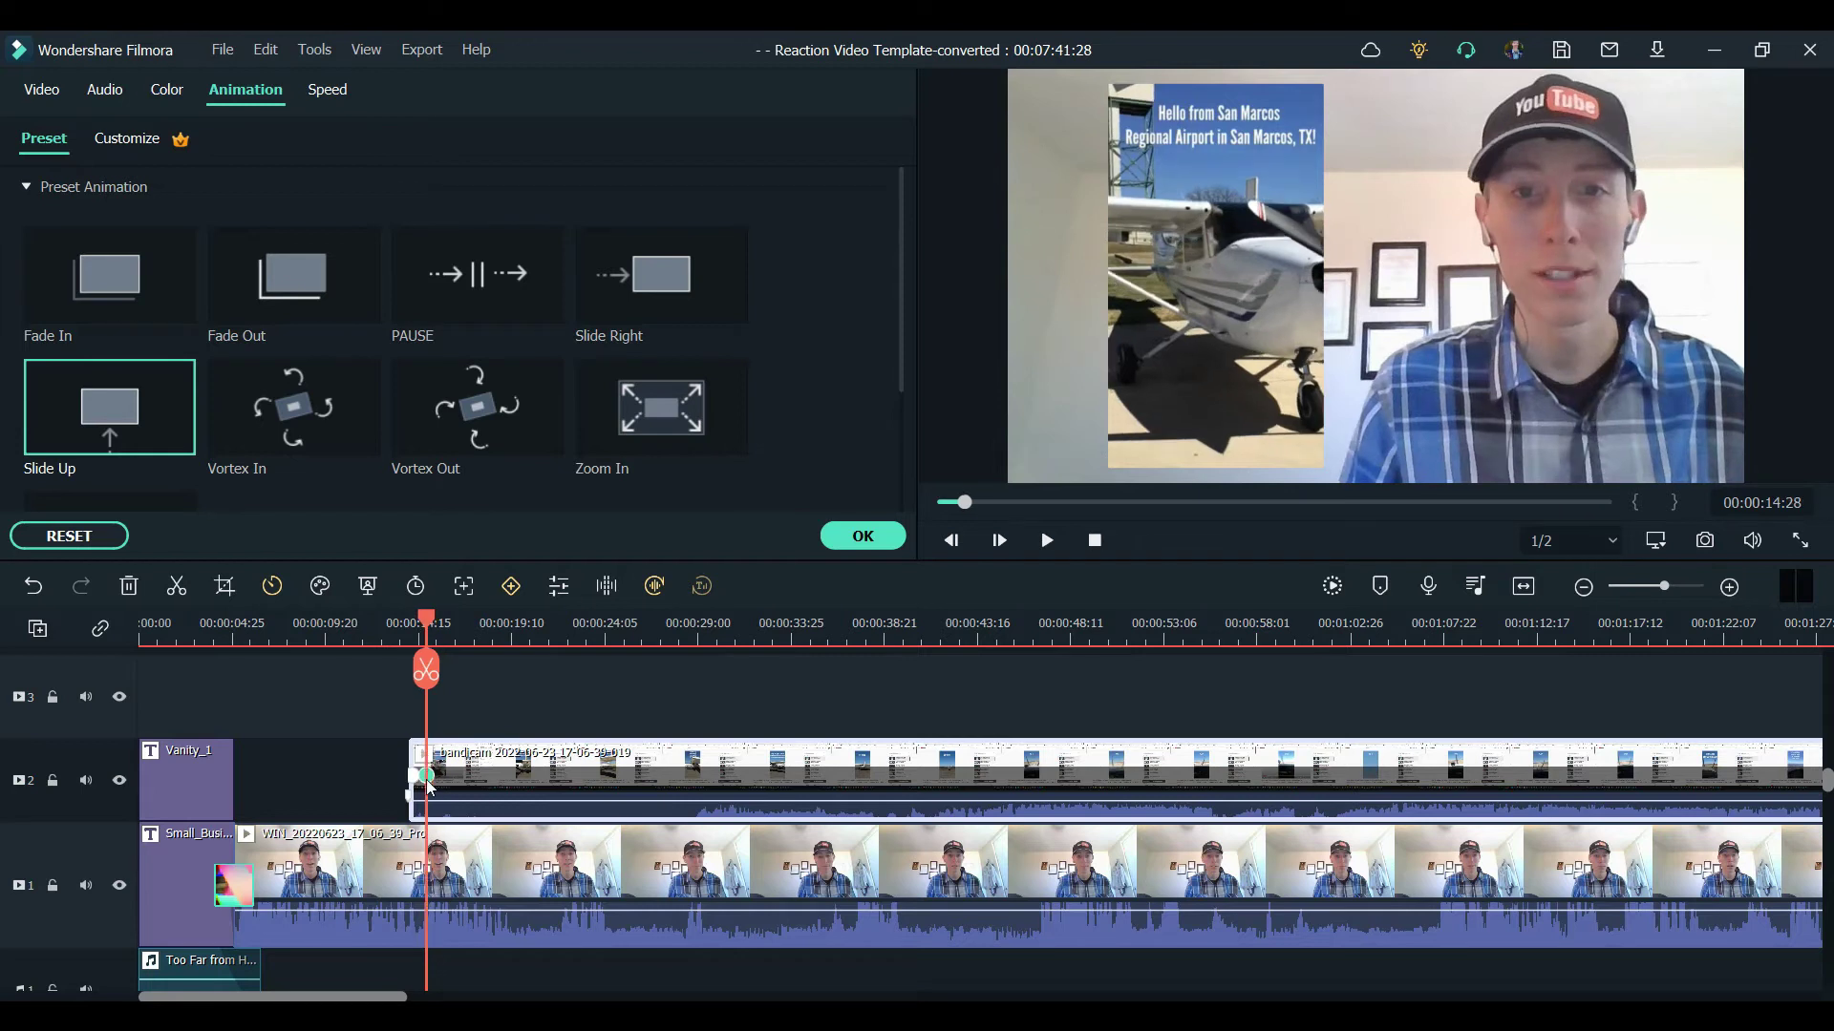
Step: Play back the bandicam clip's entrance to check the animation, and return to the project media
left_click(399, 635)
key("space")
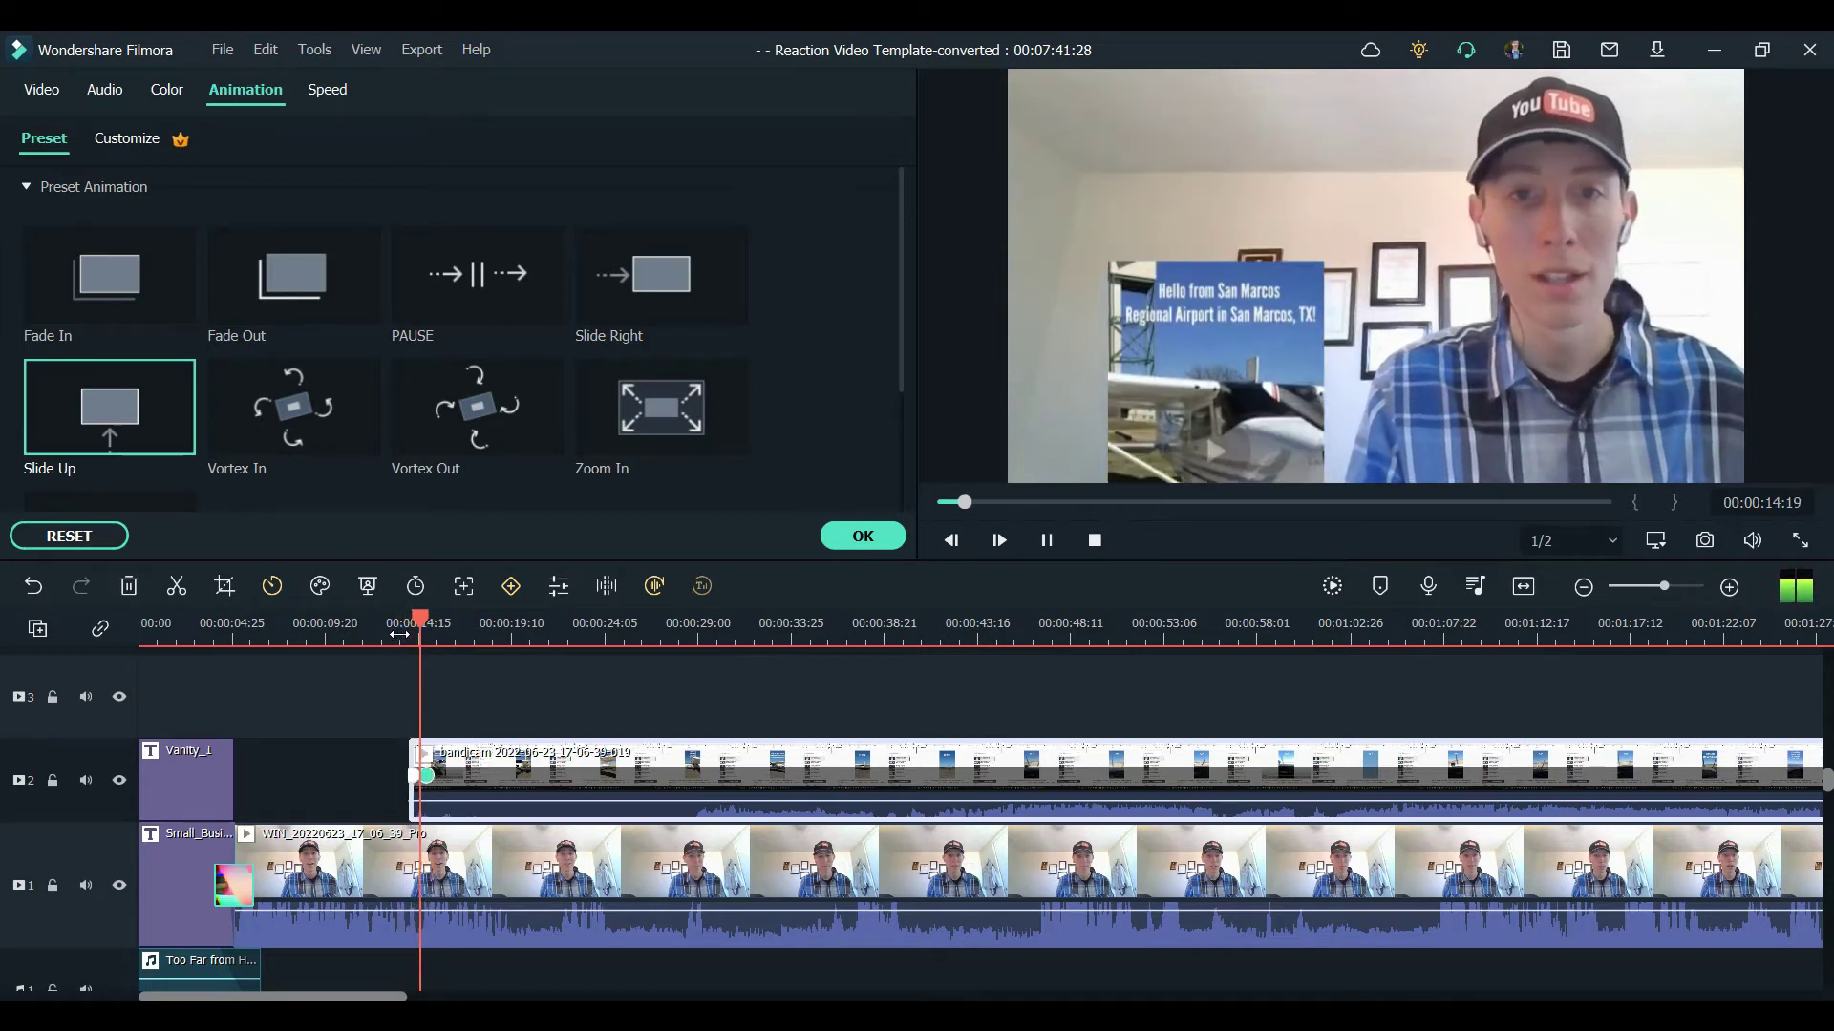
key("space")
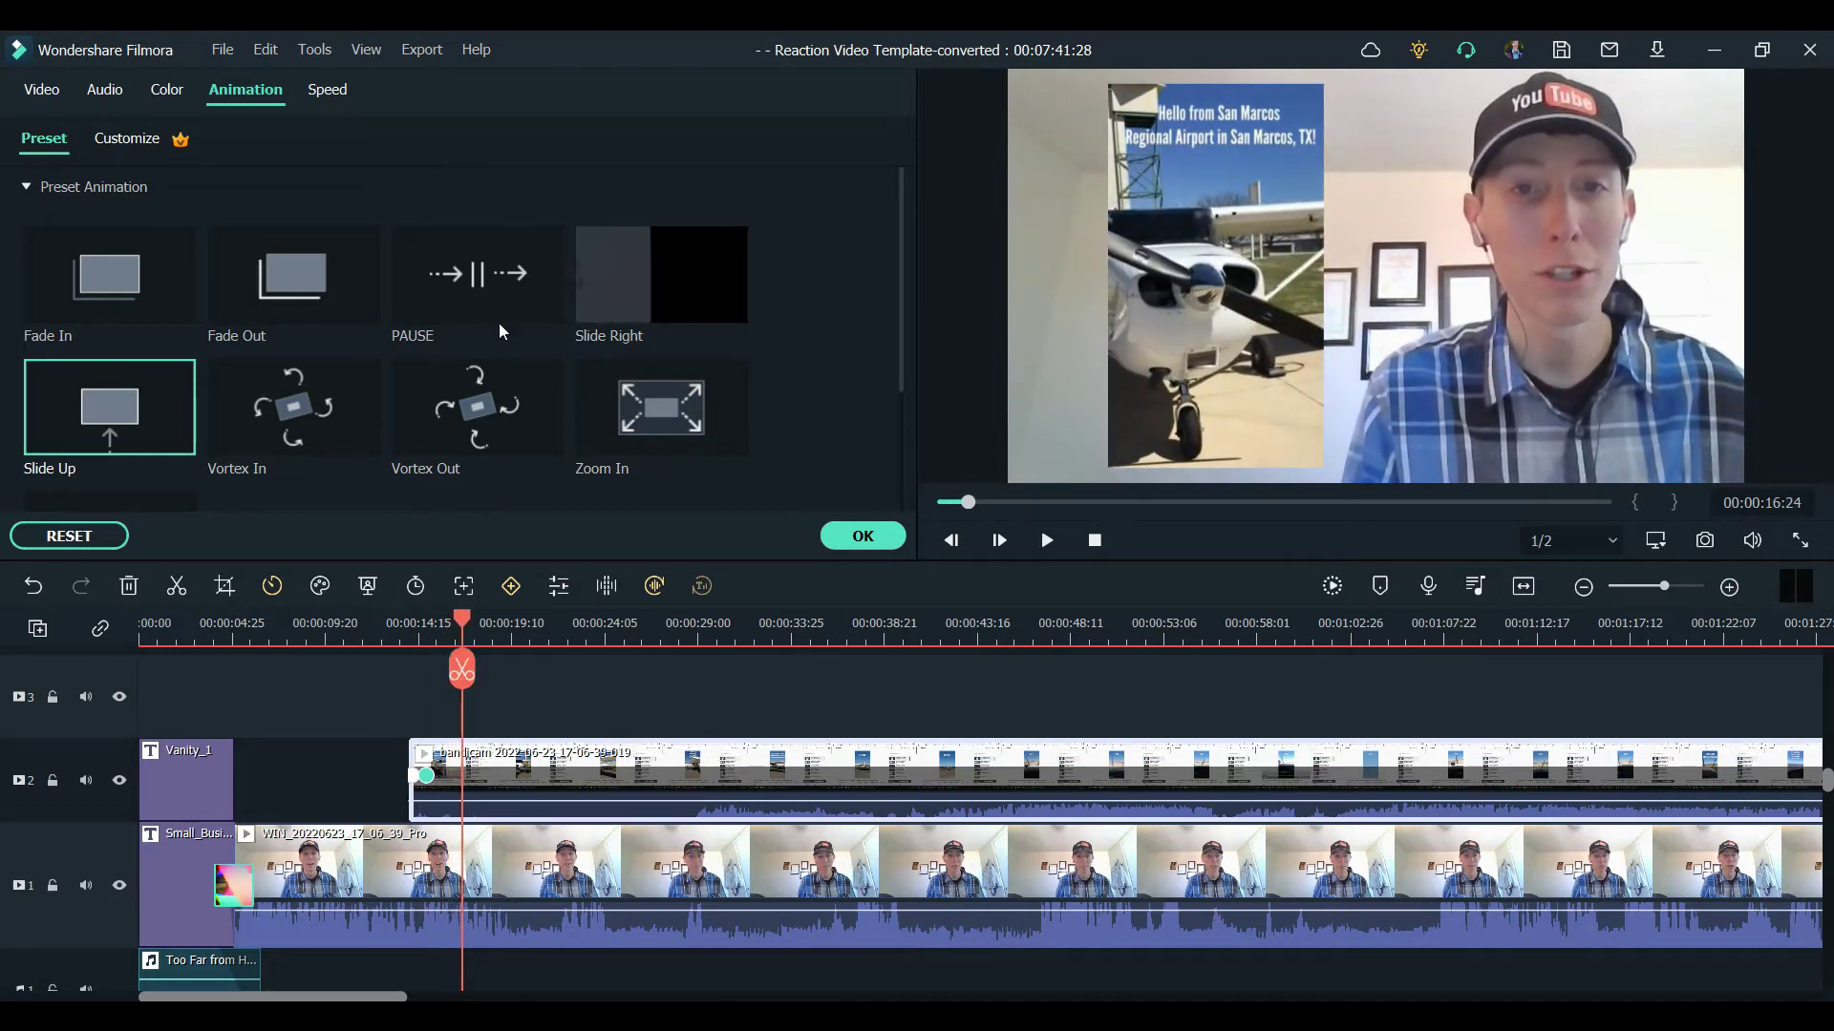
left_click(852, 539)
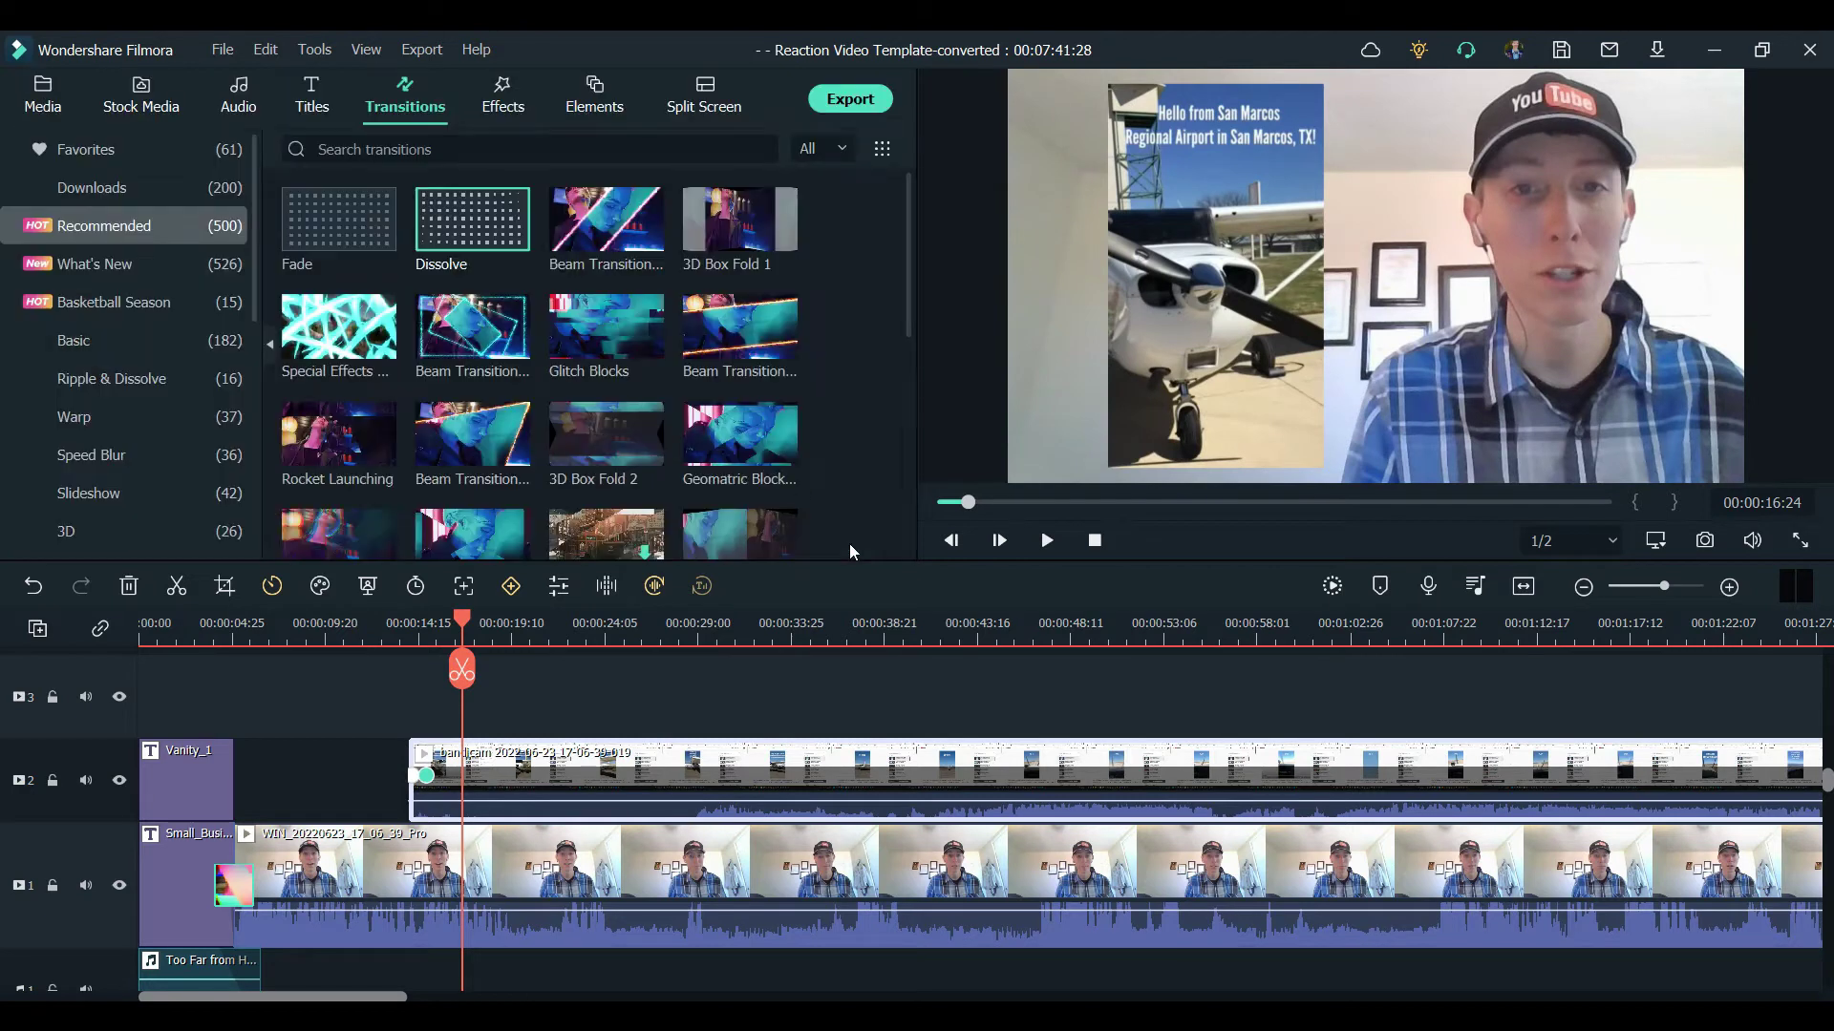
left_click(38, 108)
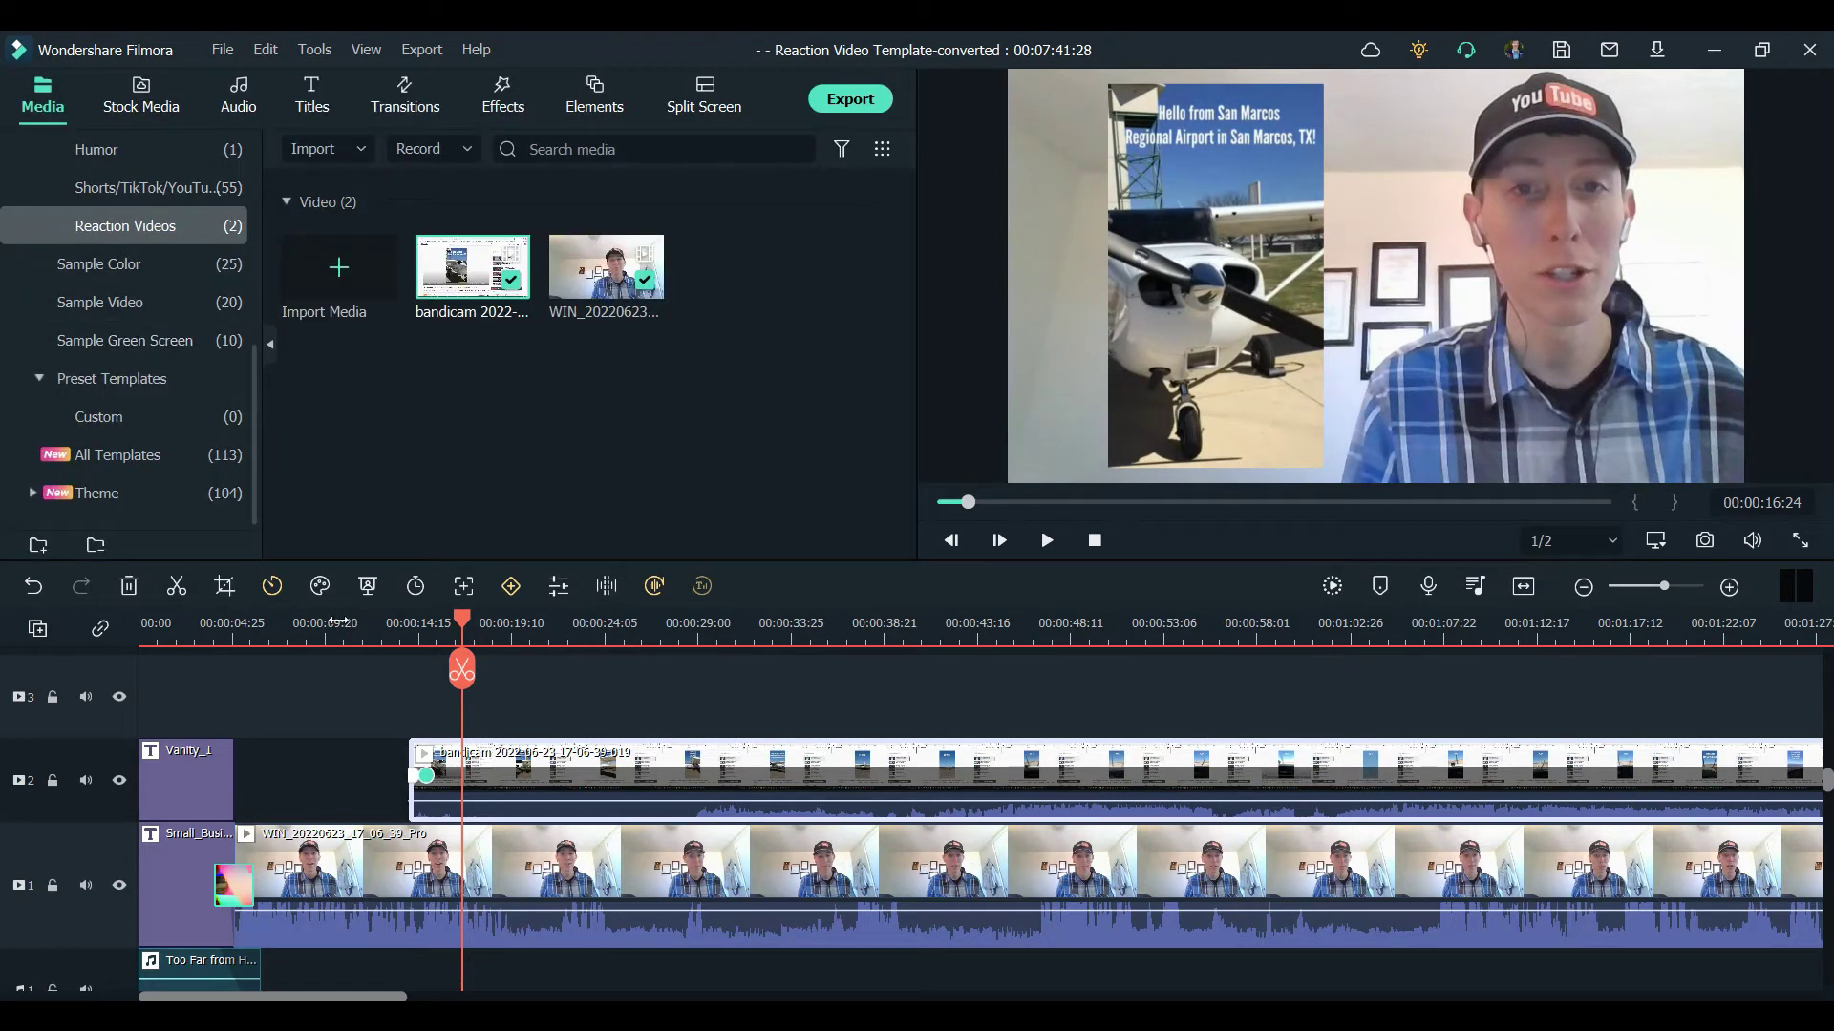
Step: Play the start of the webcam clip and park the playhead at 00:00:07:18
left_click(250, 630)
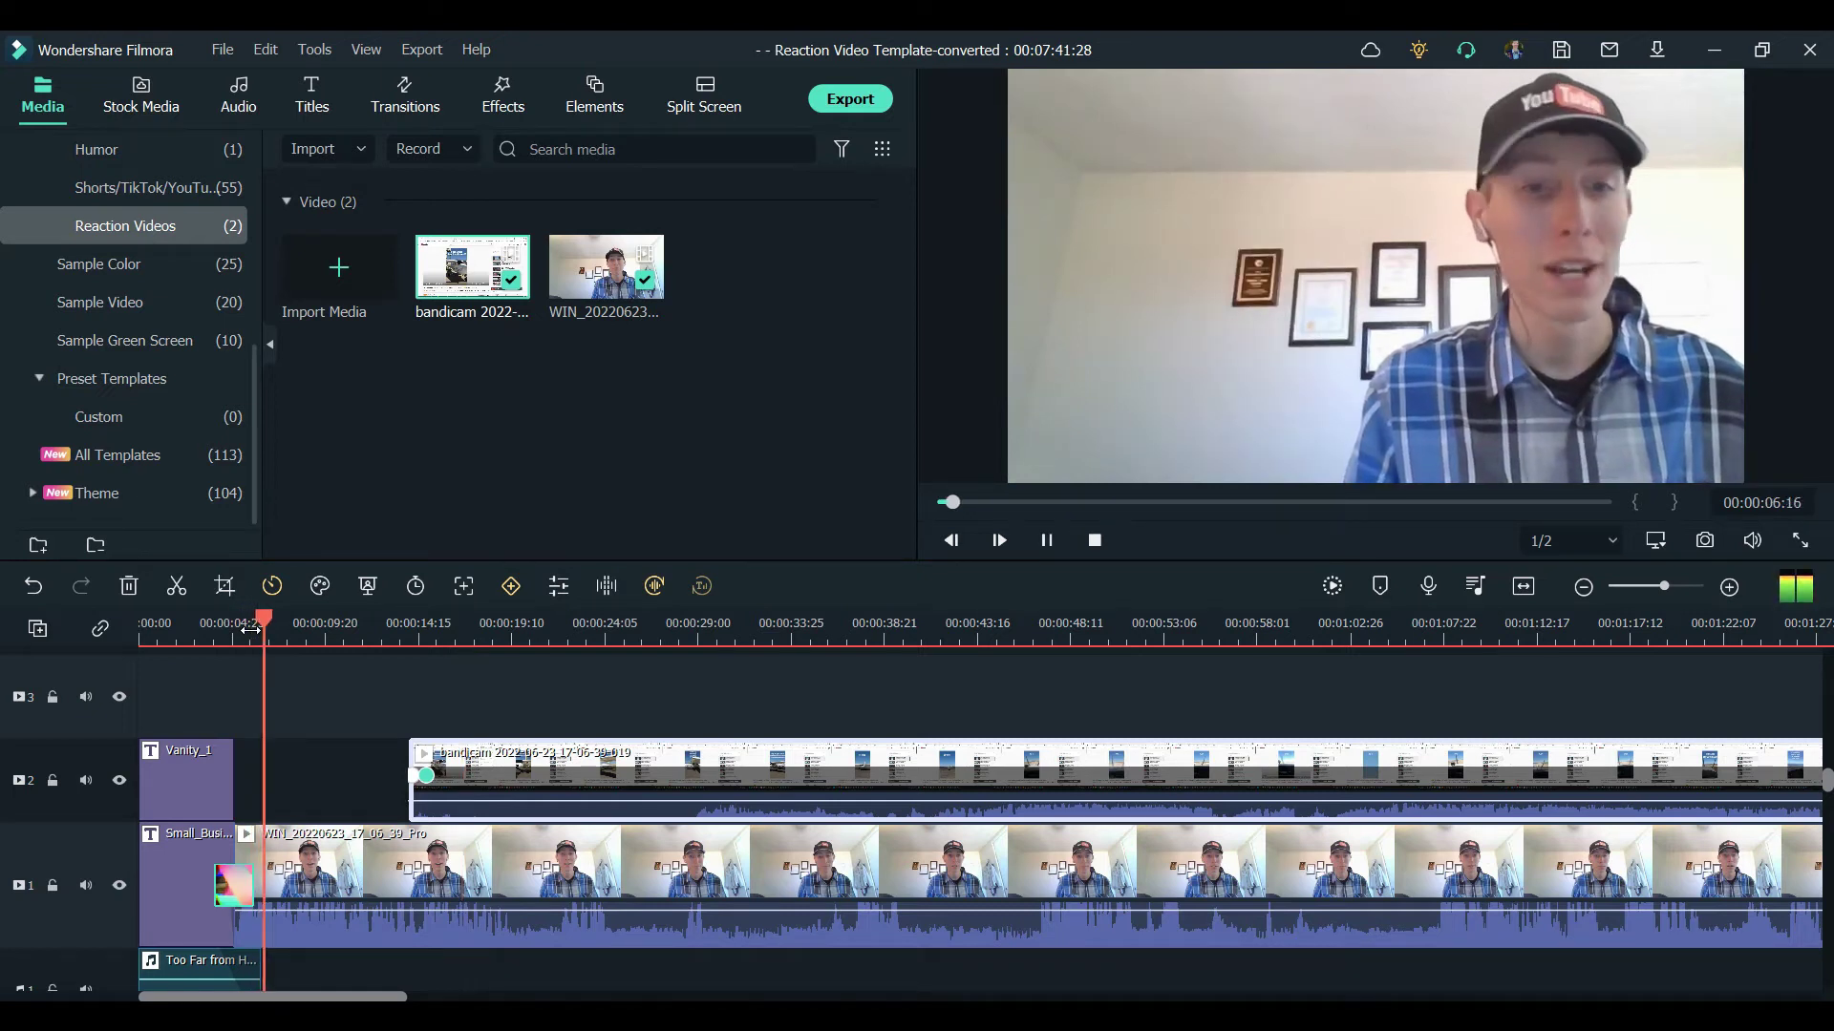
key("space")
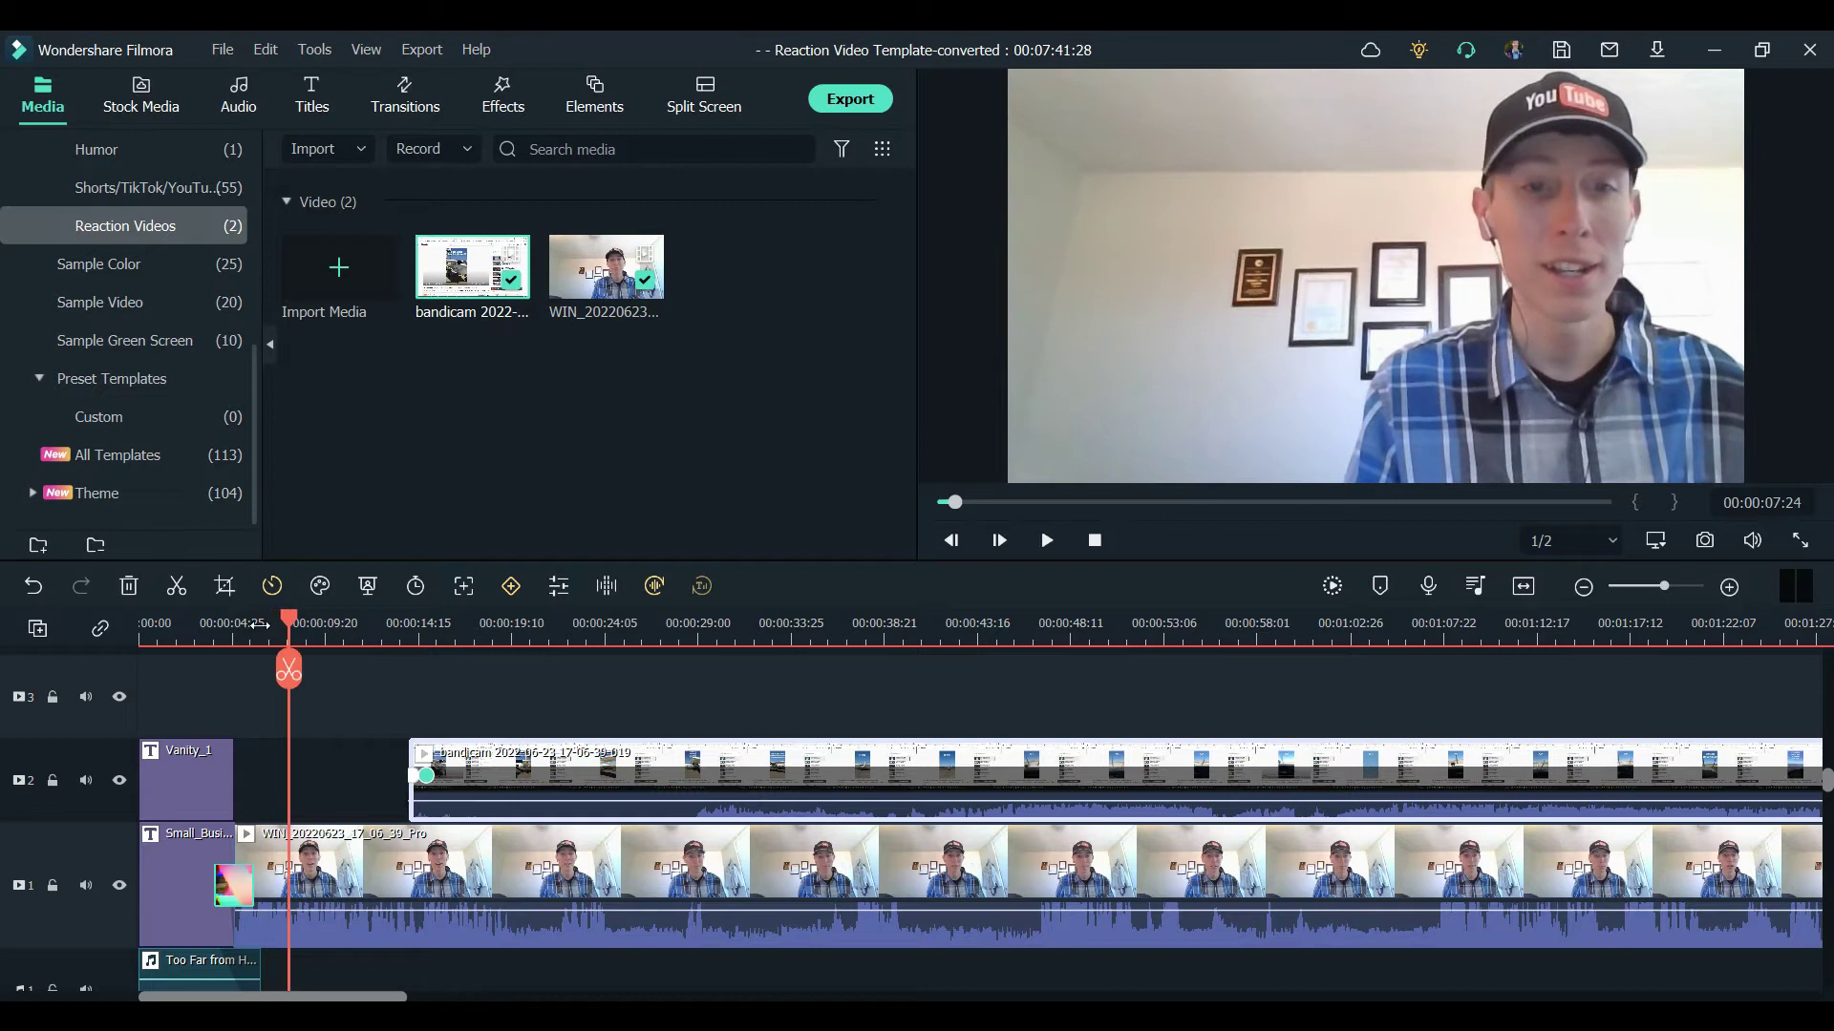
key("Left")
key("Left")
key("Left")
key("Left")
key("Left")
key("Left")
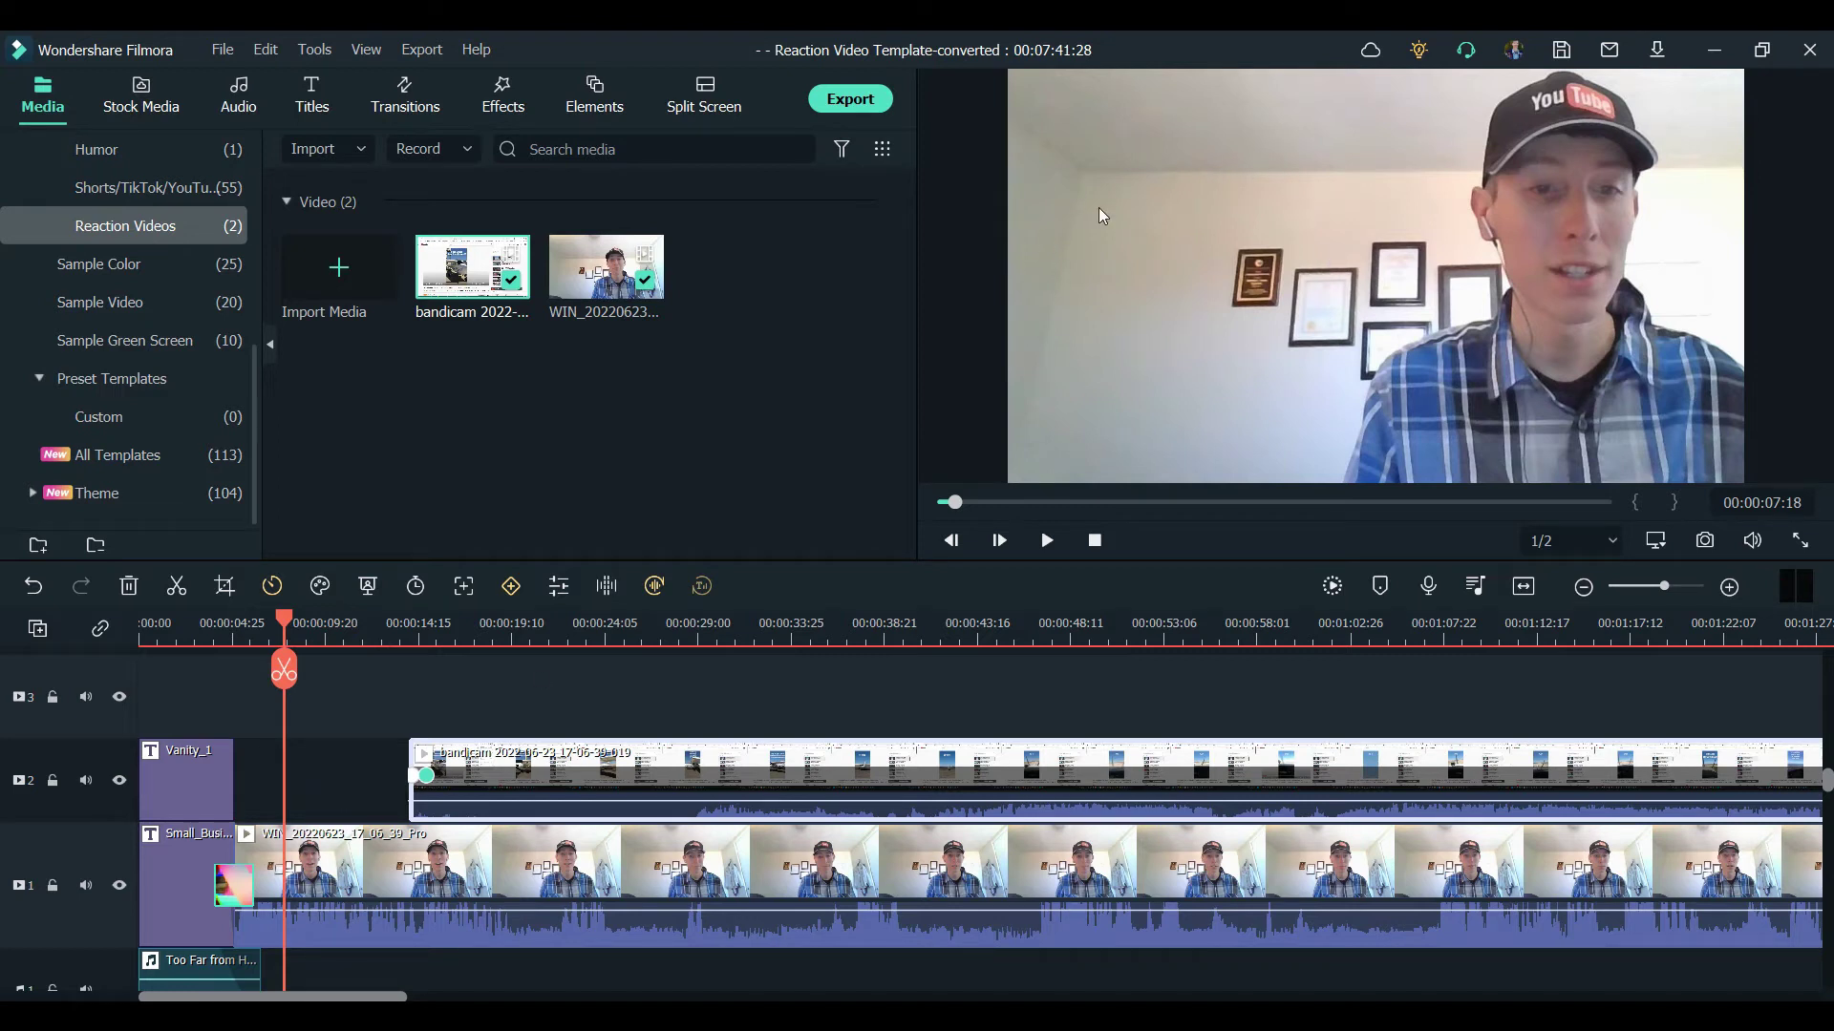
mouse_move(458, 1016)
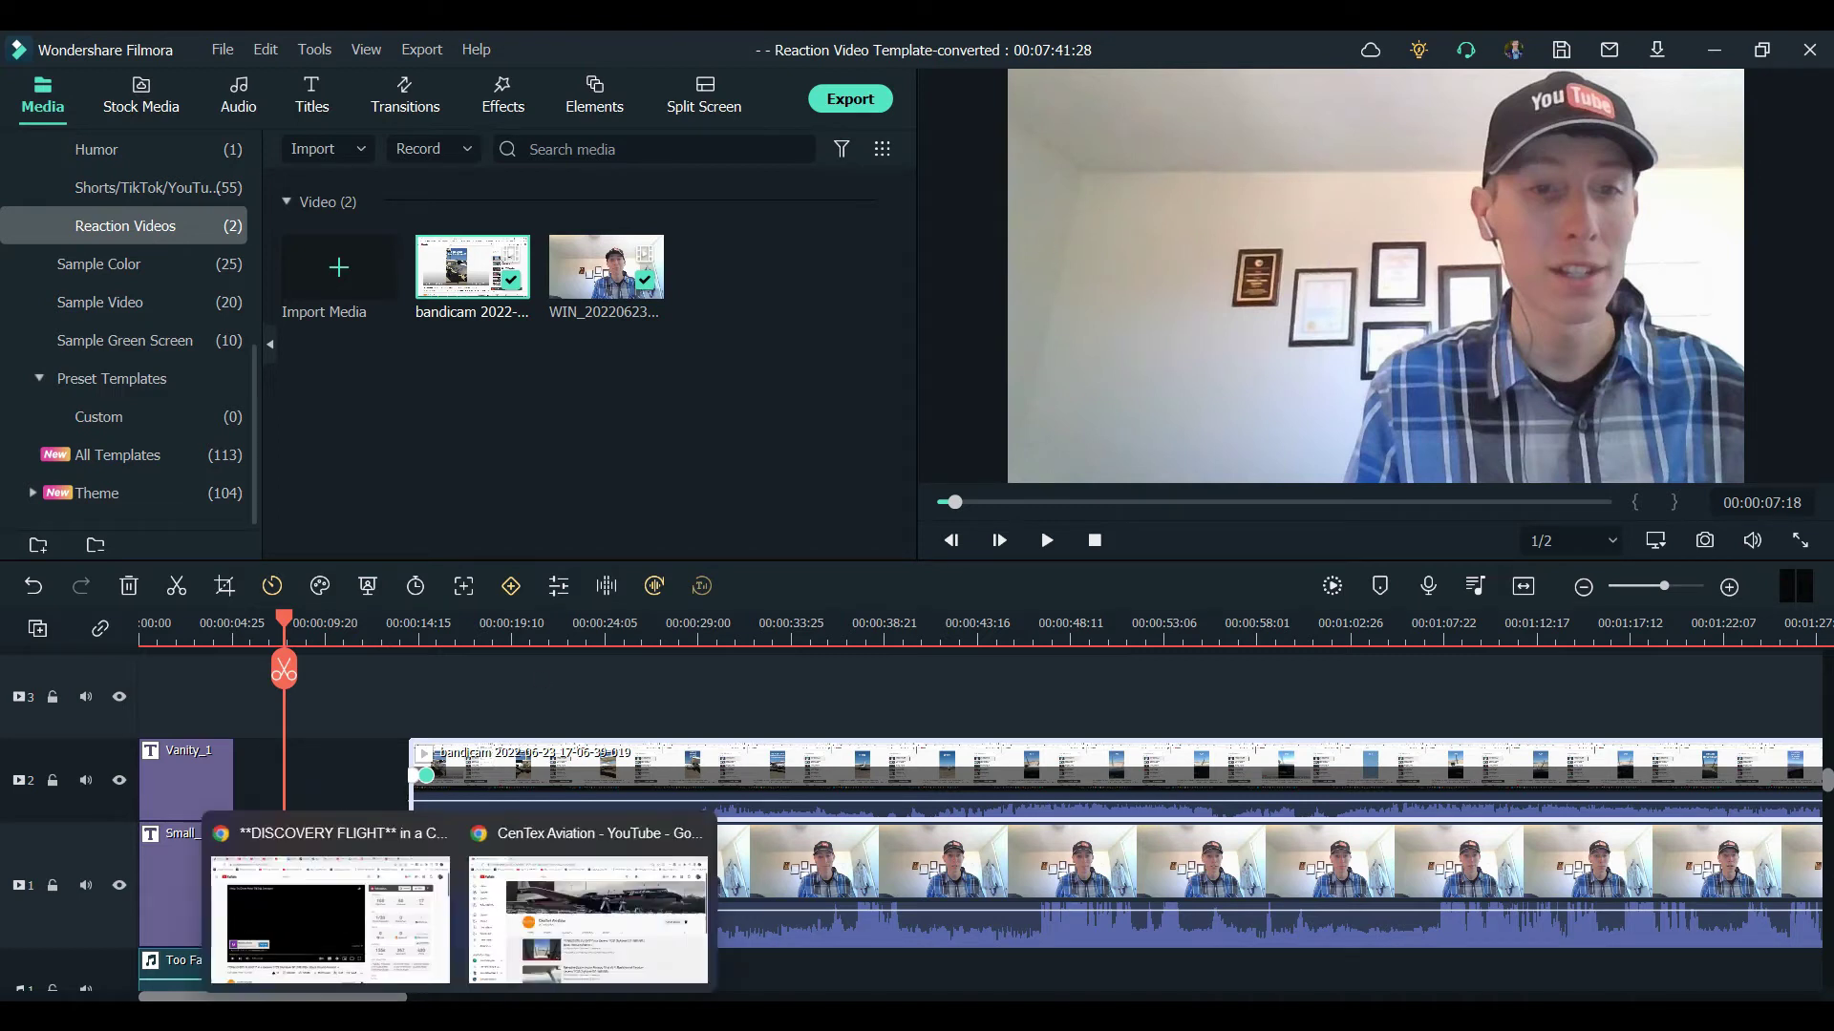
left_click(535, 958)
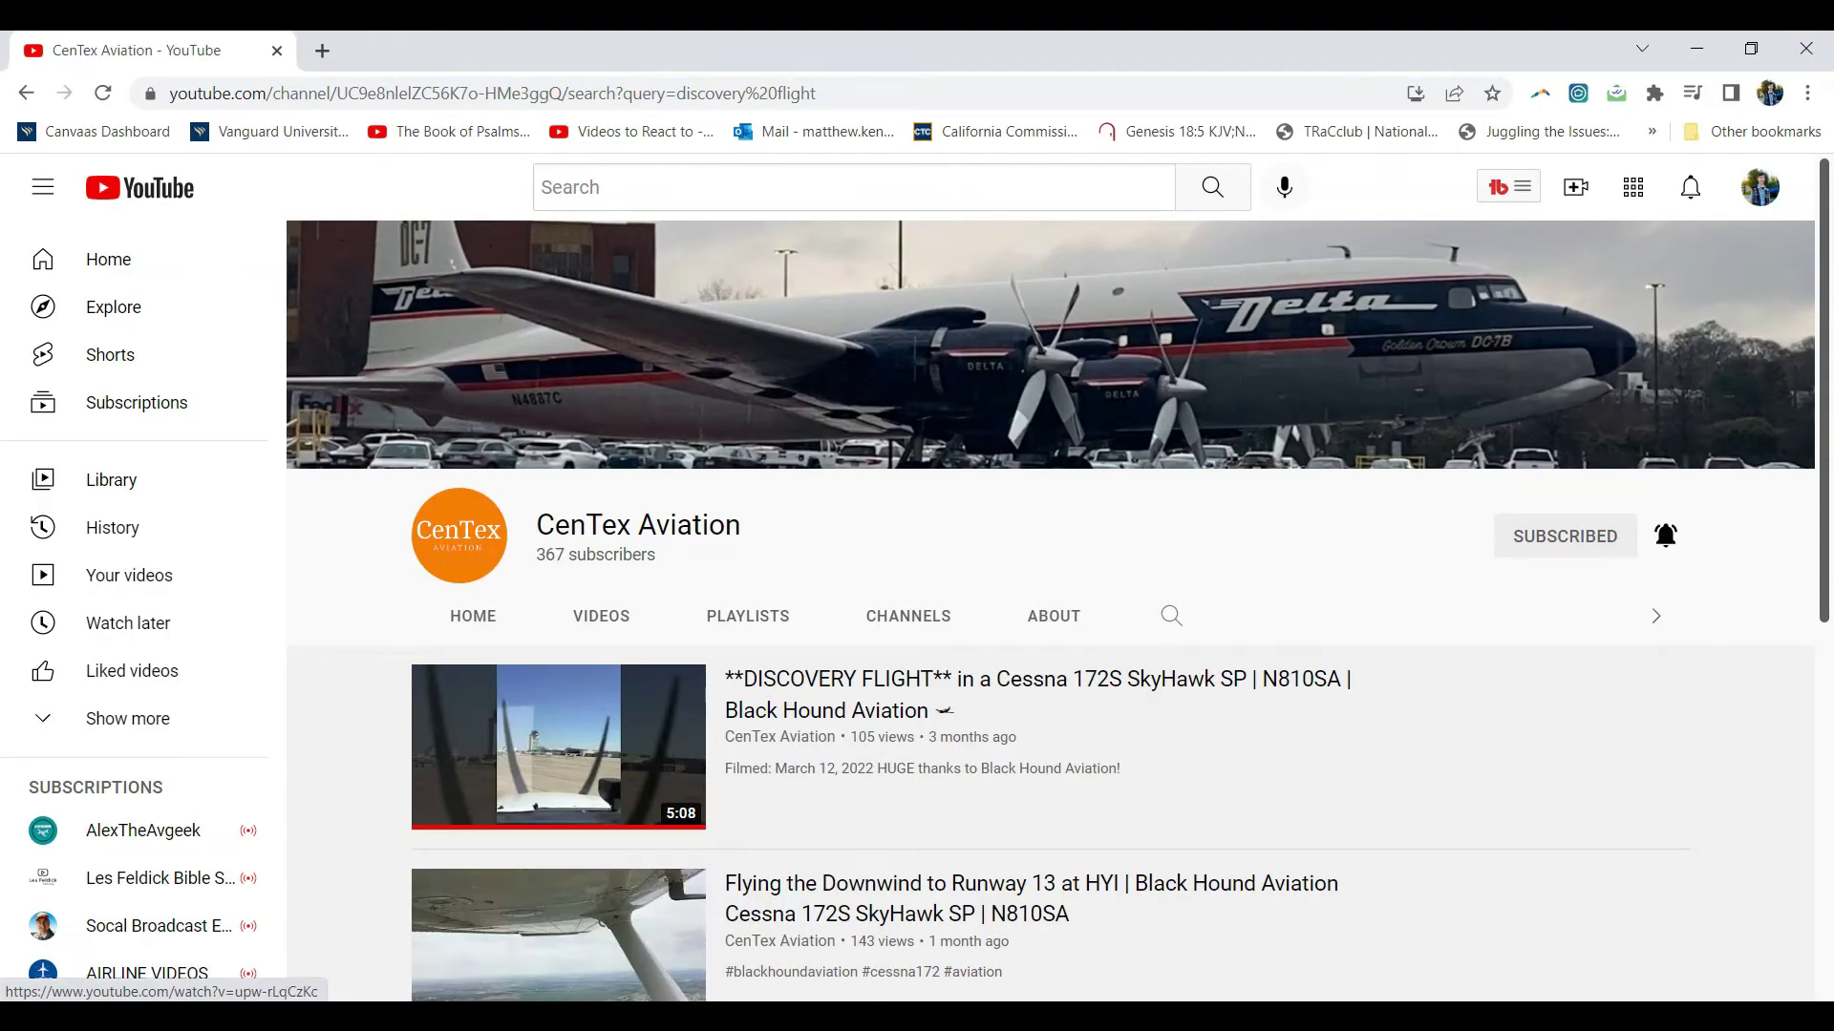
left_click(662, 1017)
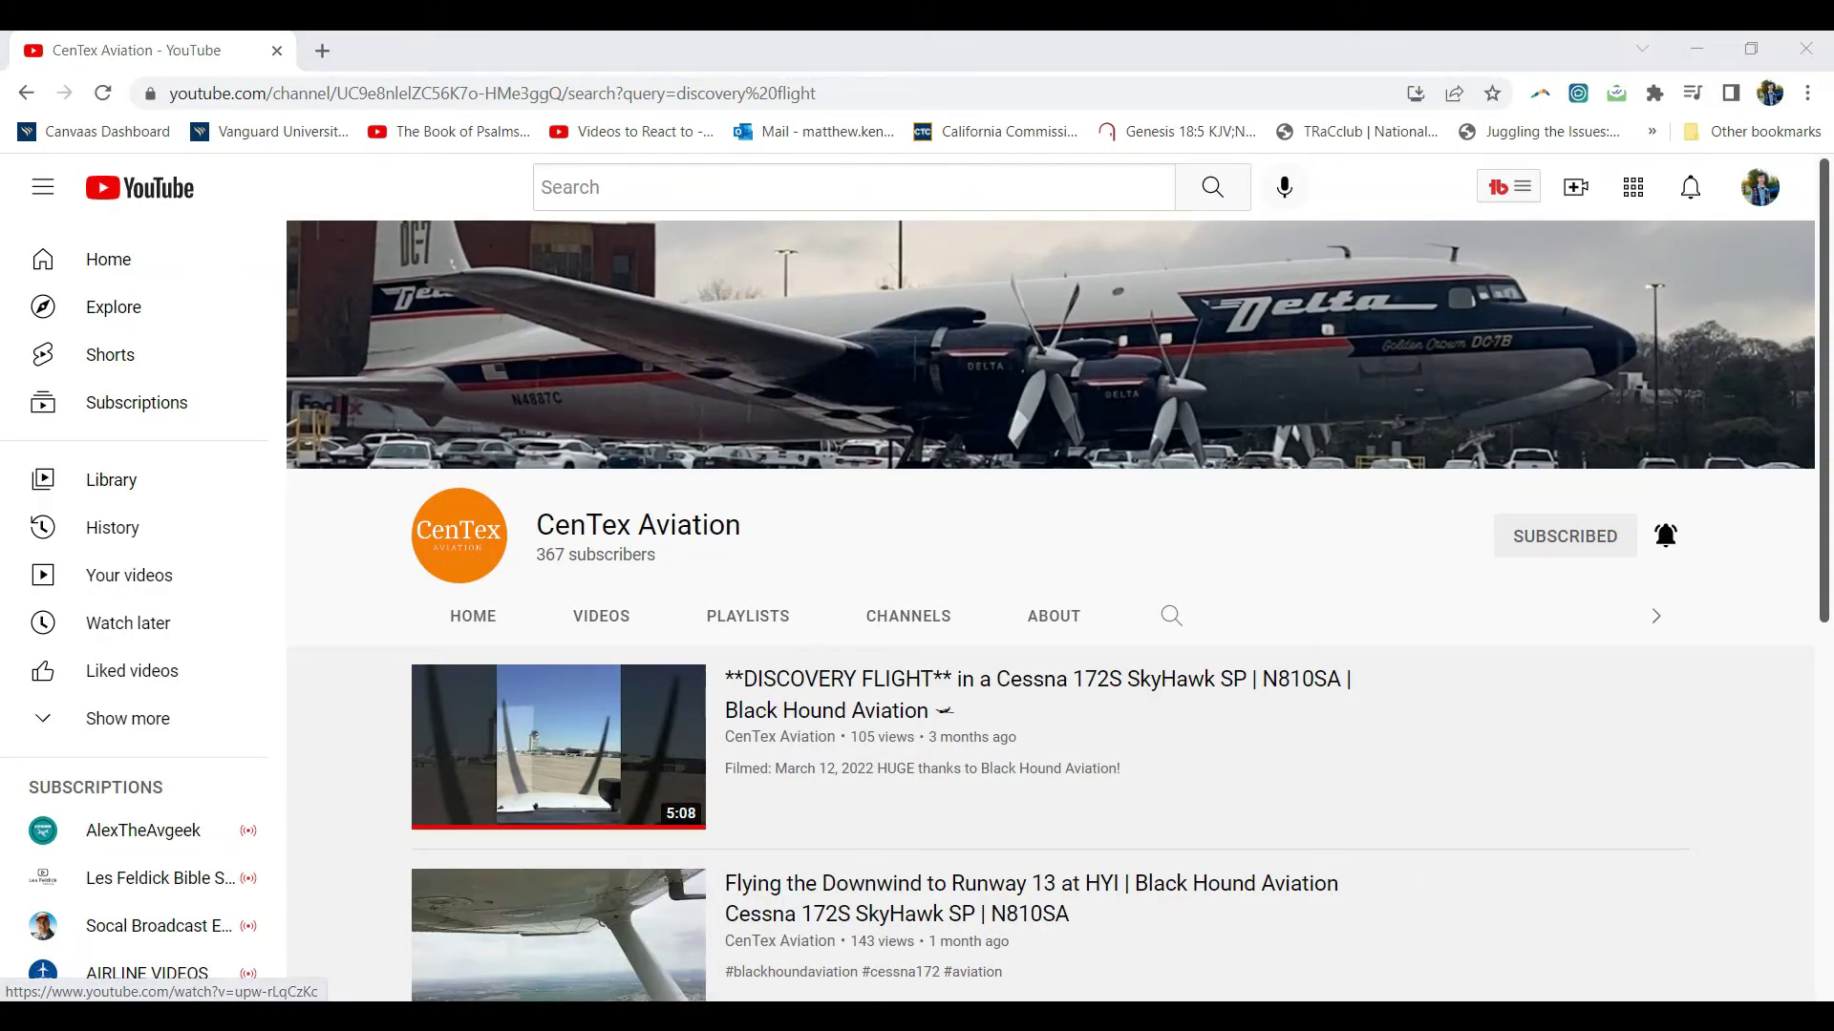
left_click(153, 99)
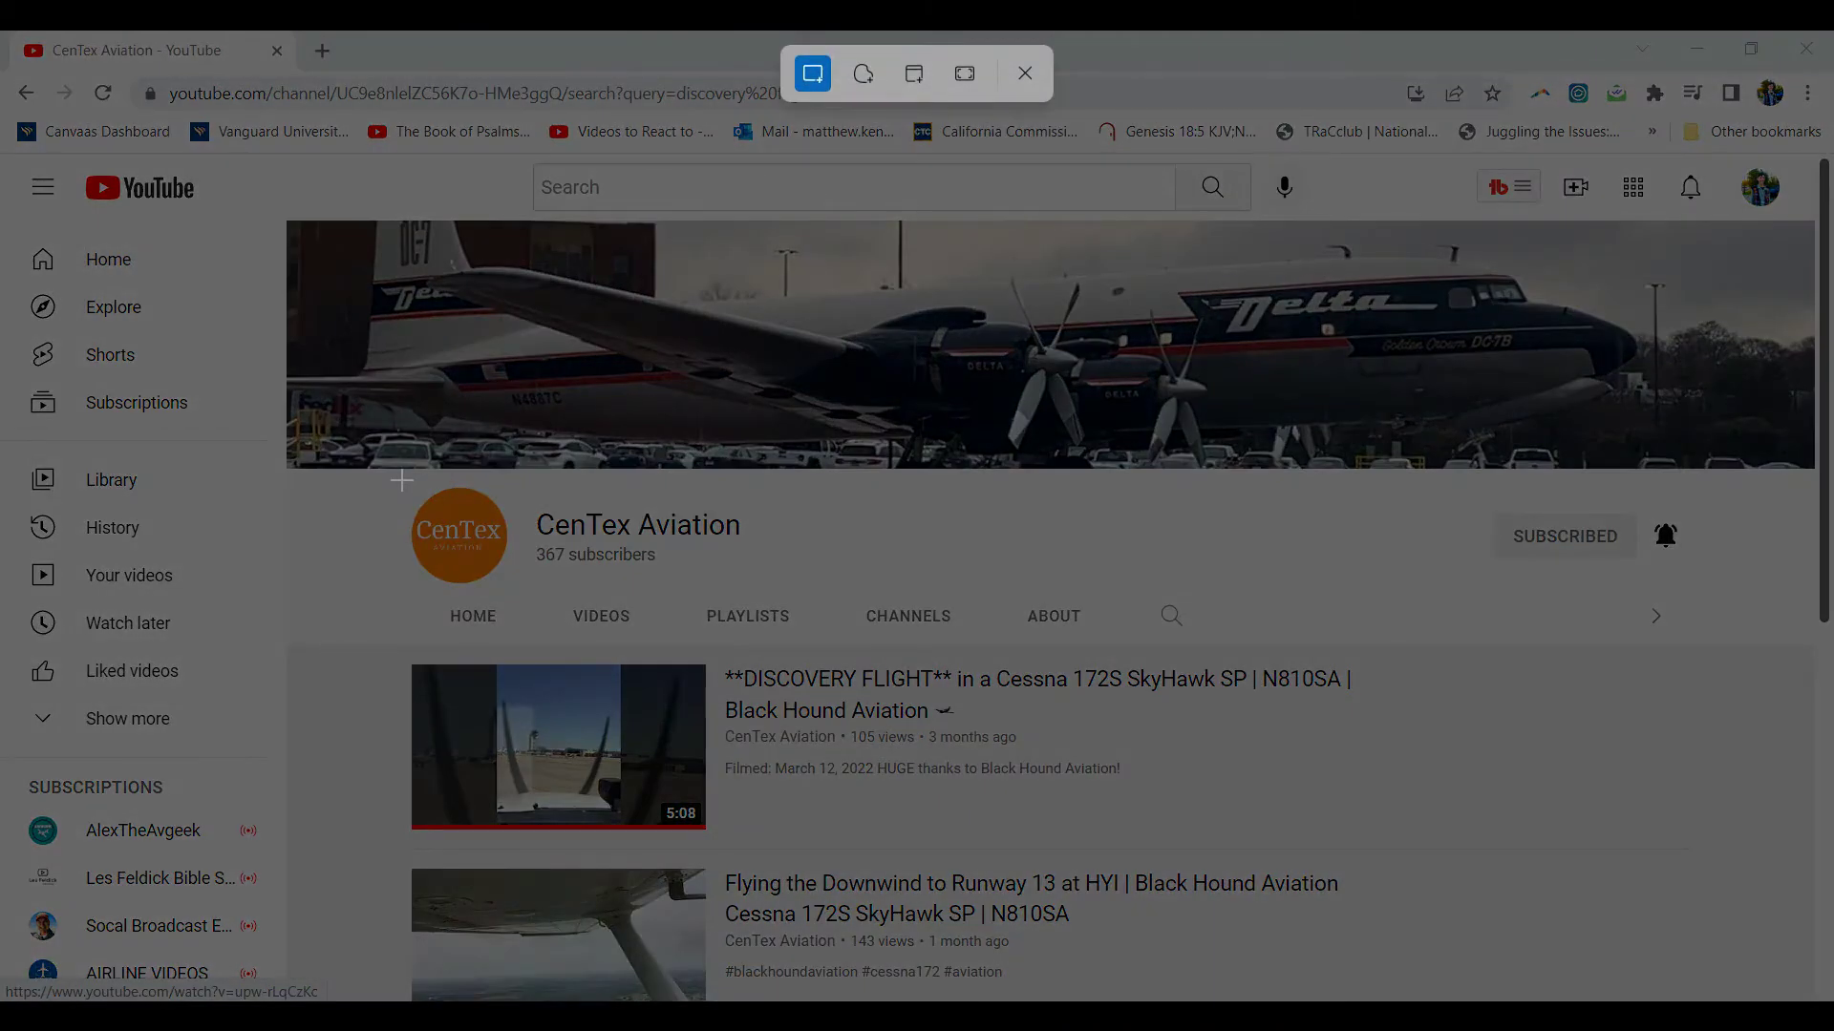
left_click_drag(403, 481, 762, 611)
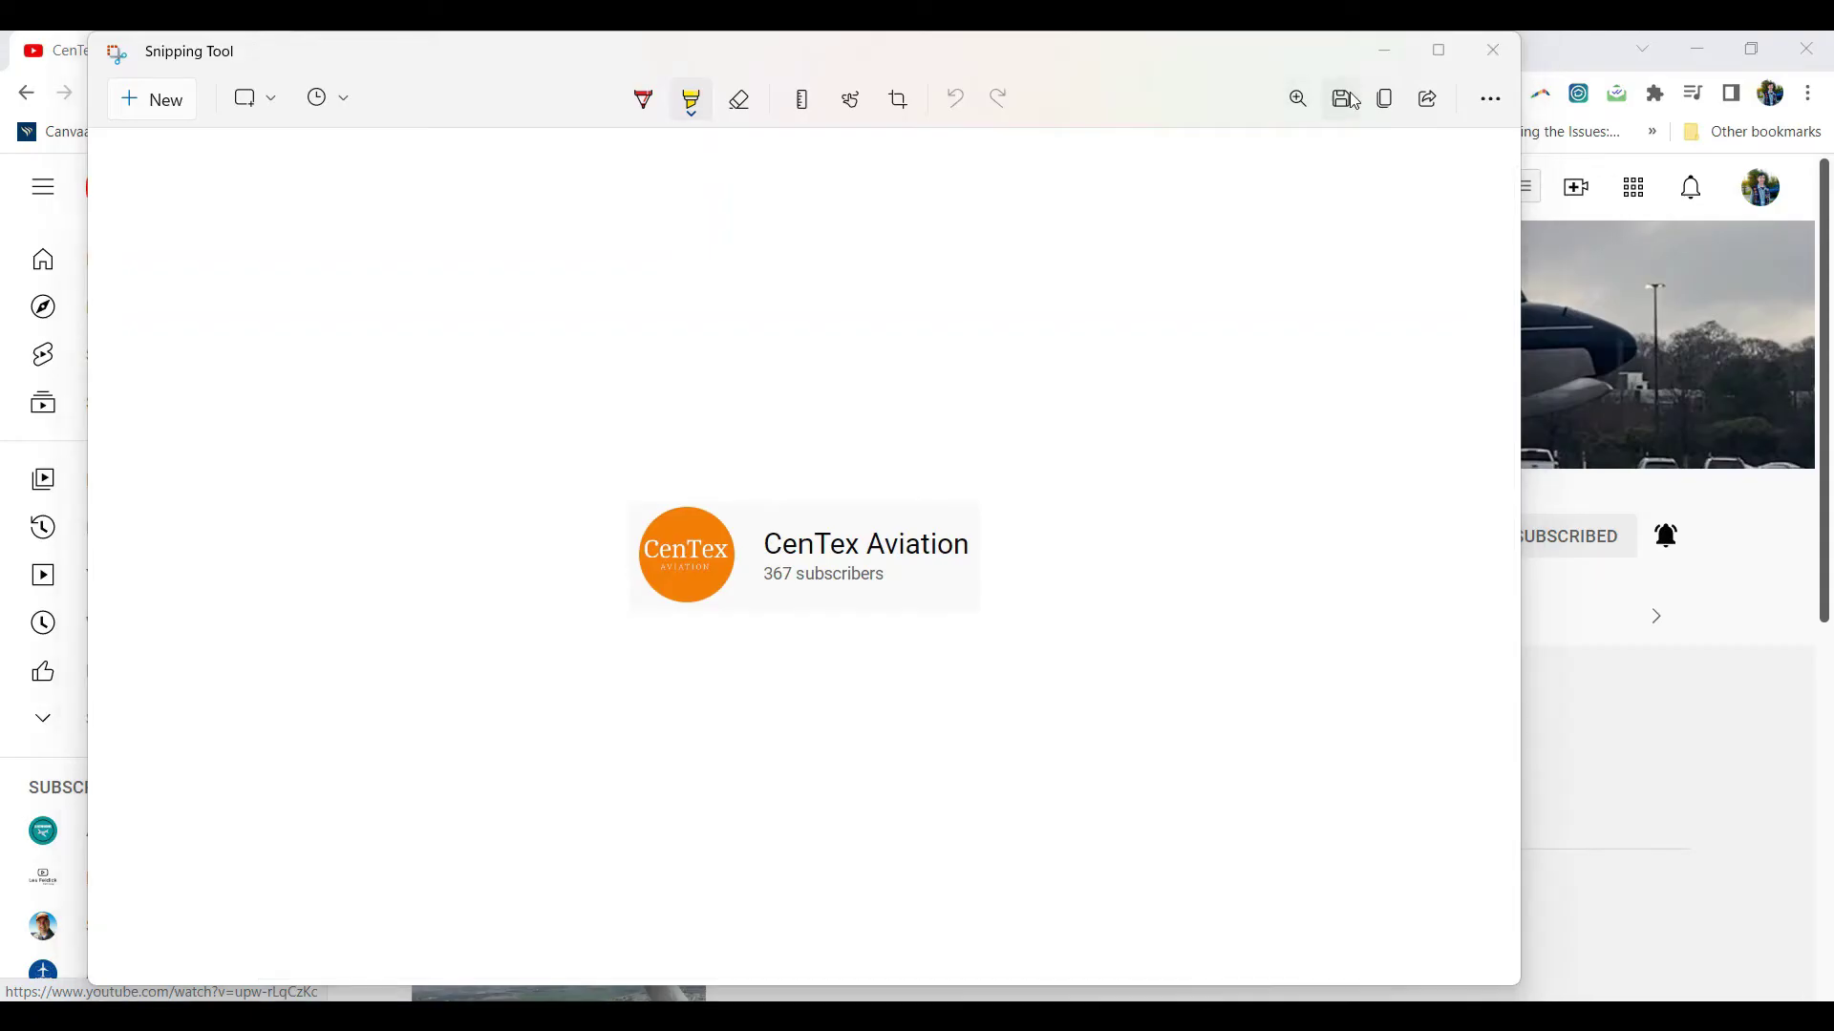
left_click(1346, 100)
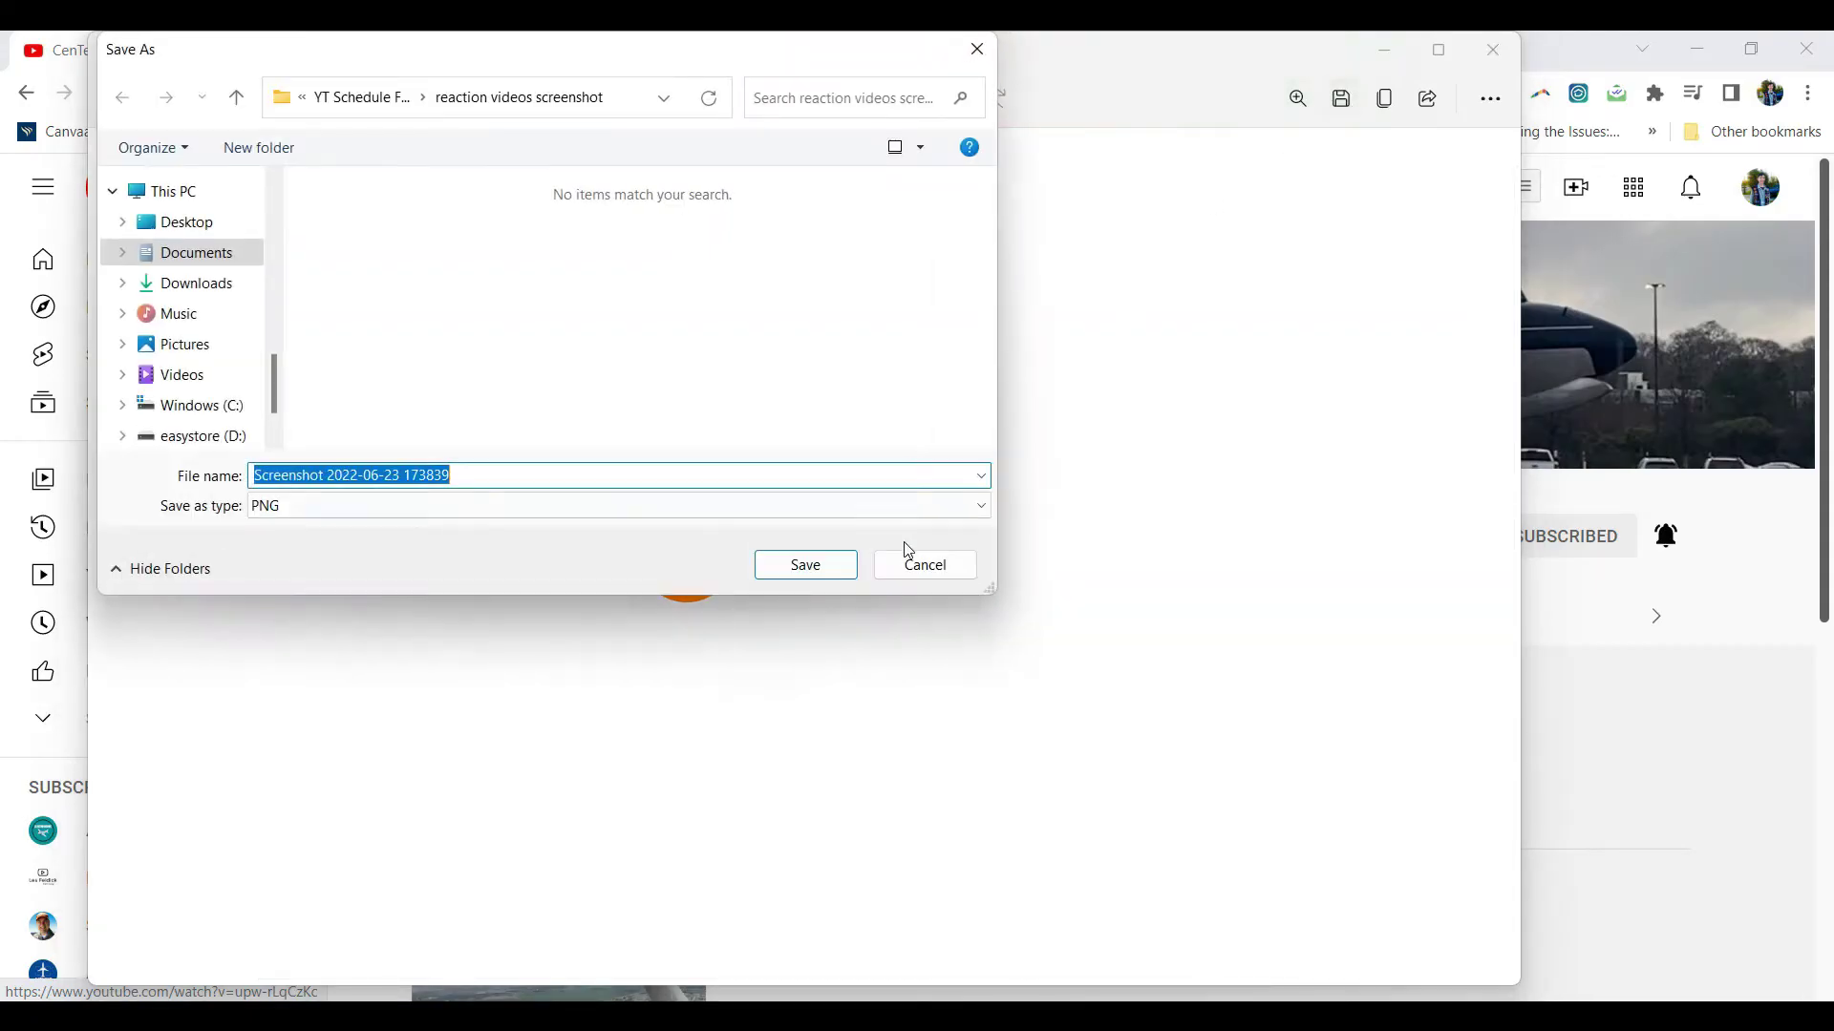
left_click(836, 569)
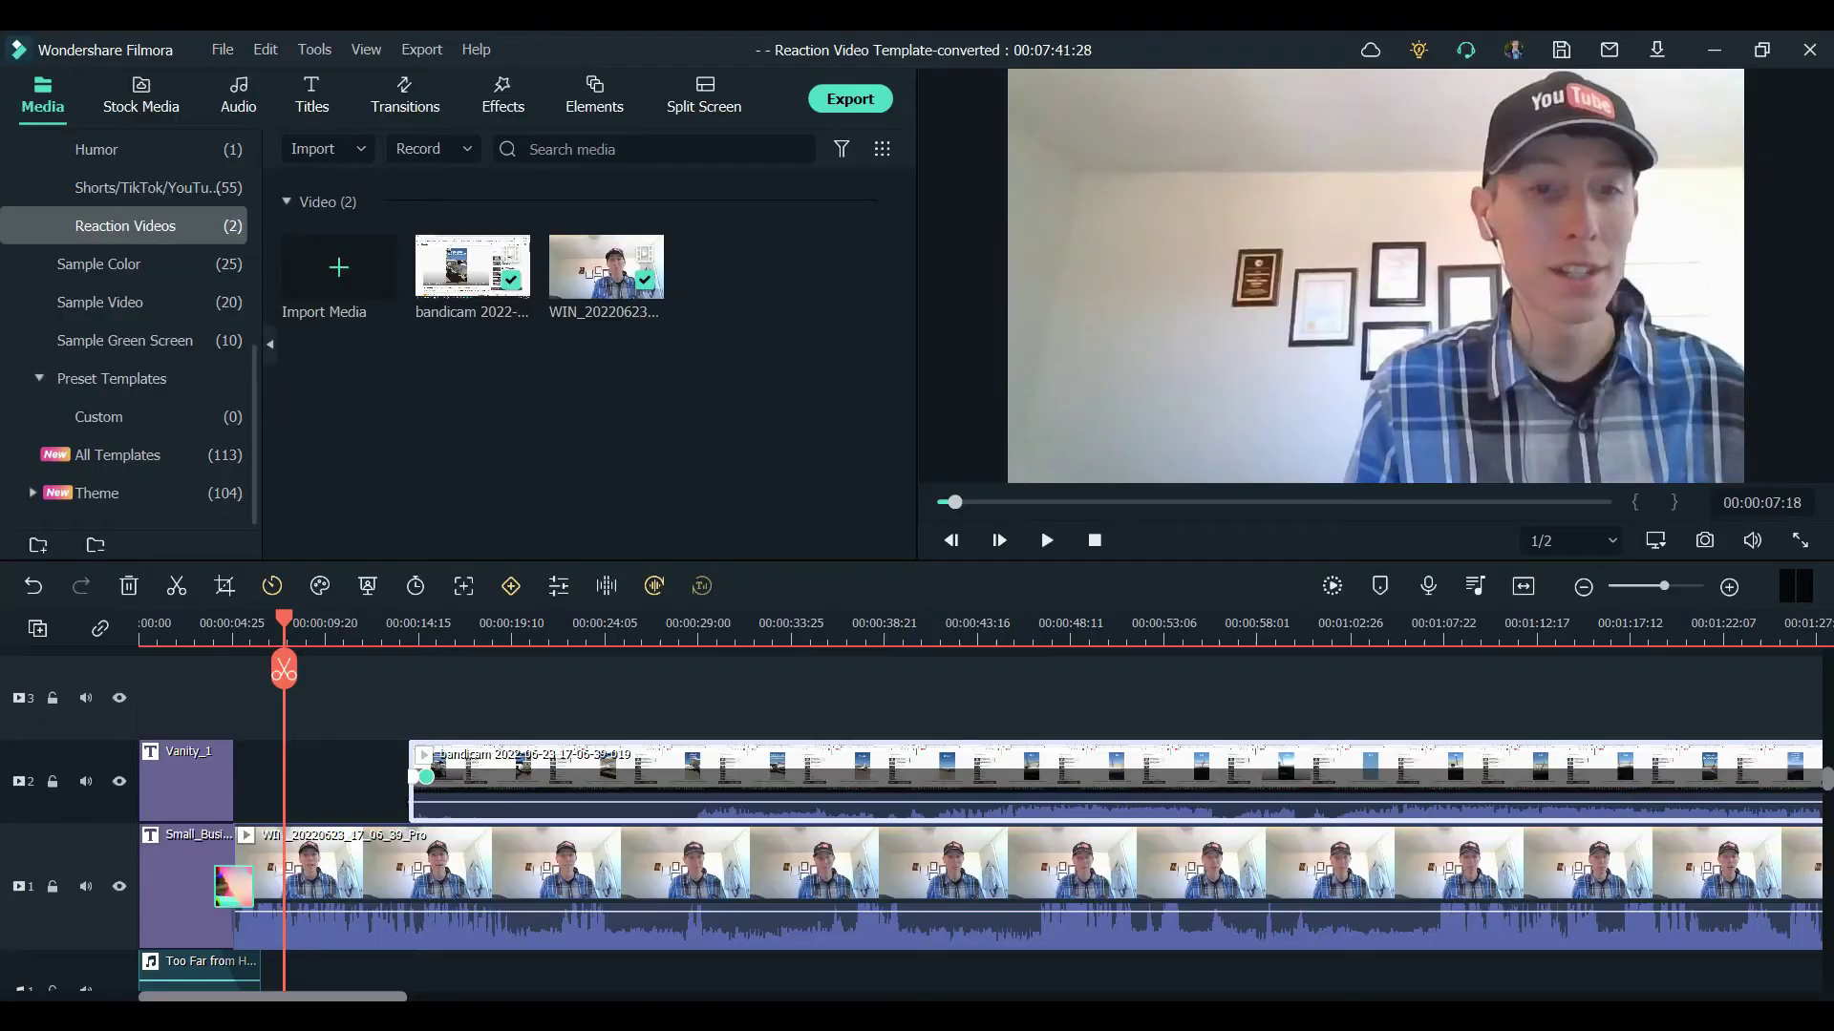
double_click(605, 456)
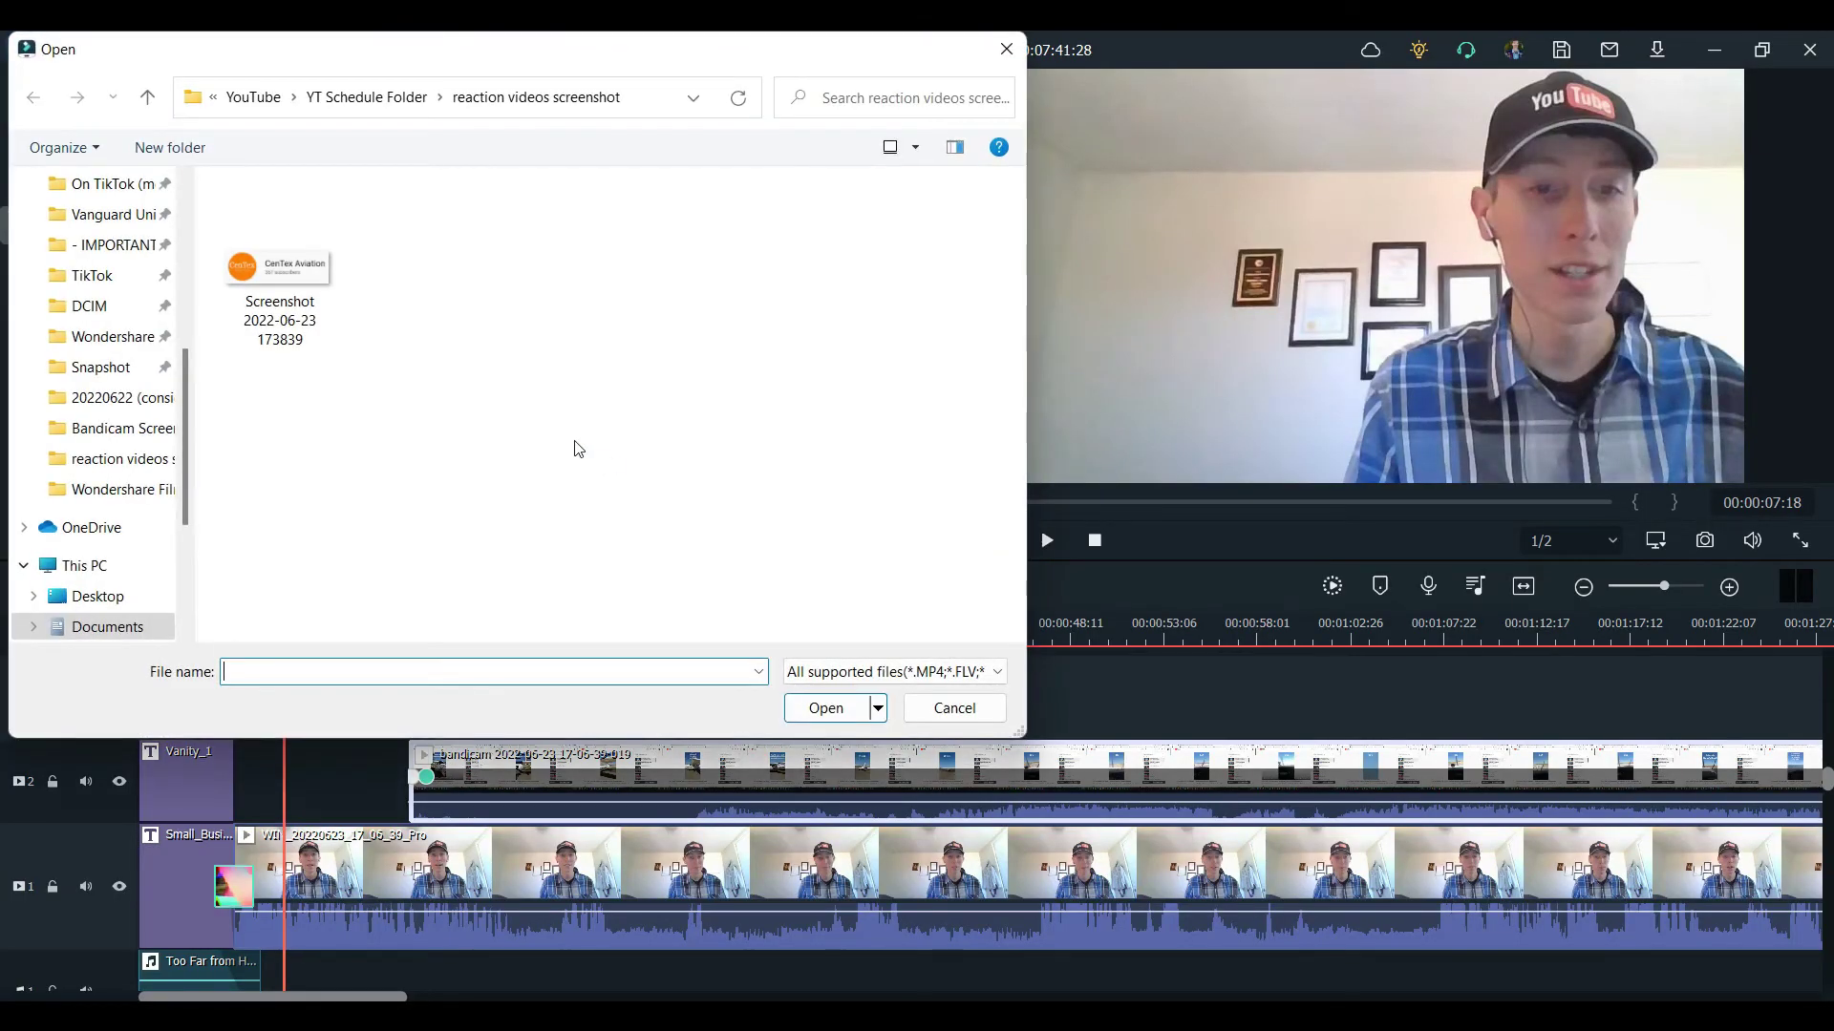
left_click(288, 278)
double_click(289, 279)
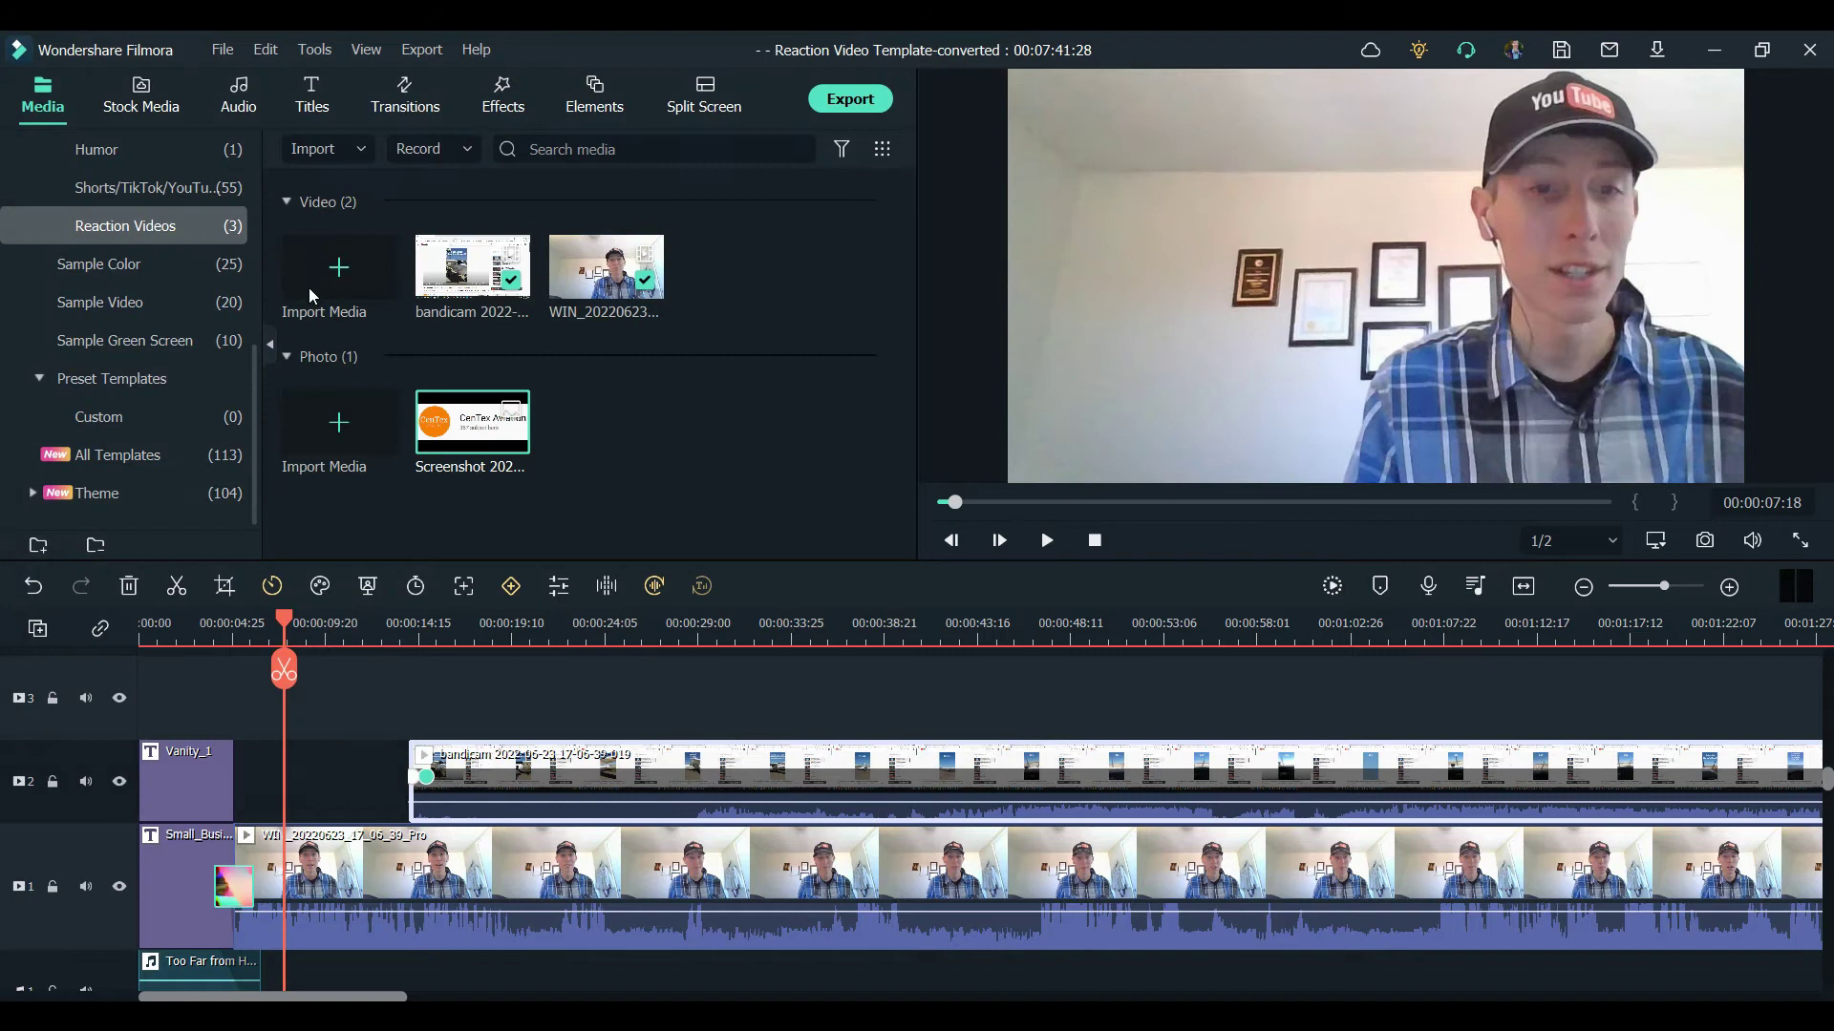
Step: Place the channel screenshot on video track 2 at 00:00:07:18, and scale it down to sit beside the speaker's face
left_click_drag(459, 437, 313, 818)
left_click_drag(1747, 391, 1420, 290)
left_click_drag(1269, 229, 1242, 315)
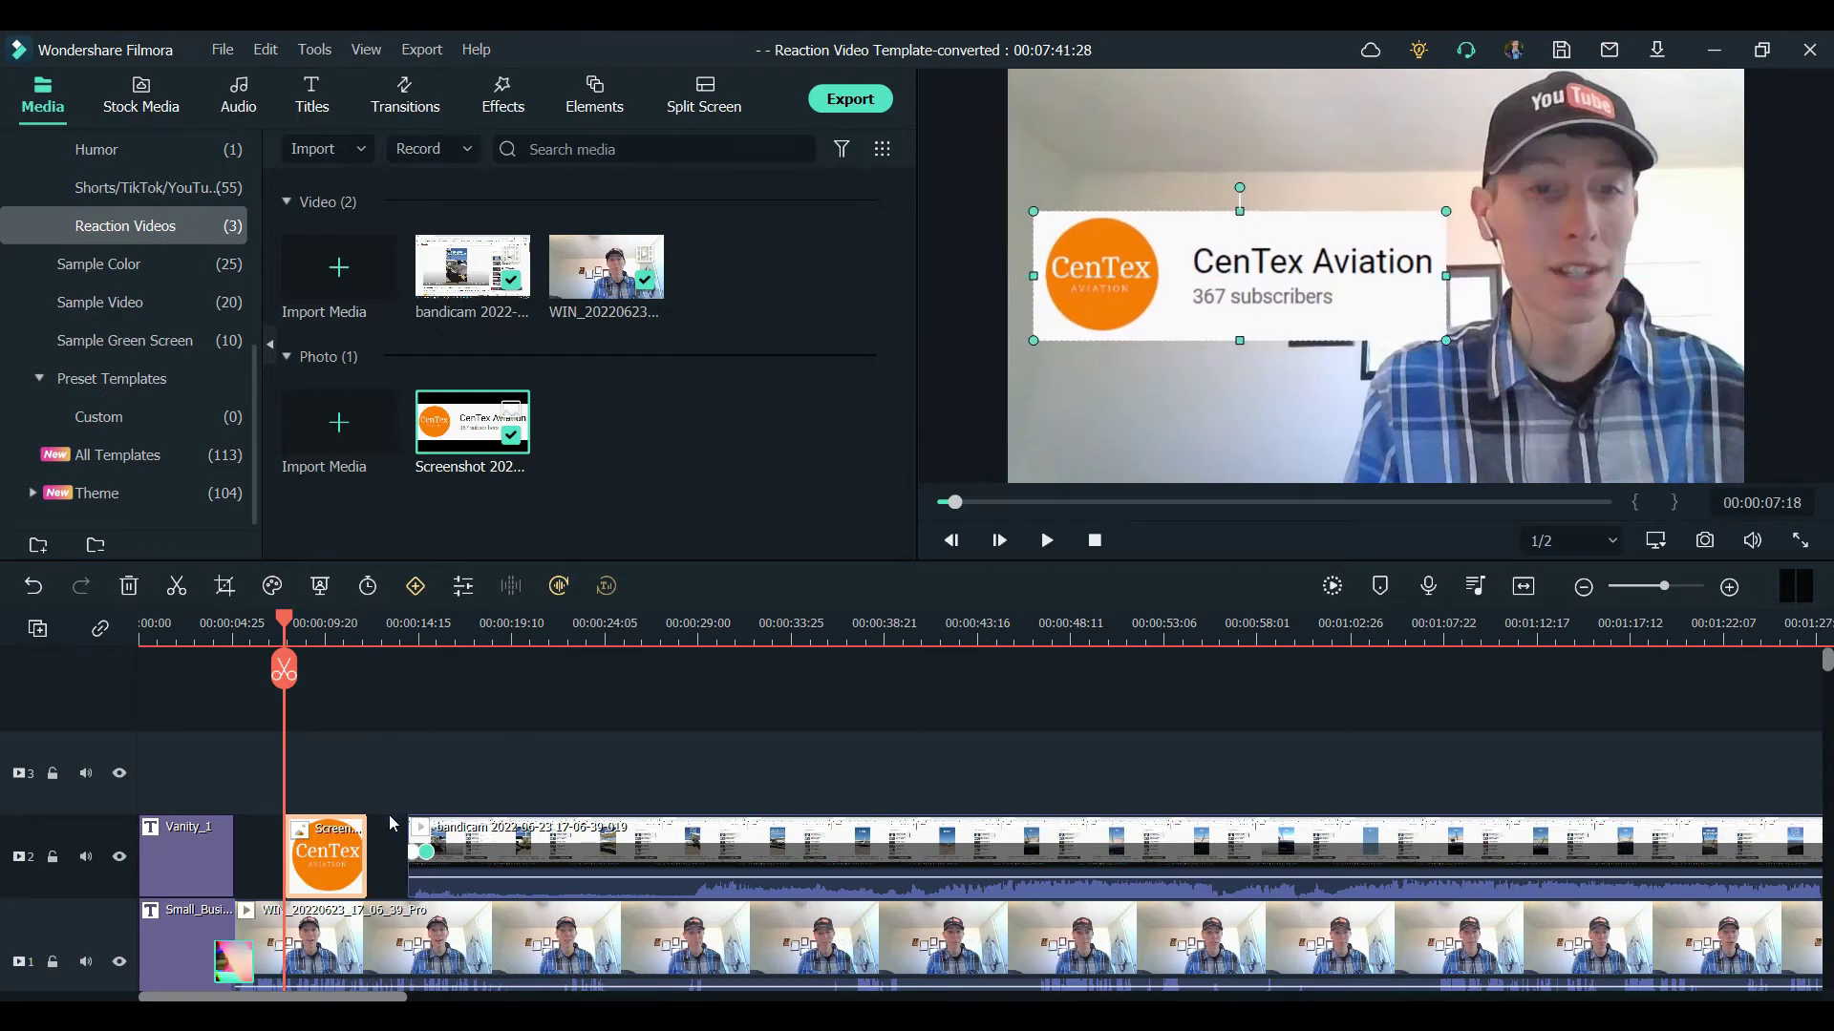
Step: Apply the Vortex In animation to the screenshot's start and Zoom Out to its end, and play the section back
double_click(336, 846)
left_click(192, 96)
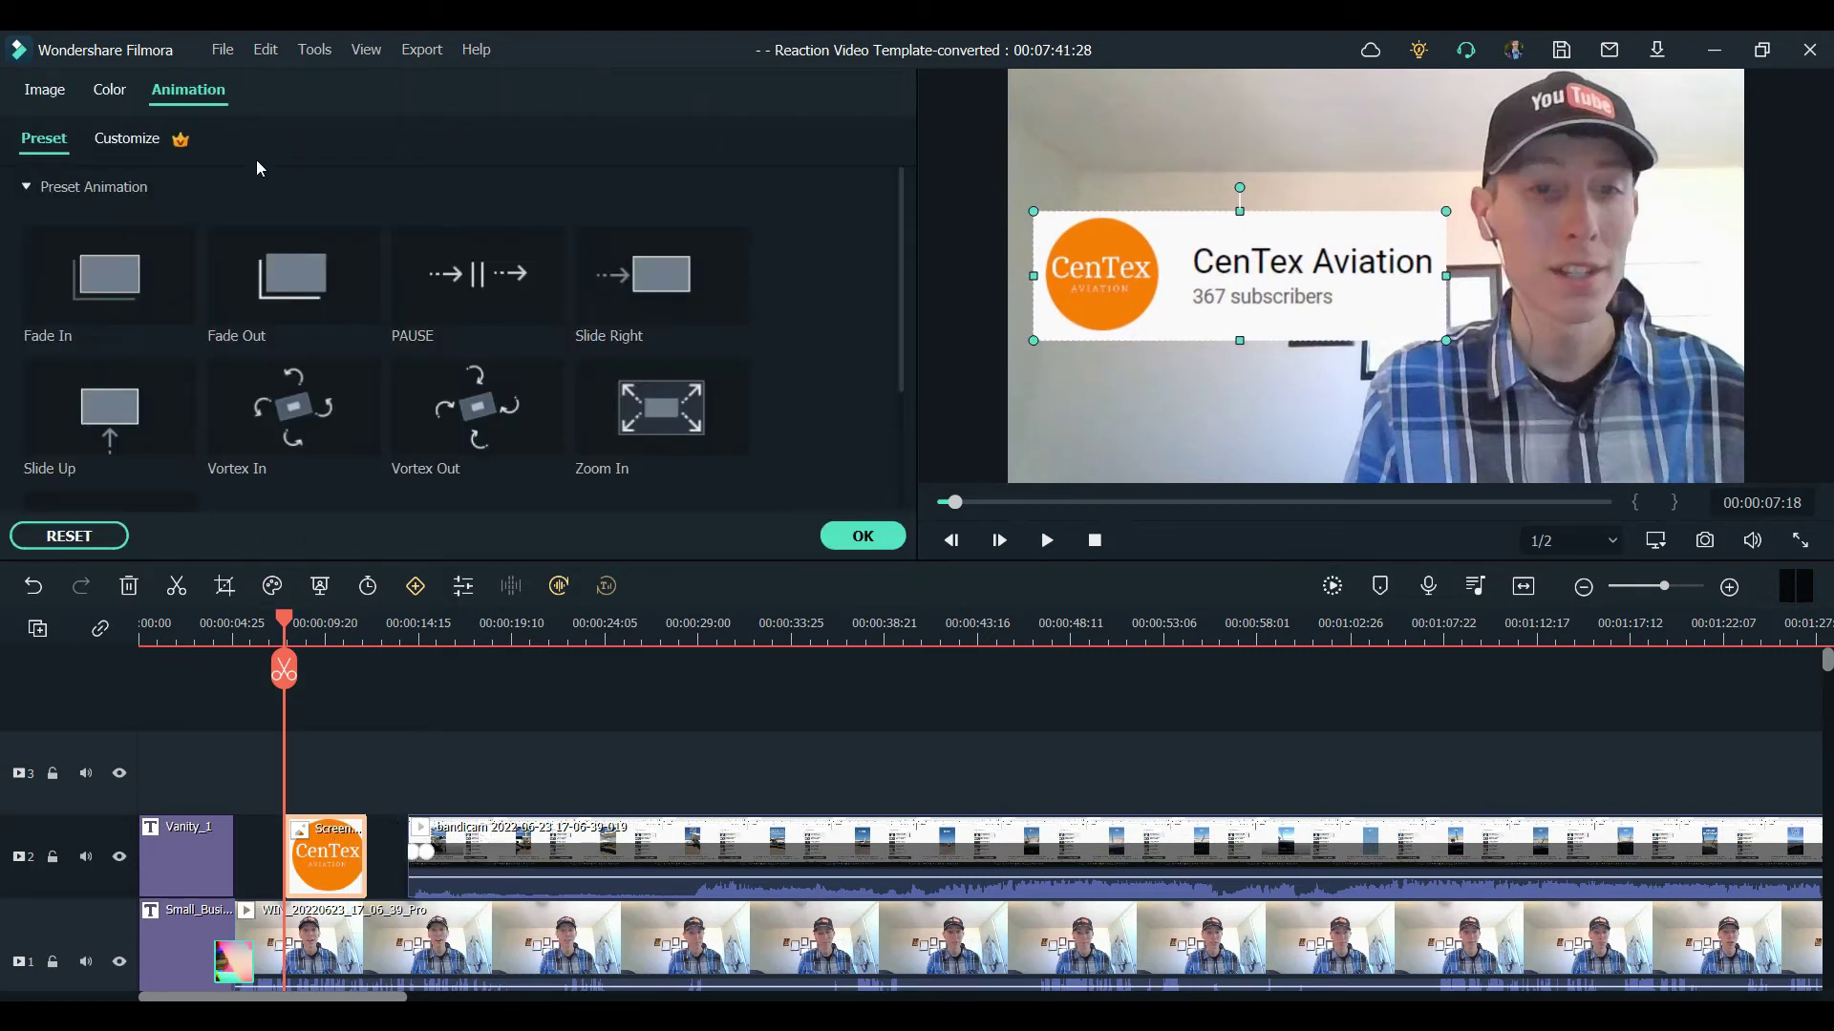
left_click_drag(283, 418, 307, 890)
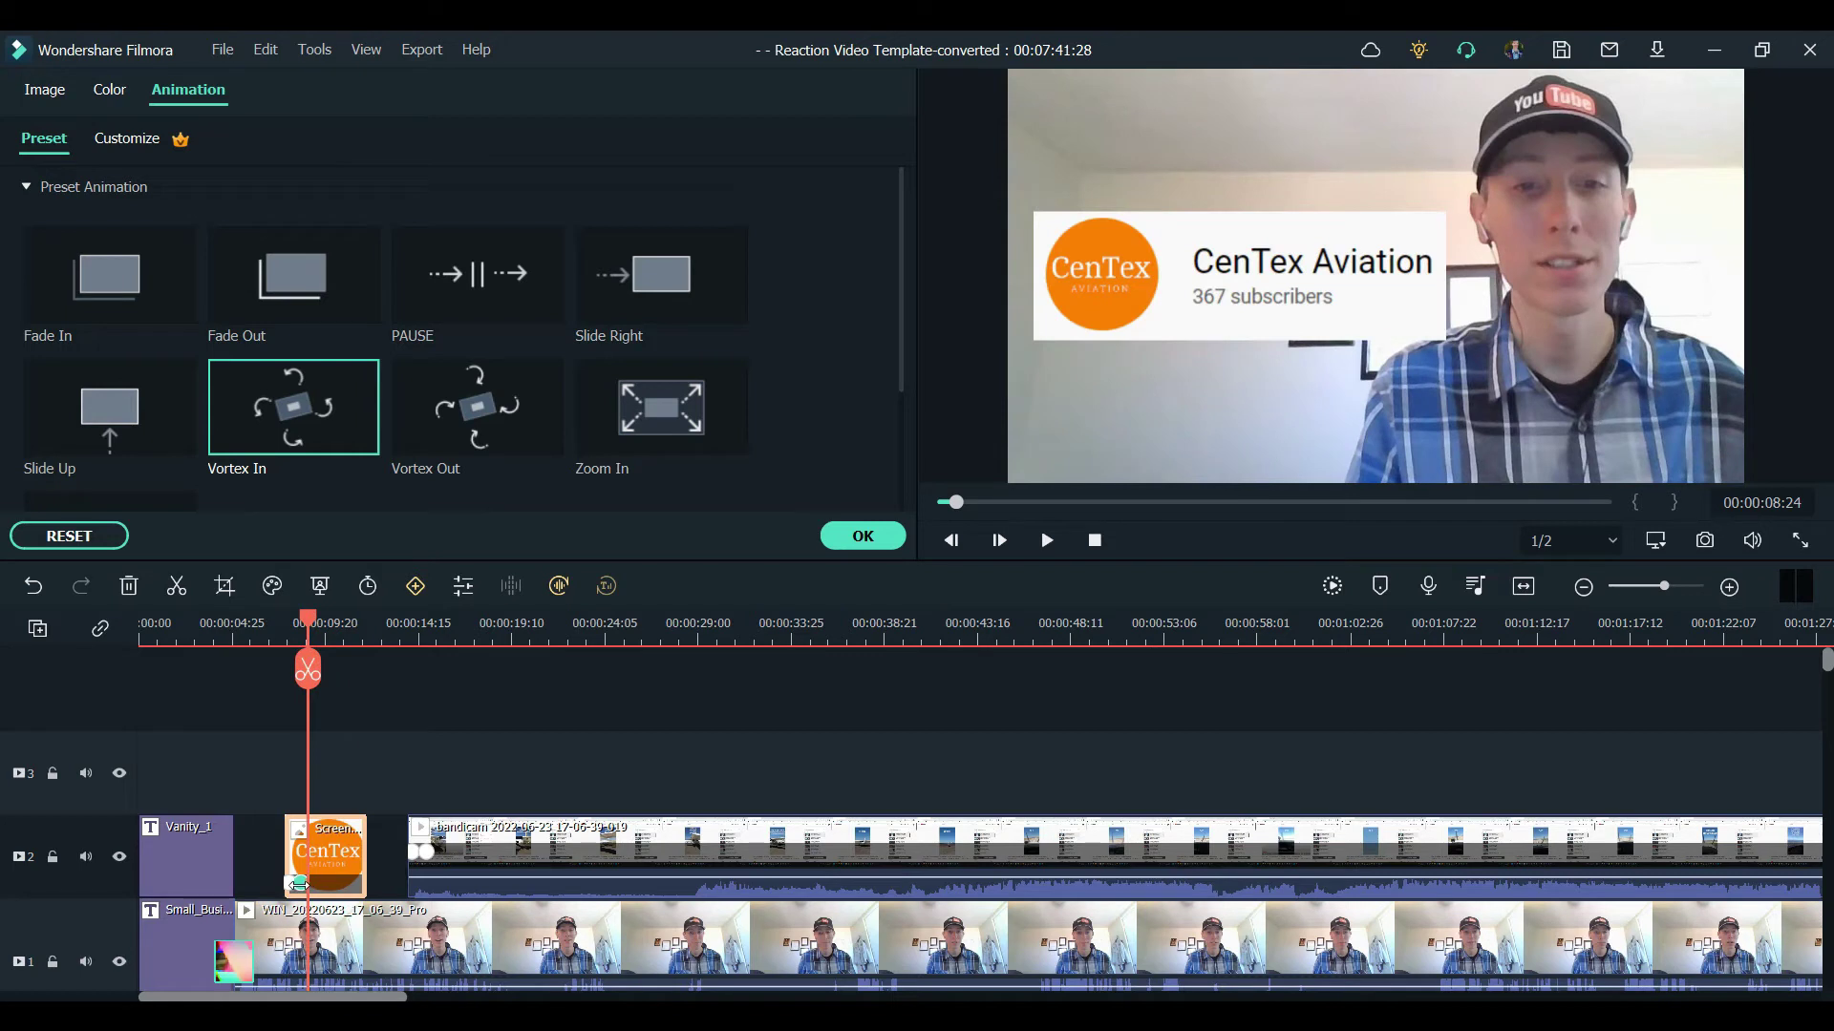
scroll(433, 481, "down", 2)
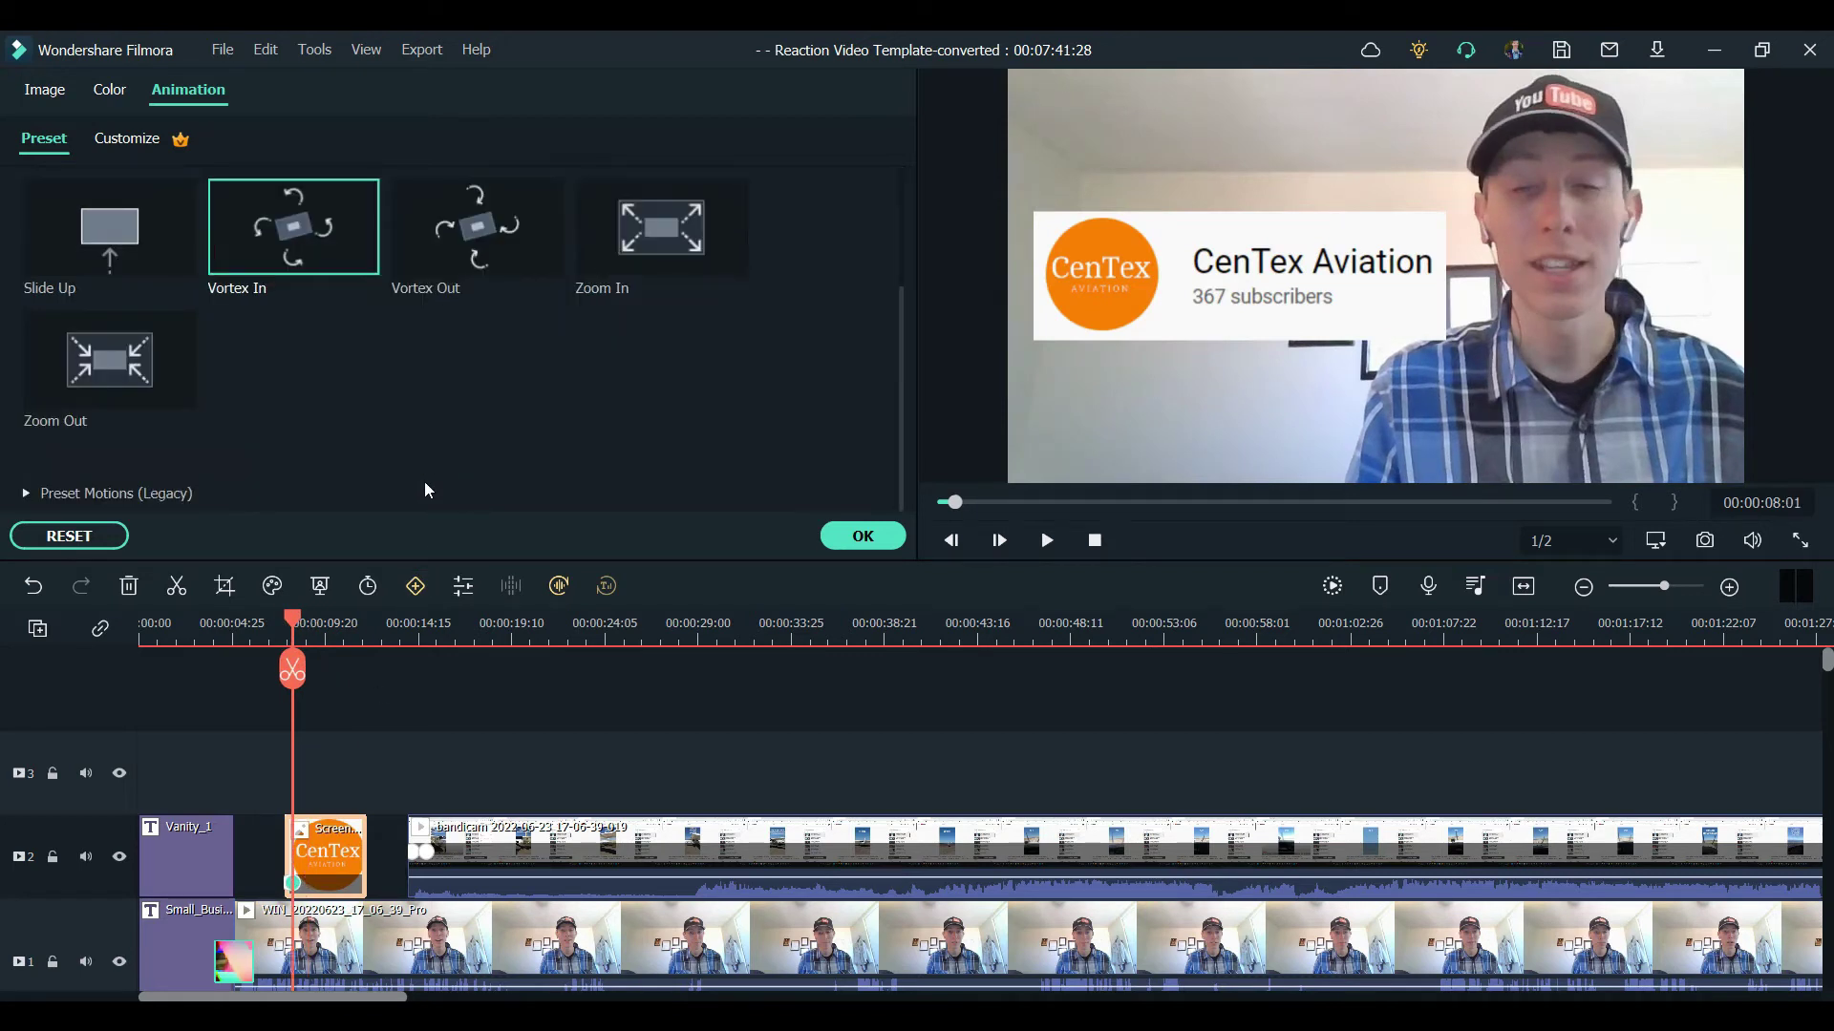
mouse_move(111, 386)
left_mouse_down()
mouse_move(449, 893)
mouse_move(351, 872)
left_mouse_up()
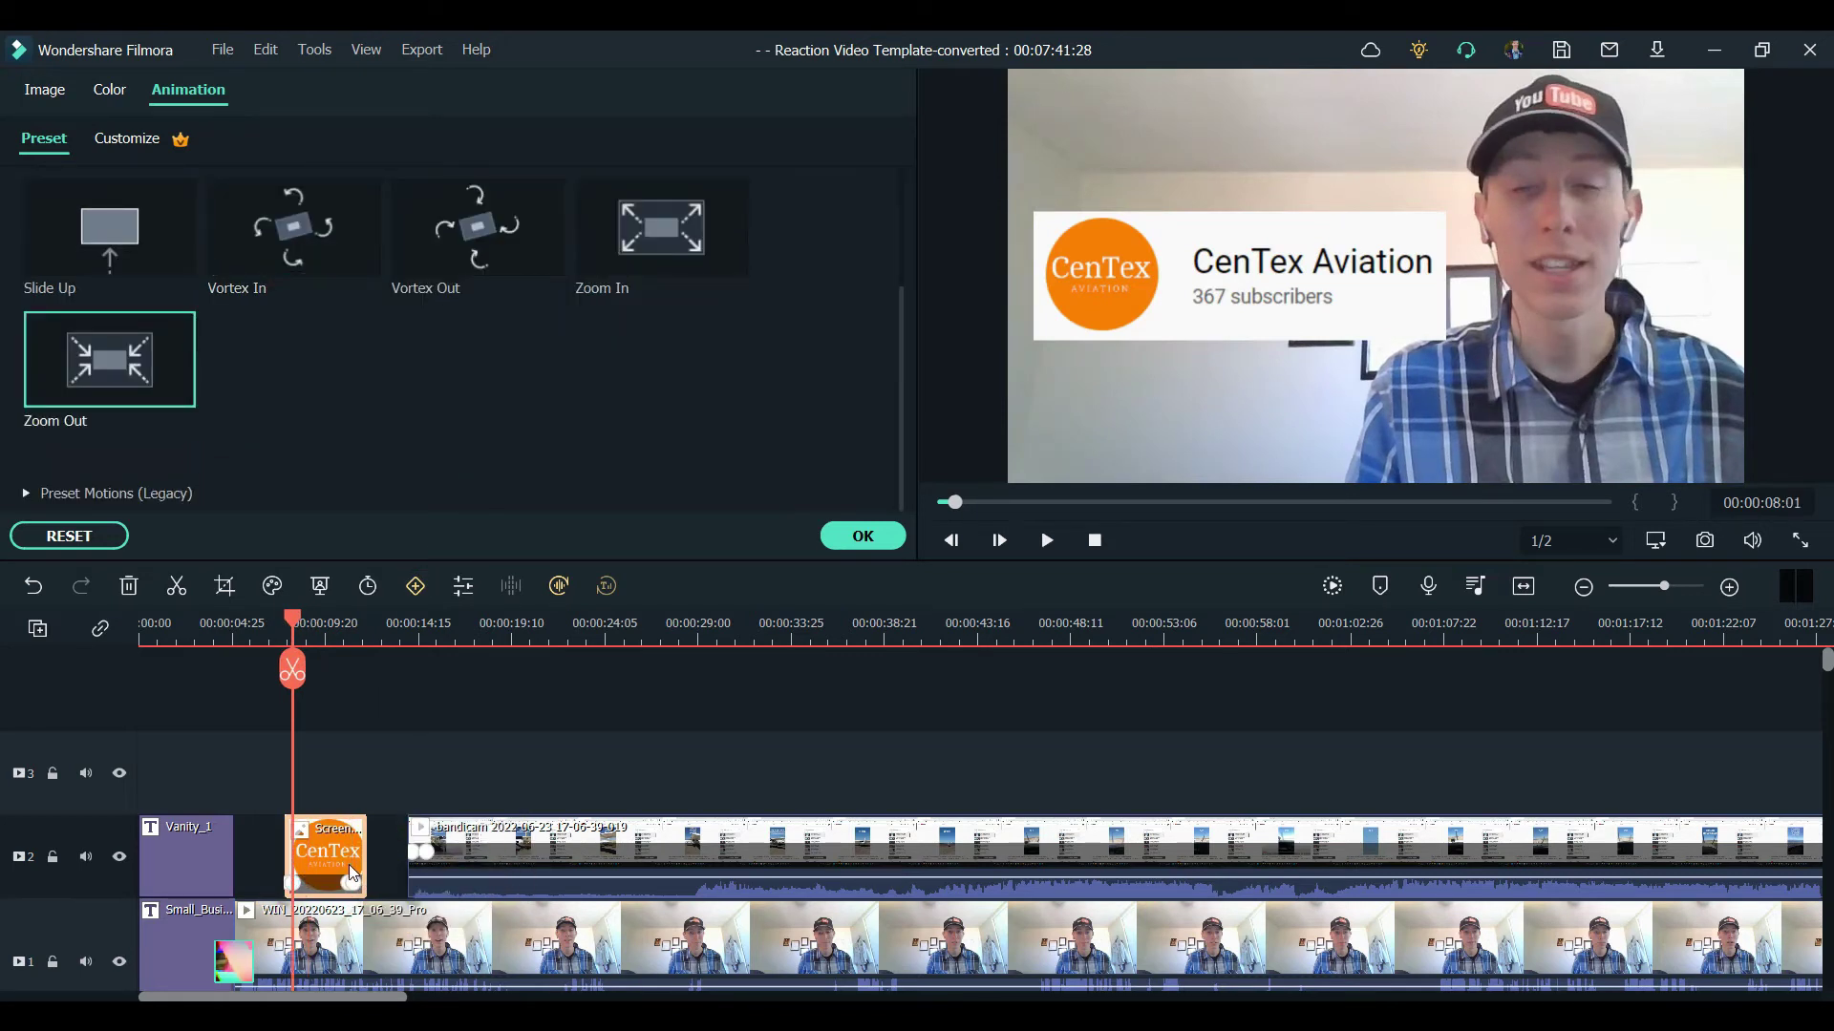
left_click(273, 634)
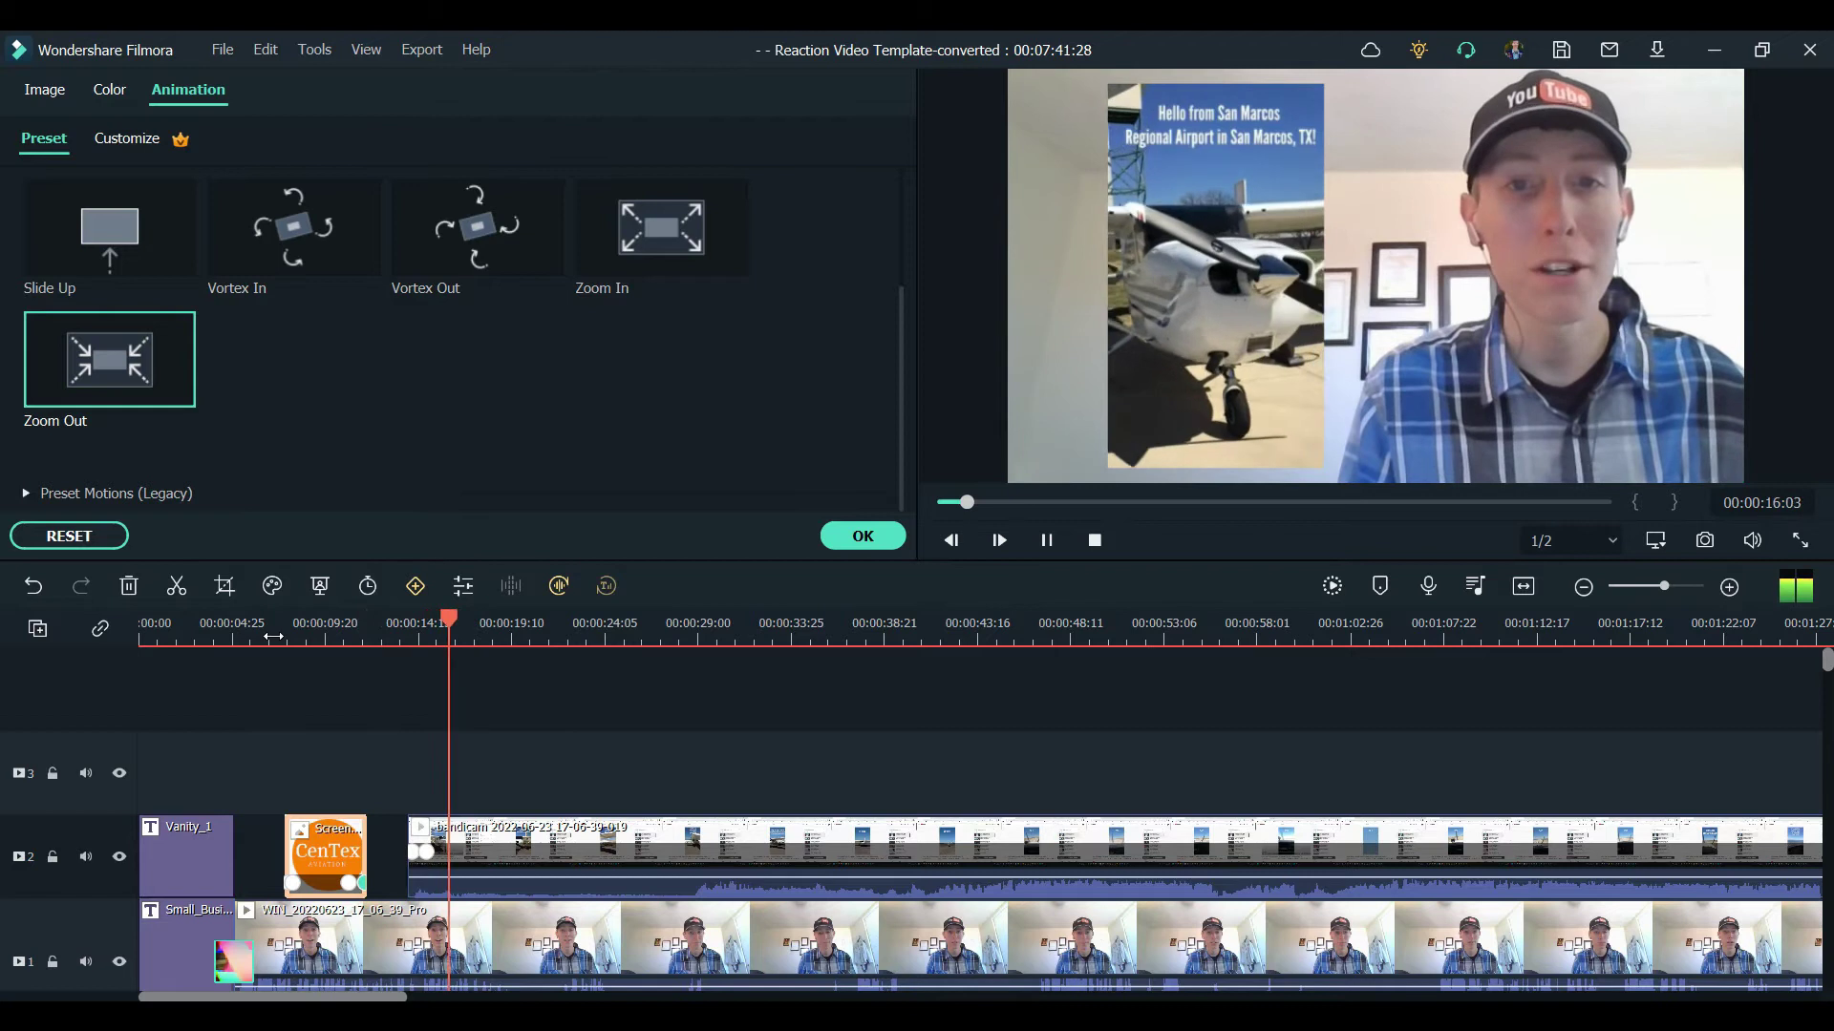
key("space")
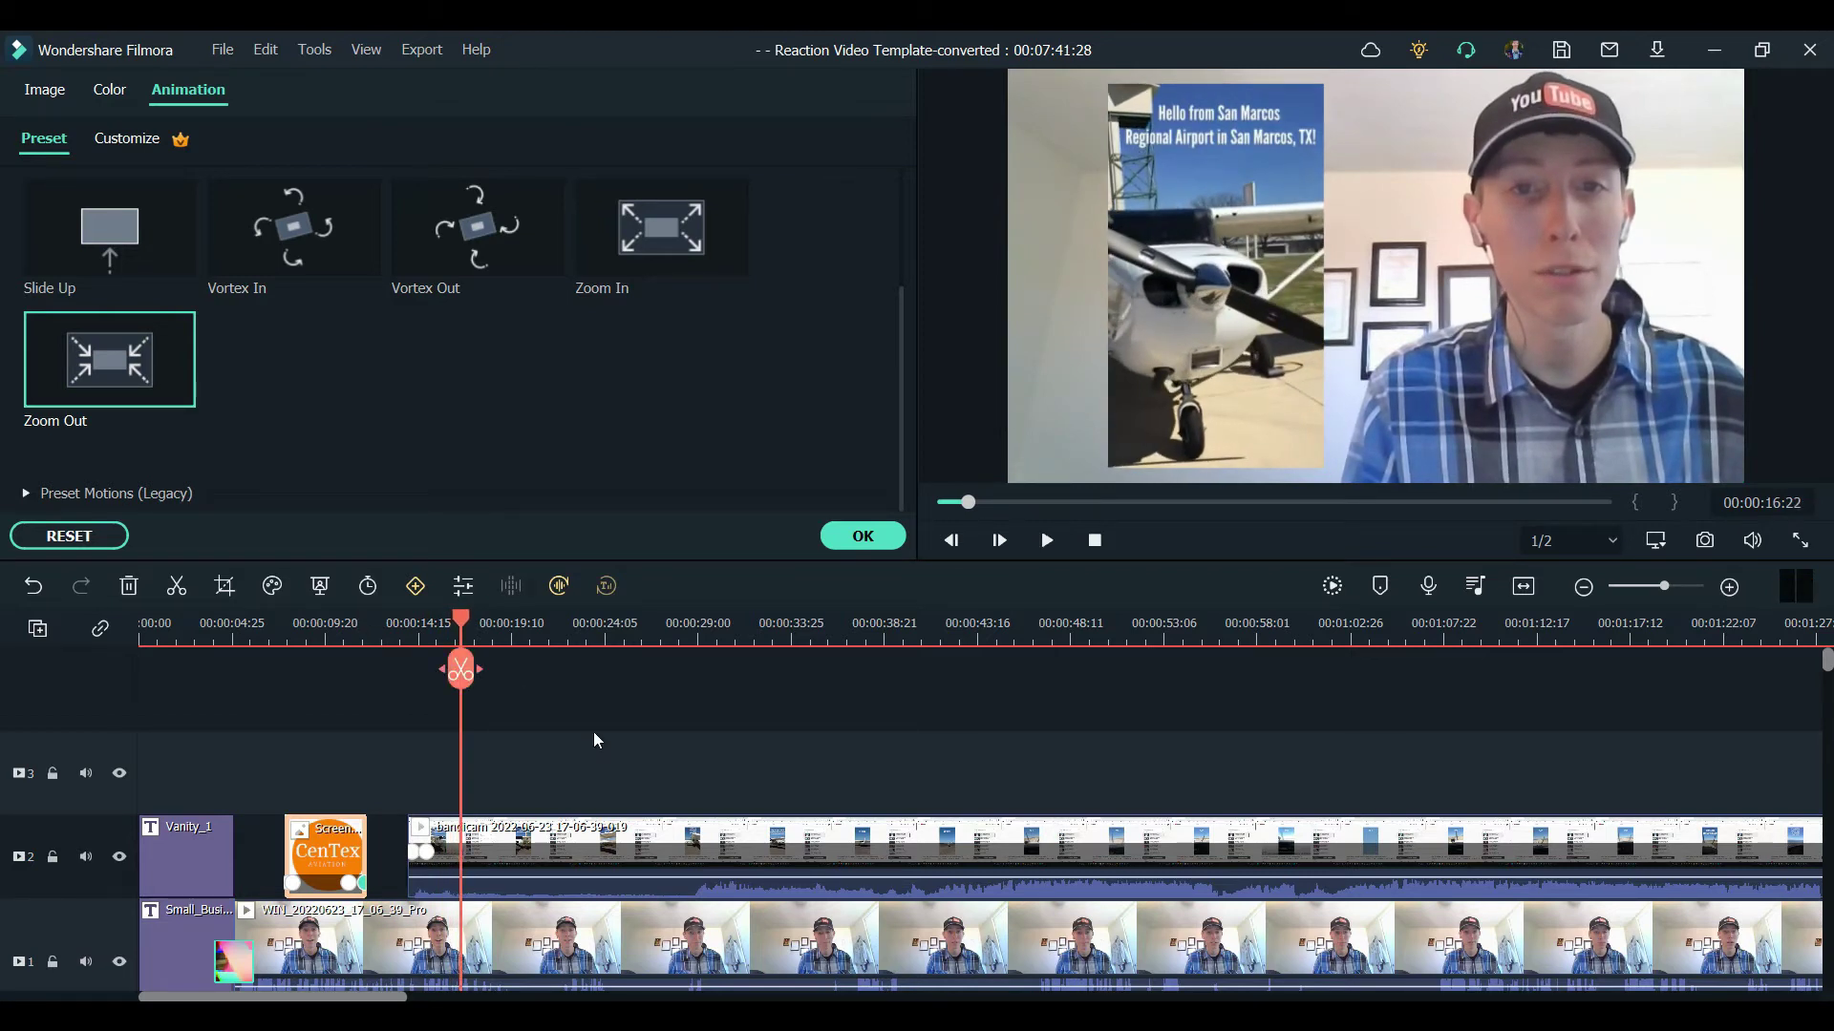
Step: Close the animation settings and play through the timeline to about 00:00:57 to look for stretches worth cutting
scroll(840, 765, "down", 5)
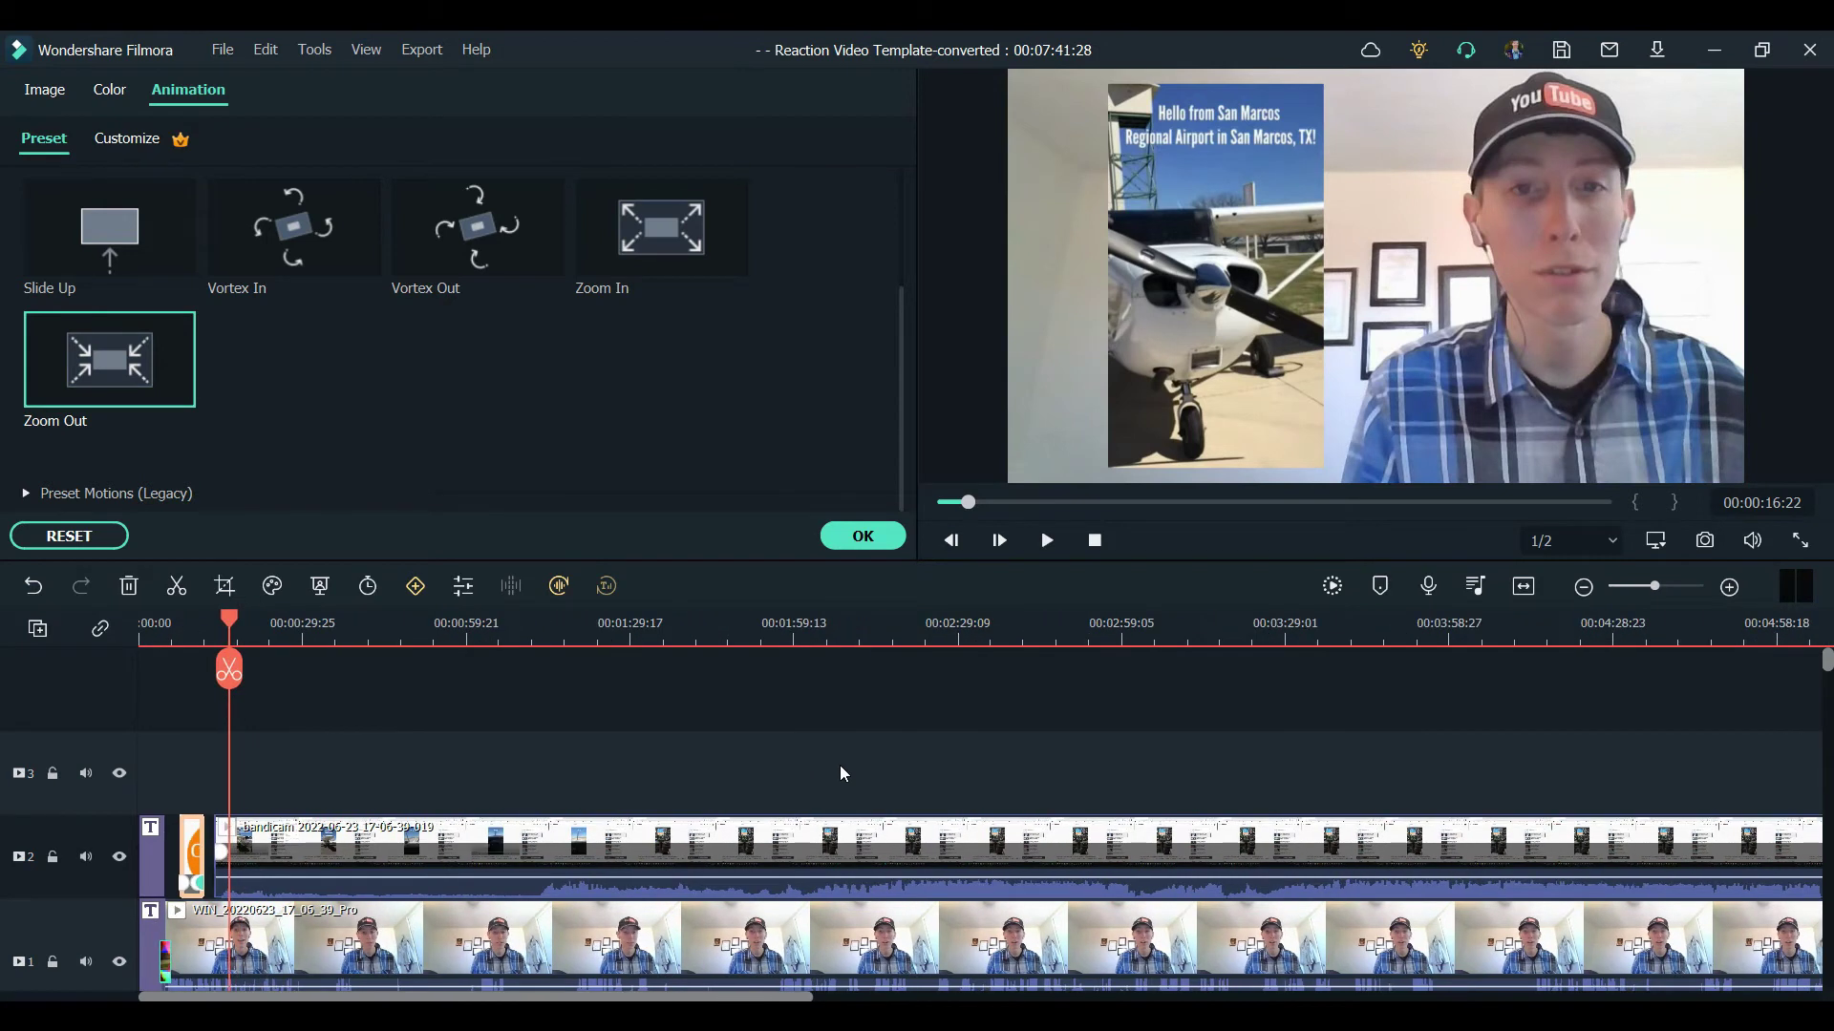
scroll(840, 766, "down", 3)
scroll(840, 766, "down", 3)
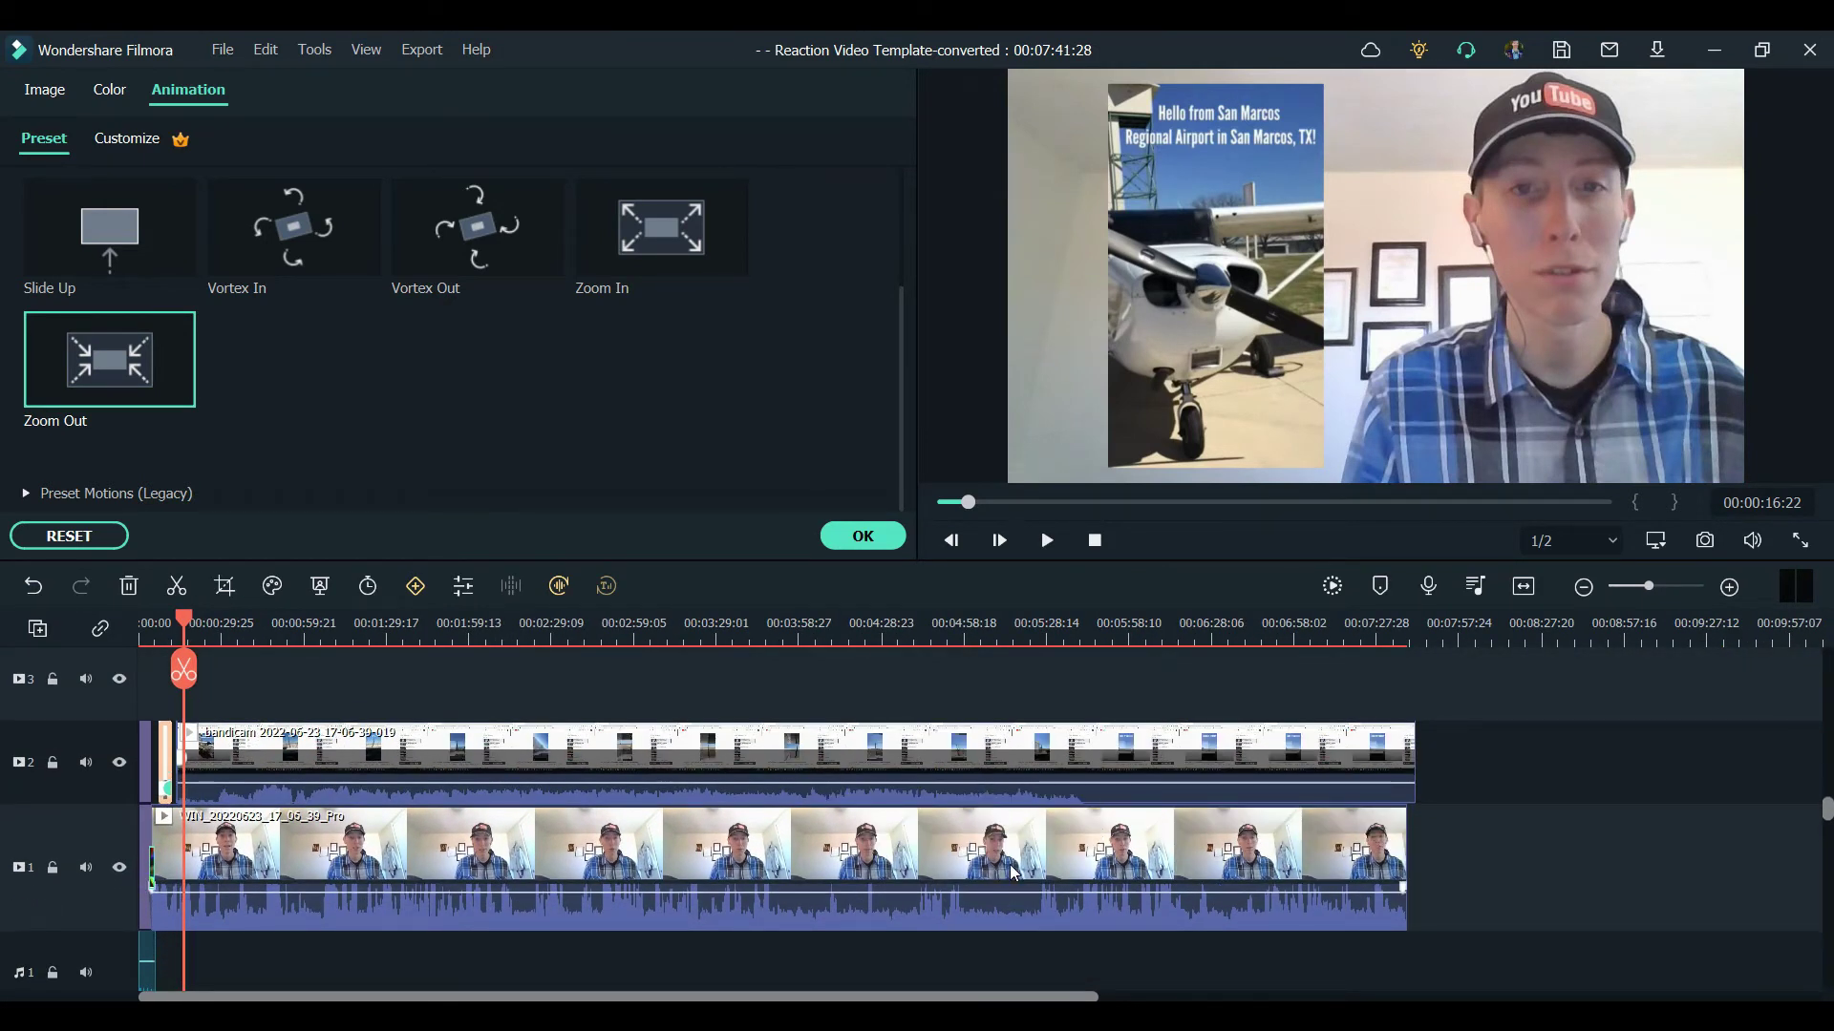
left_click(880, 543)
key("space")
left_click_drag(1649, 586, 1669, 586)
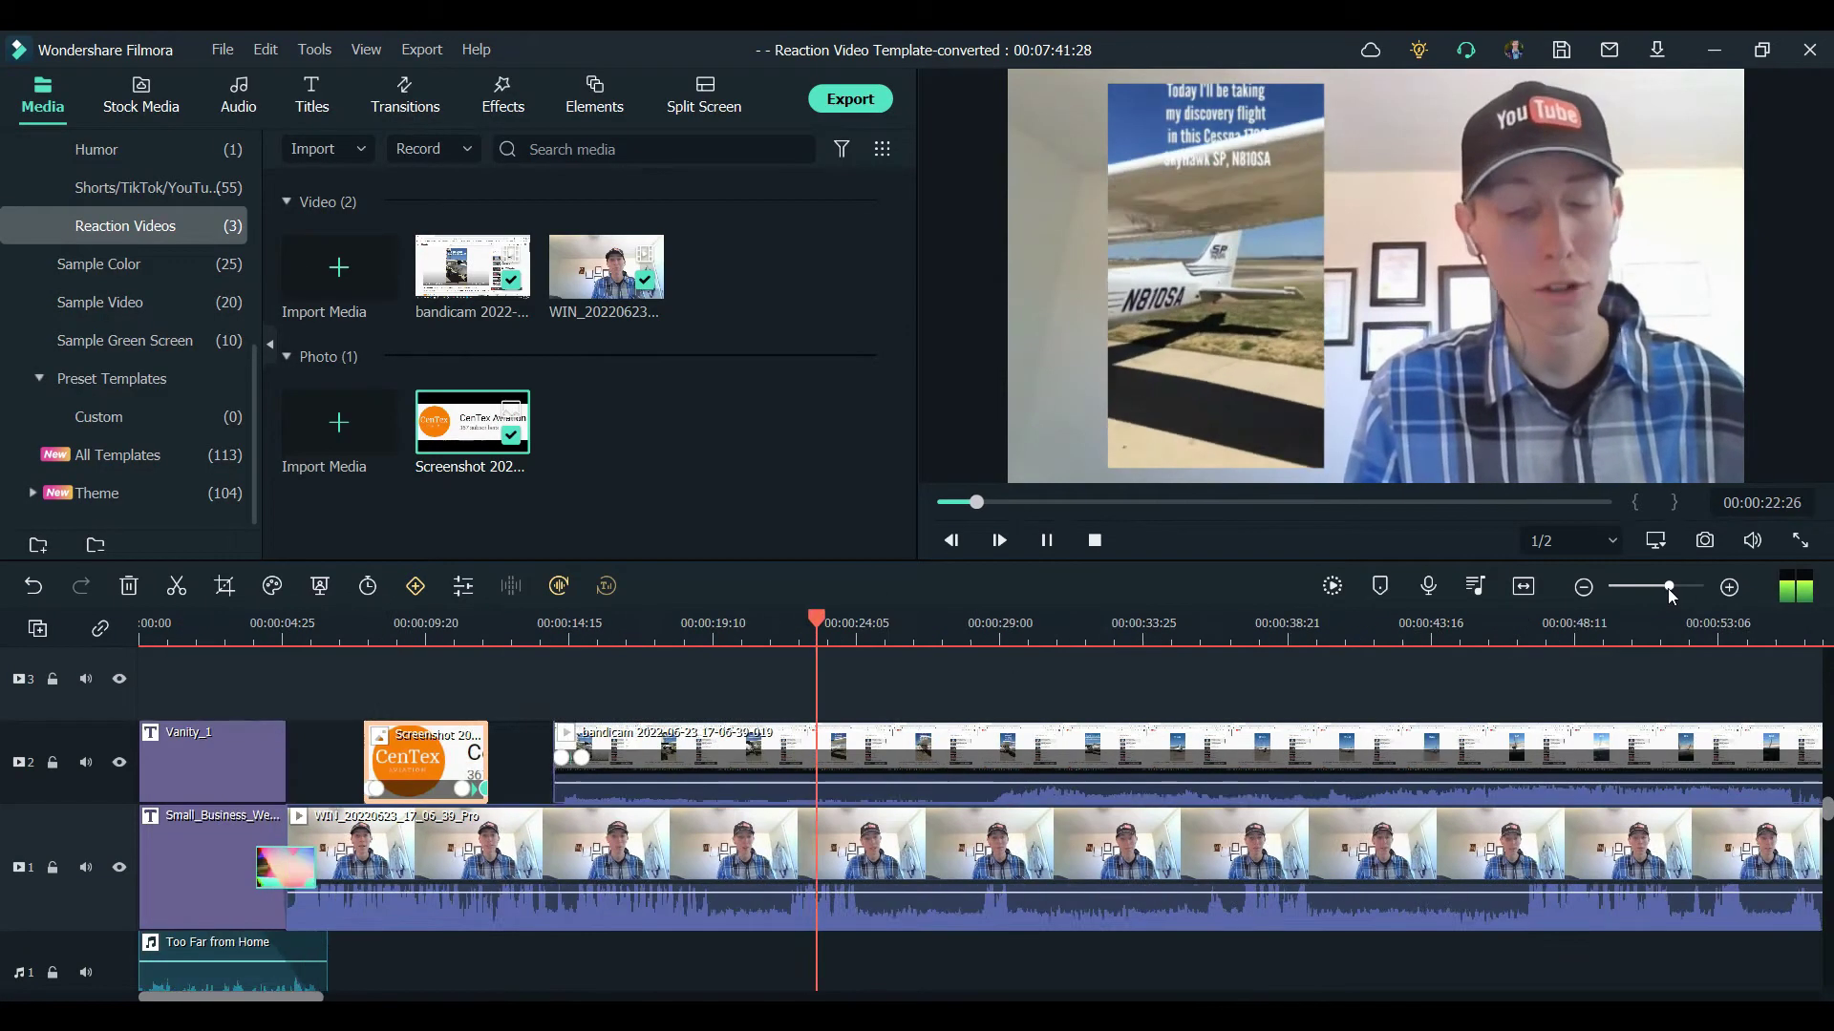
scroll(1392, 884, "right", 3)
scroll(1088, 822, "right", 5)
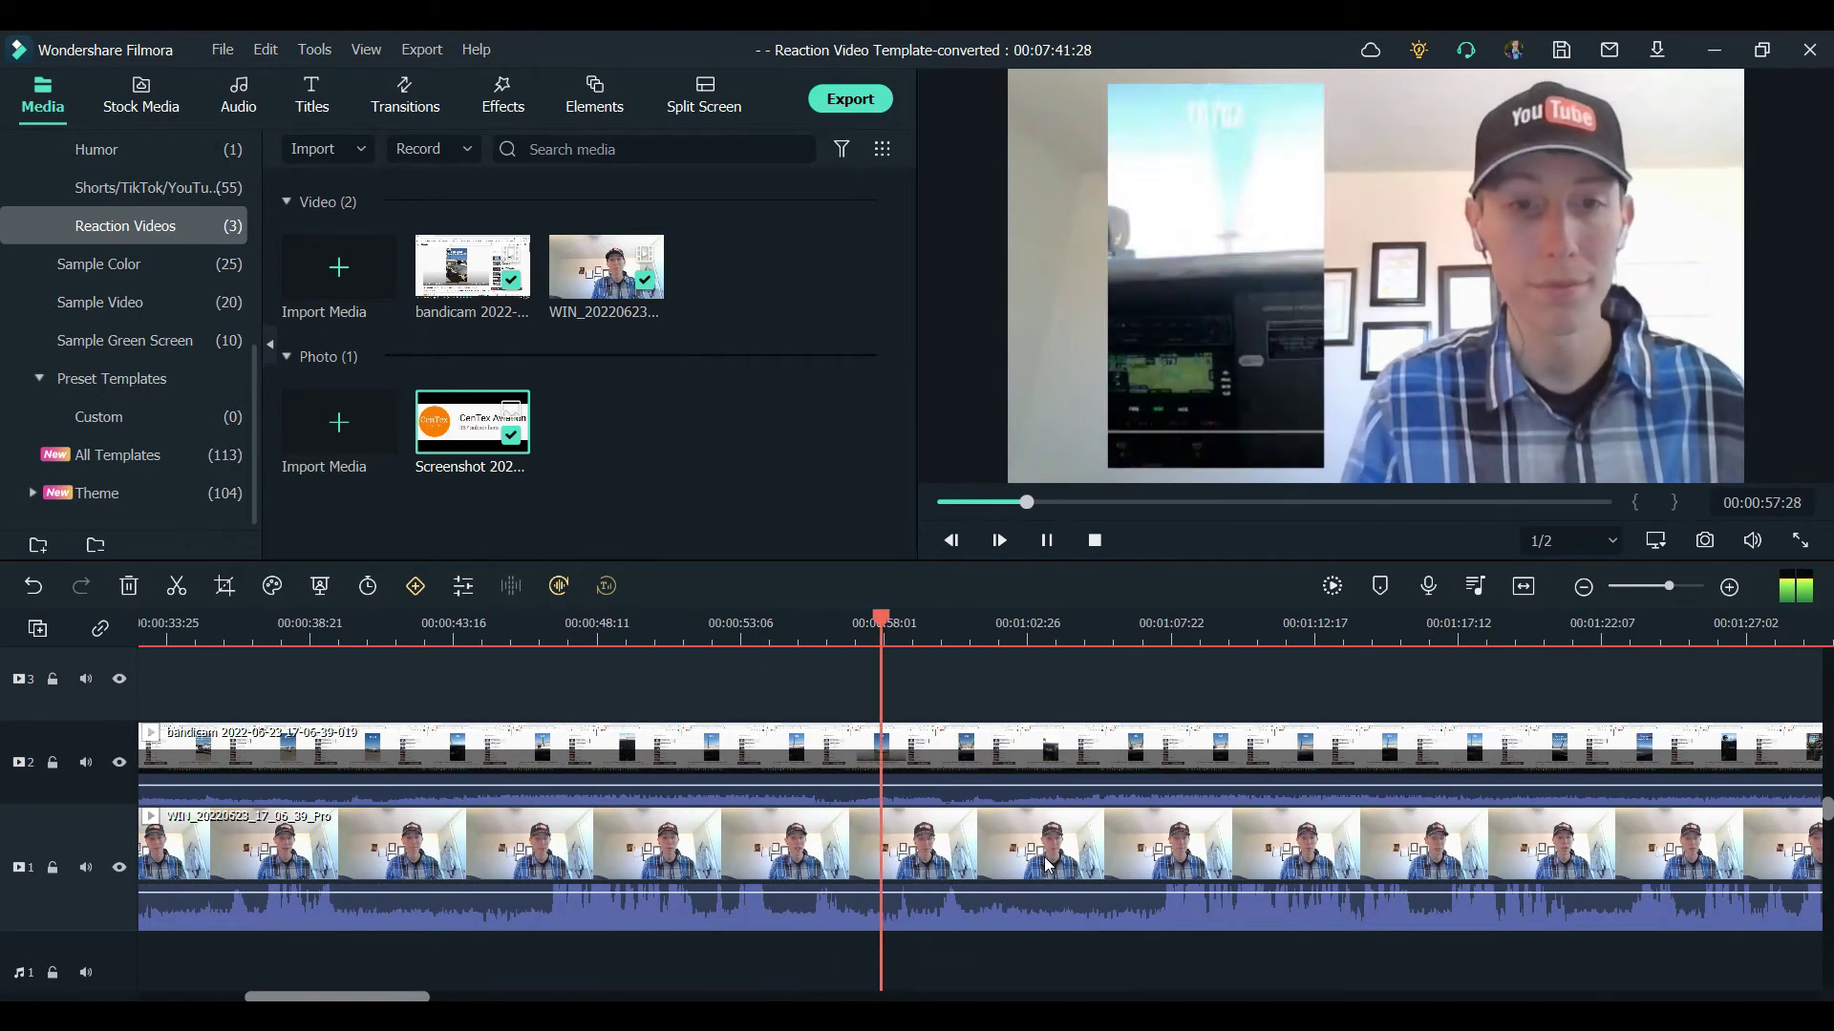
Step: Split both video tracks around the uneventful stretch and ripple-delete it so the footage joins at 00:00:41:00
key("space")
key("ctrl+b")
left_click(364, 629)
left_click(426, 630)
key("ctrl+b")
key("shift+Delete")
key("space")
left_click(377, 630)
key("ctrl+b")
key("shift+Delete")
Step: Add a Dissolve transition to the cut at 00:00:41:00 on both video tracks and play on
left_click(405, 95)
left_click_drag(473, 218, 382, 867)
double_click(387, 878)
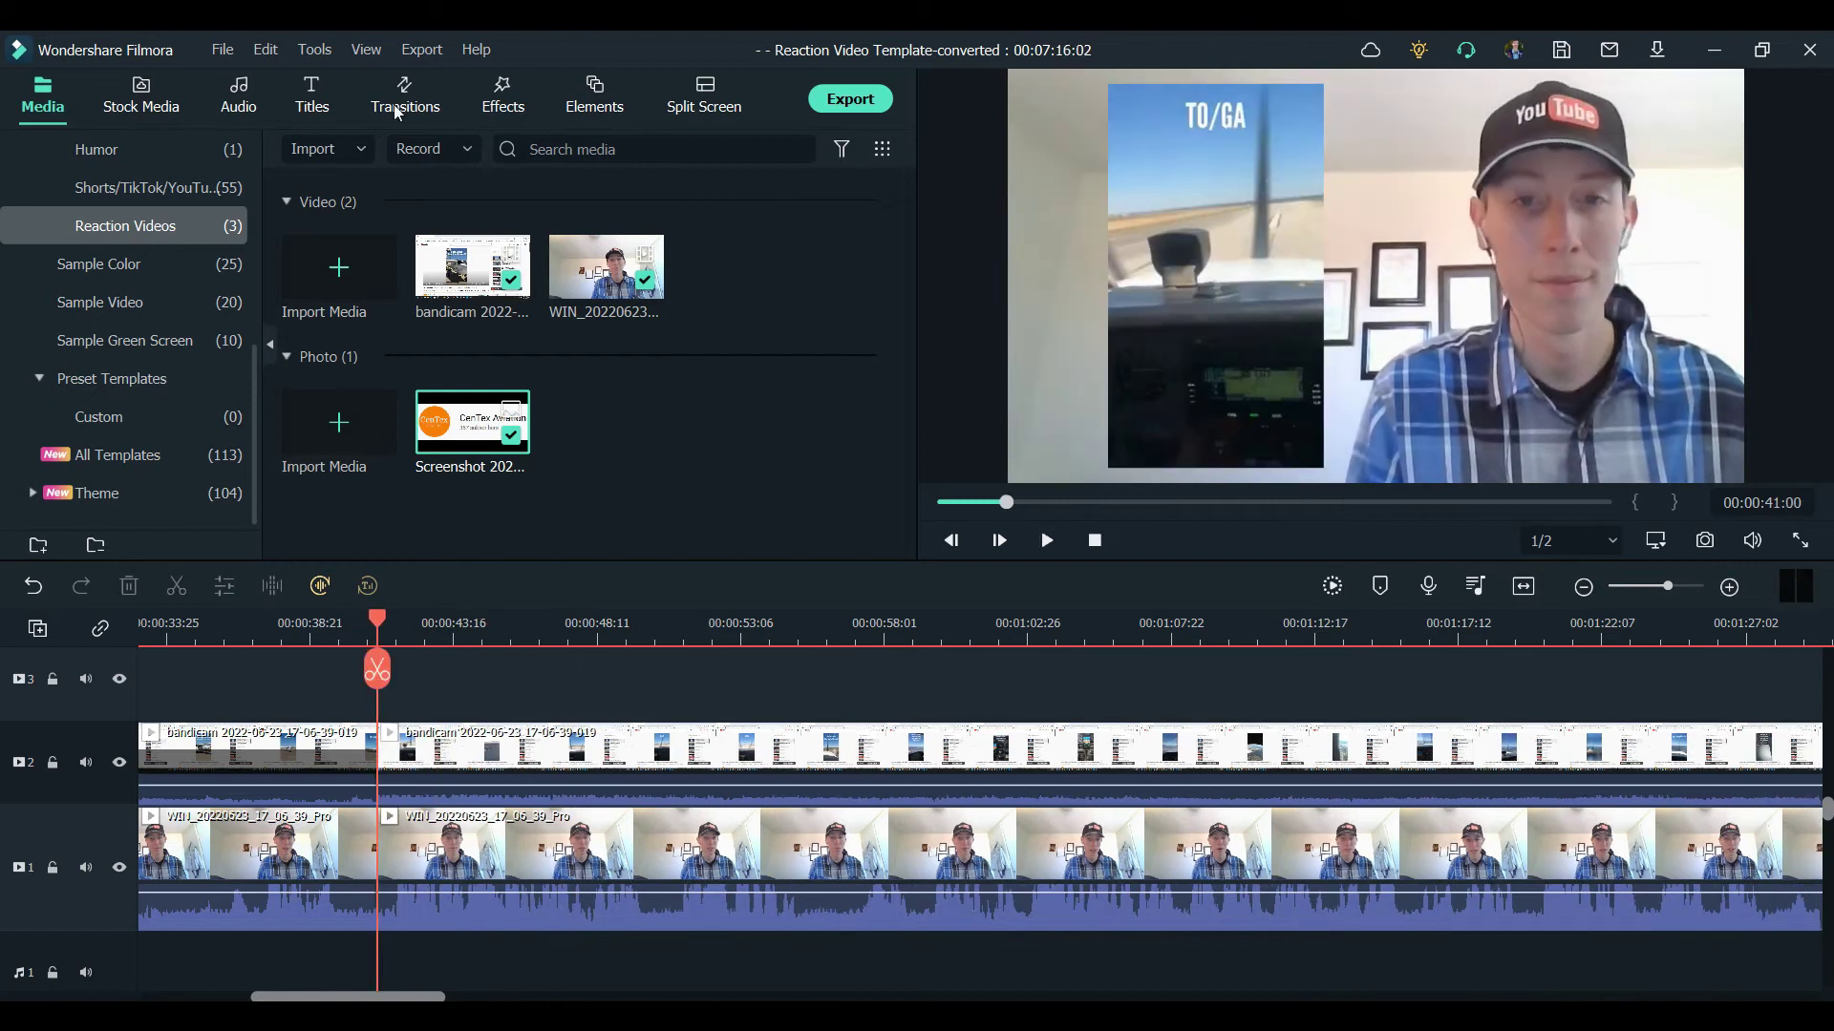
key("space")
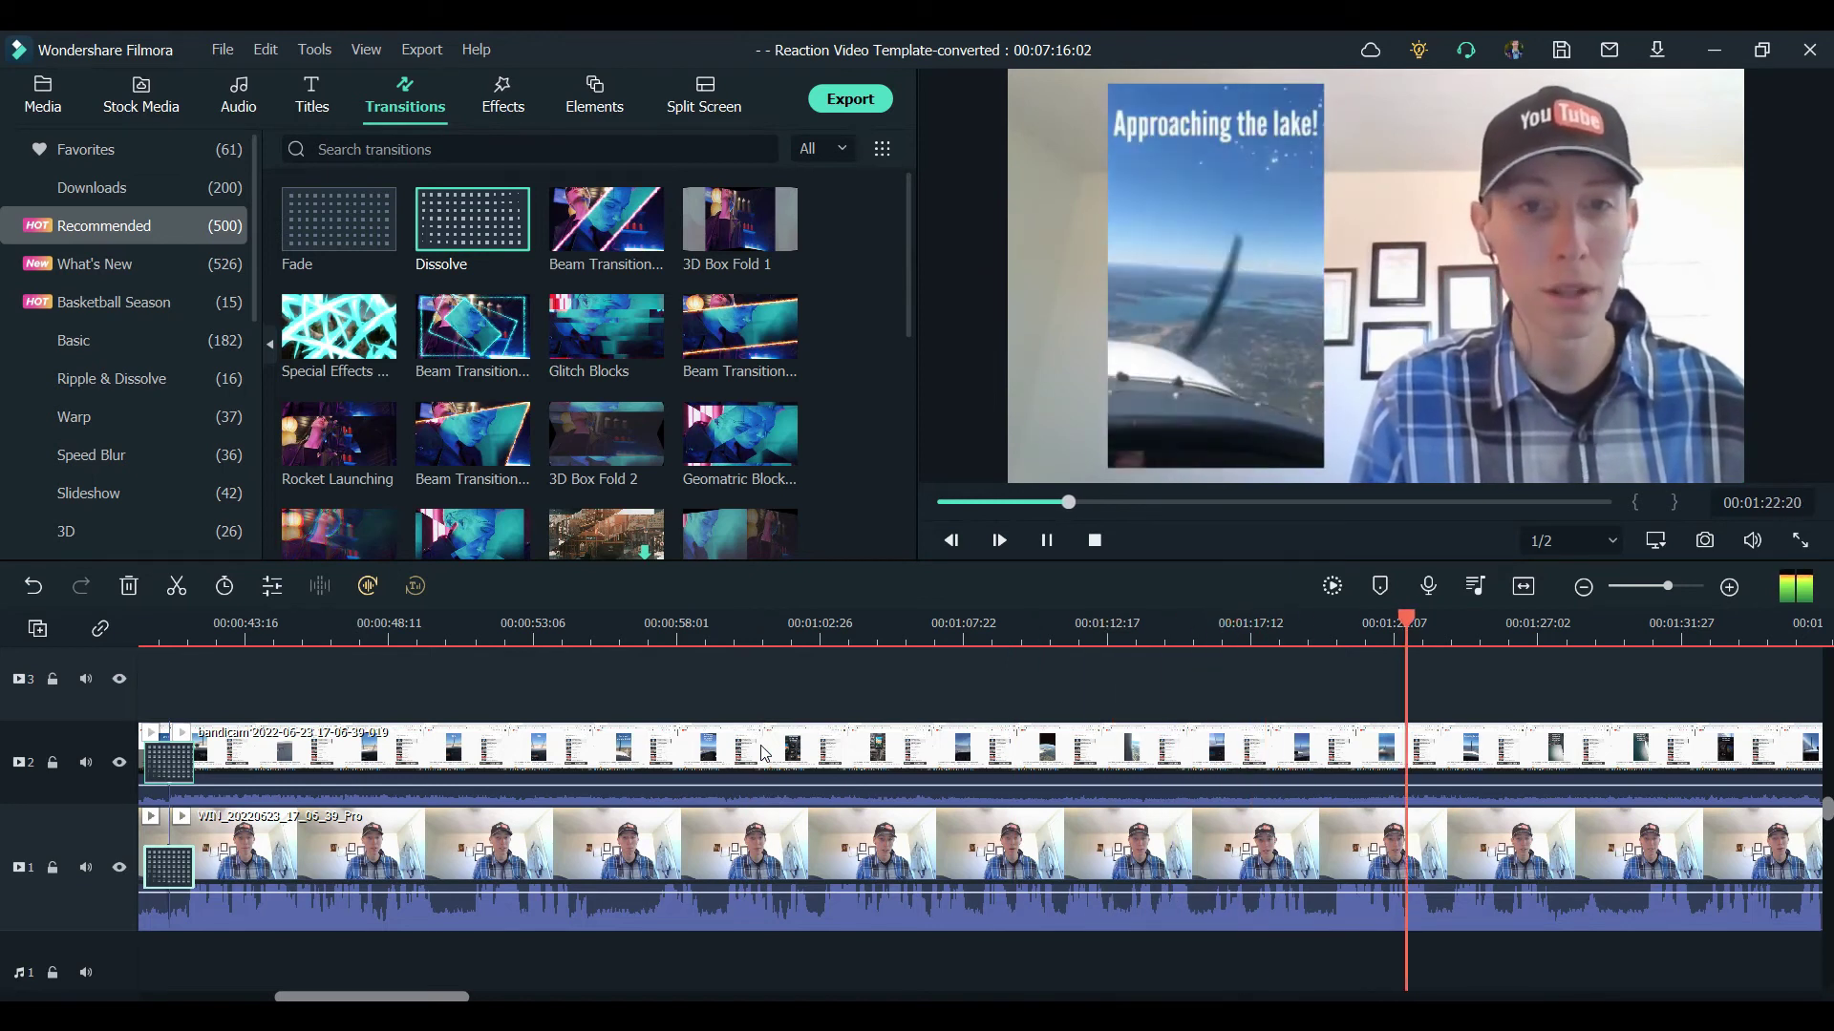
Step: Add a title on track 3 at 00:01:25:03 reading "Because he used to be an airline pilot for TWA and American."
left_click(312, 95)
left_click(86, 225)
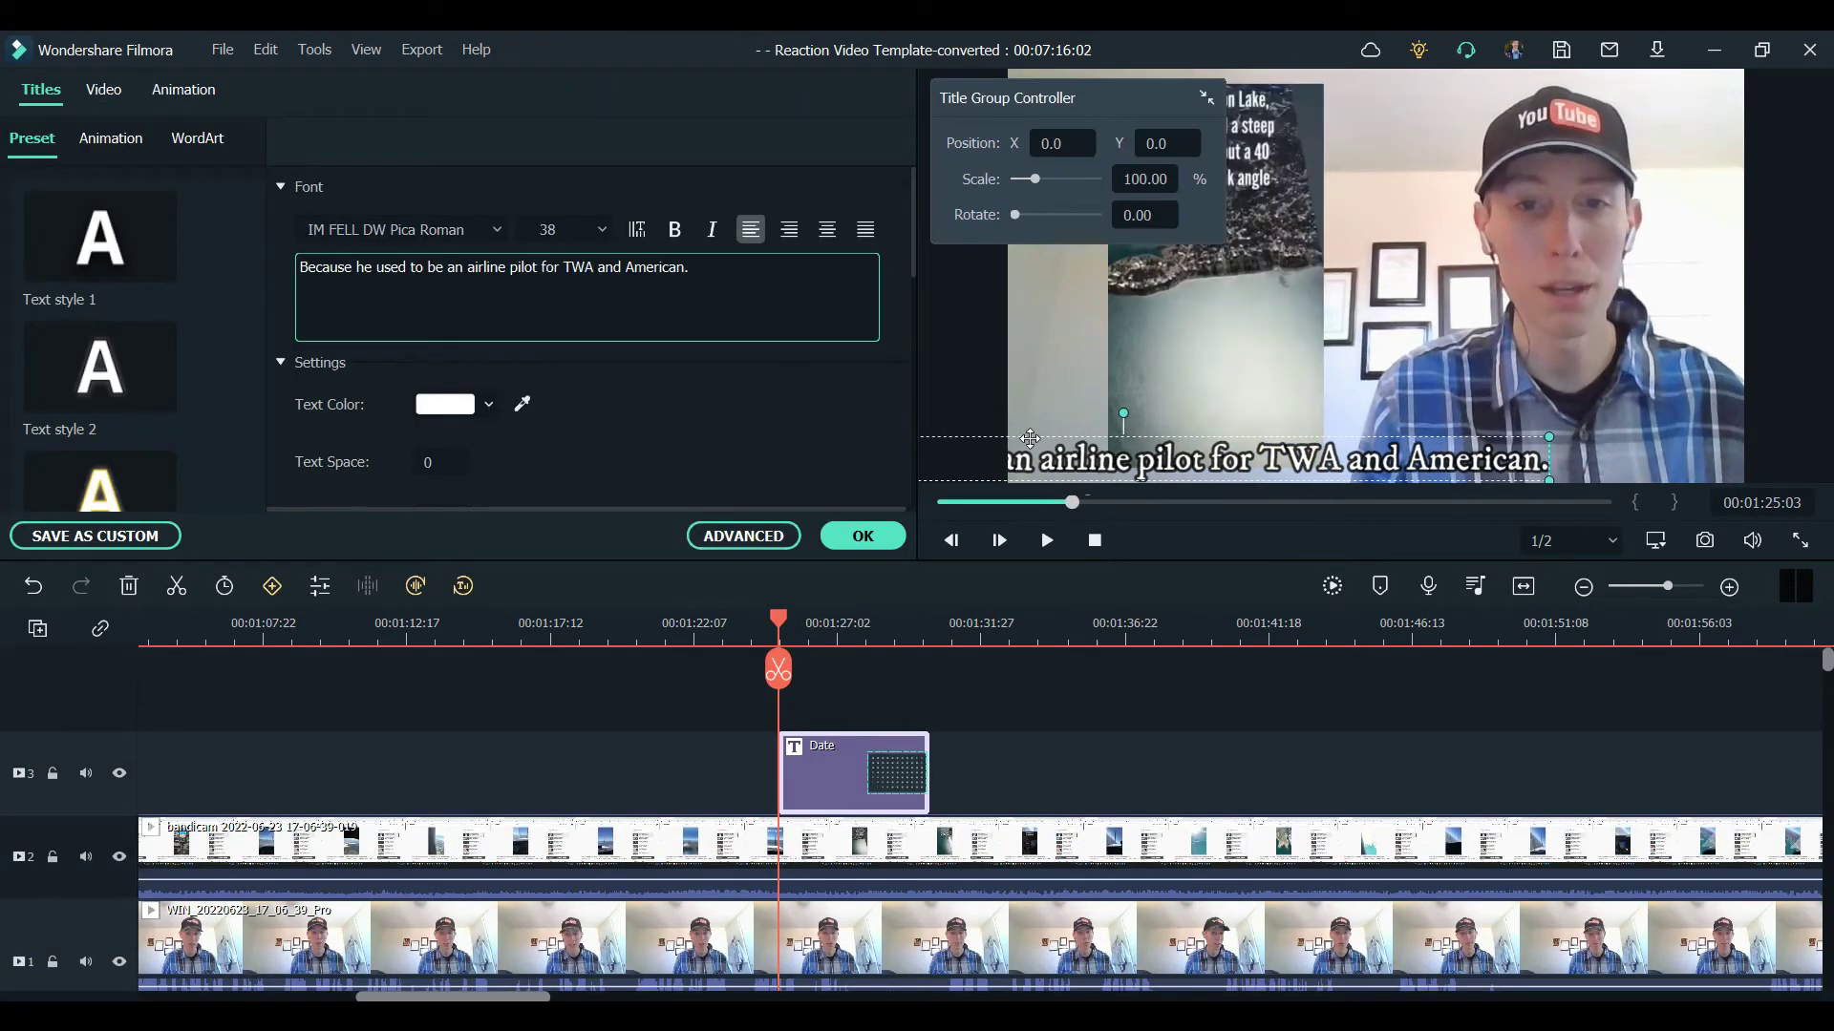
key("Return")
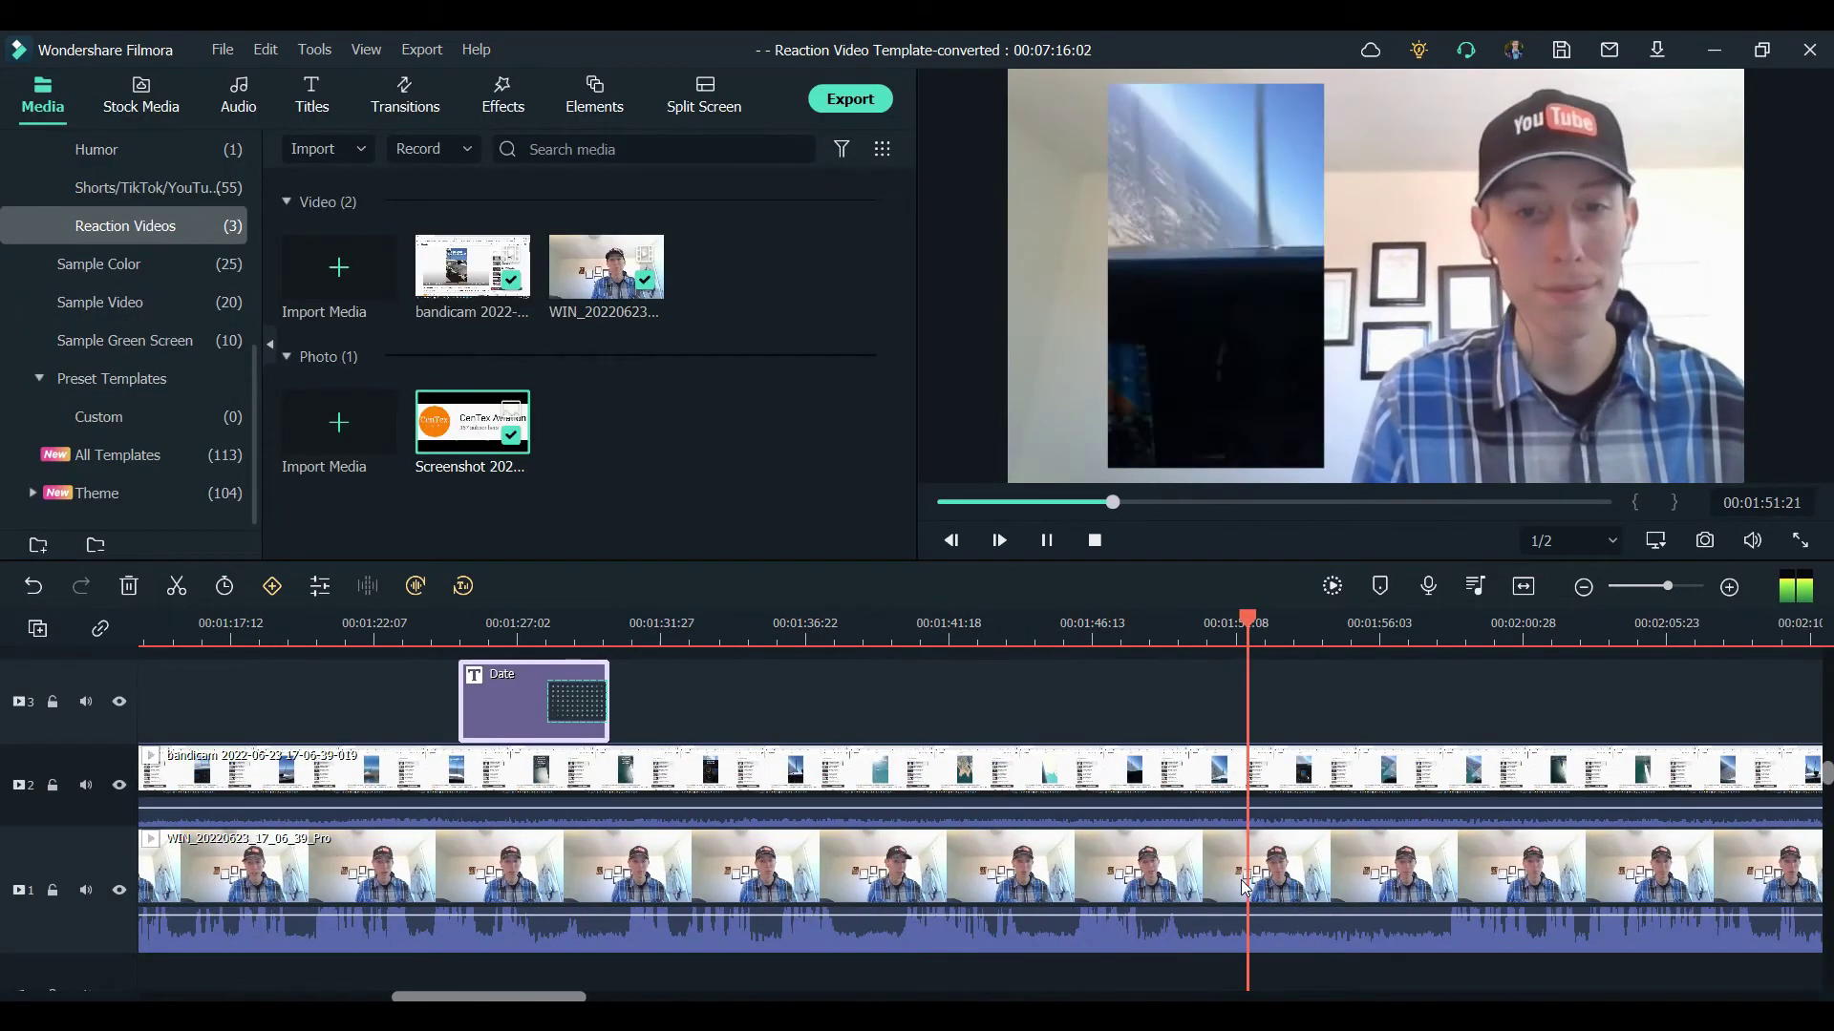
Step: Split both video tracks around the next uneventful stretch following the title and delete that section
left_click_drag(497, 997, 584, 997)
left_click(668, 623)
key("ctrl+b")
left_click_drag(668, 623, 445, 623)
key("ctrl+b")
key("Delete")
Step: Add a Dissolve transition to the new cut on both video tracks and resume playback
left_click(405, 96)
left_click_drag(472, 220, 446, 786)
double_click(446, 888)
left_click(853, 536)
key("space")
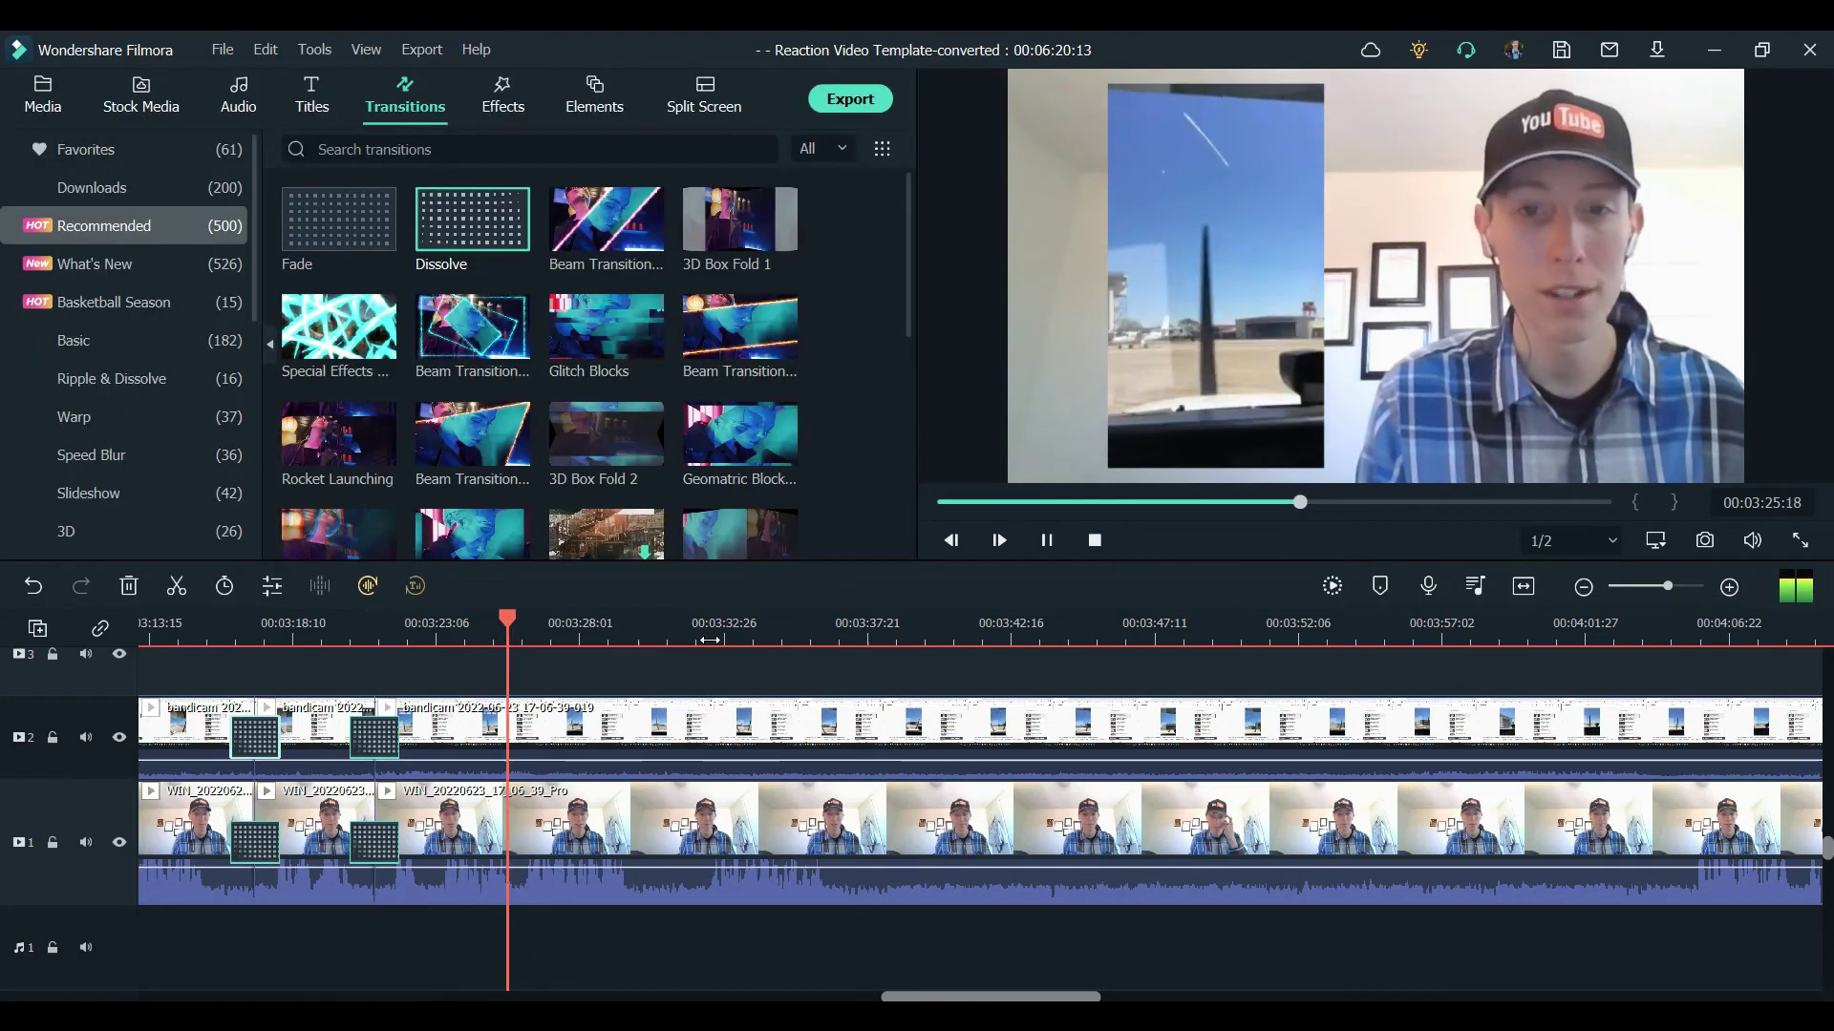
Step: Cut another stretch so both tracks join at 00:03:37:15, and add a Dissolve transition to that cut
key("space")
key("ctrl+b")
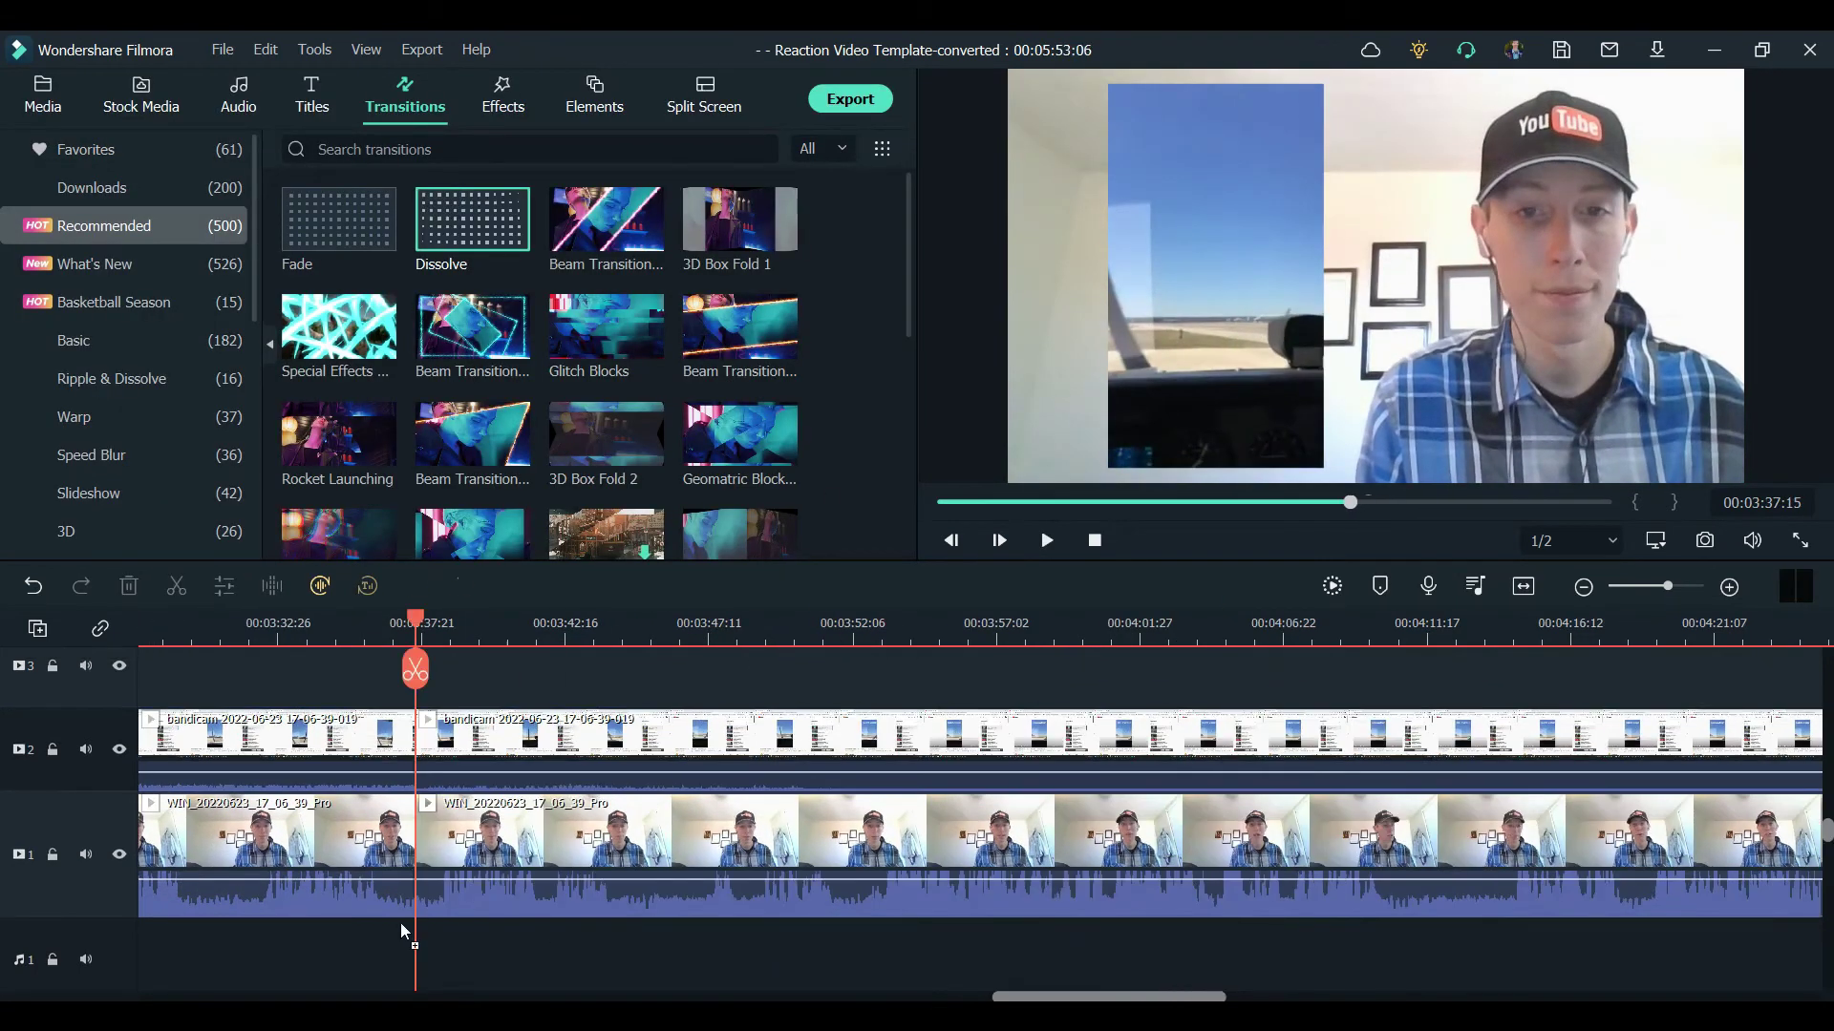
double_click(413, 845)
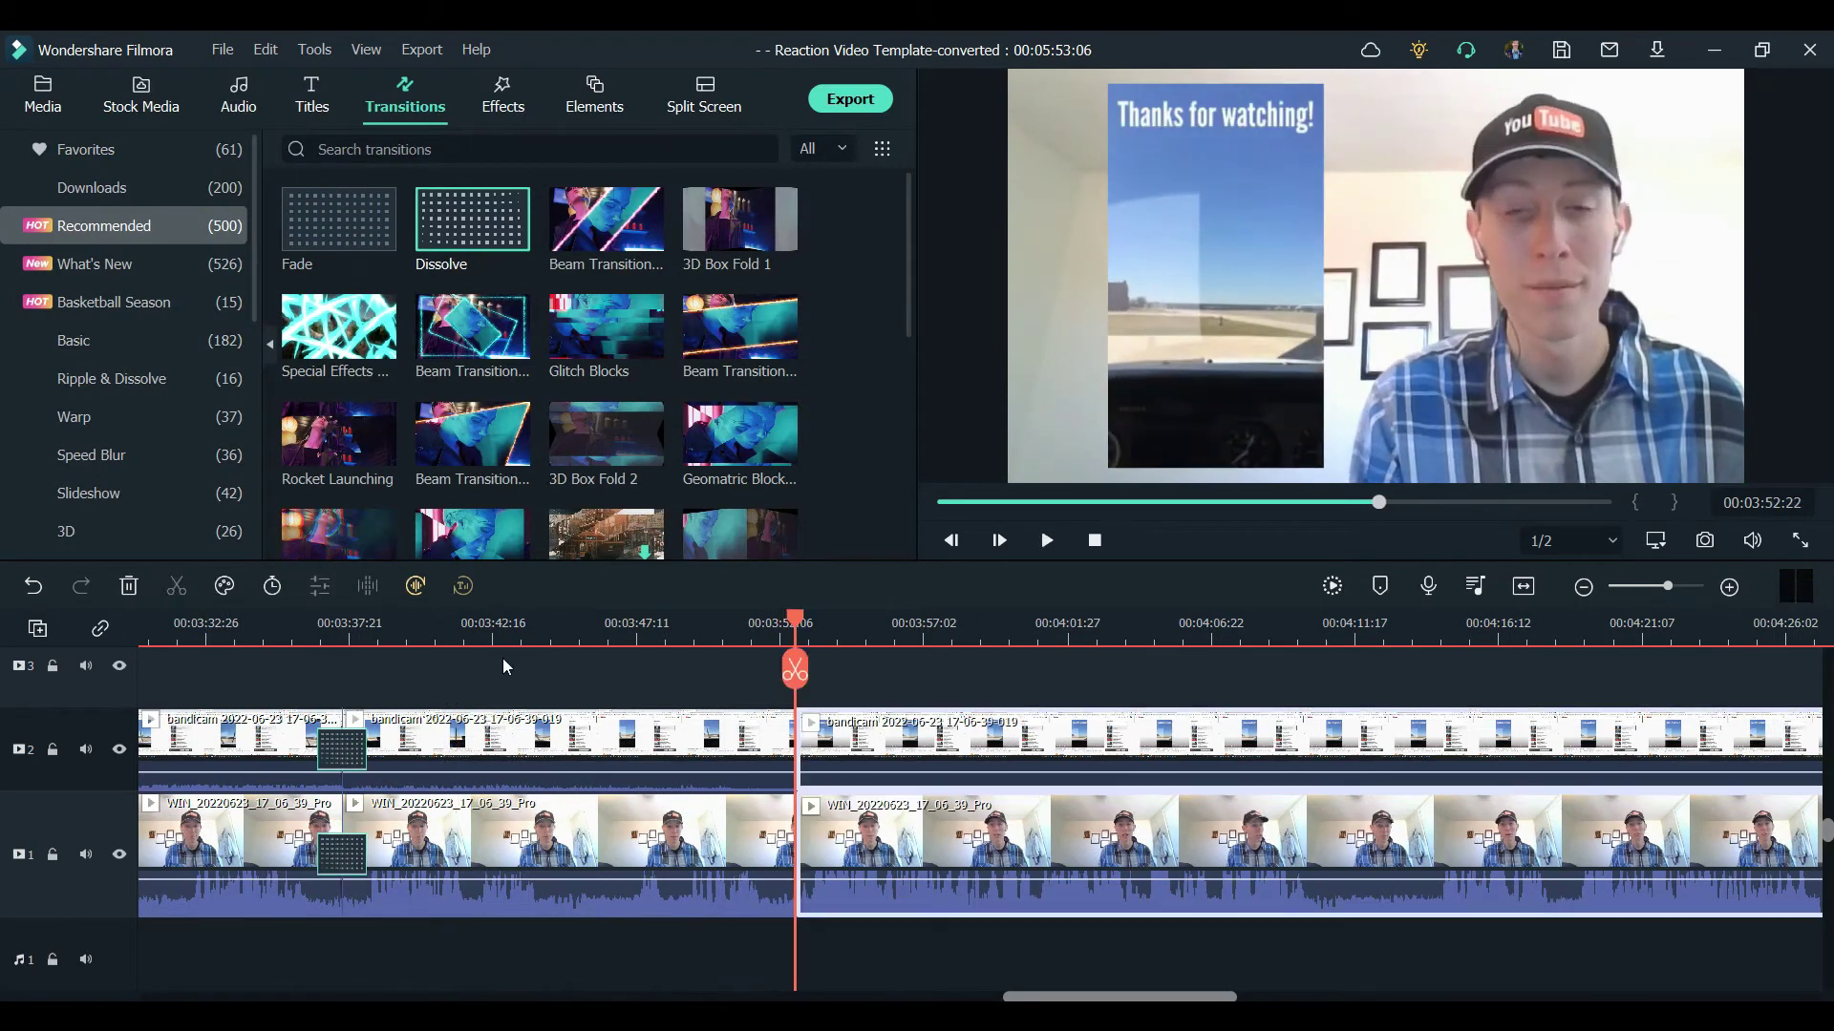
Step: Split the bandicam clip at 00:03:55:21 and delete the part following the split
left_click(644, 755)
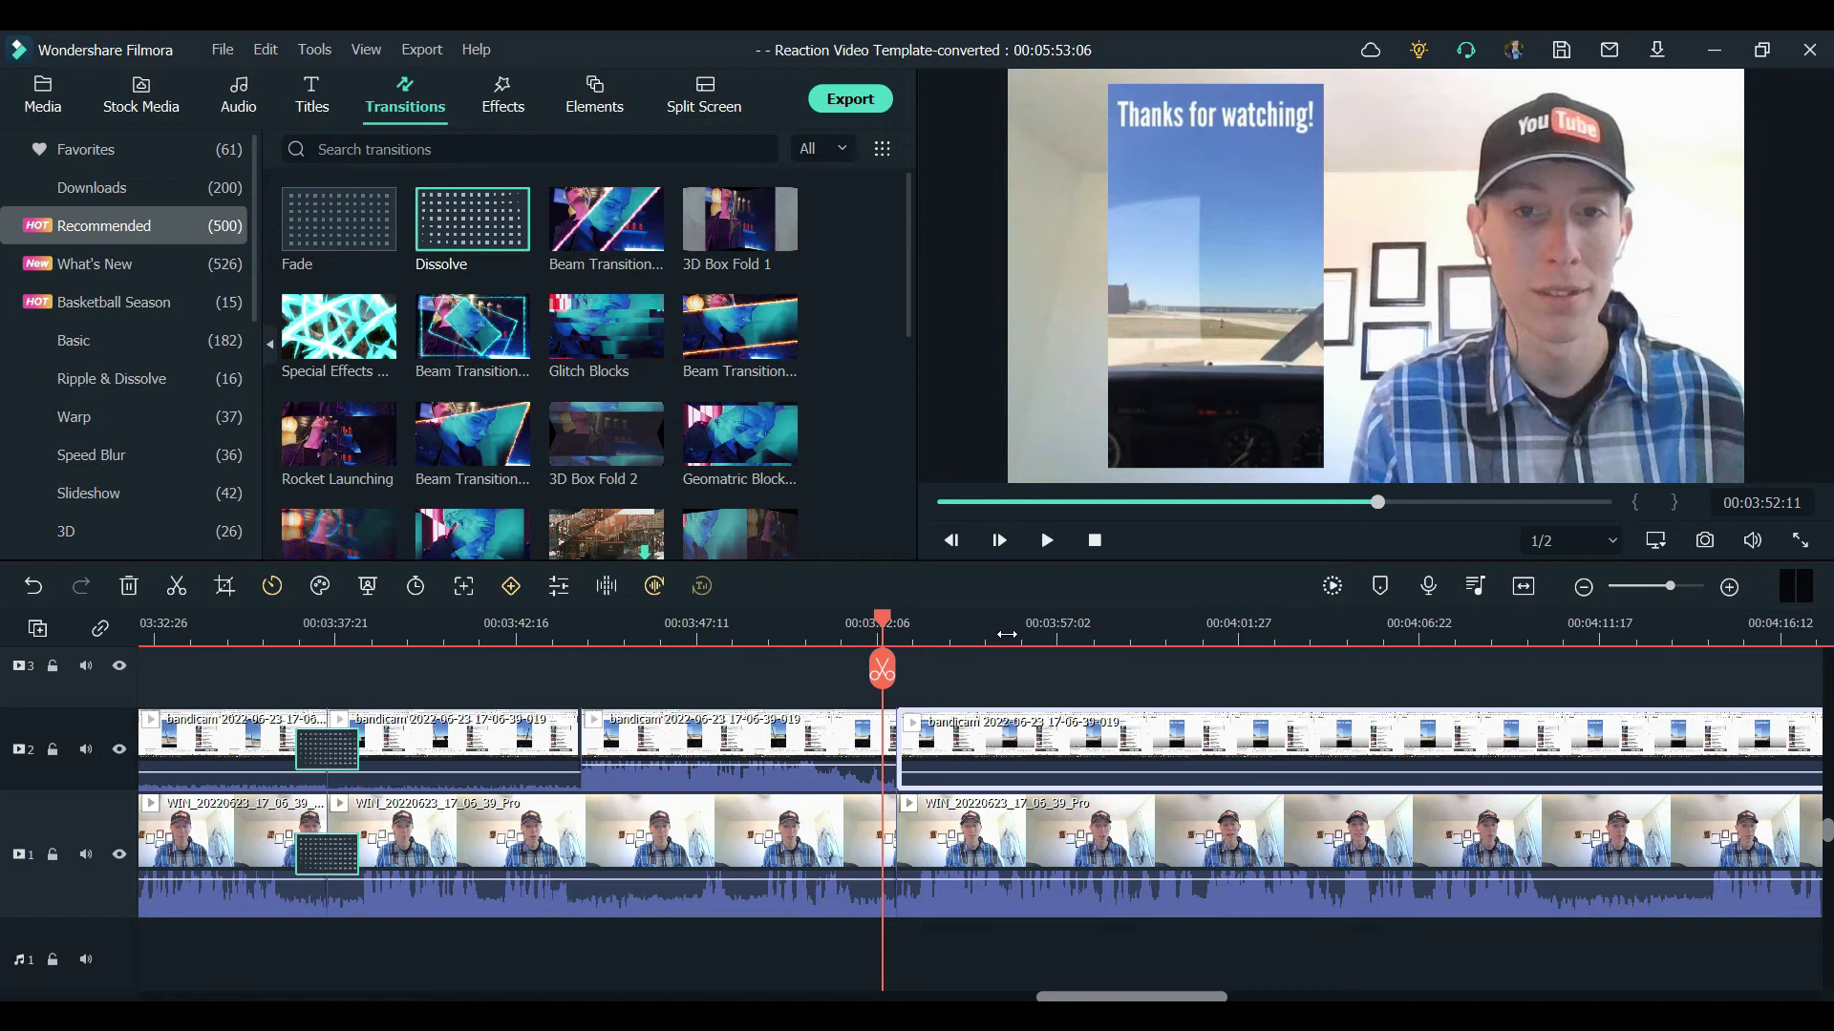
left_click(1005, 634)
key("ctrl+b")
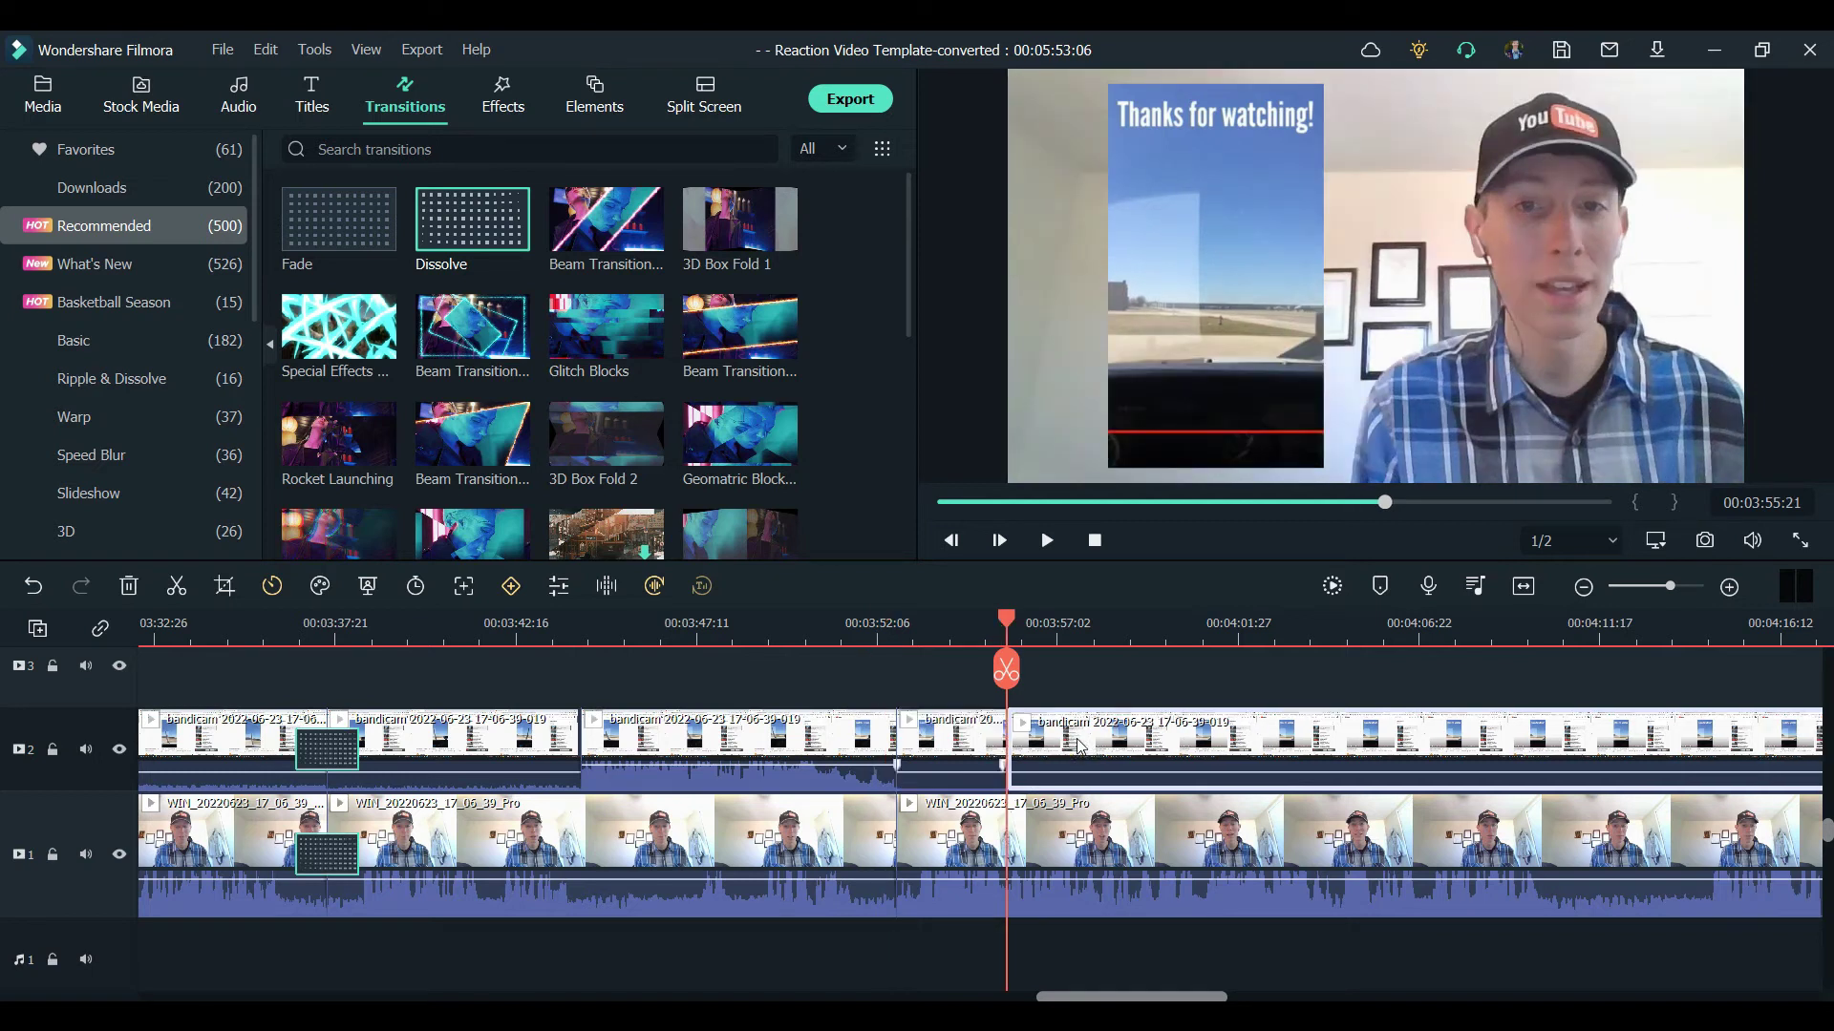
key("Delete")
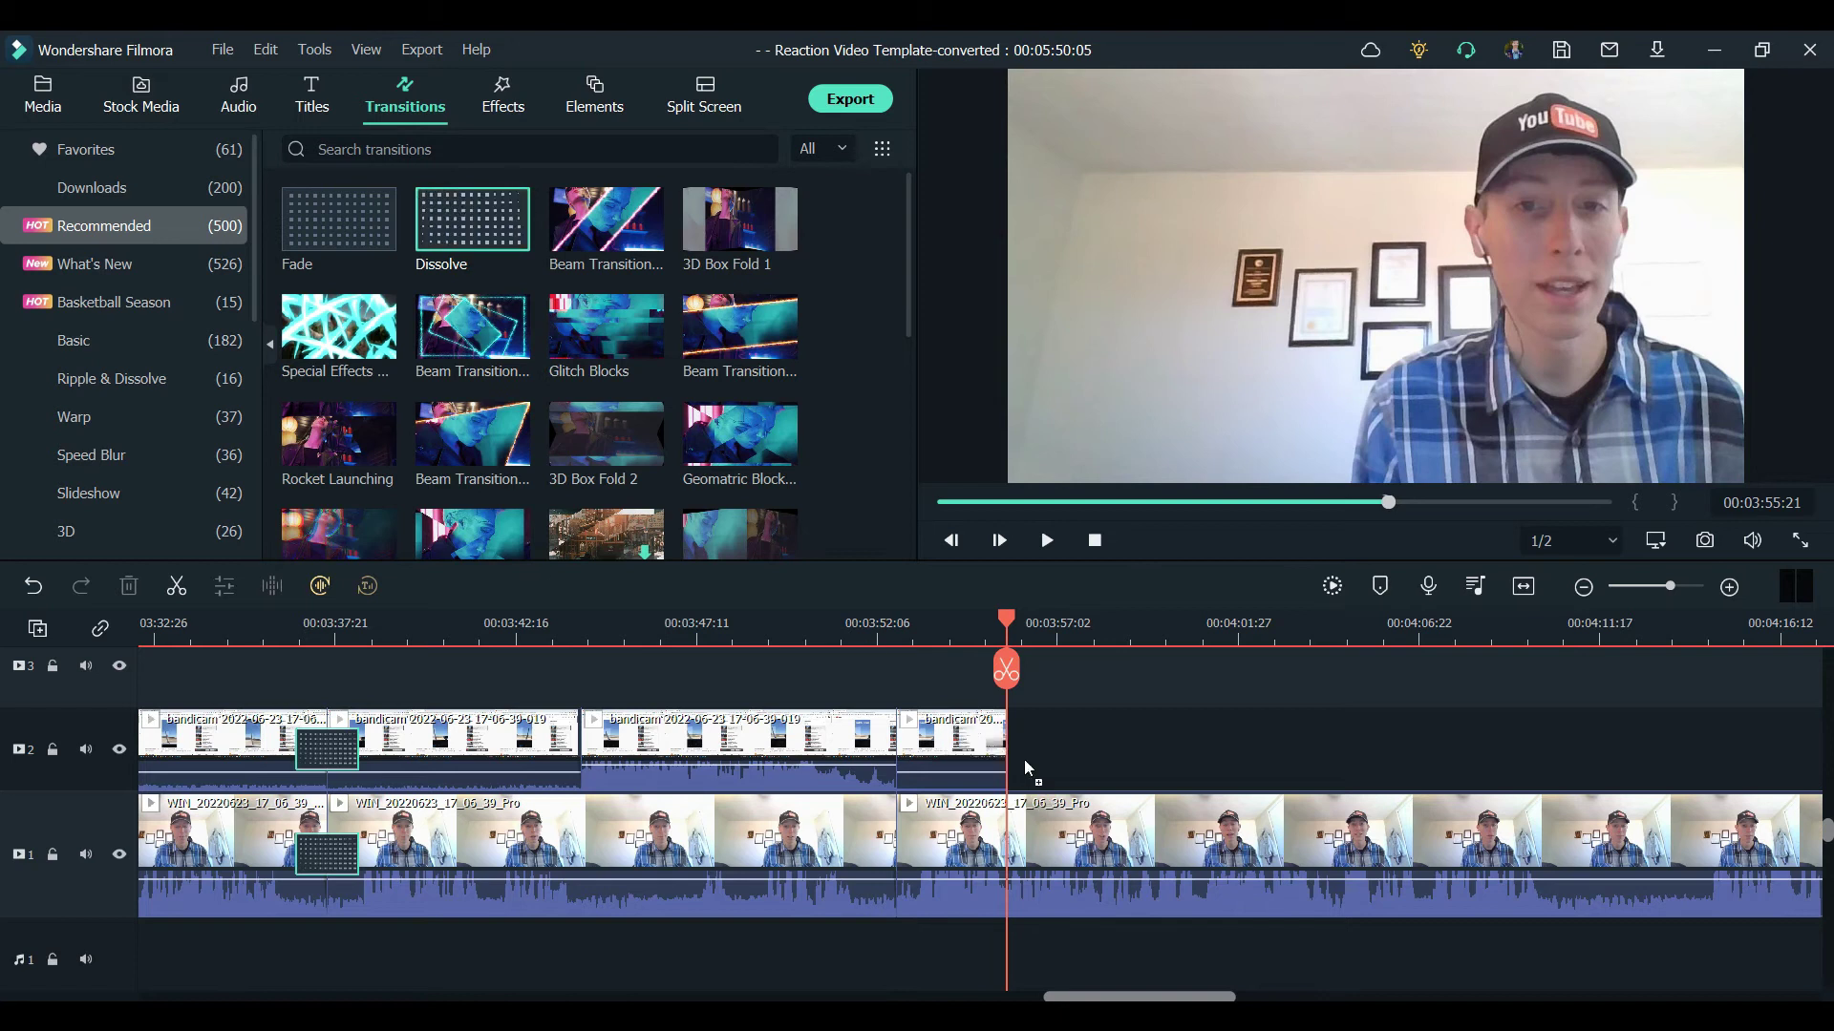
Step: Add a Dissolve transition to the end of the bandicam clip and open that clip's animation settings
left_click_drag(1028, 768, 983, 754)
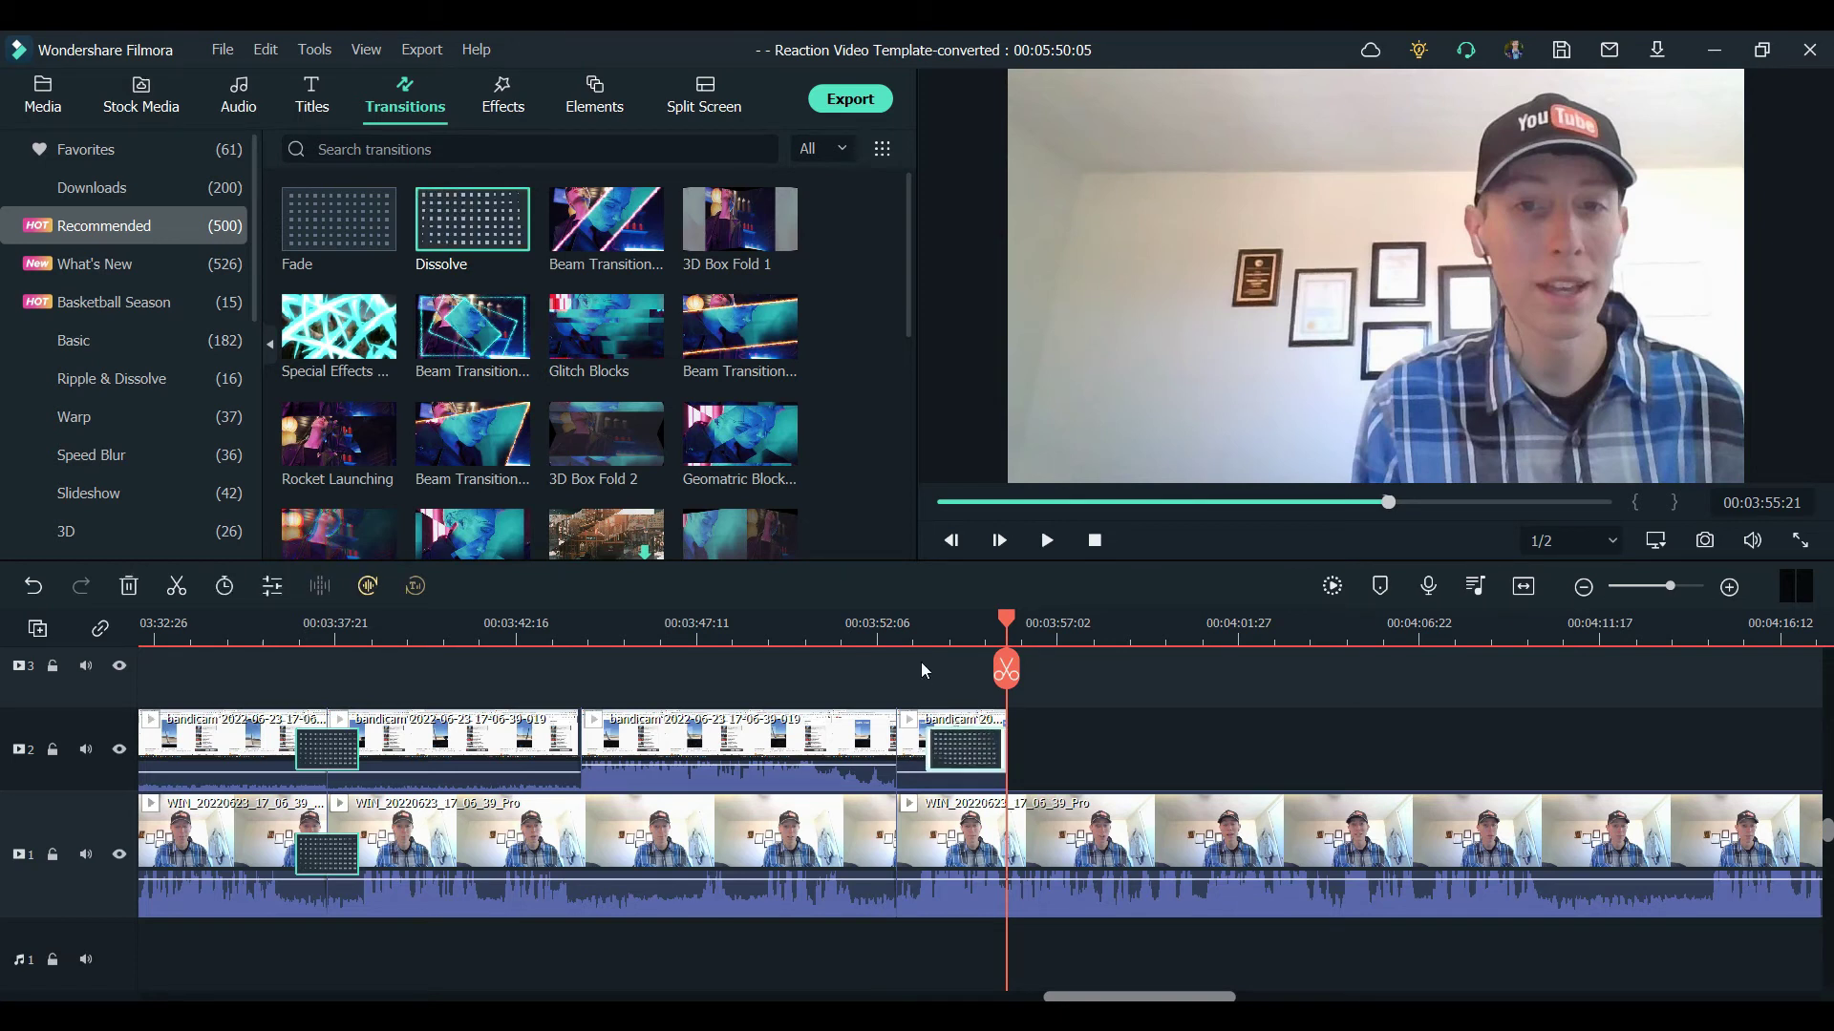
double_click(917, 743)
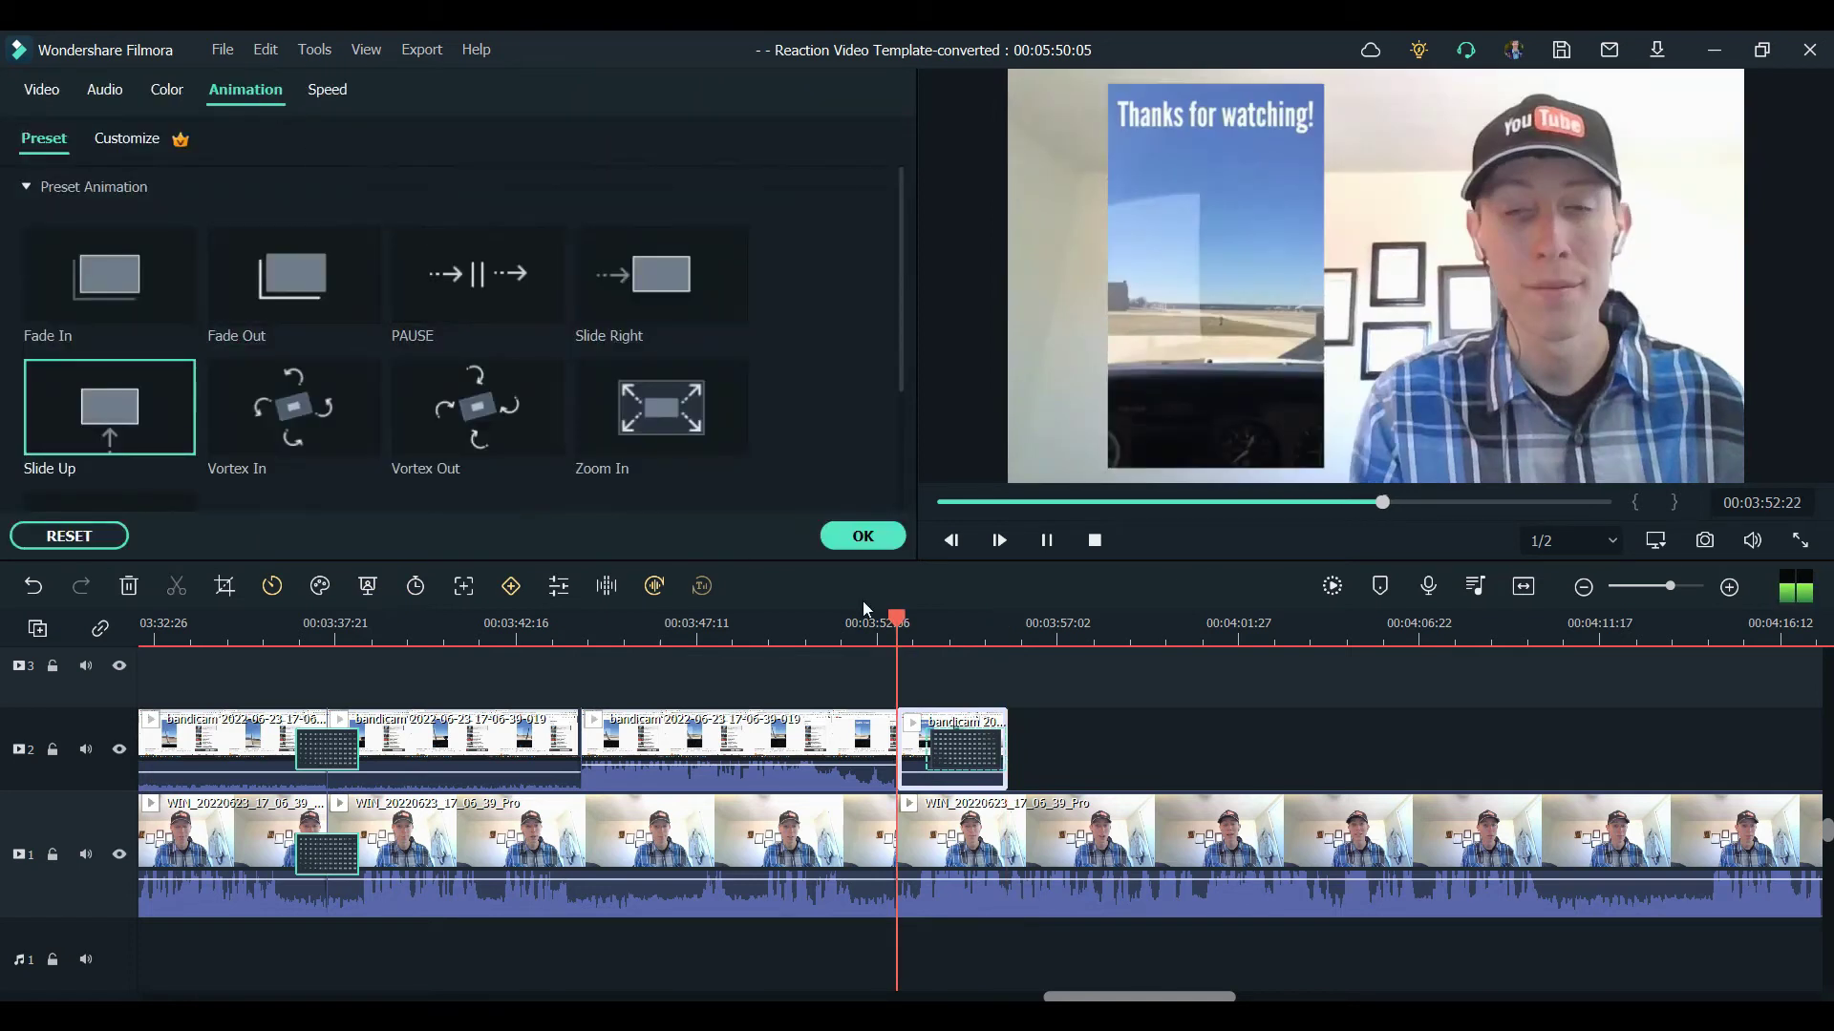
Step: Shorten the Dissolve on the bandicam track at the 00:03:37:15 cut to a duration of 00:00:00:12
key("space")
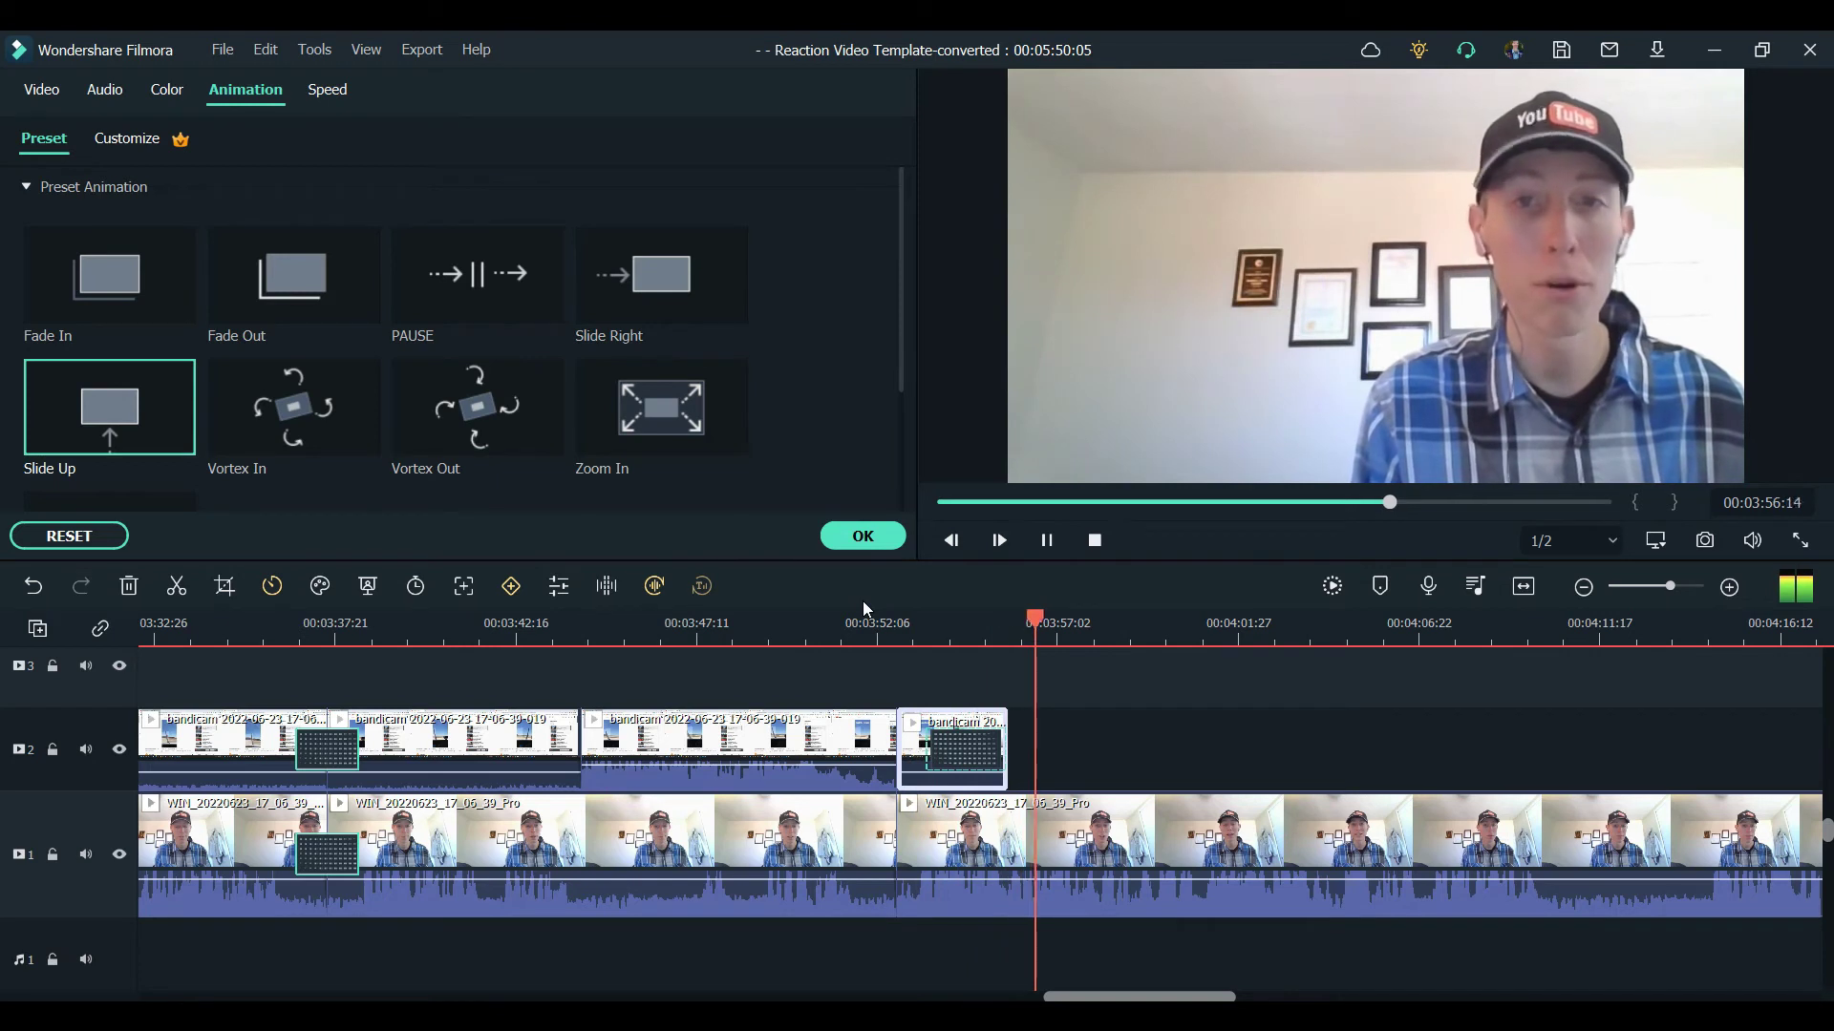
key("space")
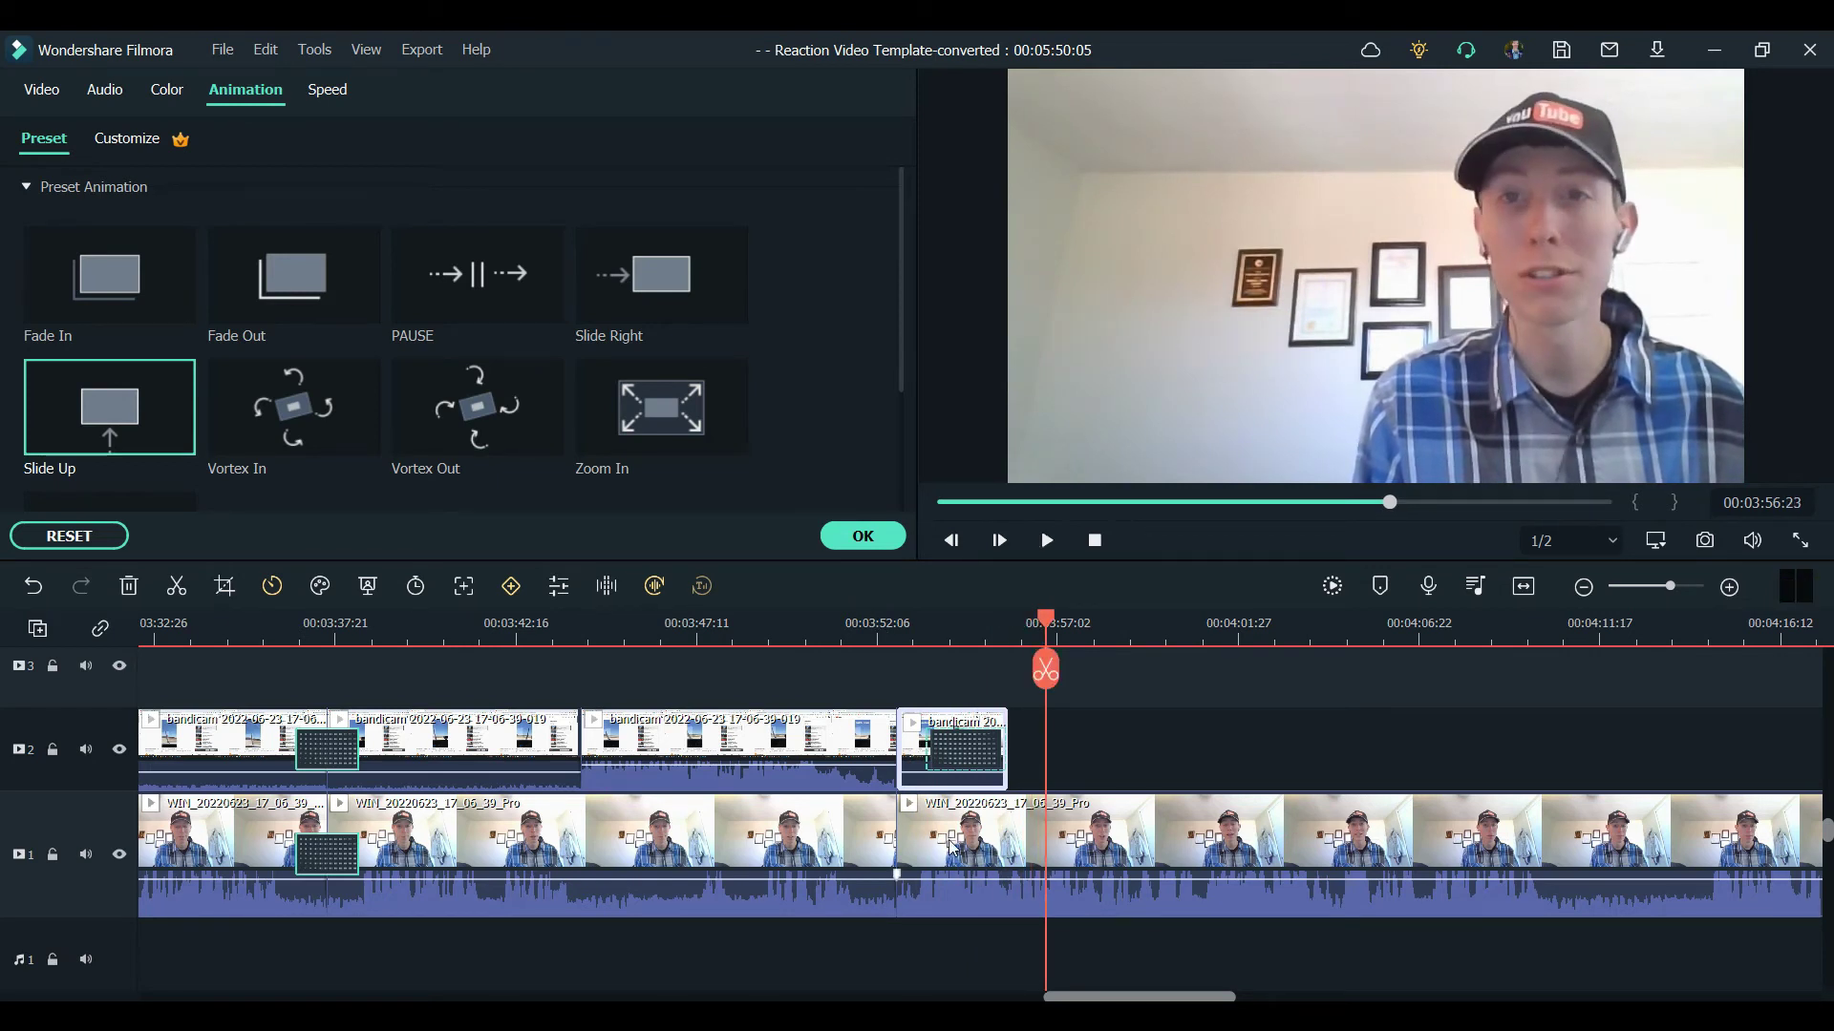
scroll(952, 846, "down", 5)
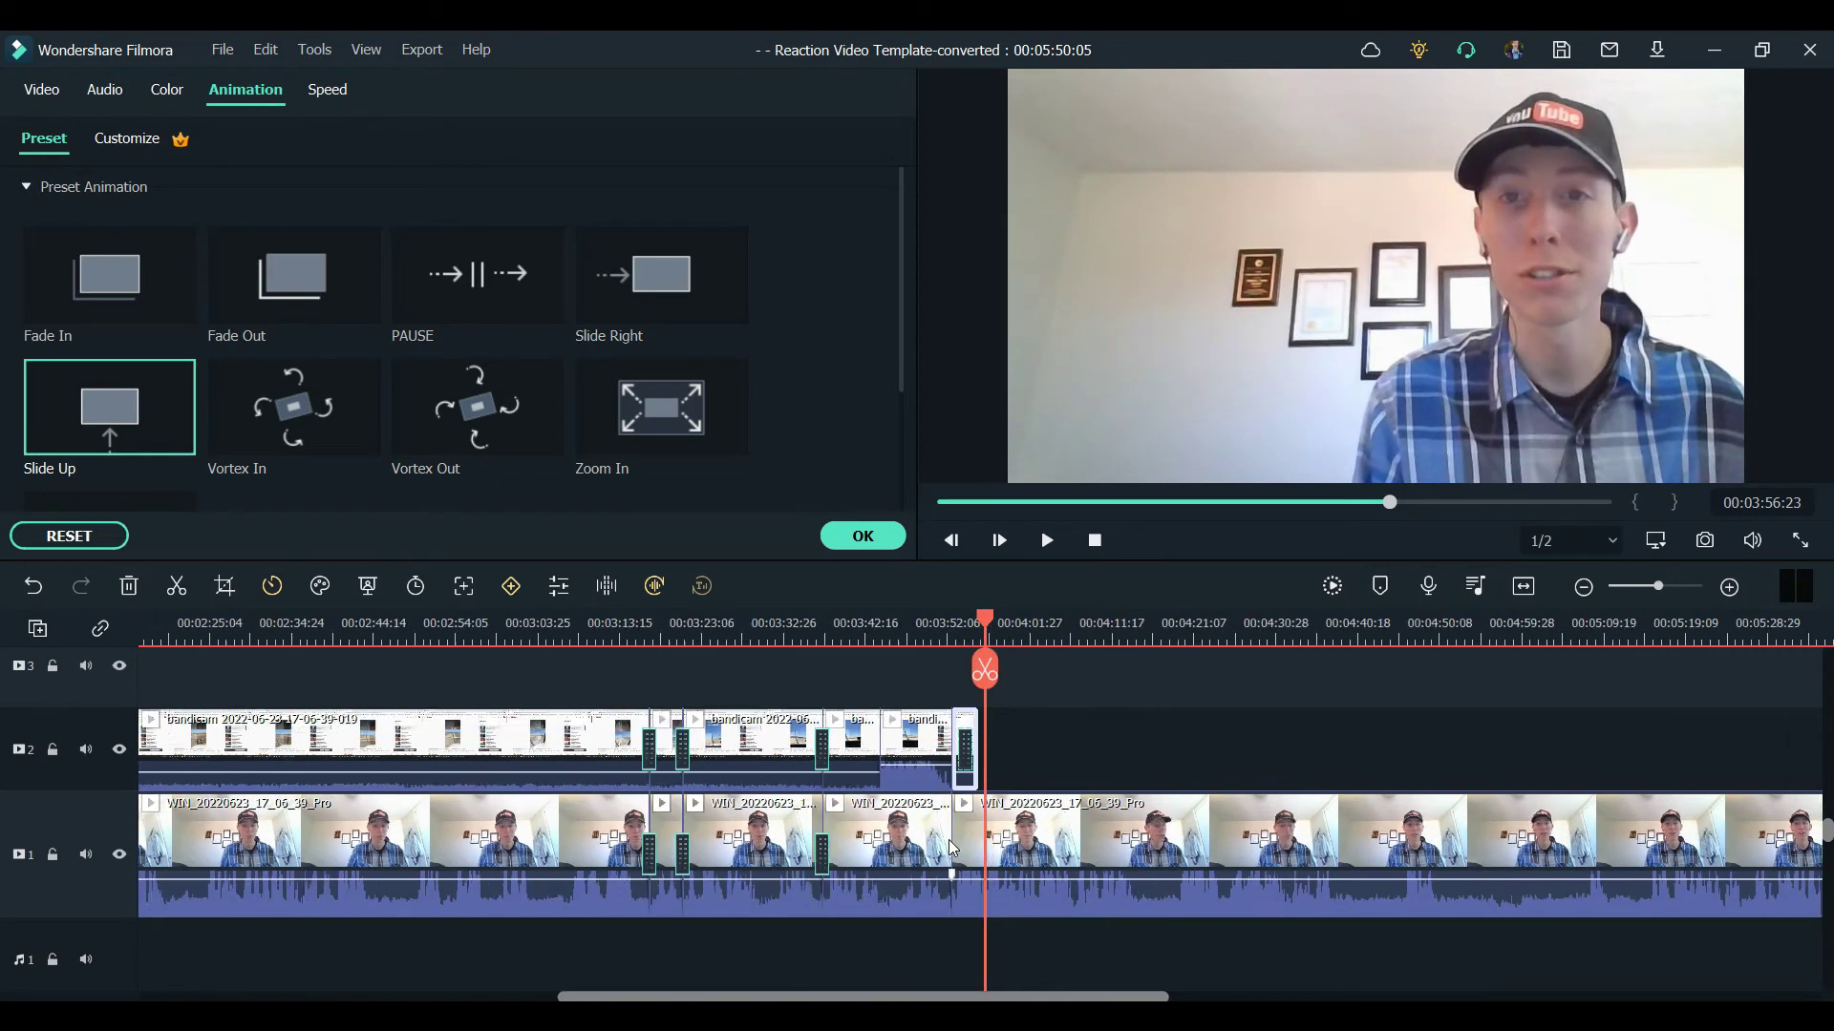
scroll(514, 874, "left", 10)
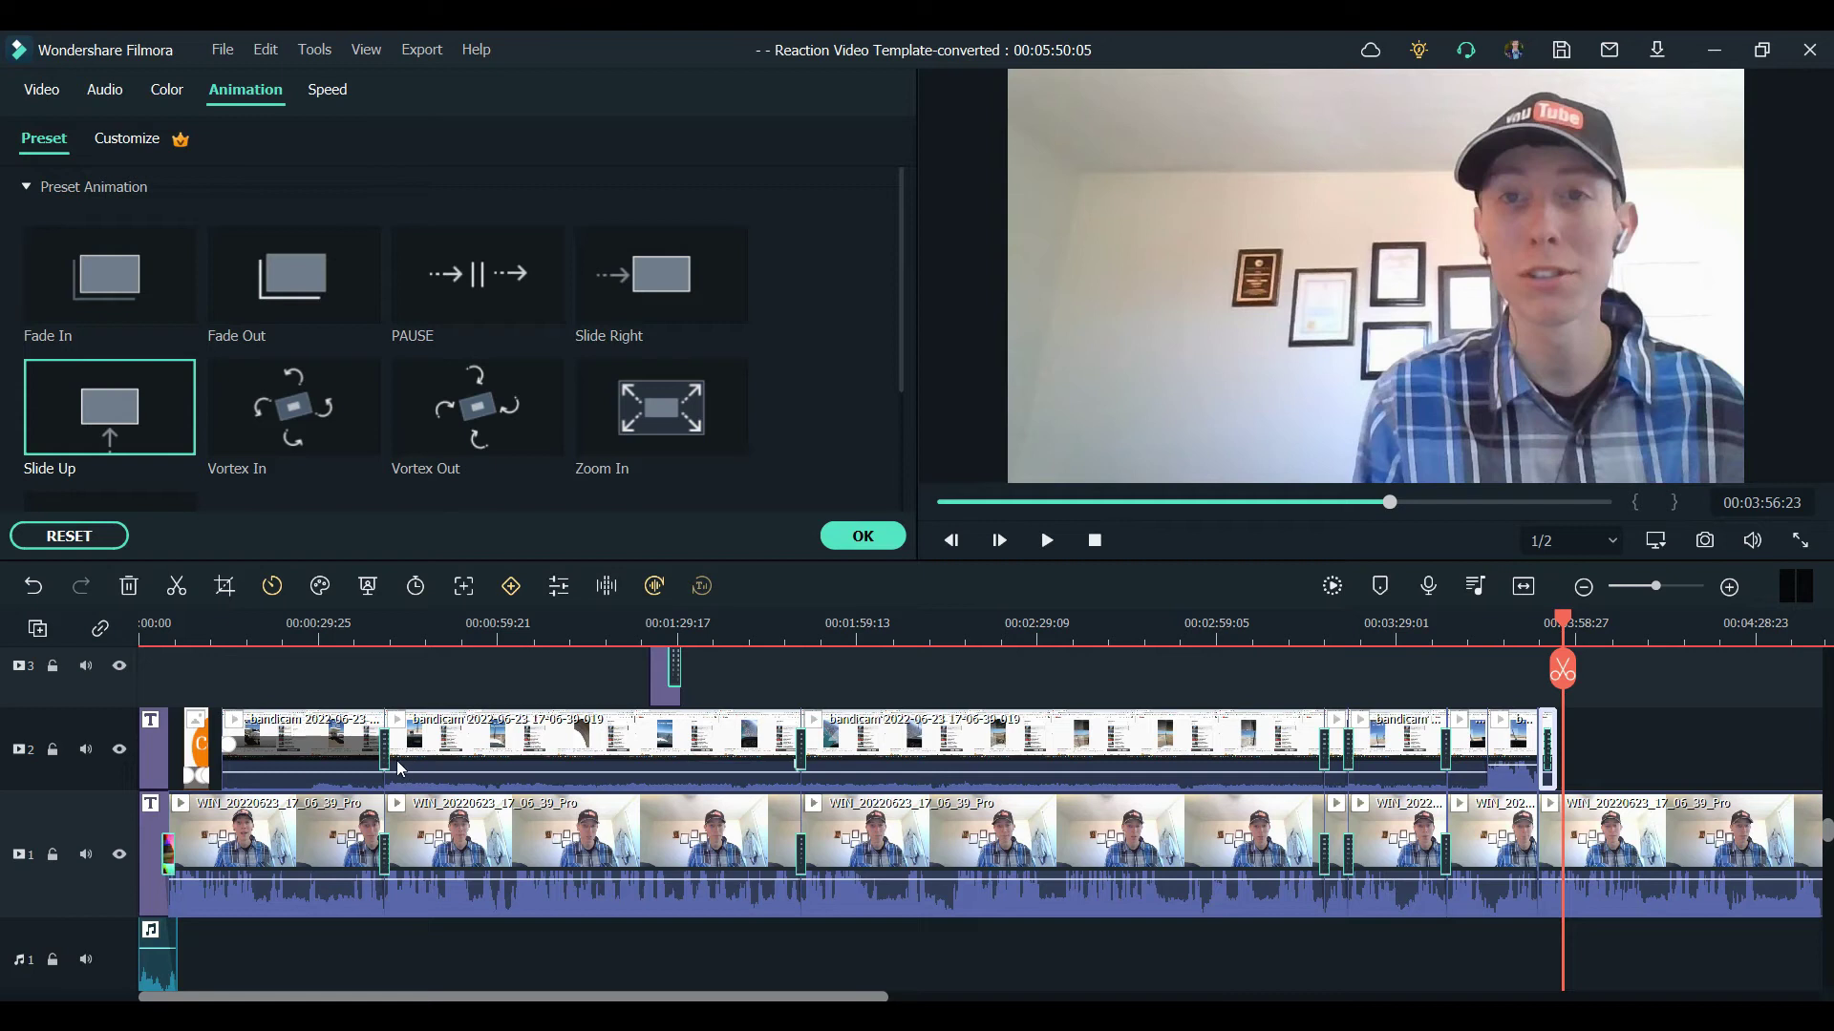
scroll(812, 720, "up", 3)
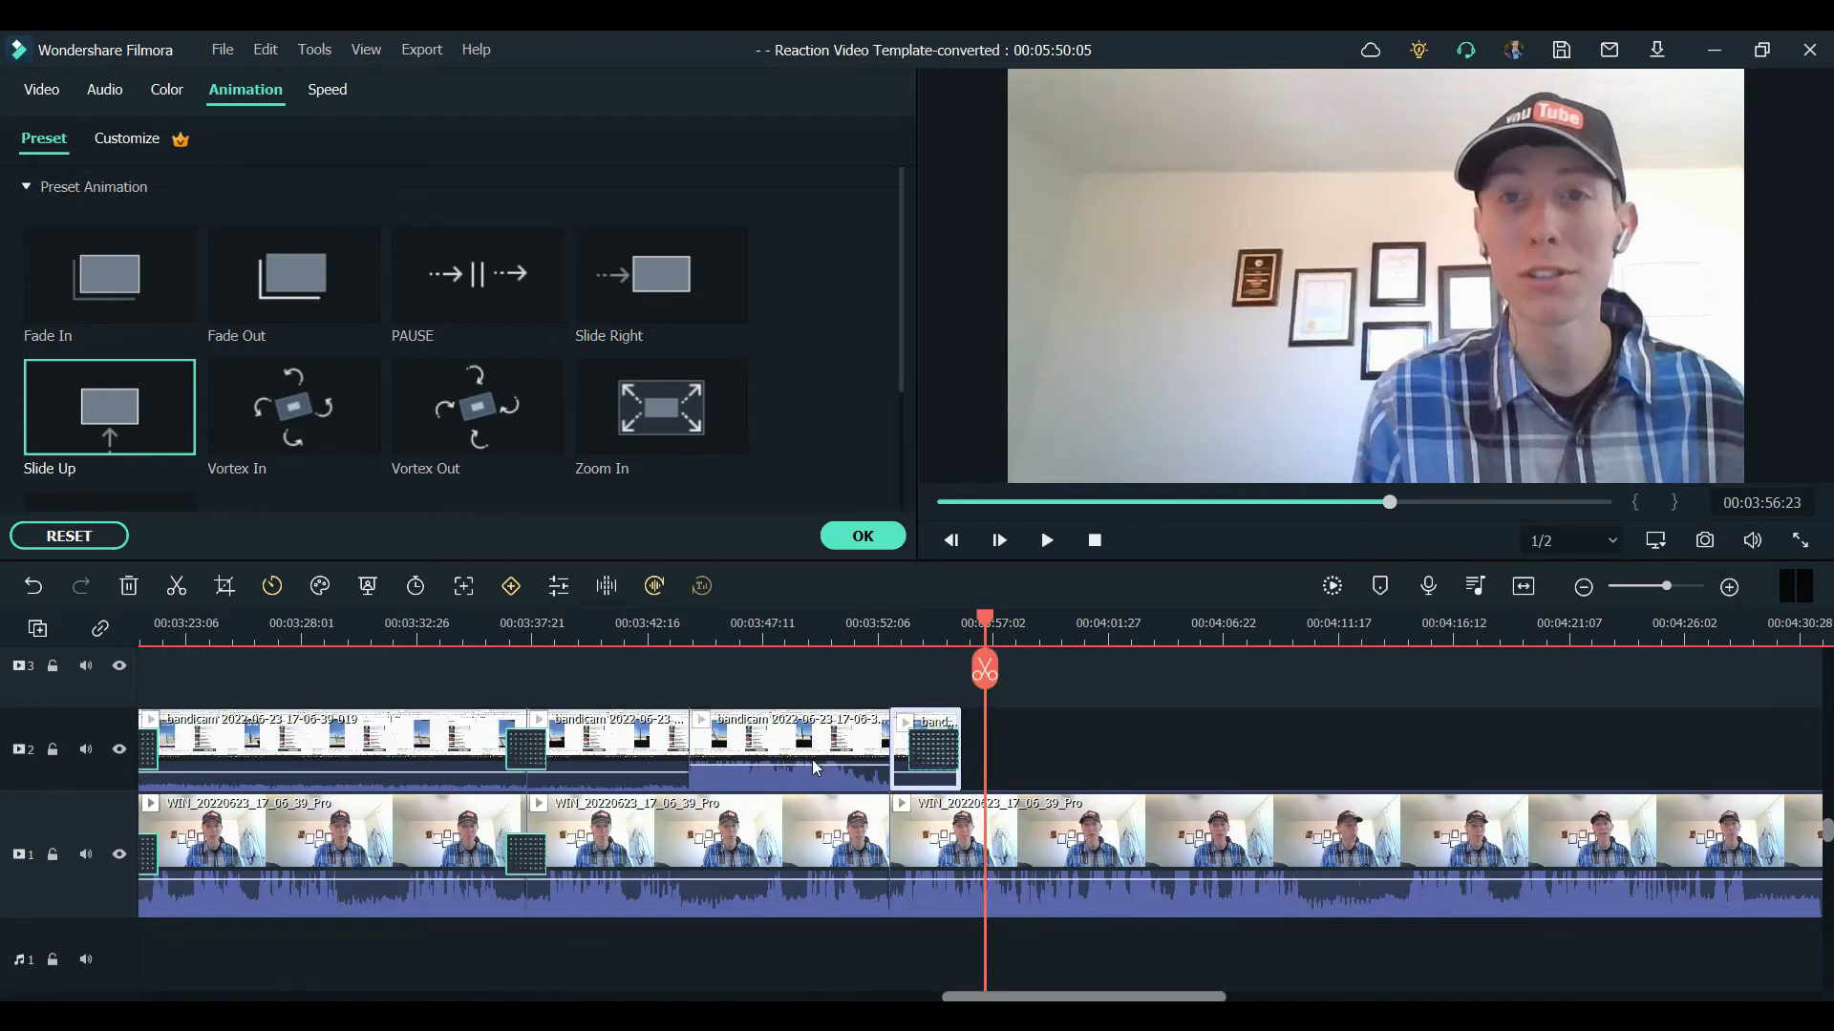
scroll(814, 767, "up", 1)
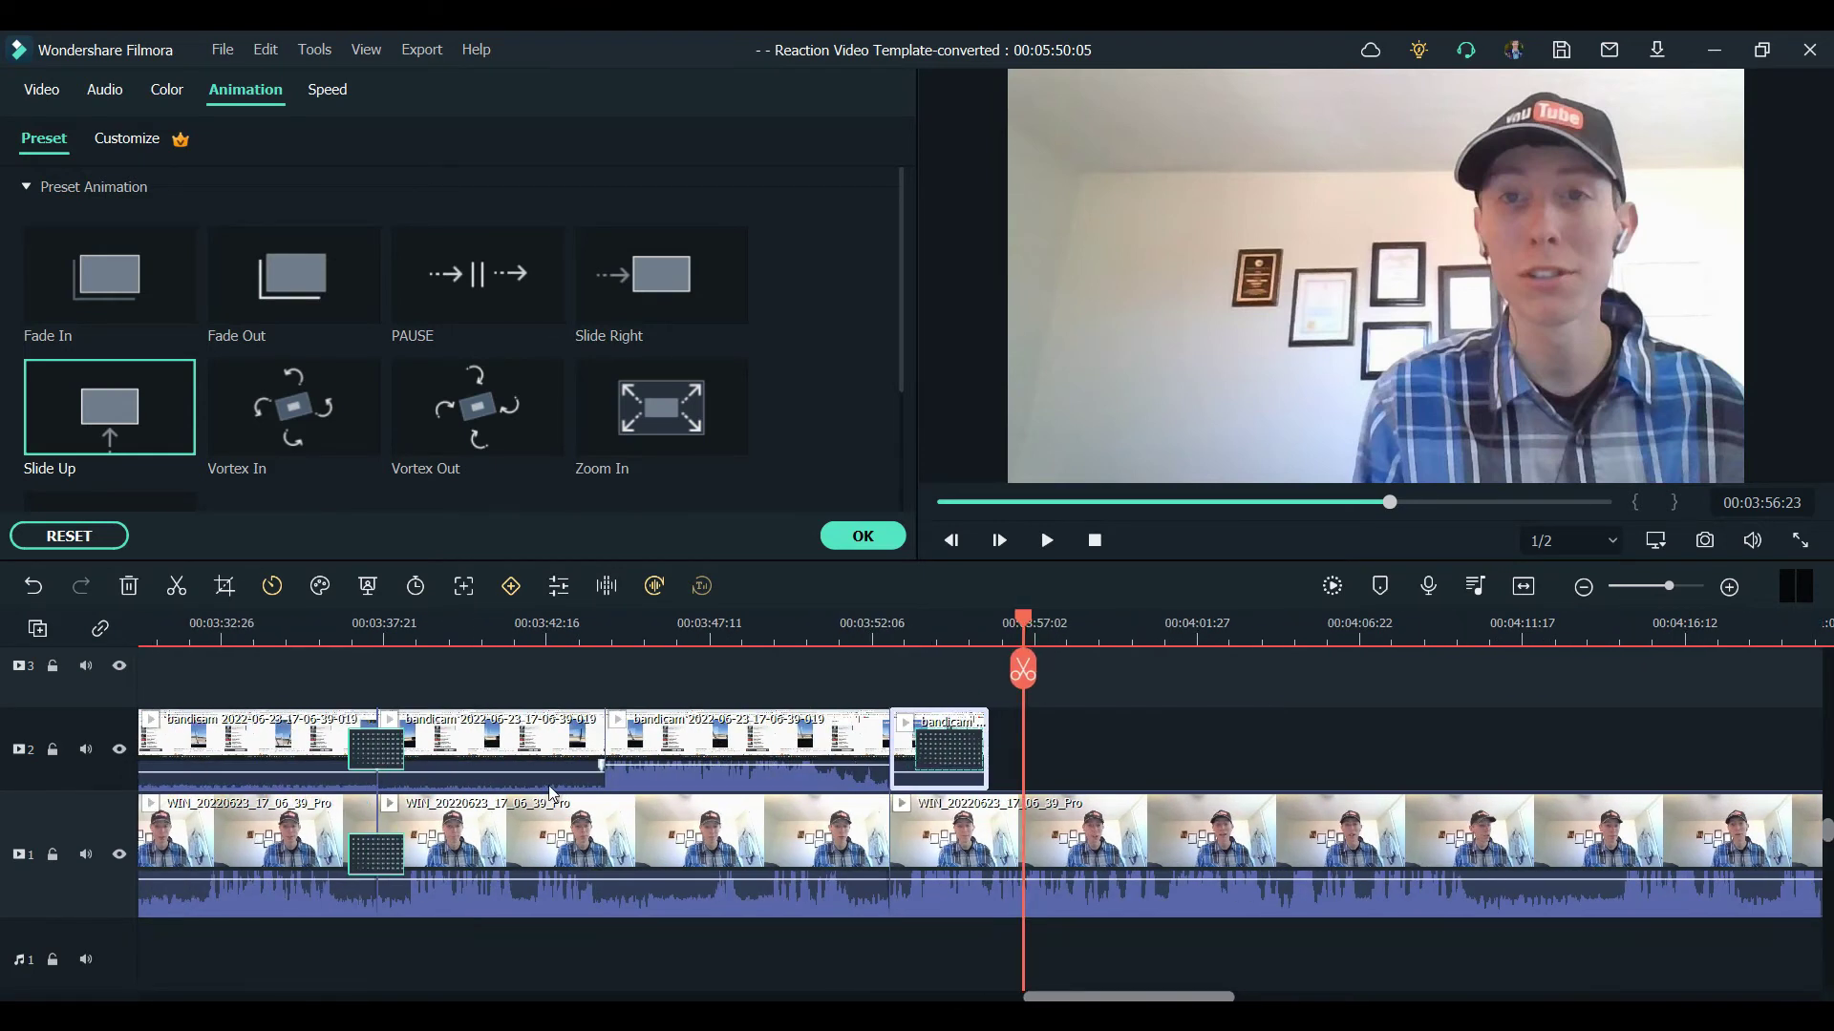
scroll(729, 764, "up", 2)
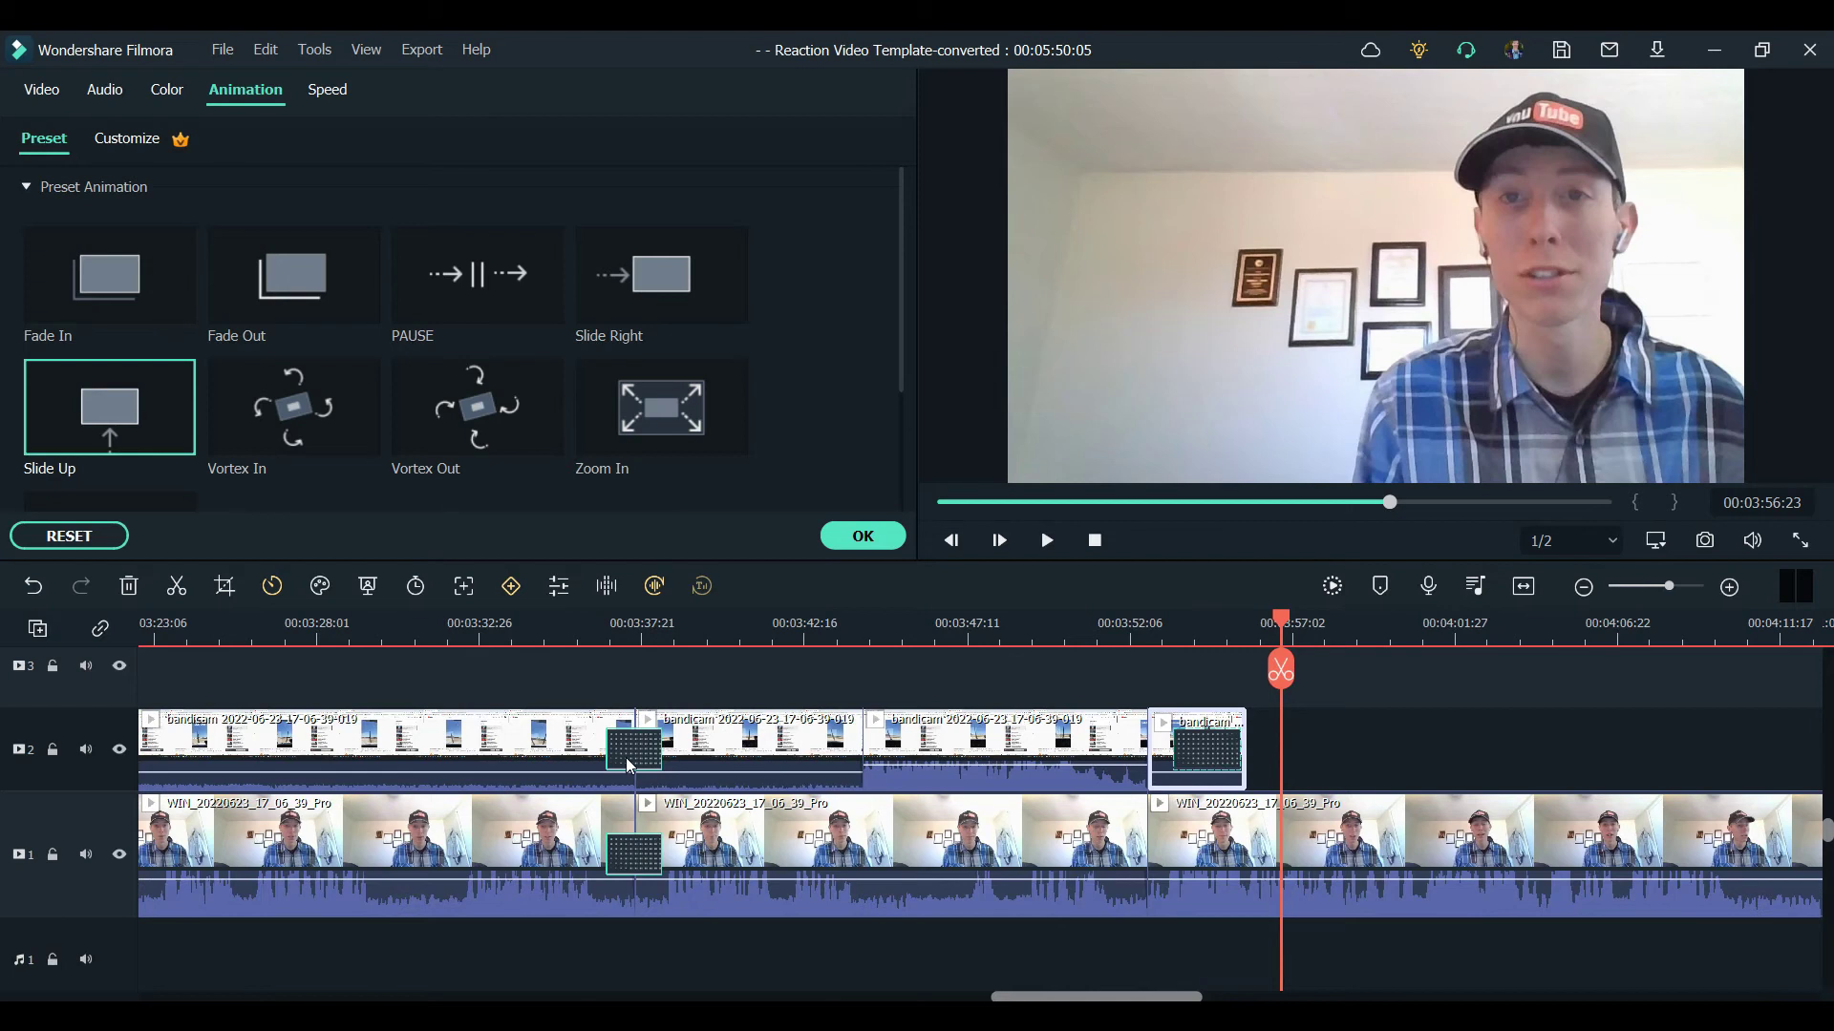
double_click(629, 765)
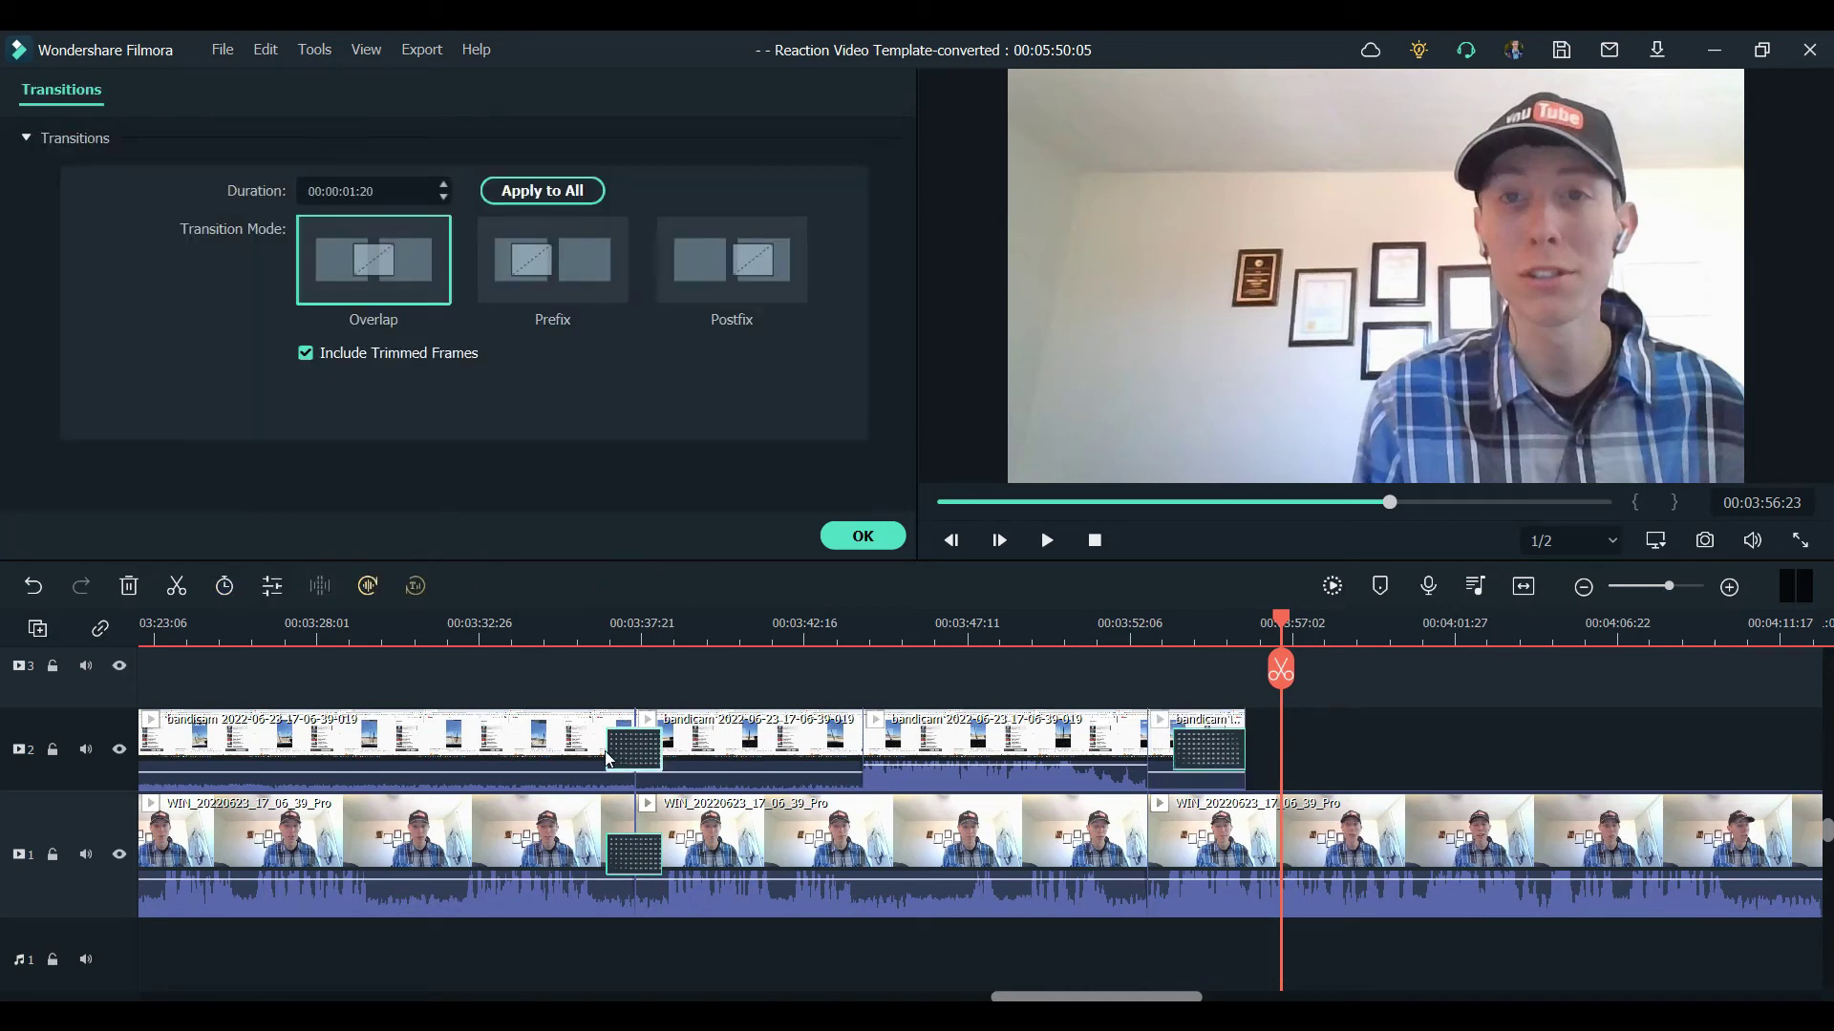
left_click_drag(608, 757, 630, 752)
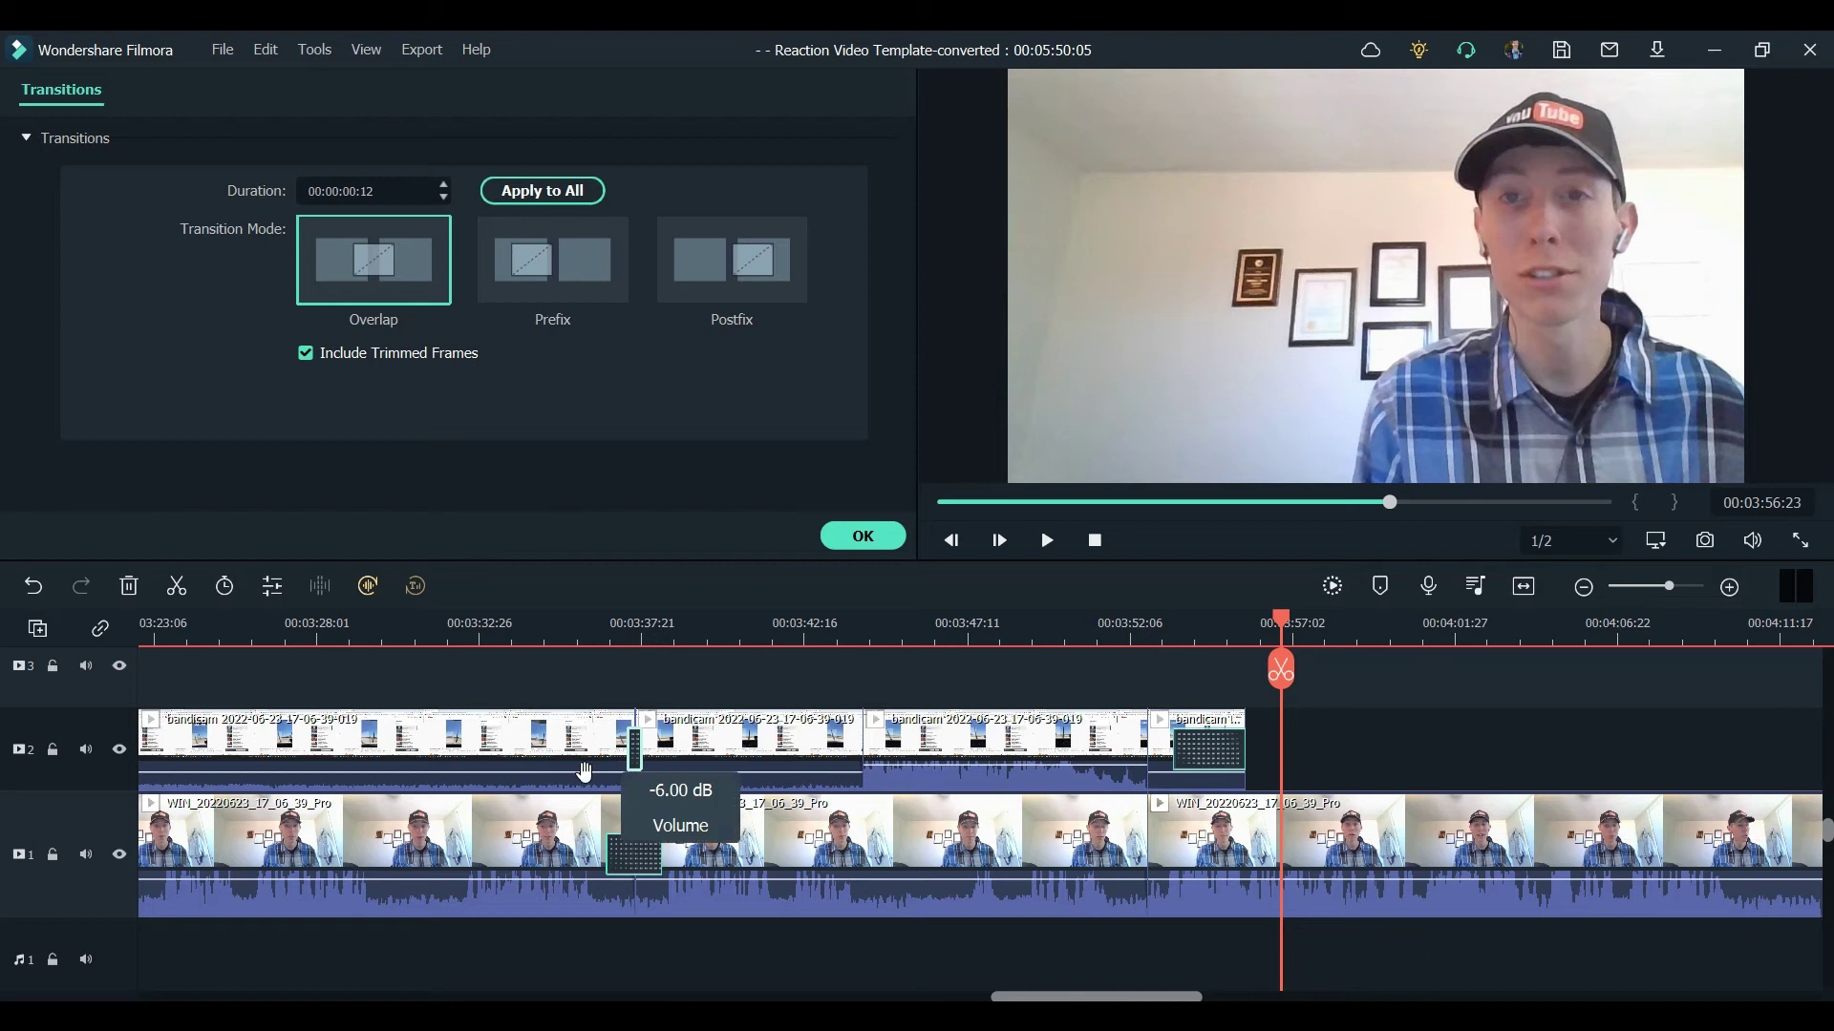
Step: Apply the 00:00:00:12 transition duration to all transitions in the project
scroll(662, 900, "left", 1)
scroll(662, 897, "left", 6)
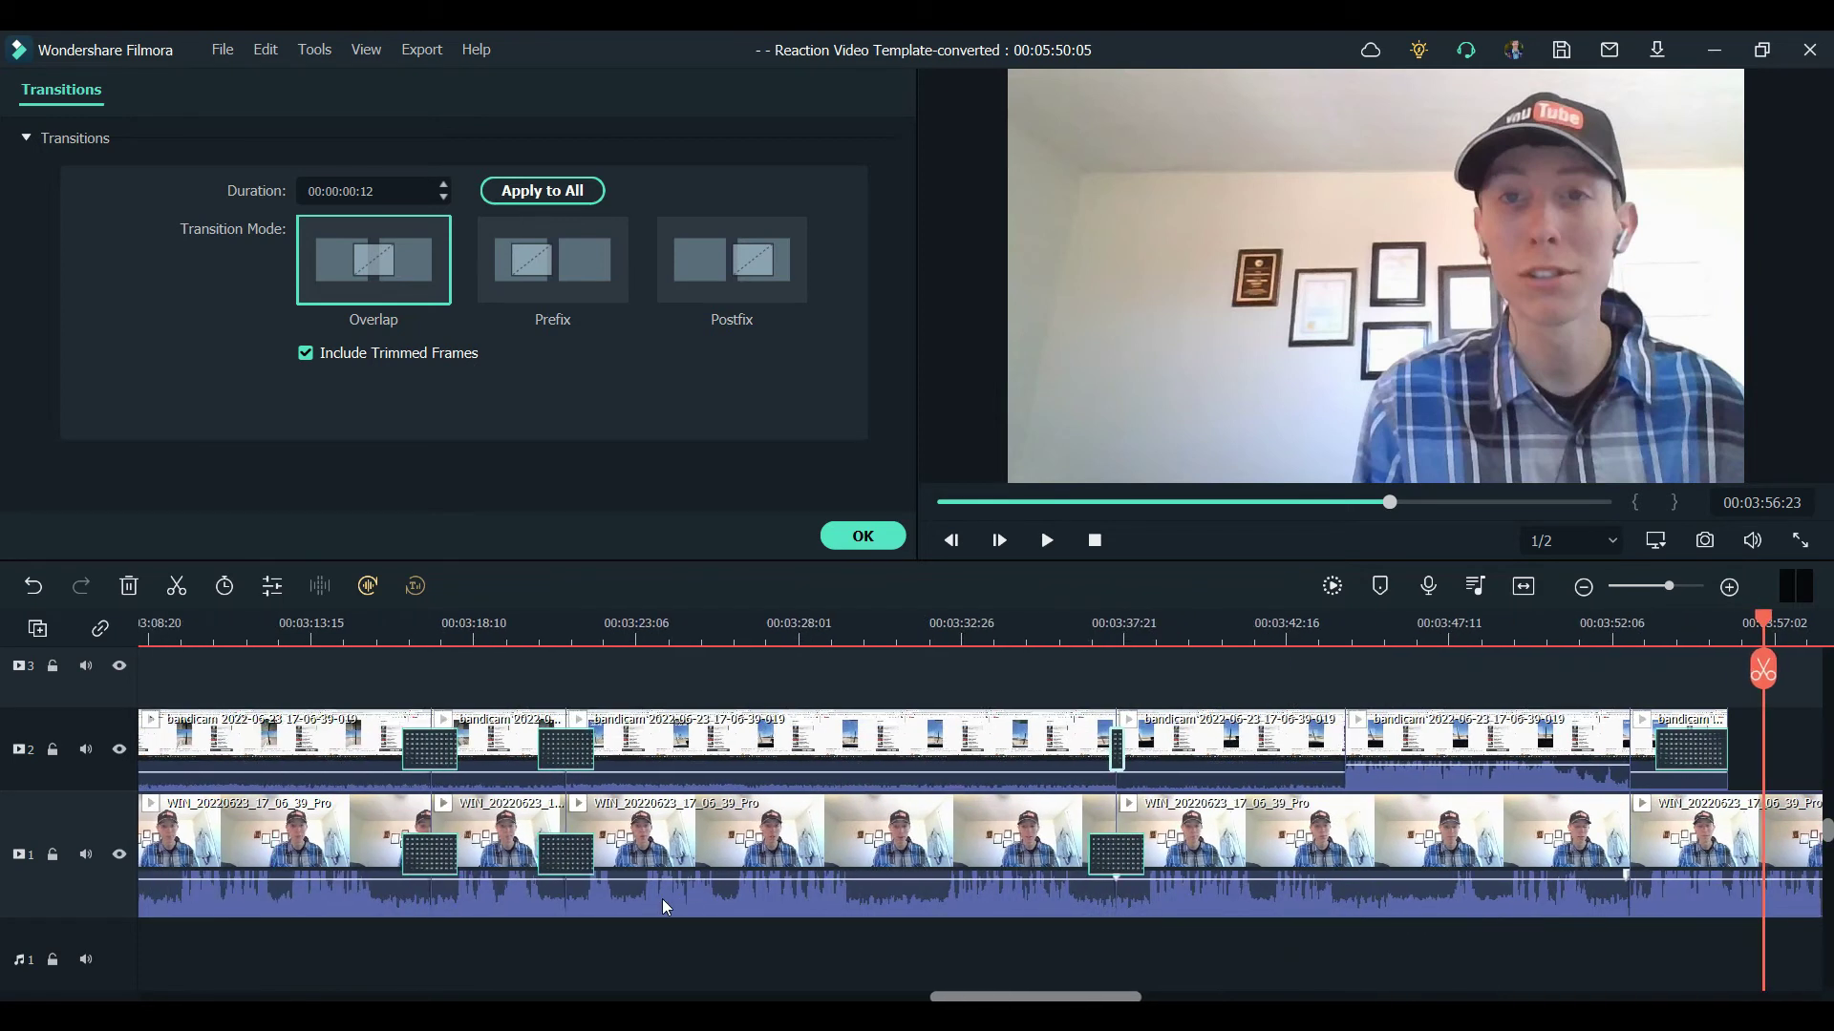
left_click(559, 191)
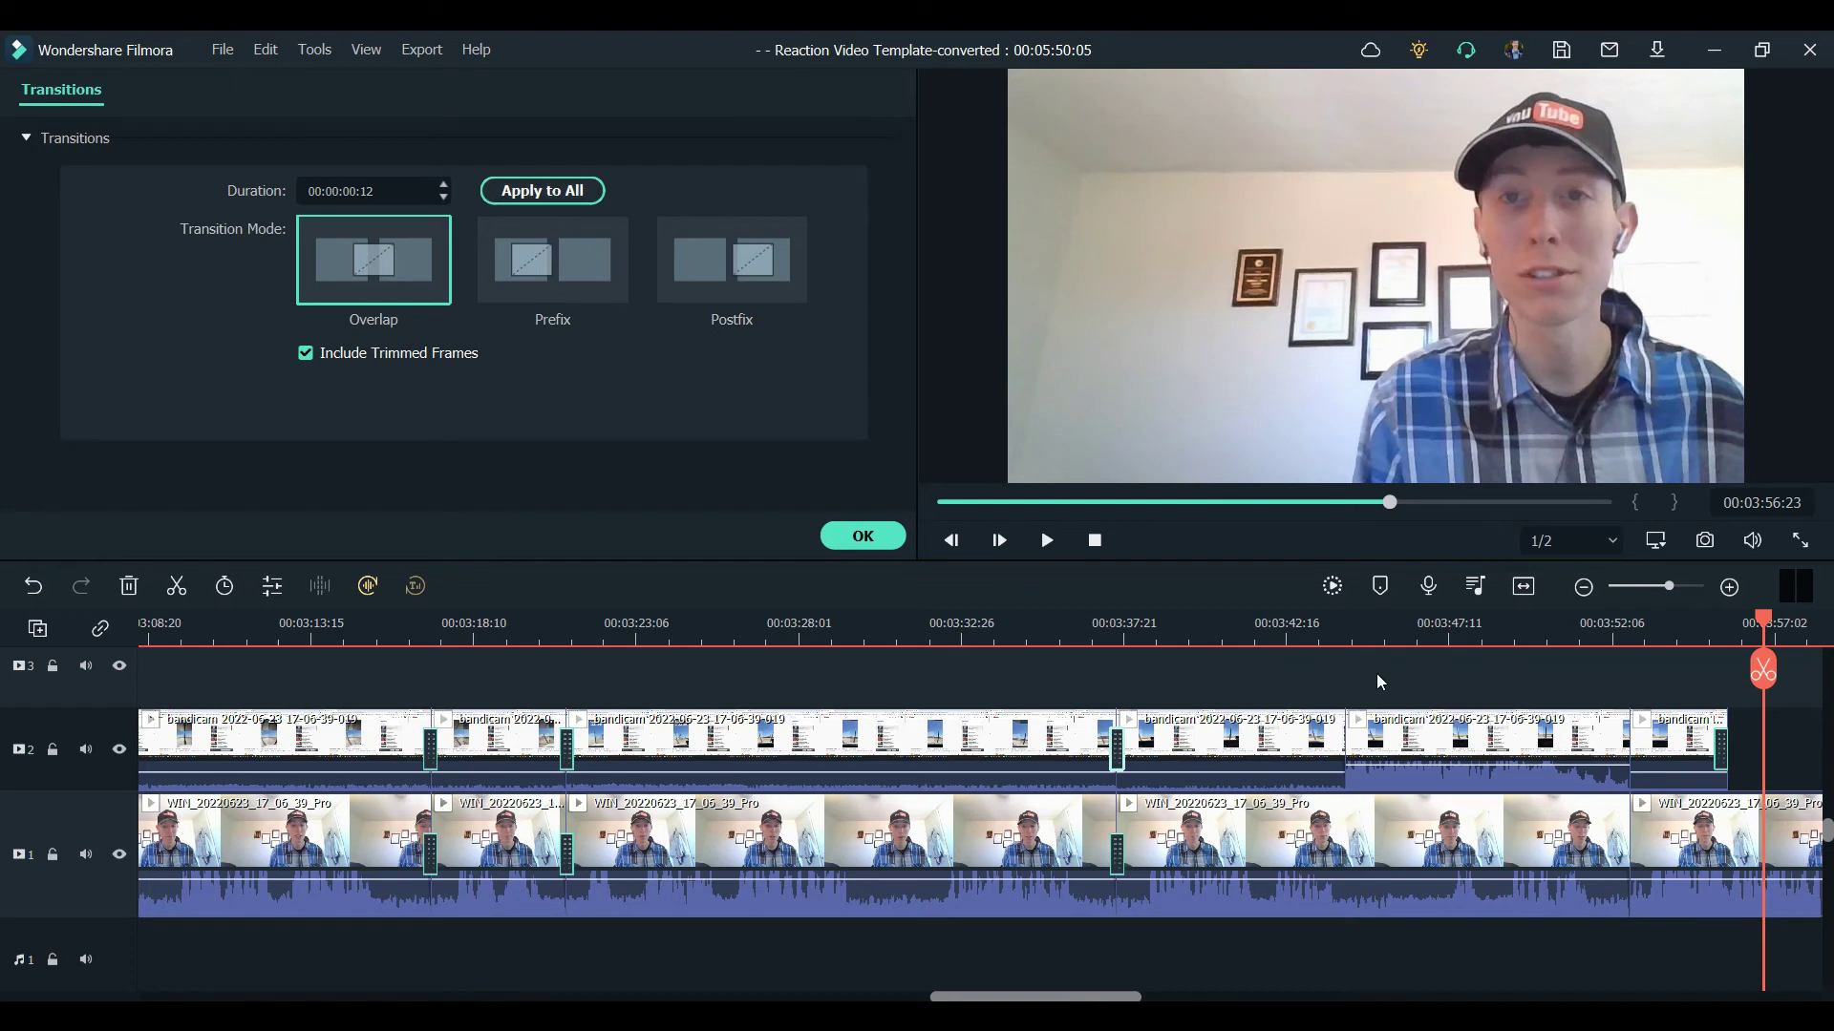
Step: Lengthen the Dissolve at the end of the last bandicam clip to 00:00:02:02
scroll(1377, 674, "right", 1)
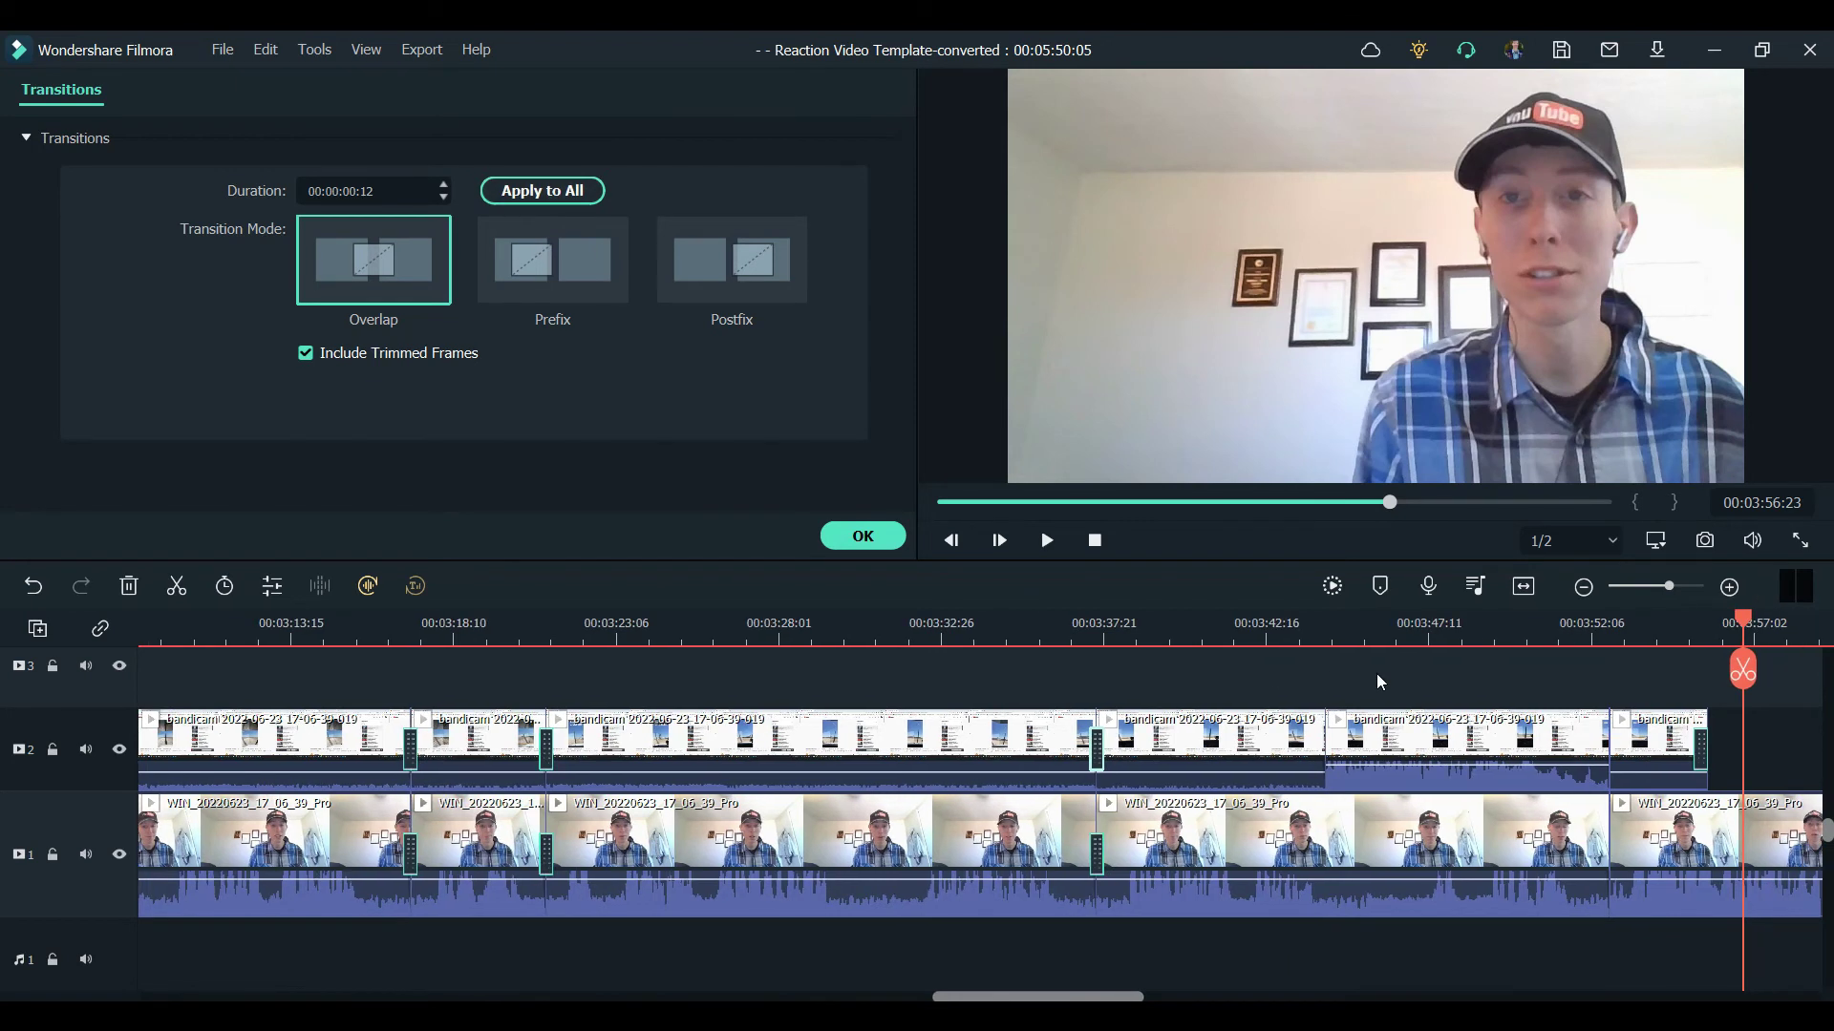
scroll(1377, 674, "right", 5)
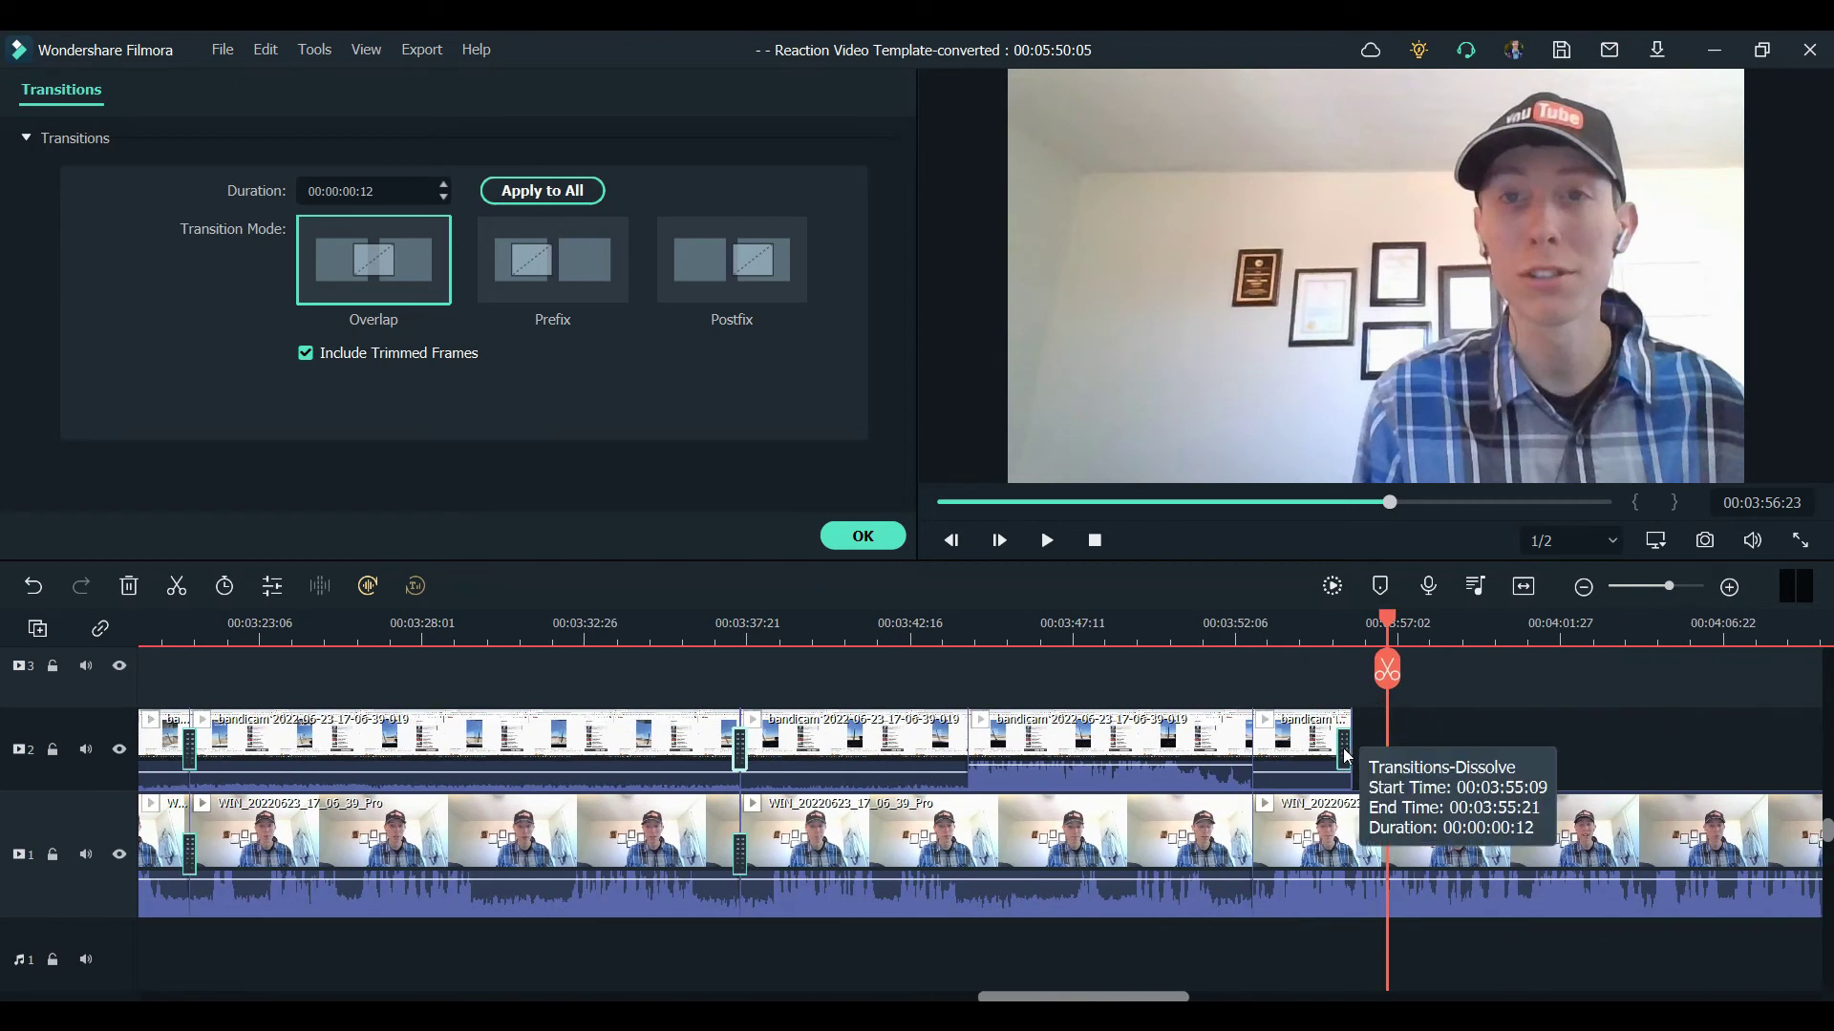
left_click(1345, 756)
left_click_drag(1341, 746, 1282, 745)
Step: Lengthen the transition between the opening title and the first webcam clip to 00:00:02:06
scroll(1281, 744, "left", 10)
scroll(1282, 744, "left", 15)
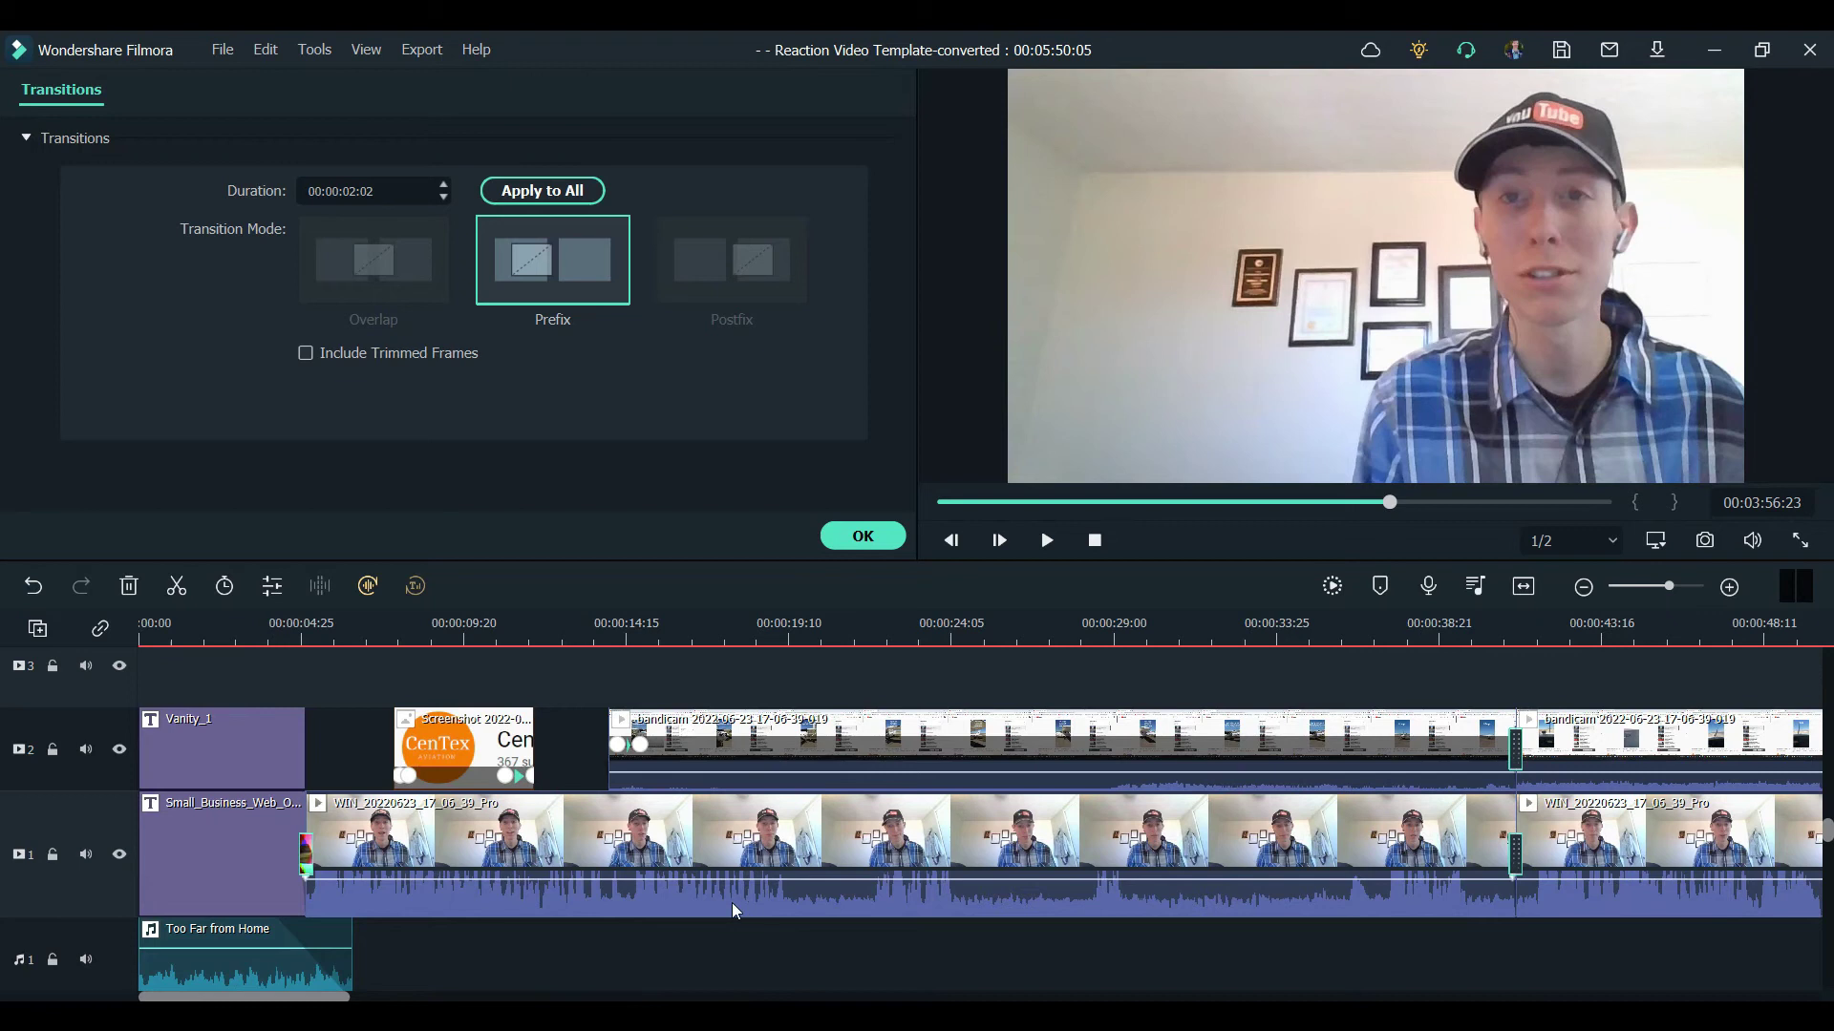
left_click(308, 860)
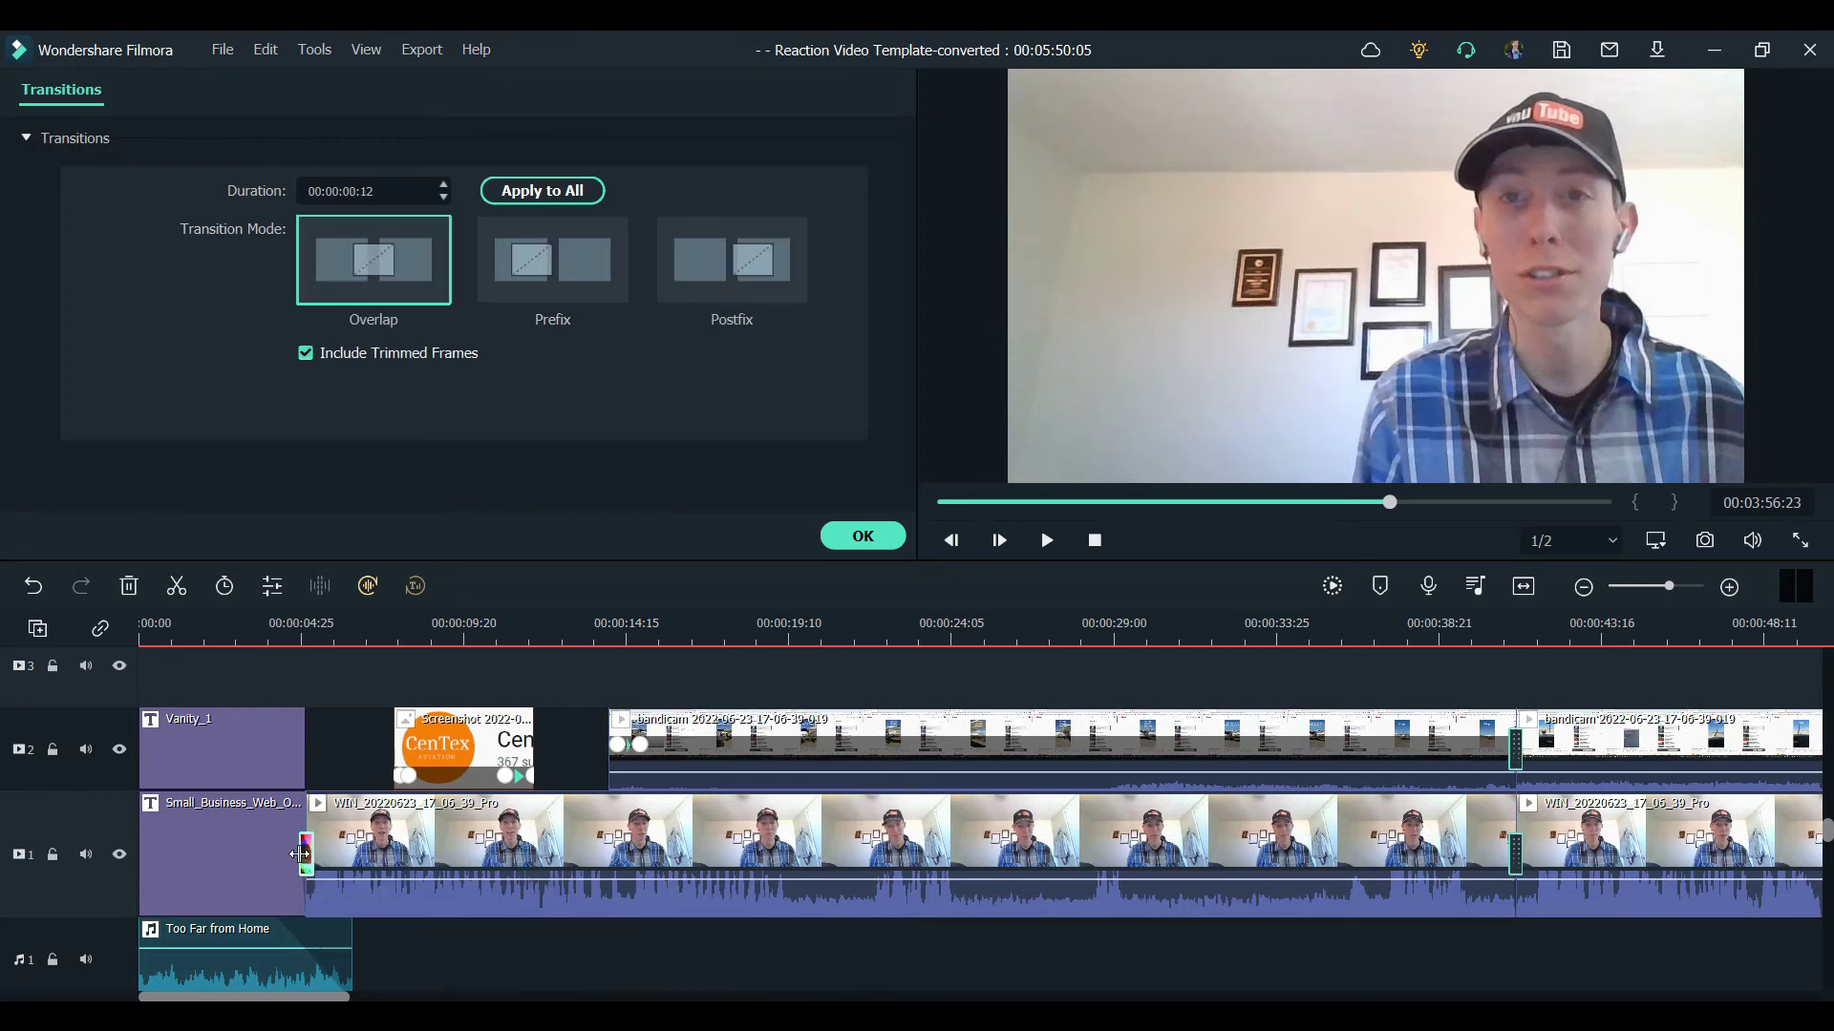
left_click_drag(299, 853, 267, 853)
Step: Lengthen the transition at the end of the Date title to 00:00:01:11 and close its settings
scroll(921, 841, "right", 10)
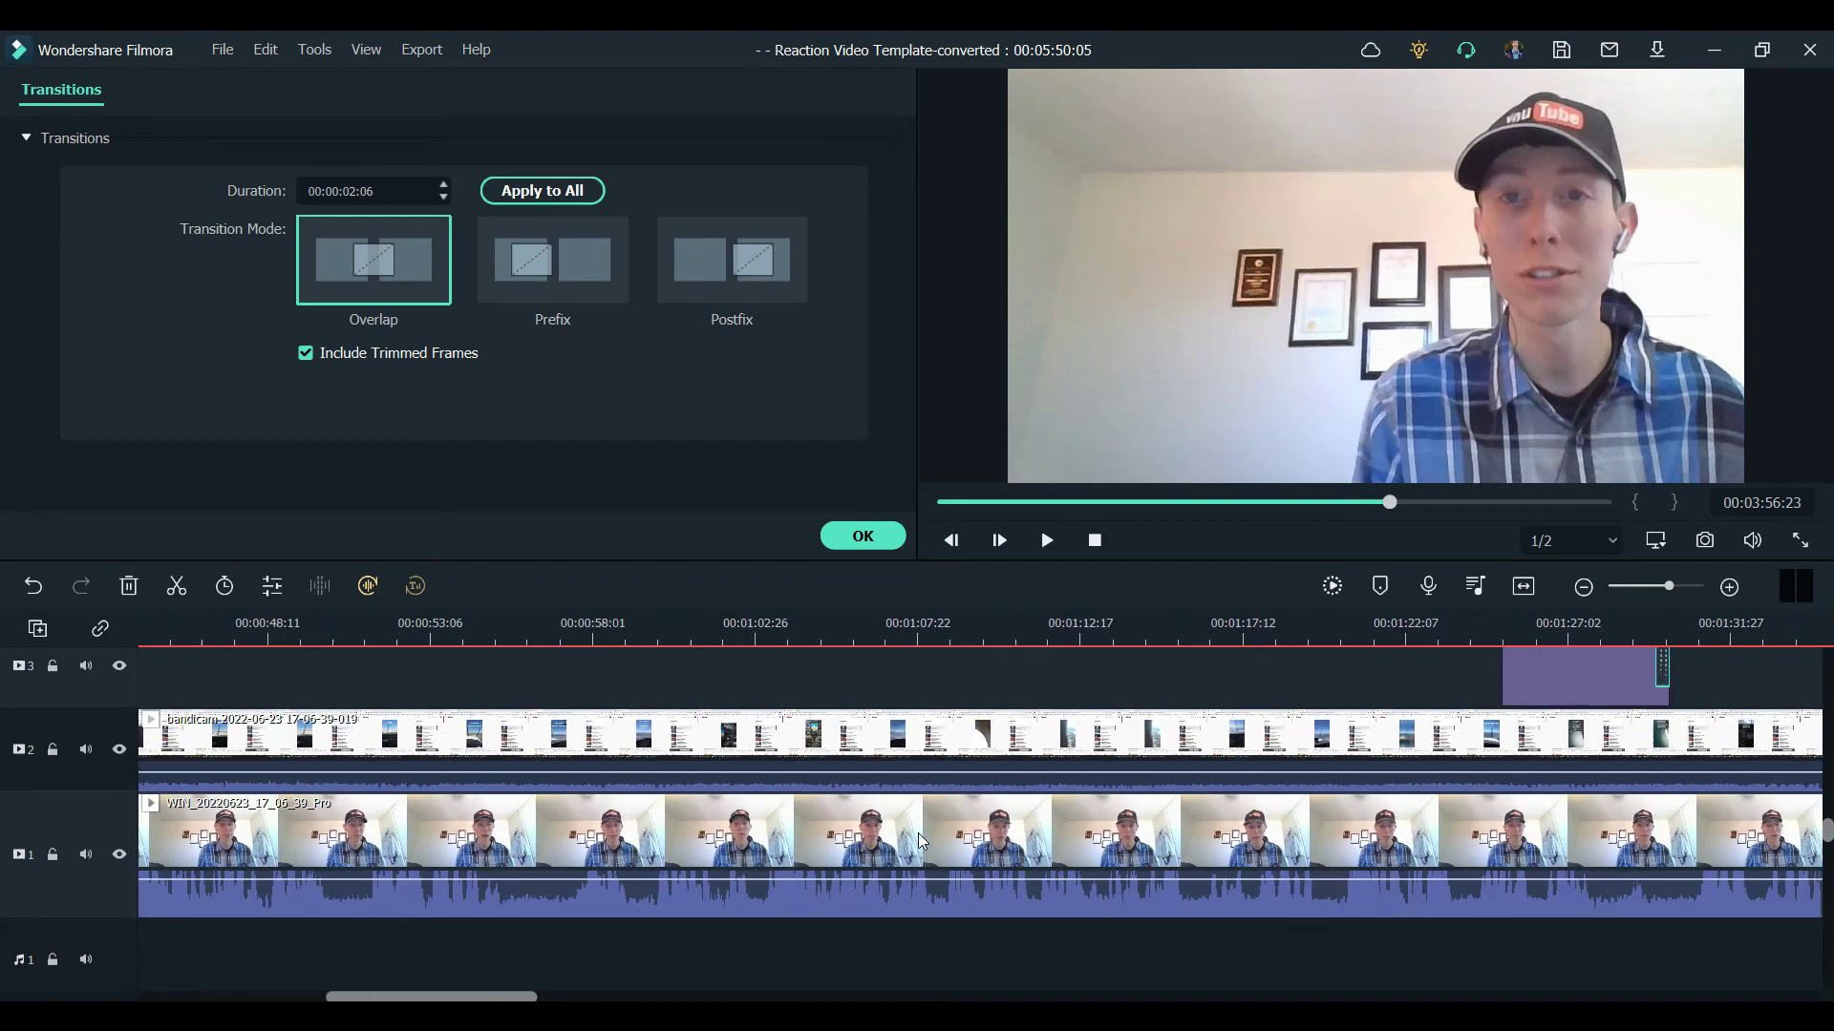
scroll(922, 840, "up", 2)
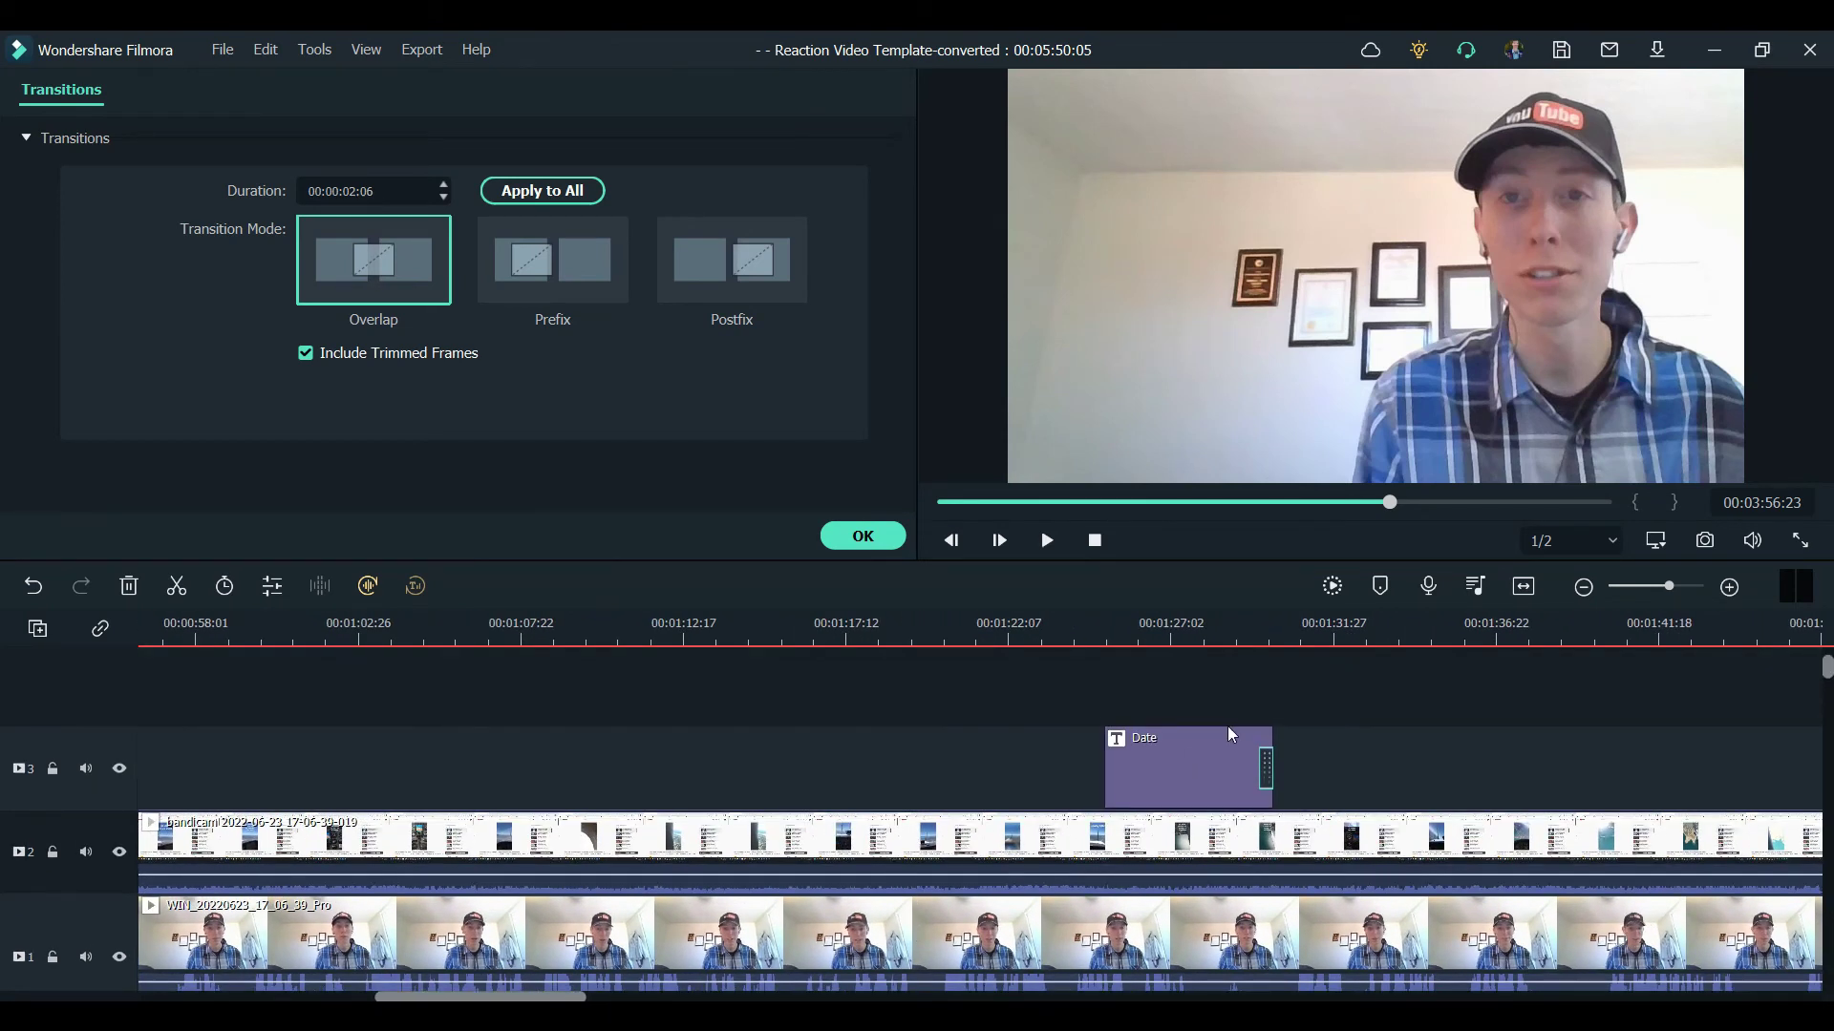
left_click(1190, 634)
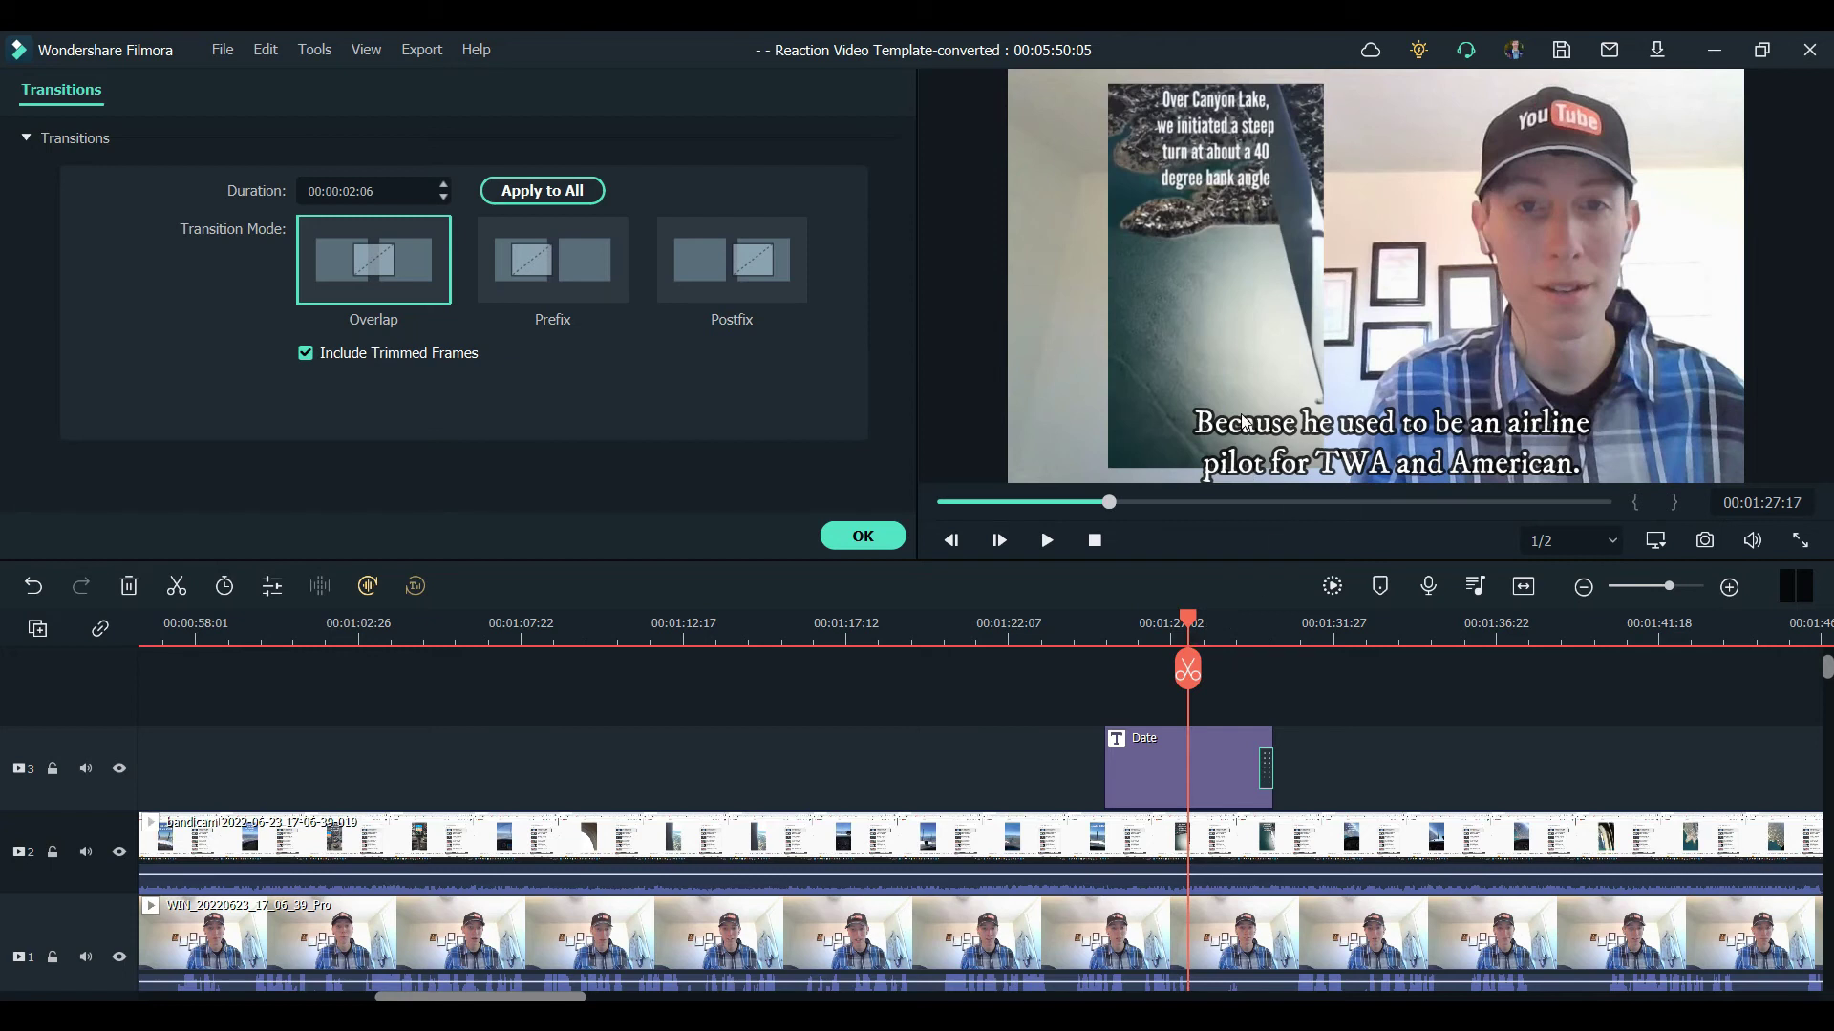
left_click(1267, 769)
left_click_drag(1260, 763, 1228, 763)
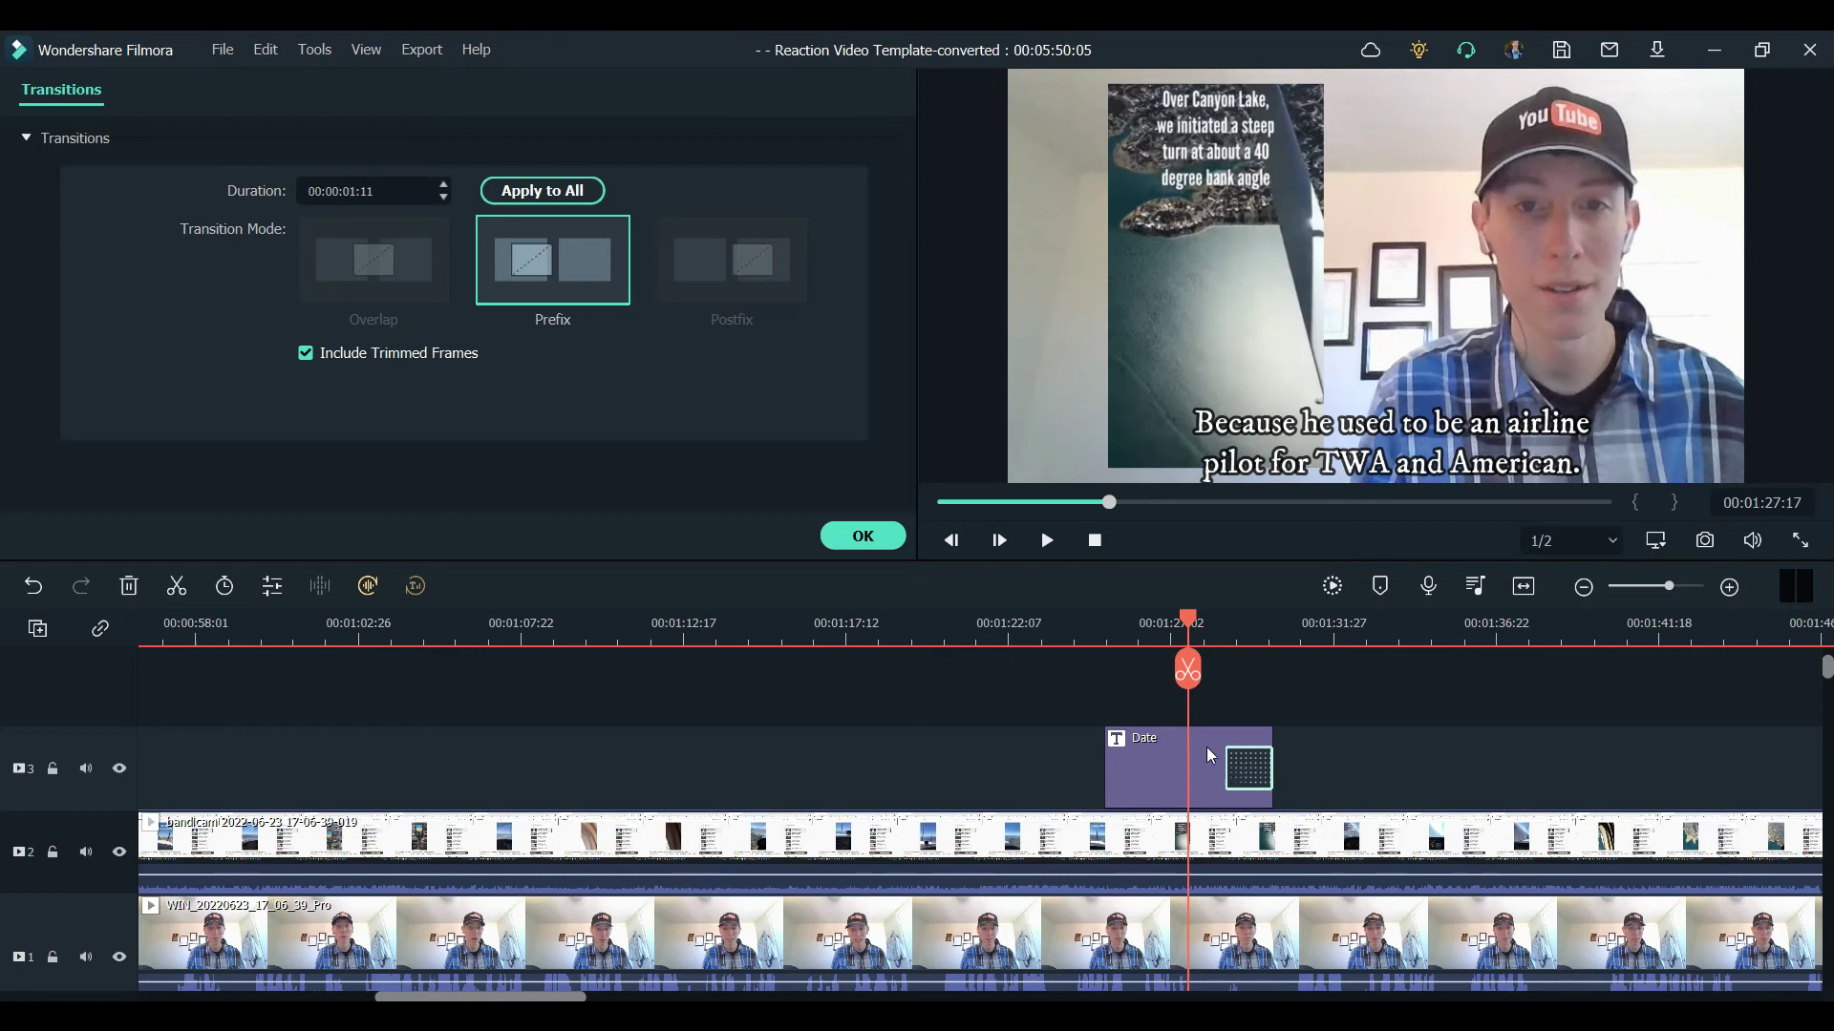
left_click(889, 540)
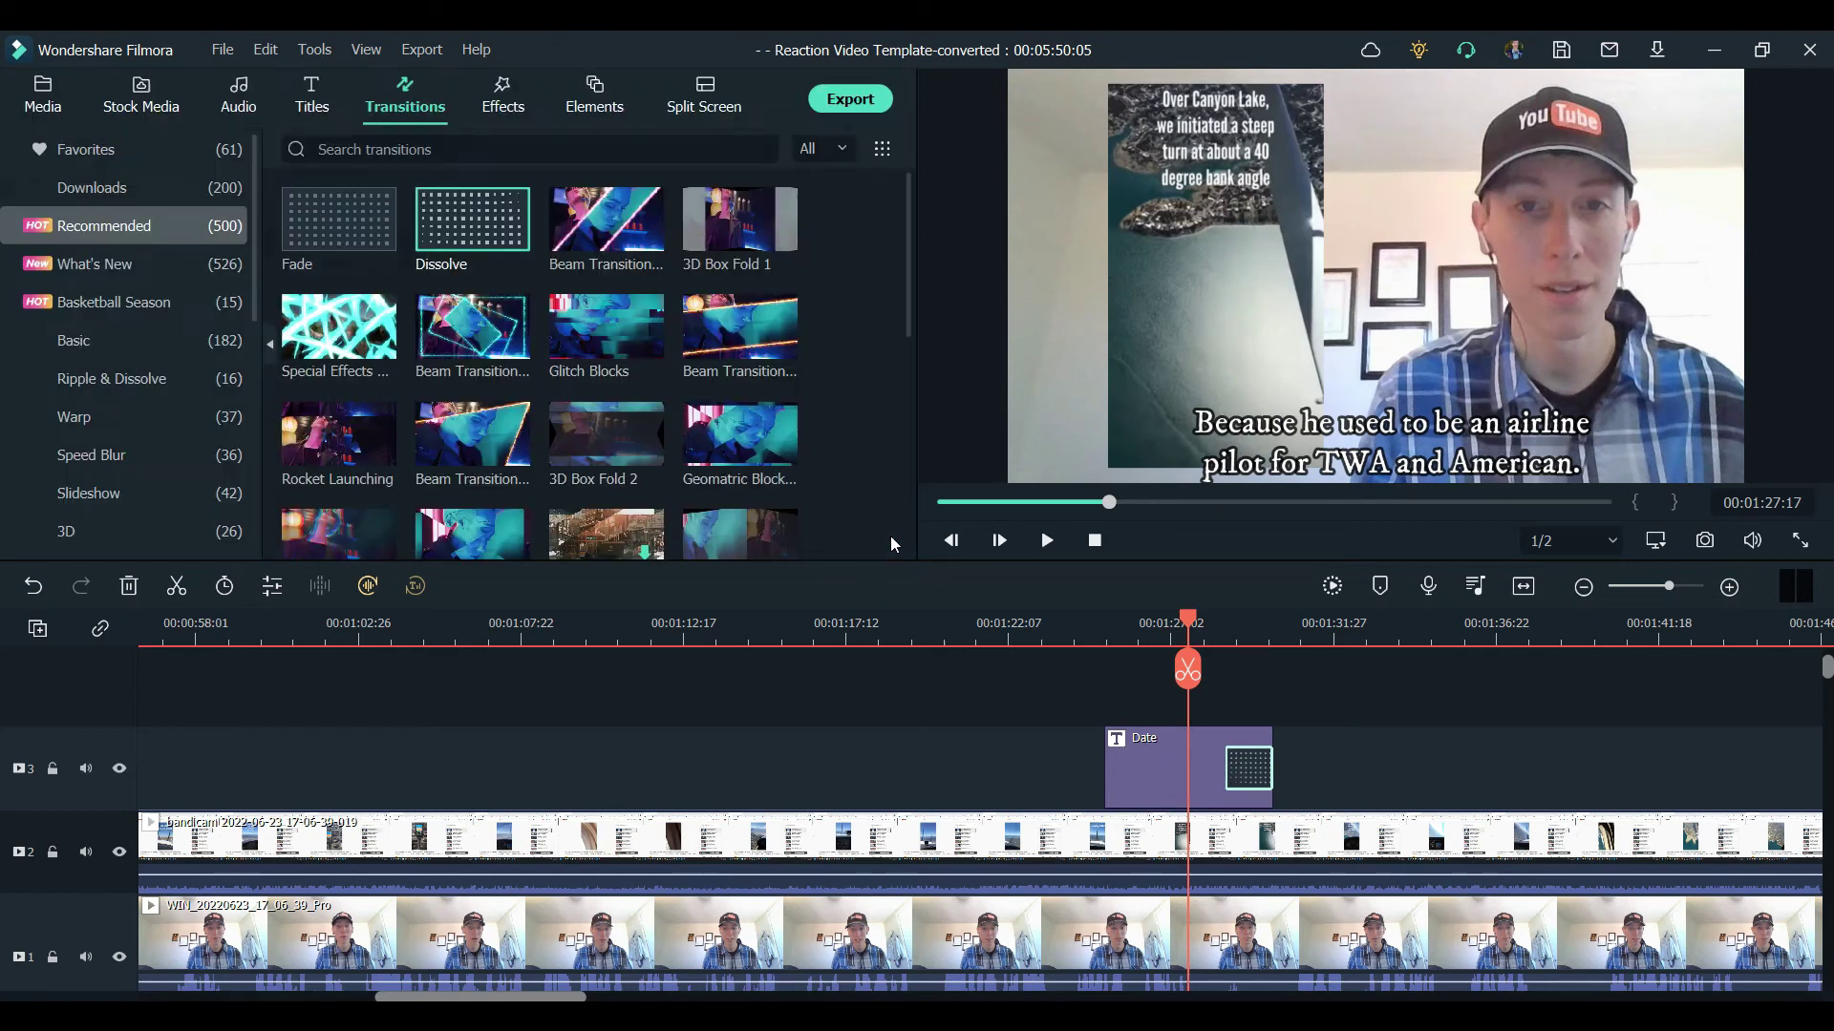
Step: Play the closing webcam footage after the end of the bandicam clip to find sections to trim
left_click(309, 99)
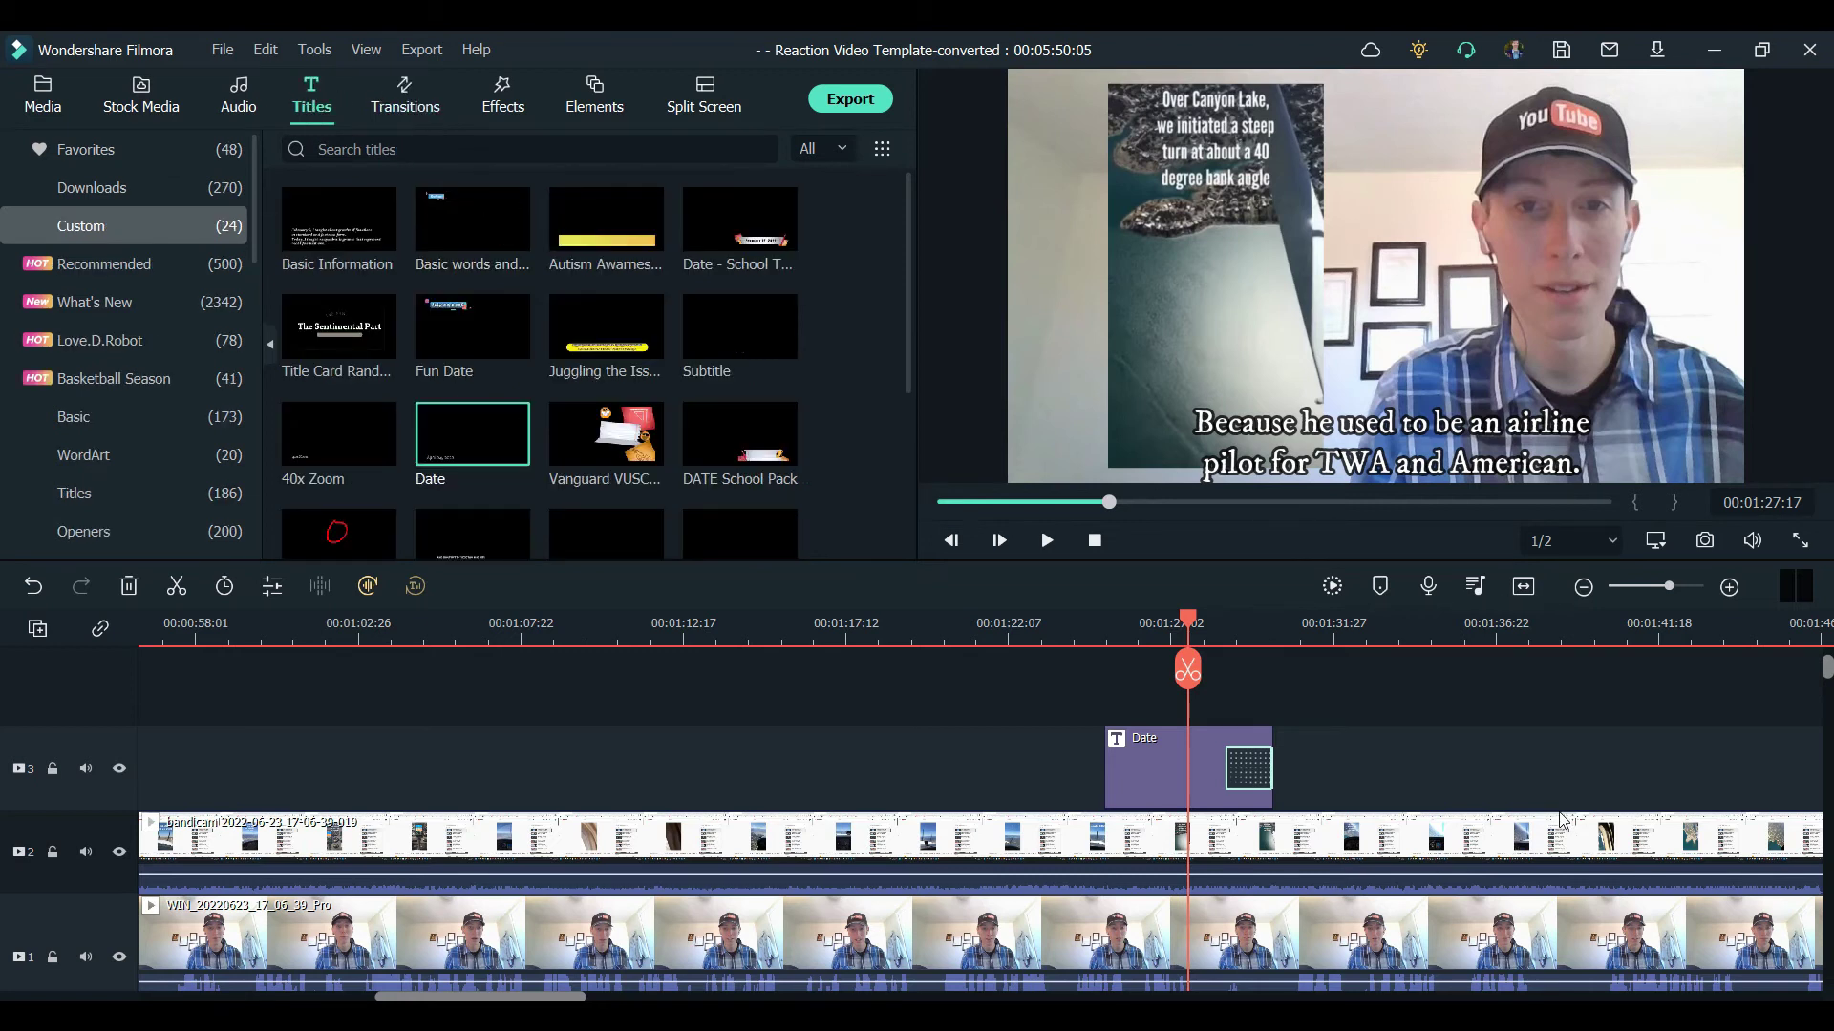
scroll(1607, 743, "down", 2)
left_click_drag(1666, 587, 1640, 587)
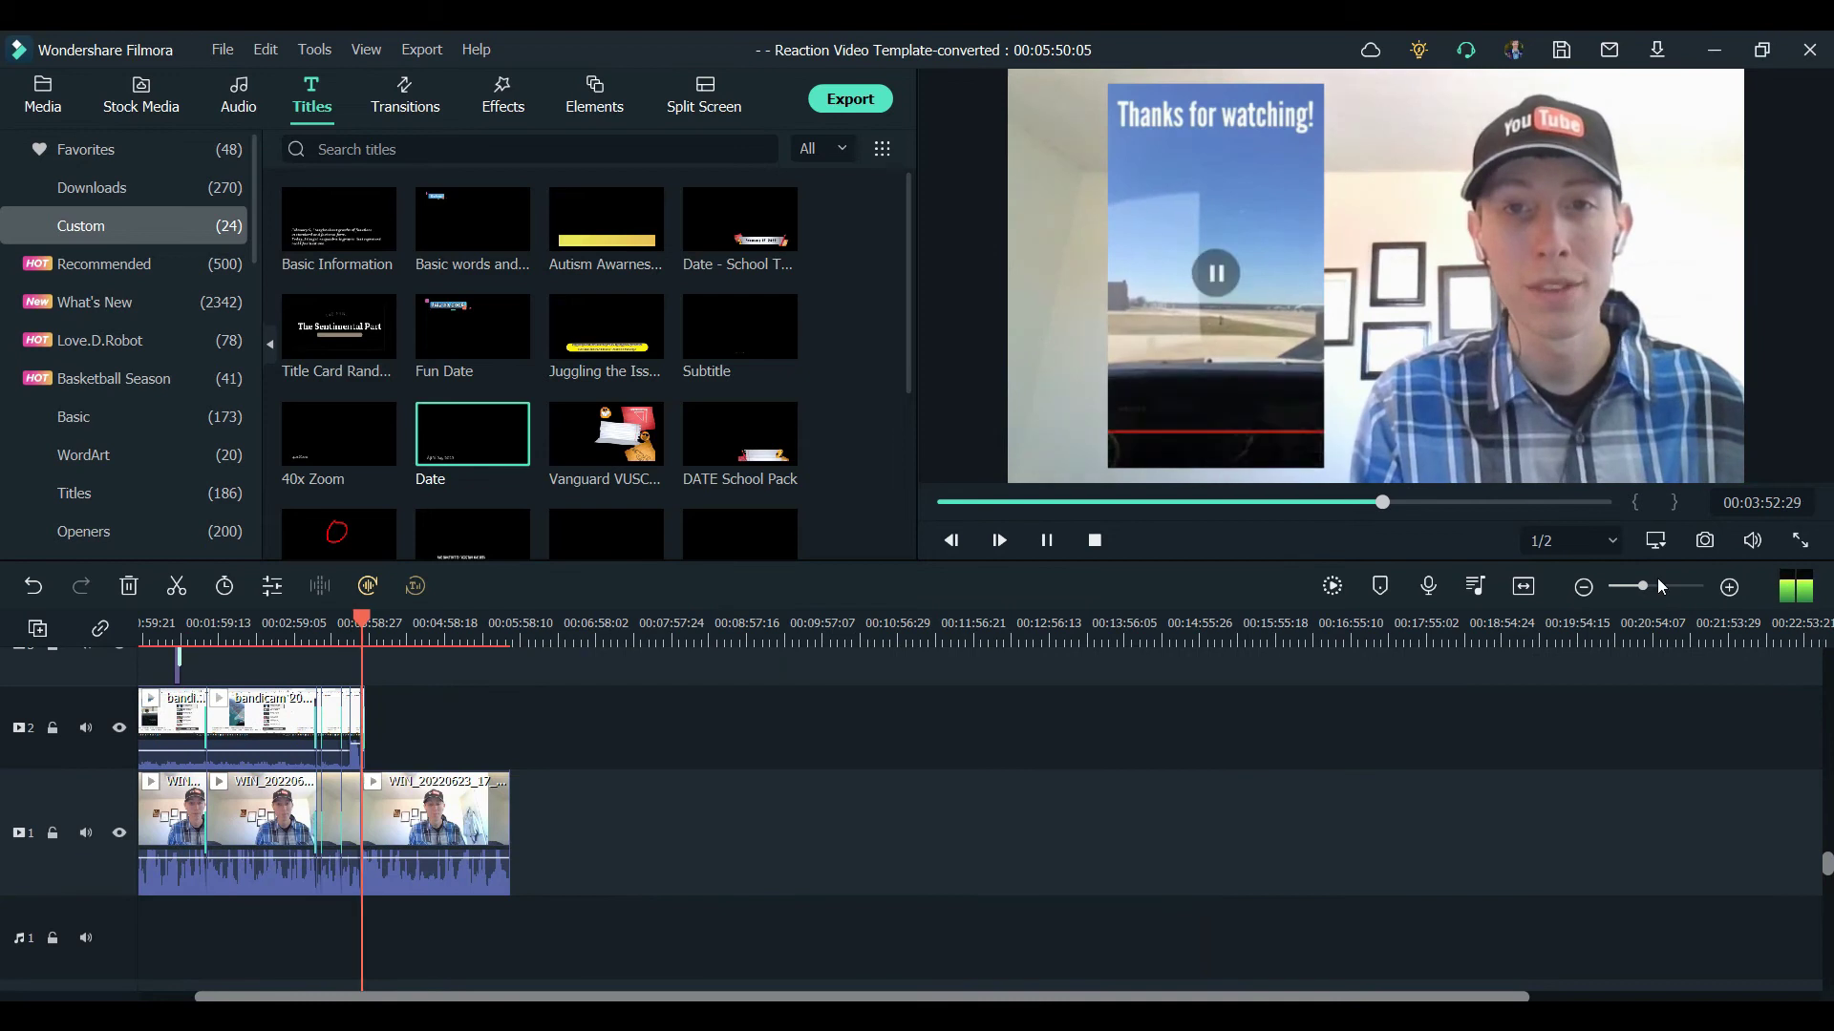
left_click(1662, 588)
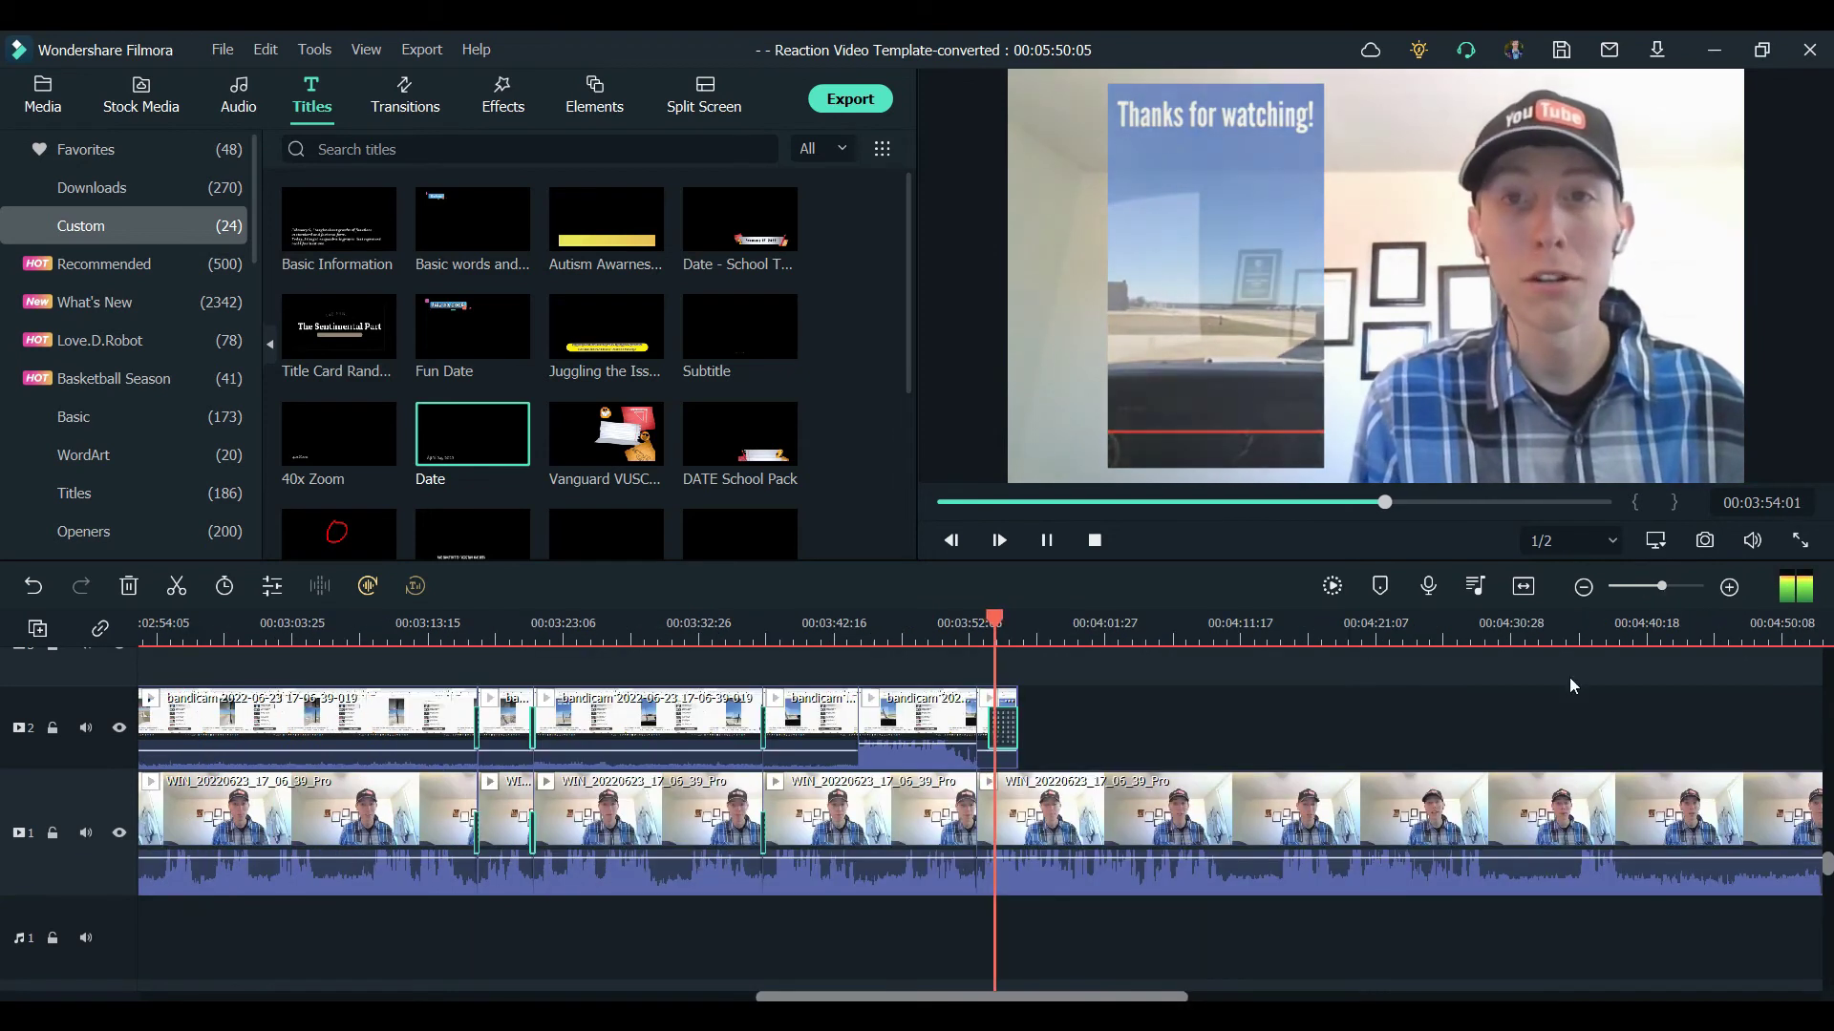
scroll(1571, 682, "right", 2)
scroll(1571, 680, "right", 3)
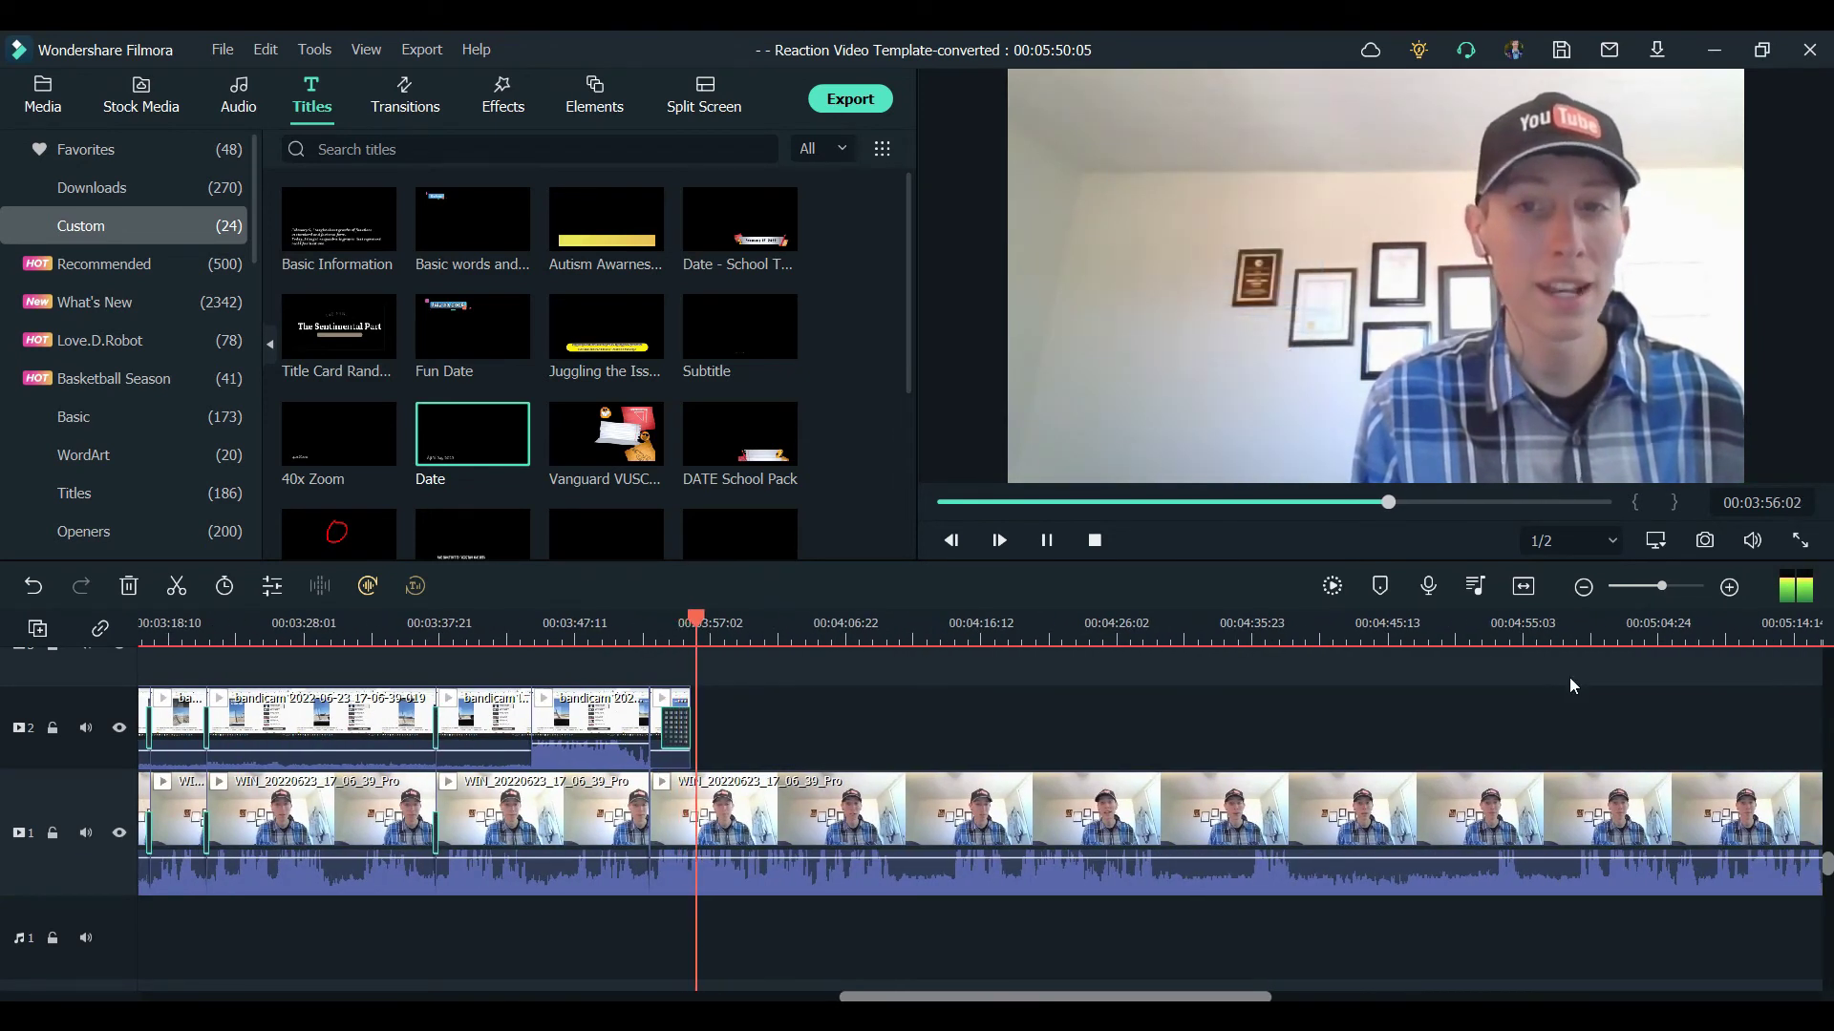
key("space")
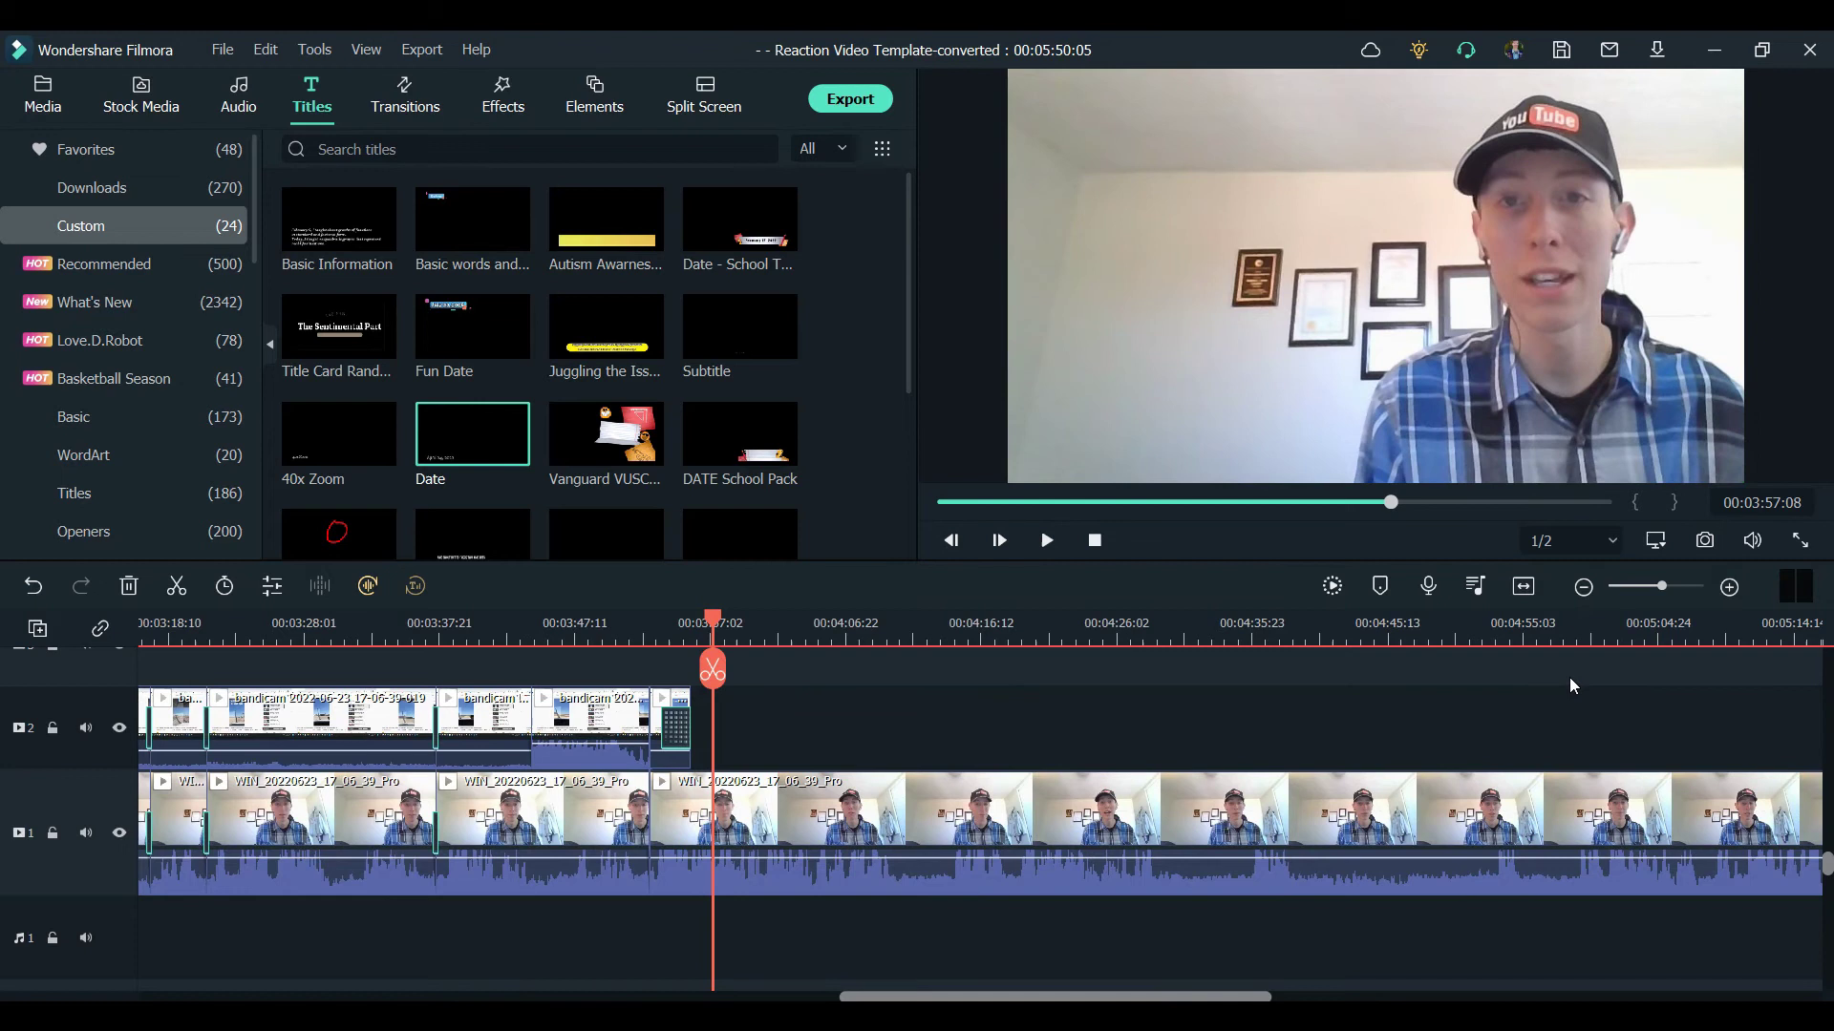
scroll(1568, 678, "right", 2)
scroll(1571, 685, "right", 6)
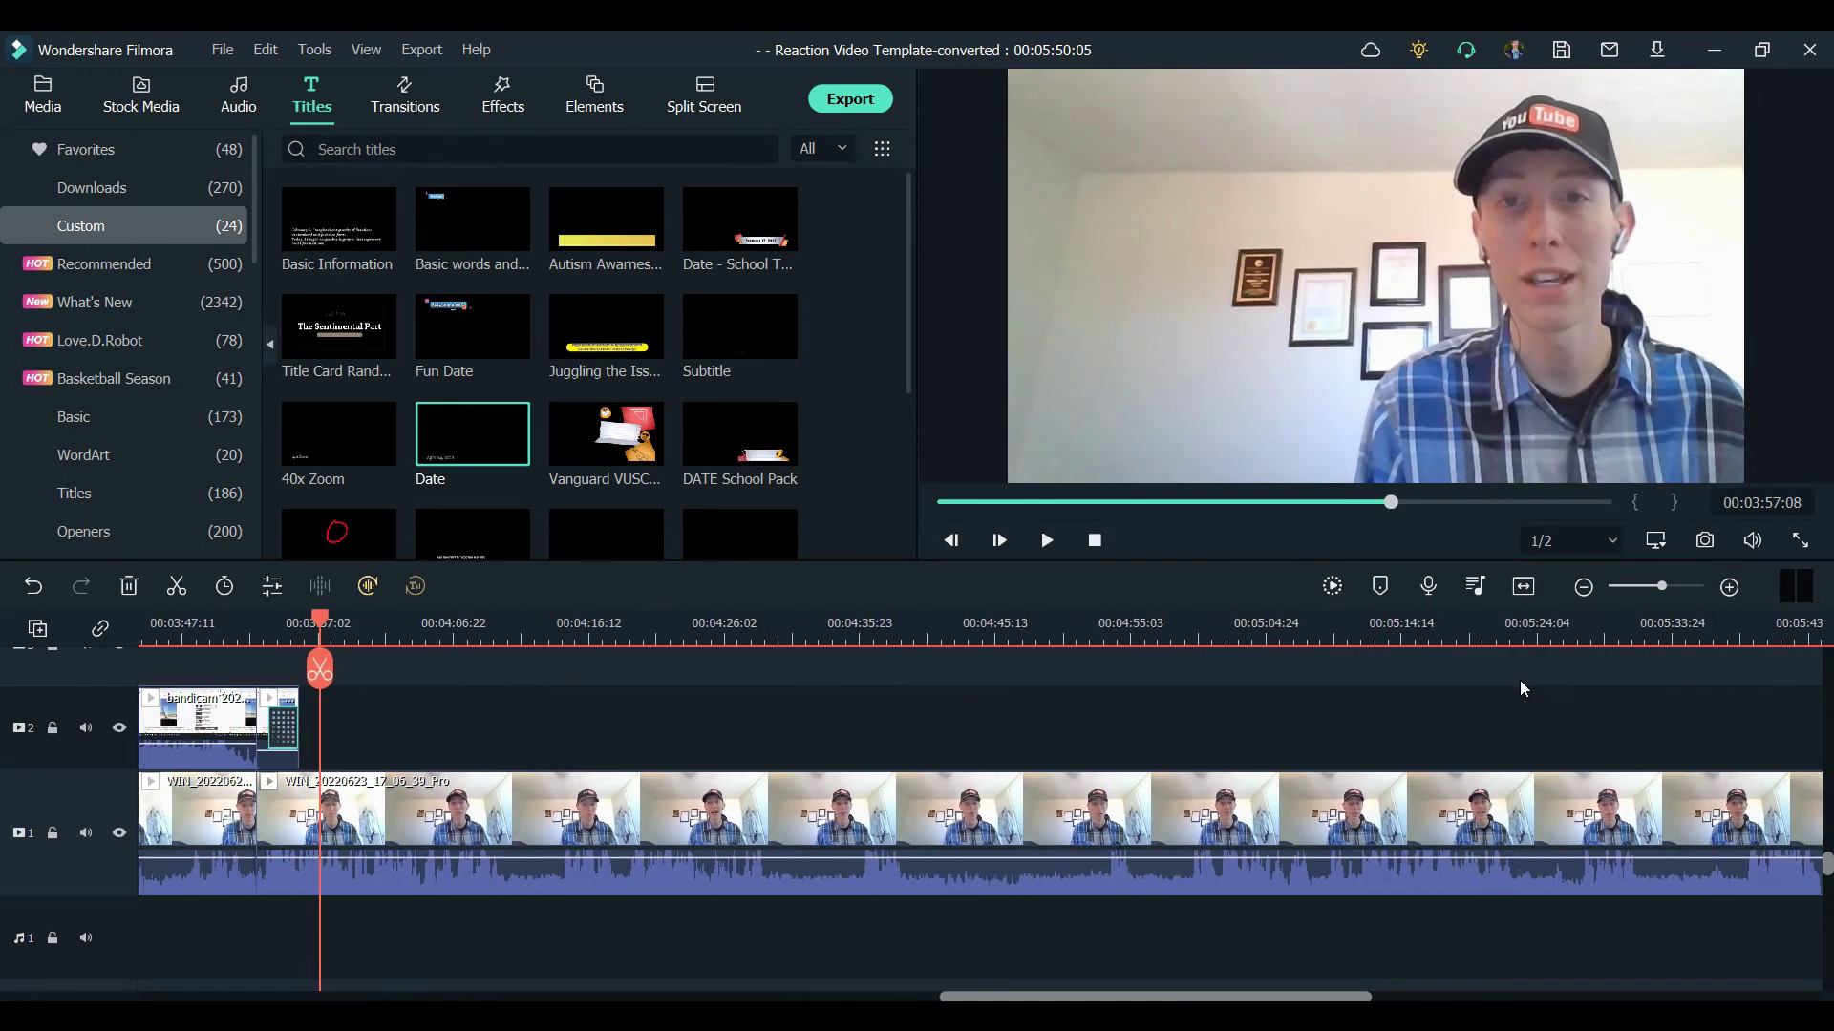
scroll(1520, 687, "right", 2)
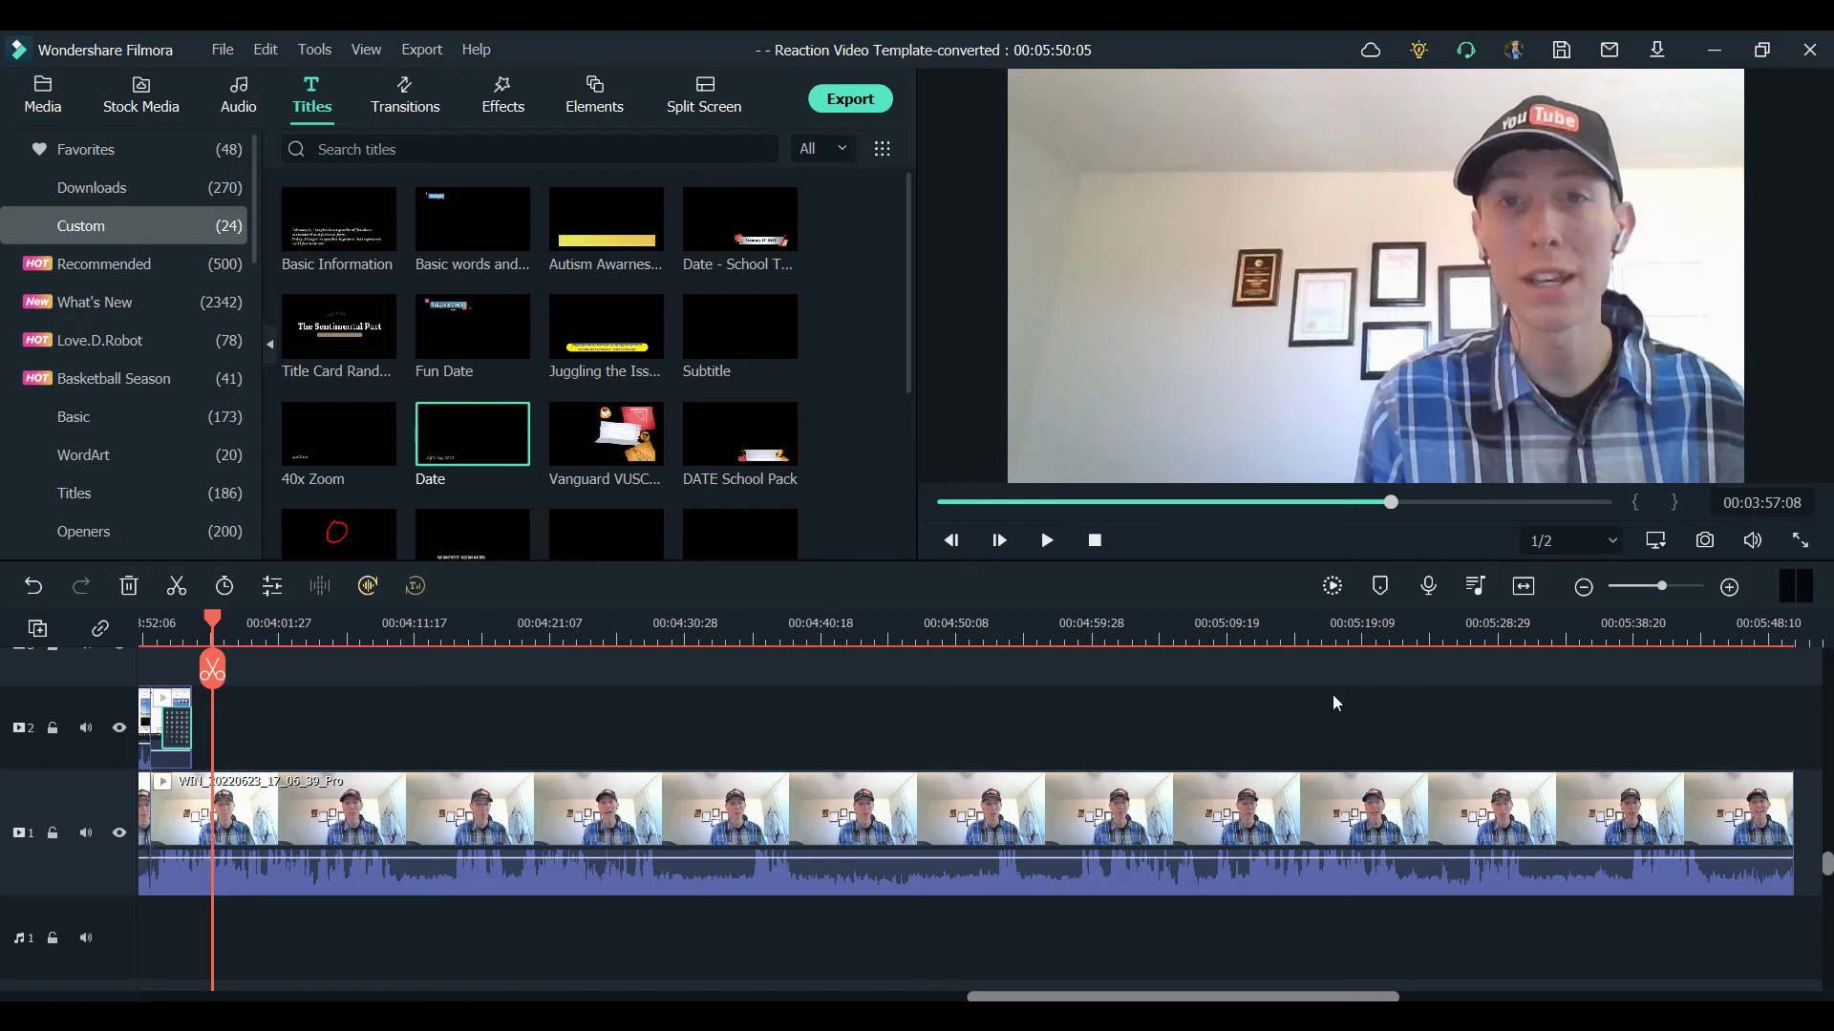
key("space")
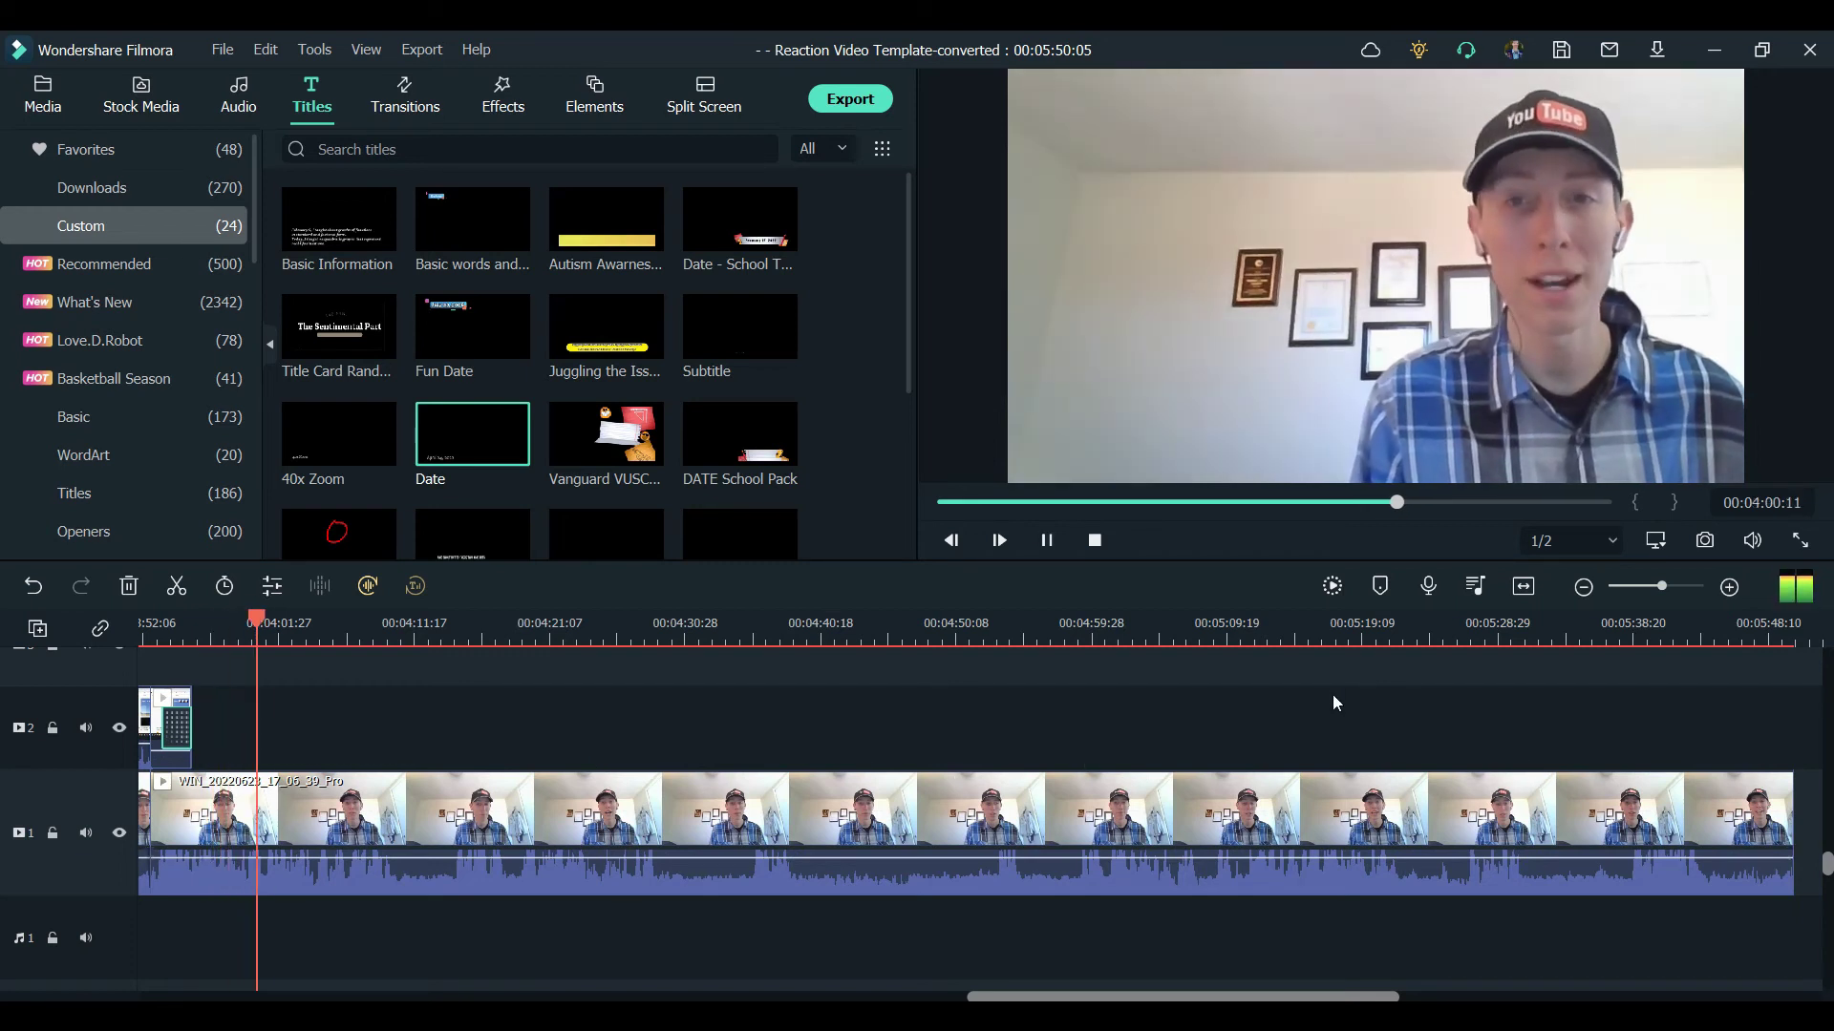
Step: Split the webcam clip at about 00:04:09 and 00:04:19 and delete the stretch between the splits
key("space")
key("ctrl+b")
key("space")
left_click(513, 634)
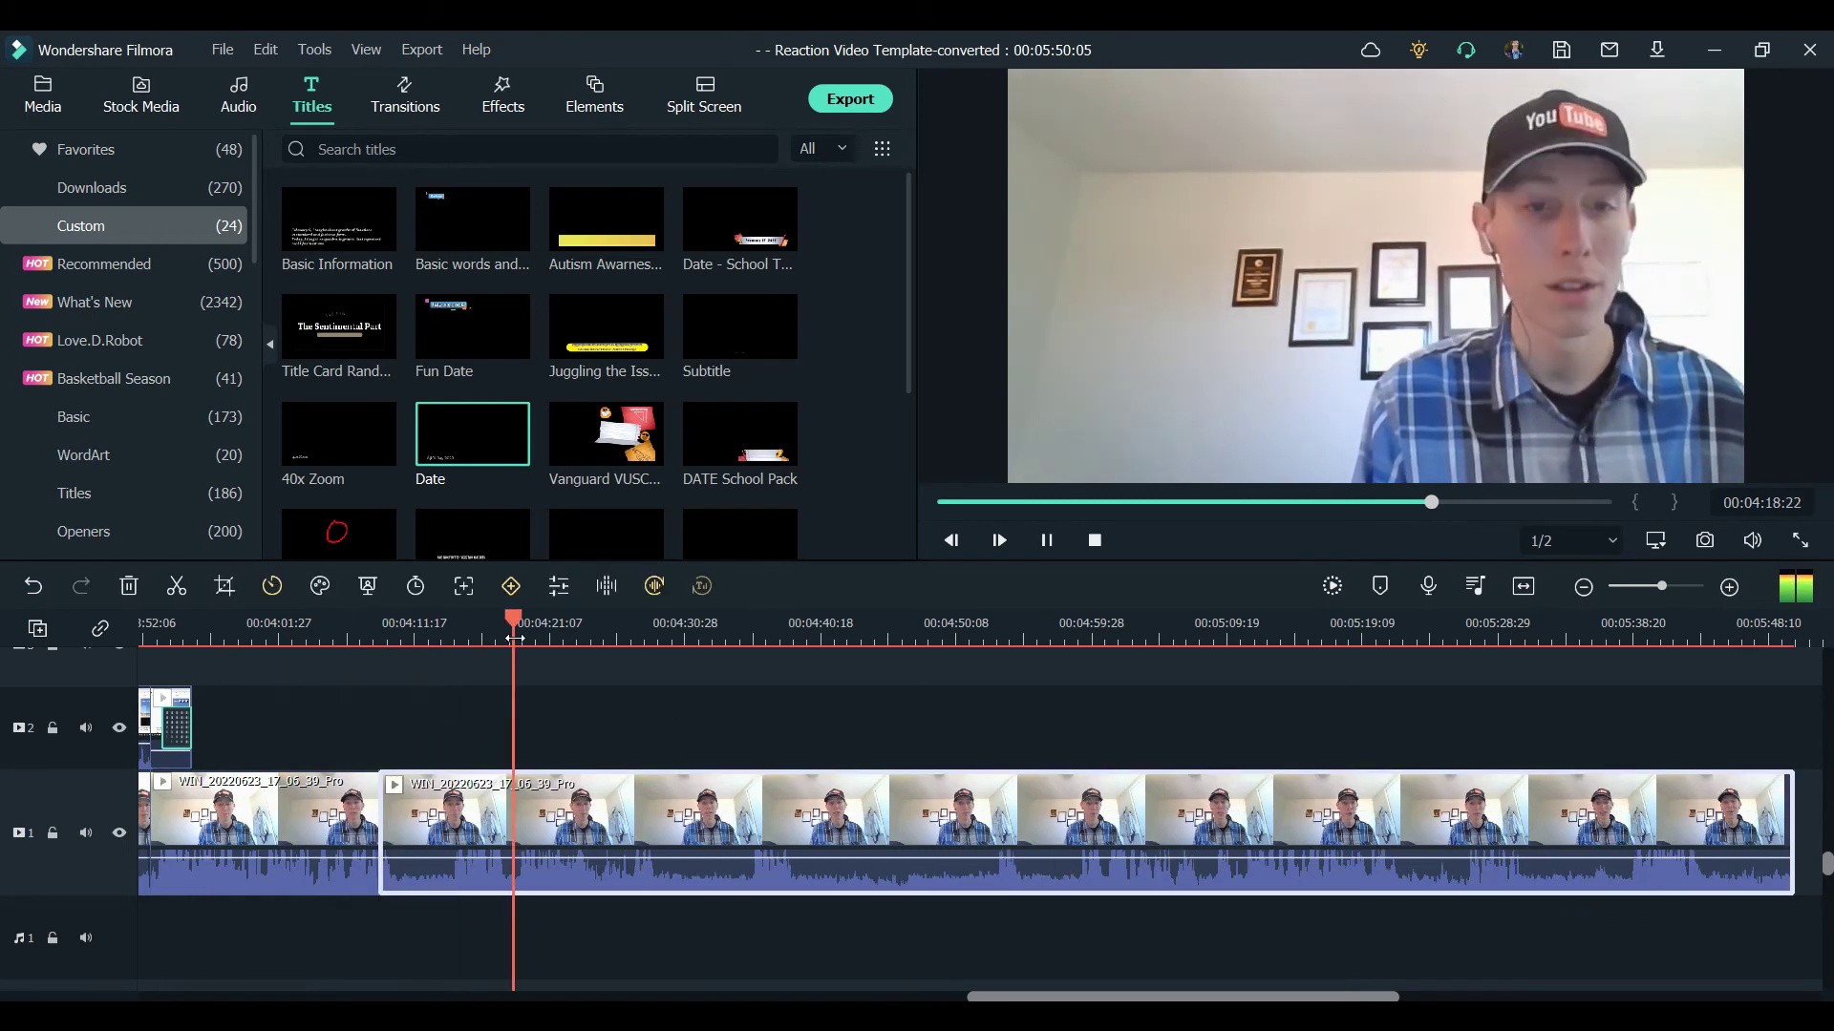
left_click(514, 638)
key("ctrl+b")
left_click(449, 812)
key("Delete")
Step: Trim another short piece out of the webcam footage around the join near 00:04:09
key("space")
left_click(367, 641)
key("ctrl+b")
mouse_move(1662, 586)
left_mouse_down()
mouse_move(1677, 586)
mouse_move(1658, 587)
left_mouse_up()
key("space")
key("space")
key("ctrl+b")
left_click(957, 811)
key("Delete")
Step: Split the webcam clip at about 00:04:17 and 00:05:00 and delete the stretch between the splits
key("space")
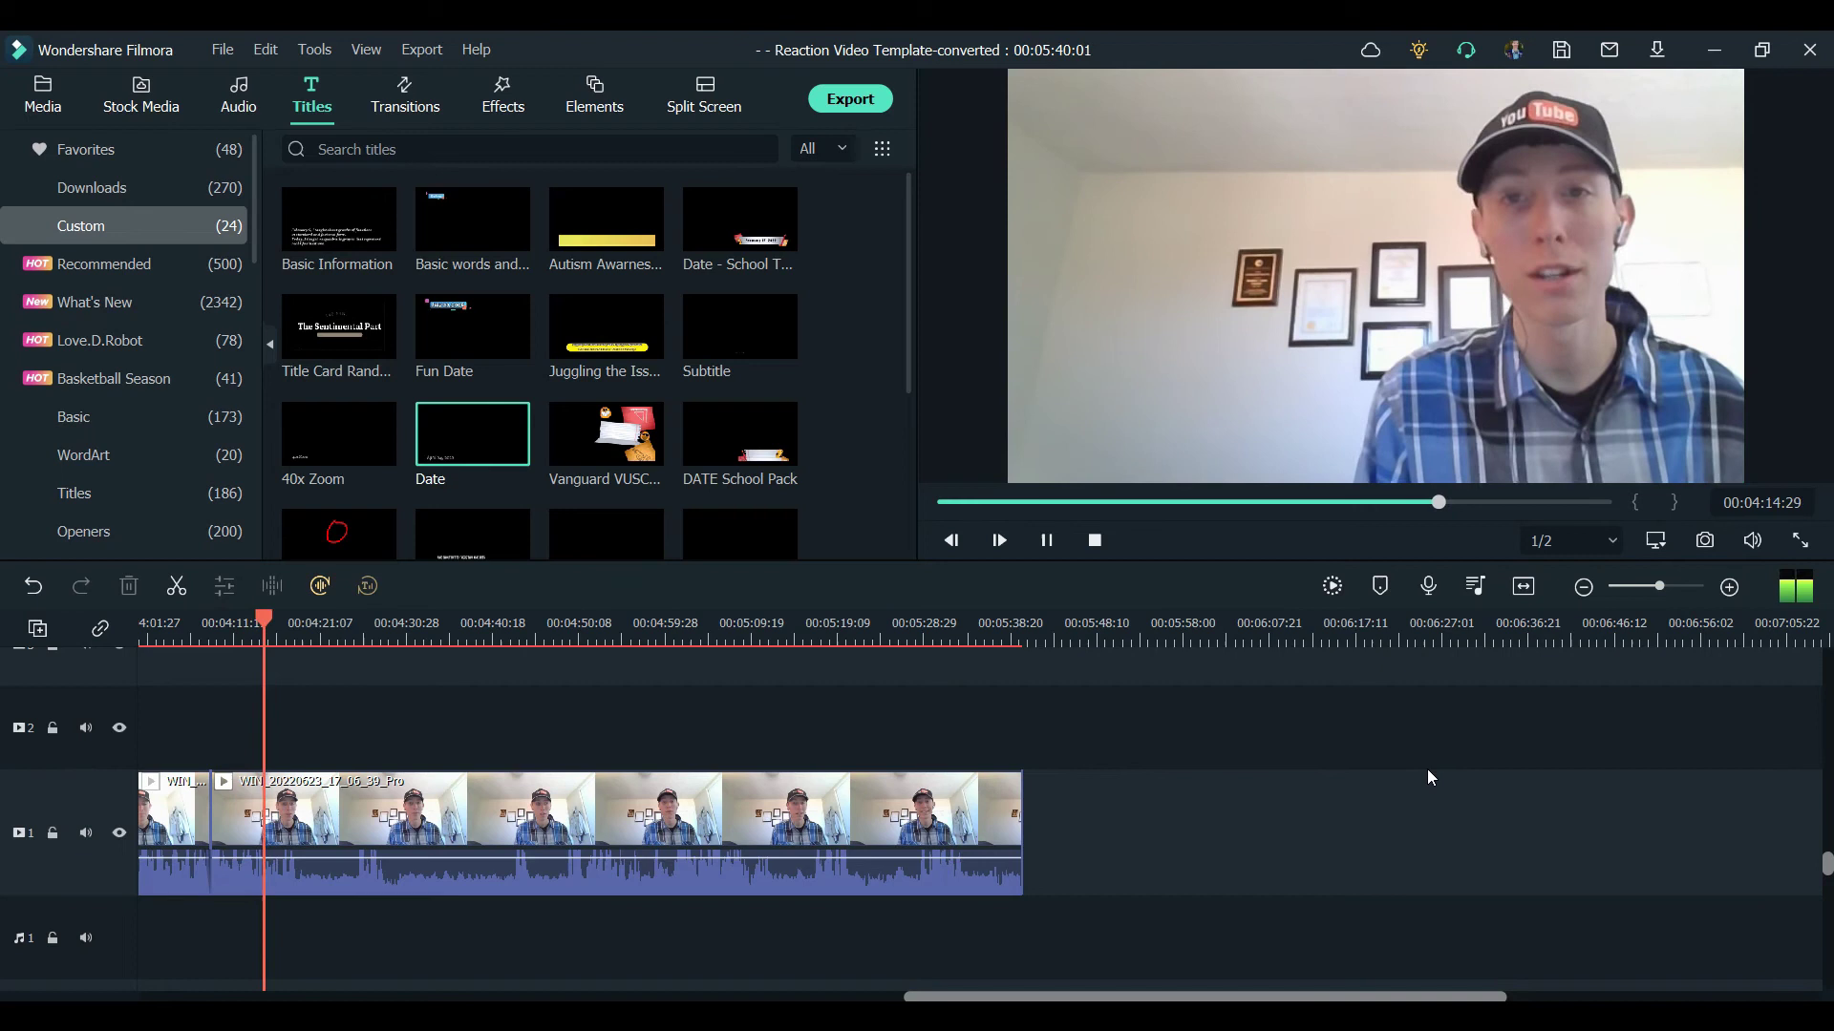
left_click(280, 629)
key("ctrl+b")
left_click(334, 627)
left_click(573, 628)
left_click(685, 634)
left_click(821, 636)
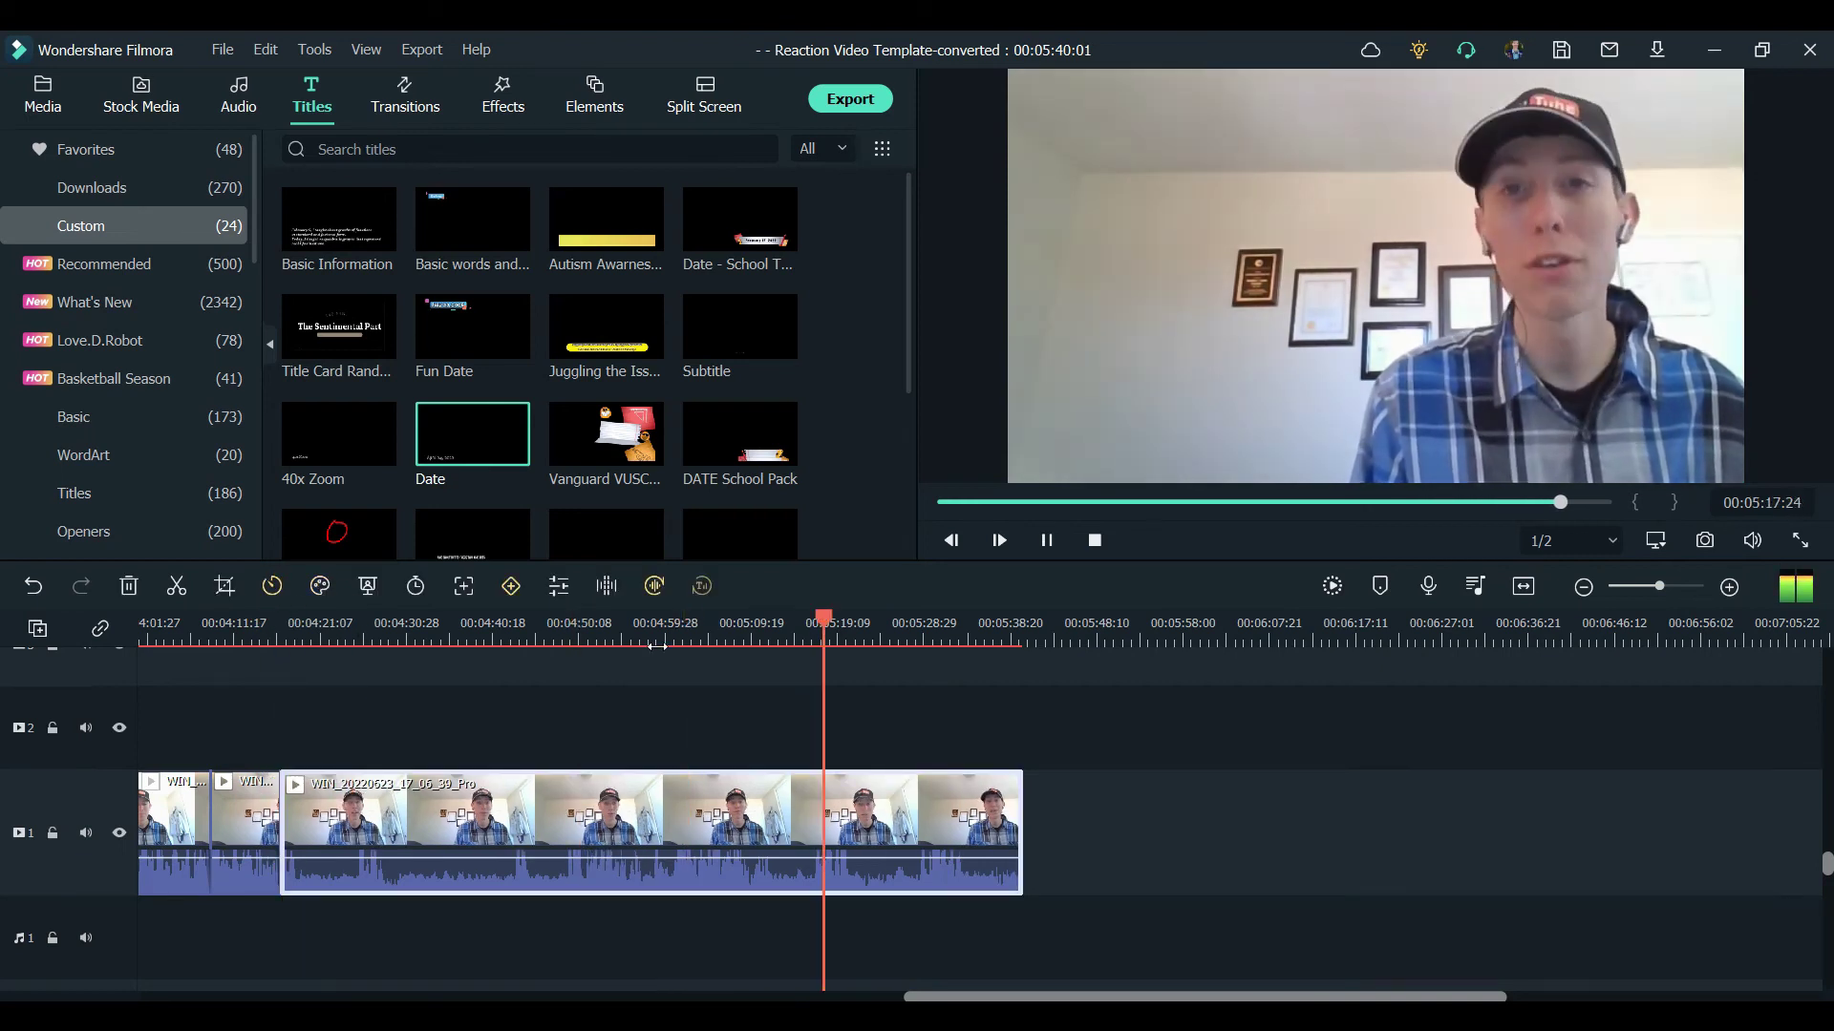
left_click(668, 638)
key("ctrl+b")
left_click(626, 831)
key("Delete")
Step: Cut the webcam stretch from about 00:04:25 to about 00:04:44 and close the gap
key("space")
left_click(1669, 586)
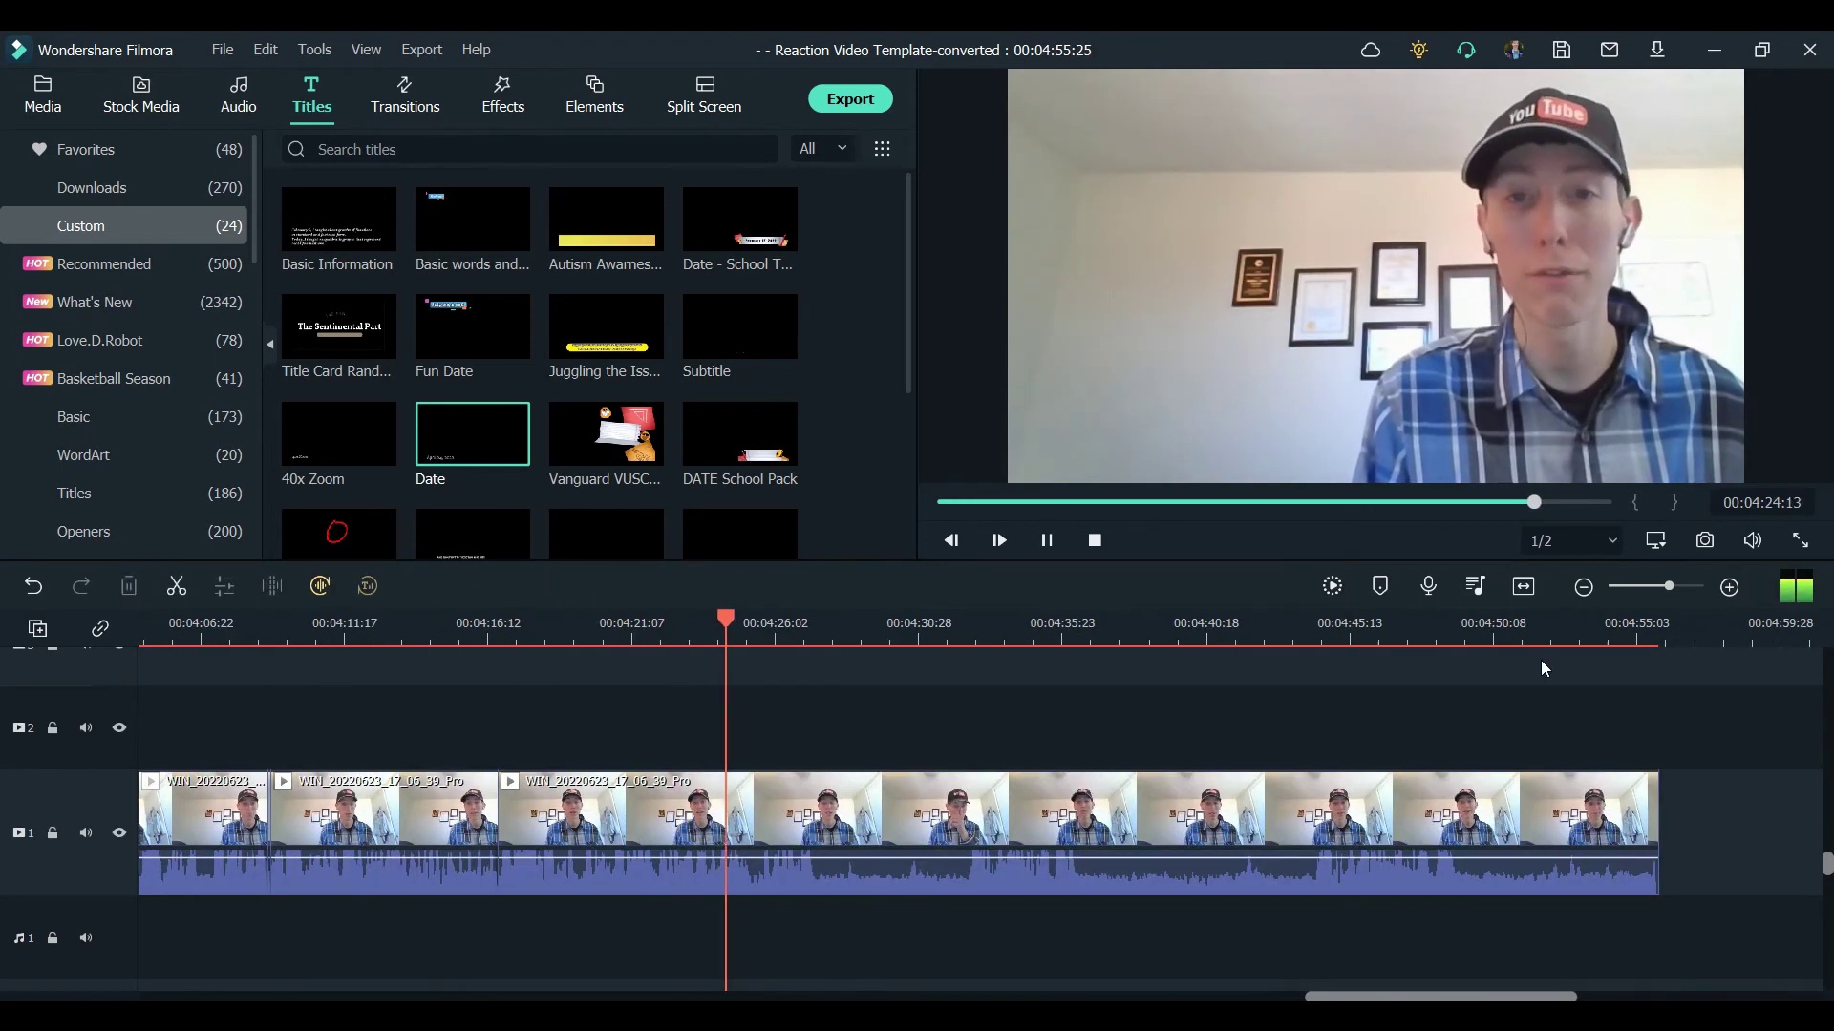
key("ctrl+b")
left_click(981, 640)
left_click(1339, 639)
key("Delete")
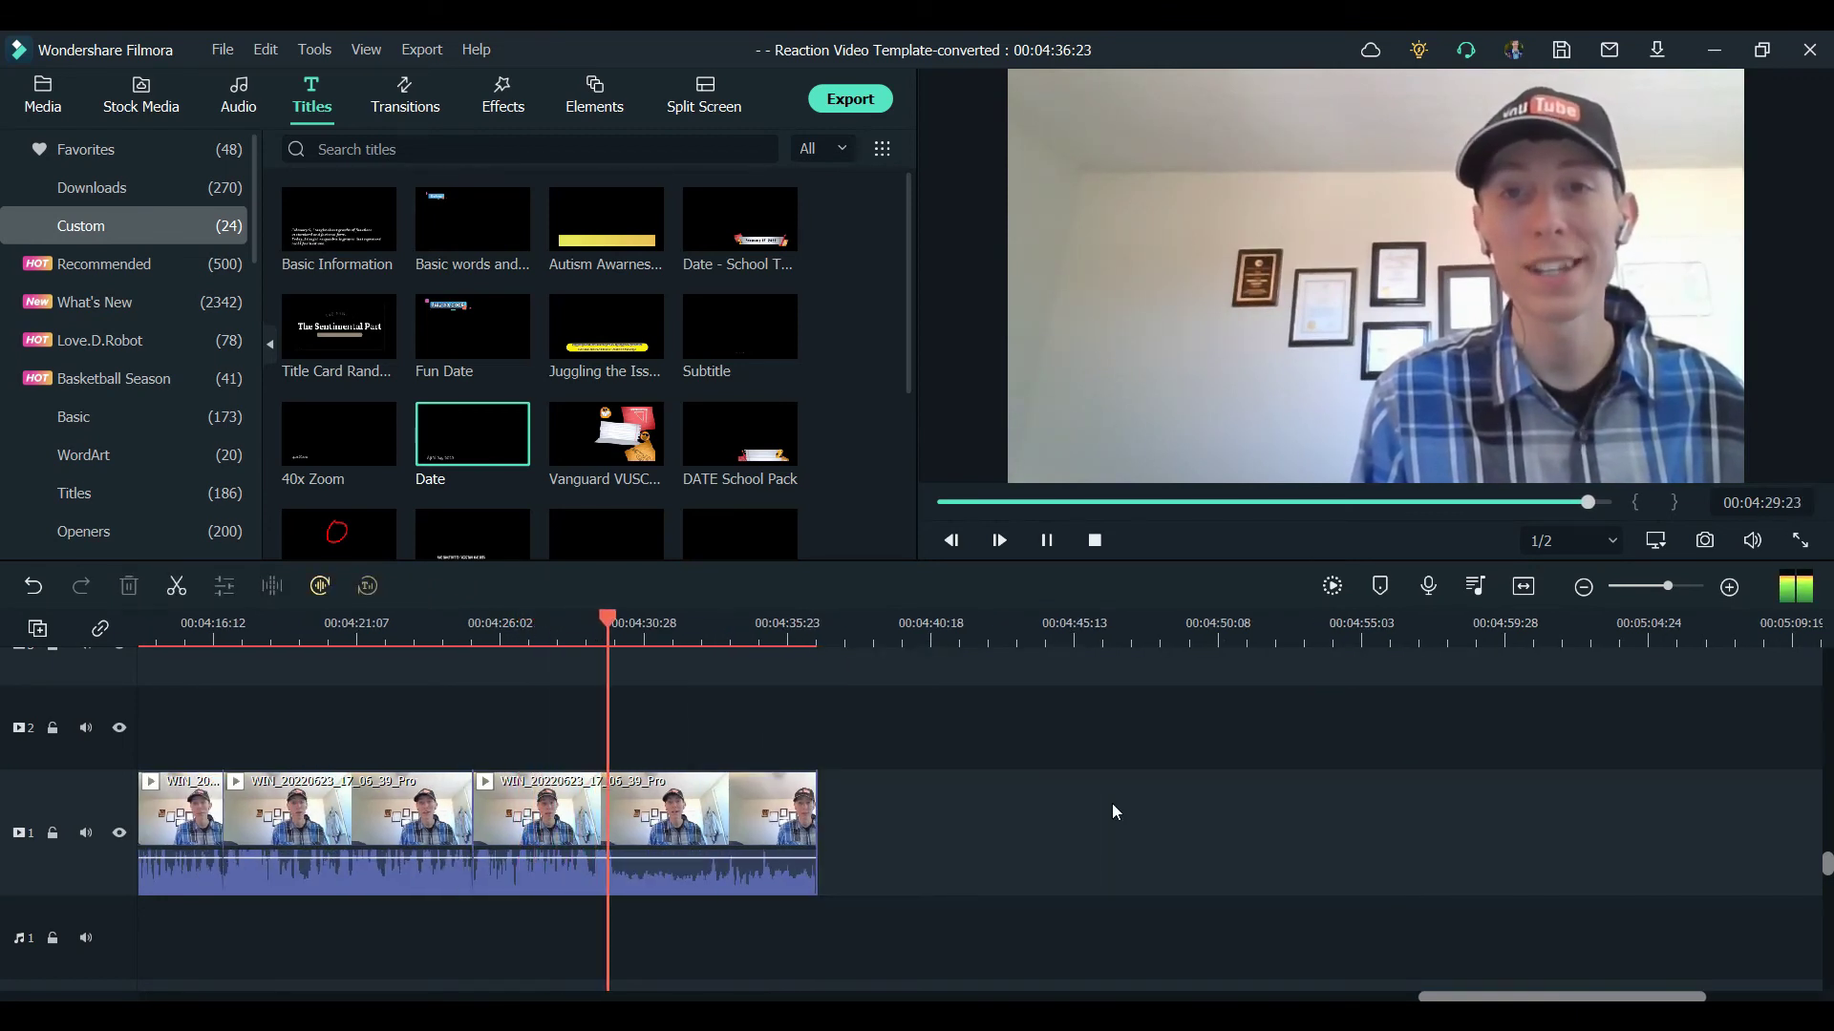
Step: Split the last webcam clip at 00:04:31:09 and delete everything following the split
key("space")
key("ctrl+b")
key("Delete")
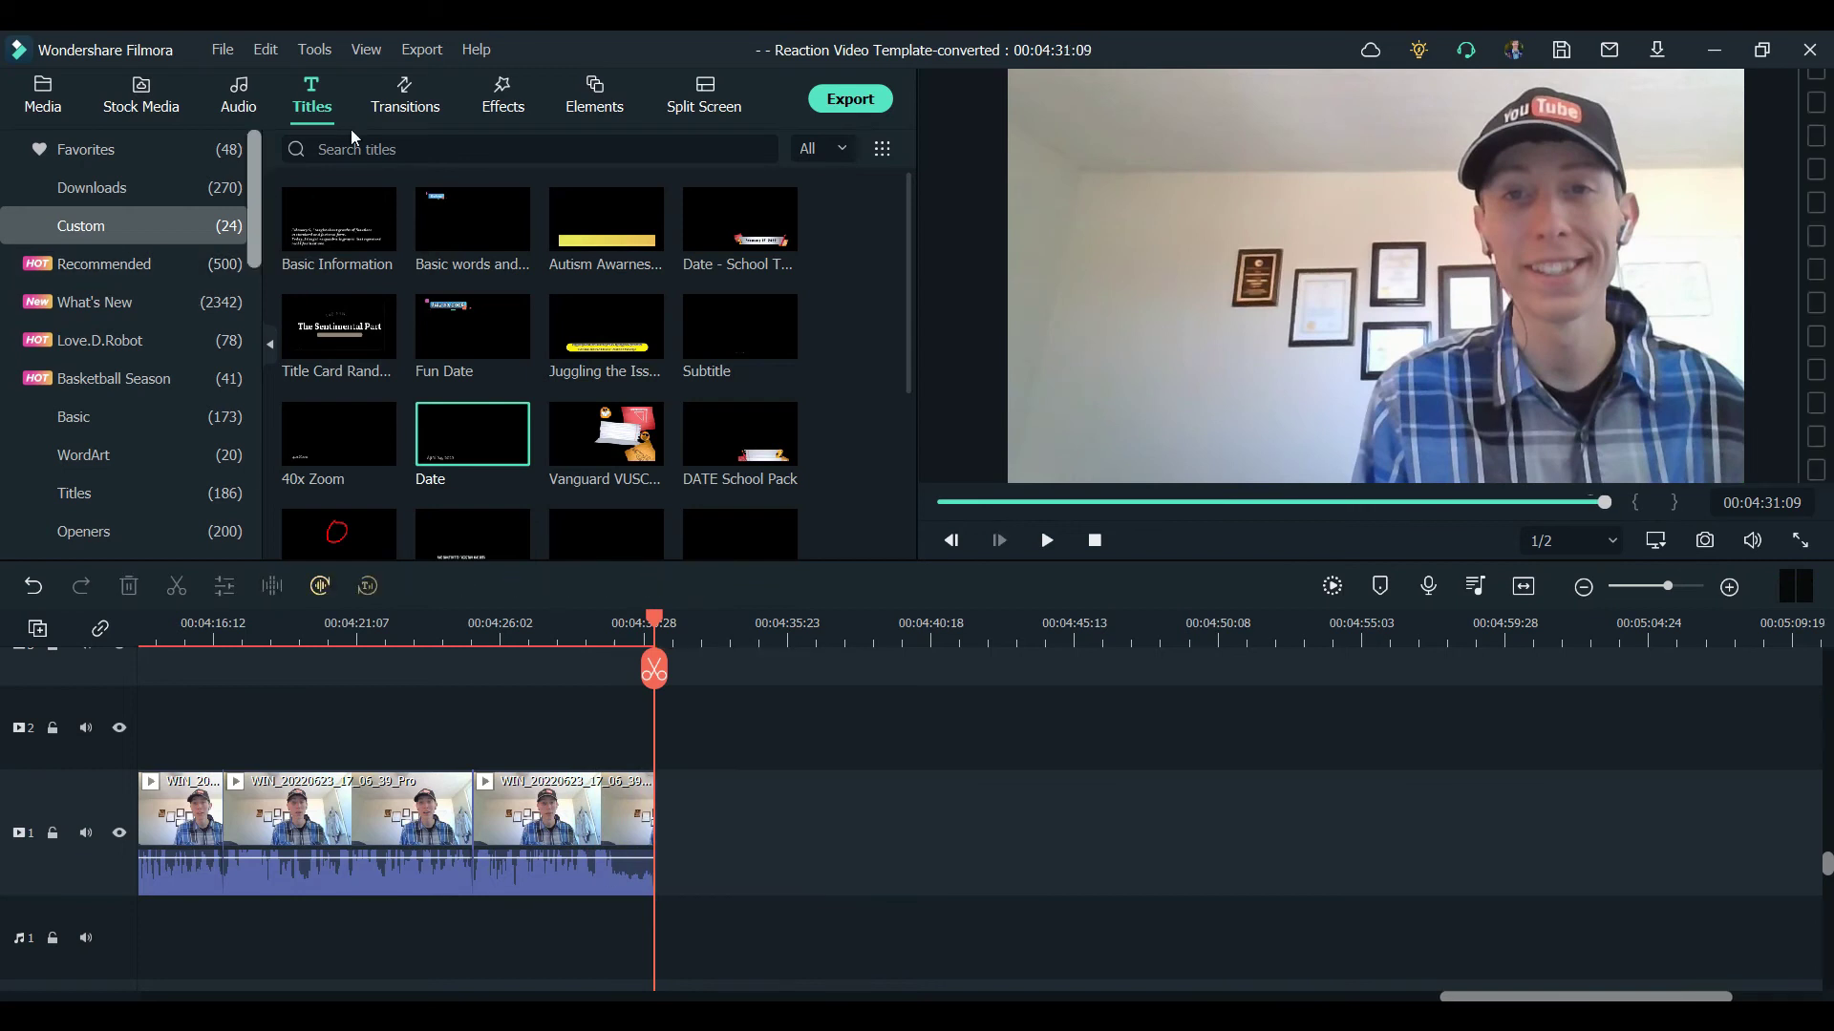
Step: Add a Fade transition to the end of the last webcam clip and preview it from 00:04:29:09
left_click(420, 86)
left_click_drag(325, 235, 630, 833)
left_click(594, 624)
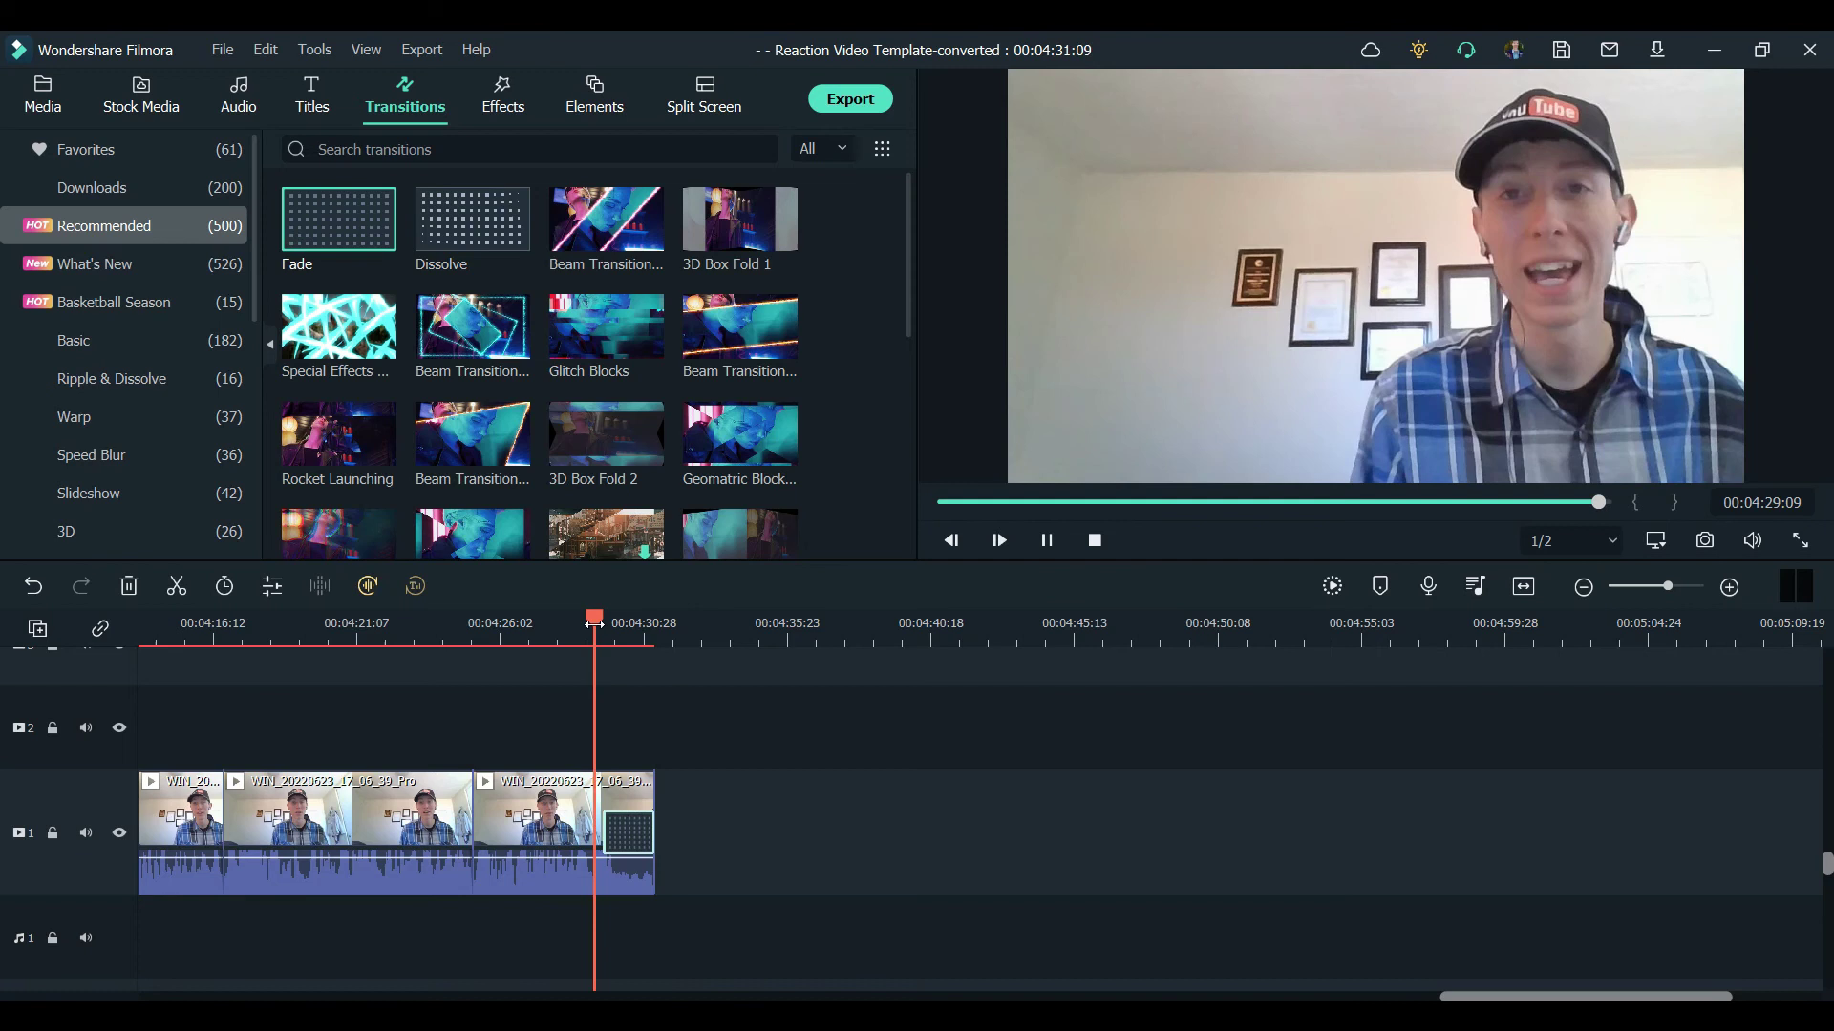
Step: Copy the intro music clip "Too Far from Home" to the end of the last webcam clip at 00:04:31:09
key("space")
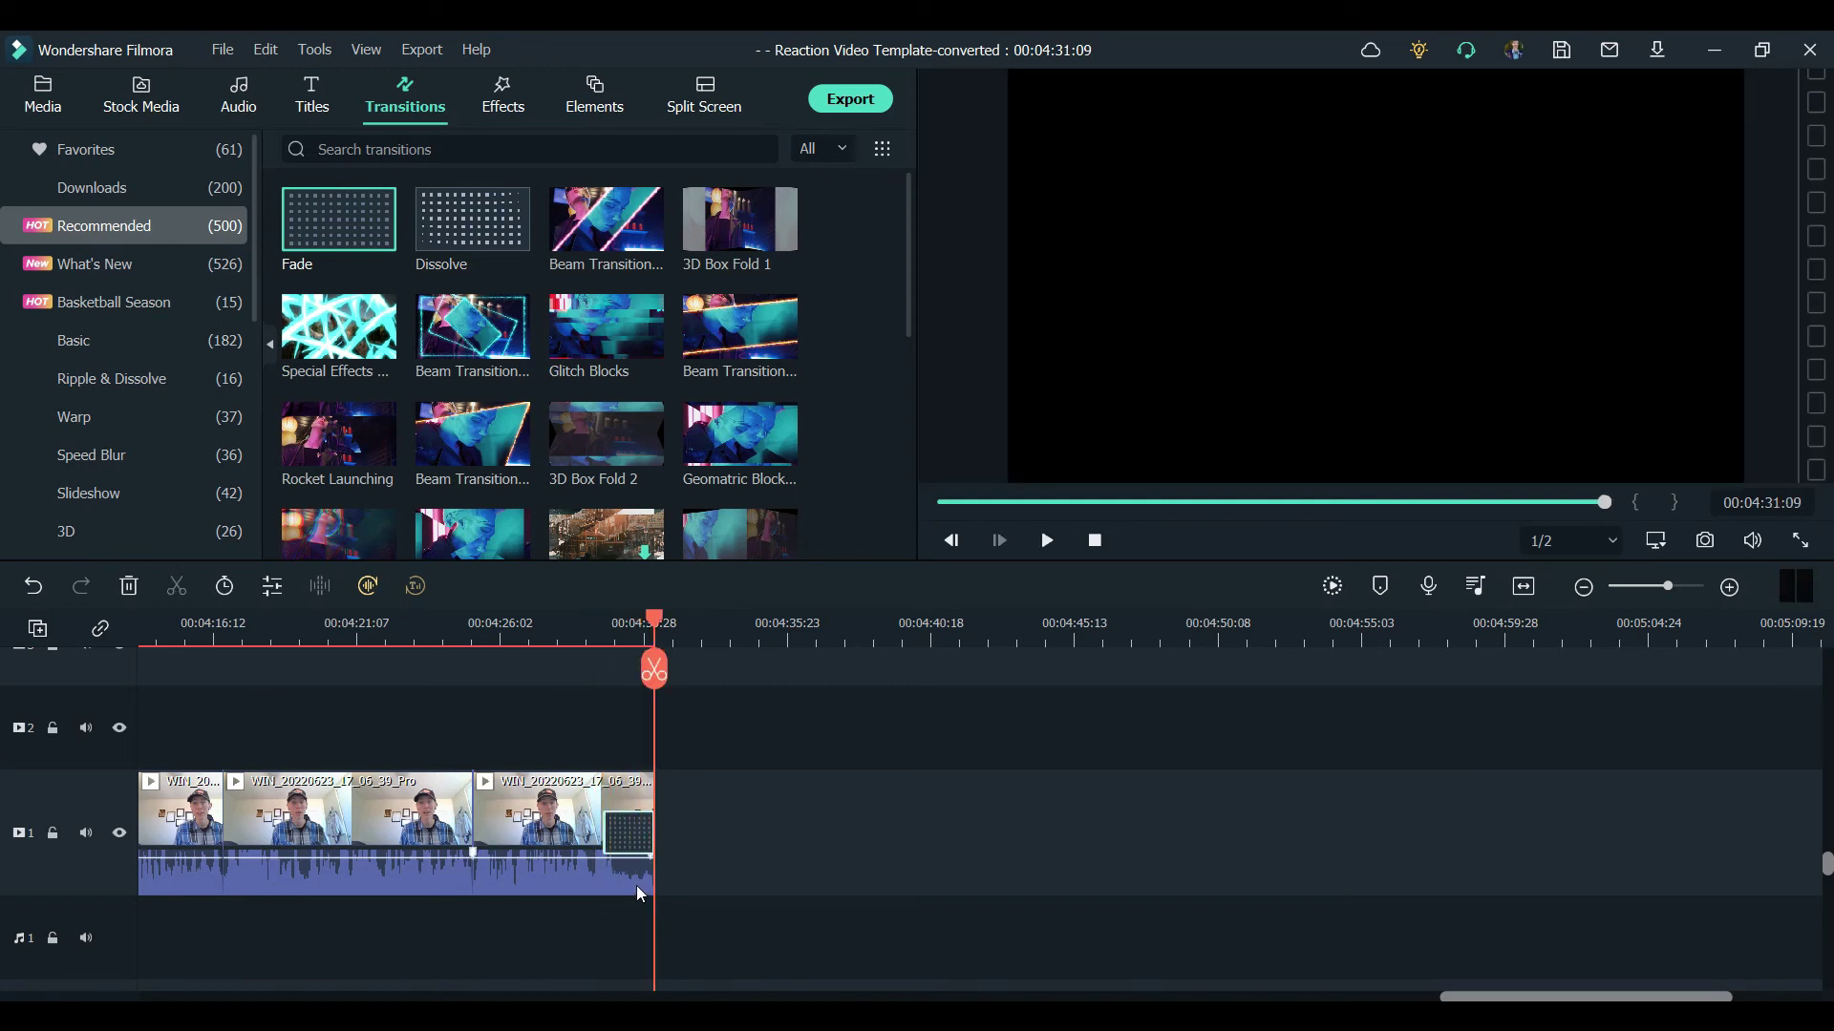
scroll(668, 856, "down", 2)
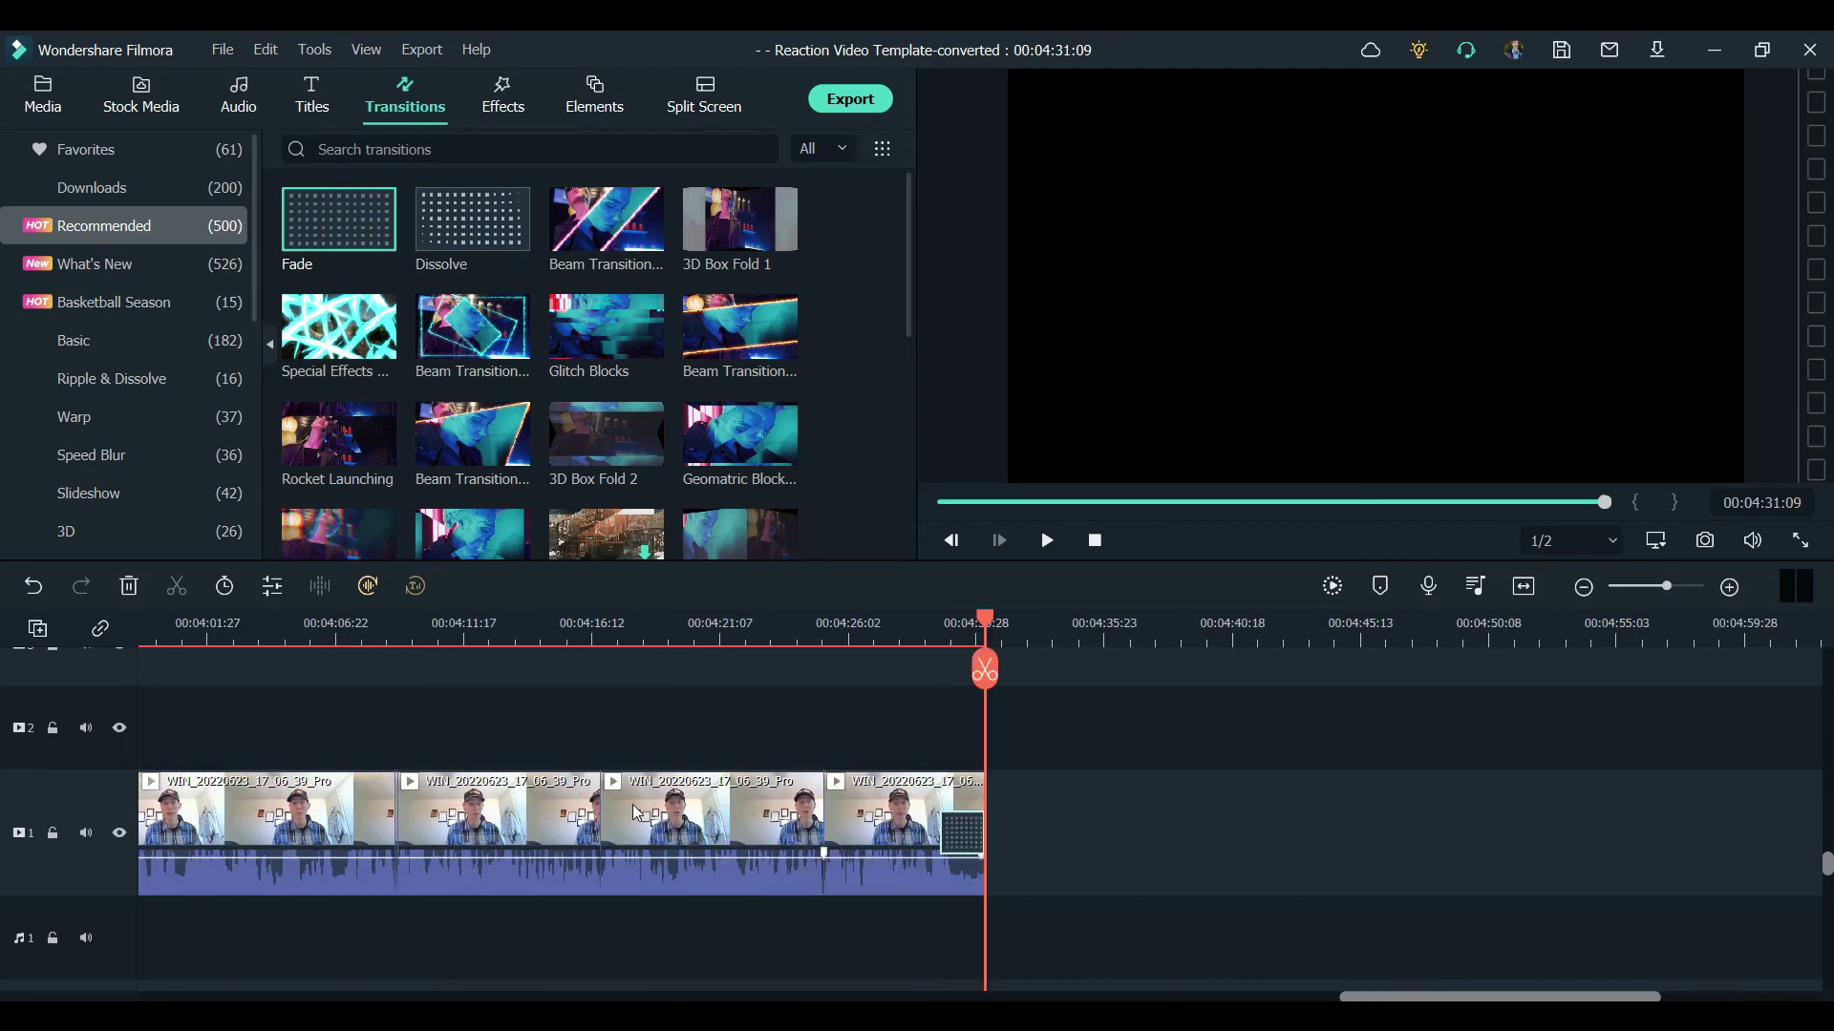
scroll(637, 812, "down", 4)
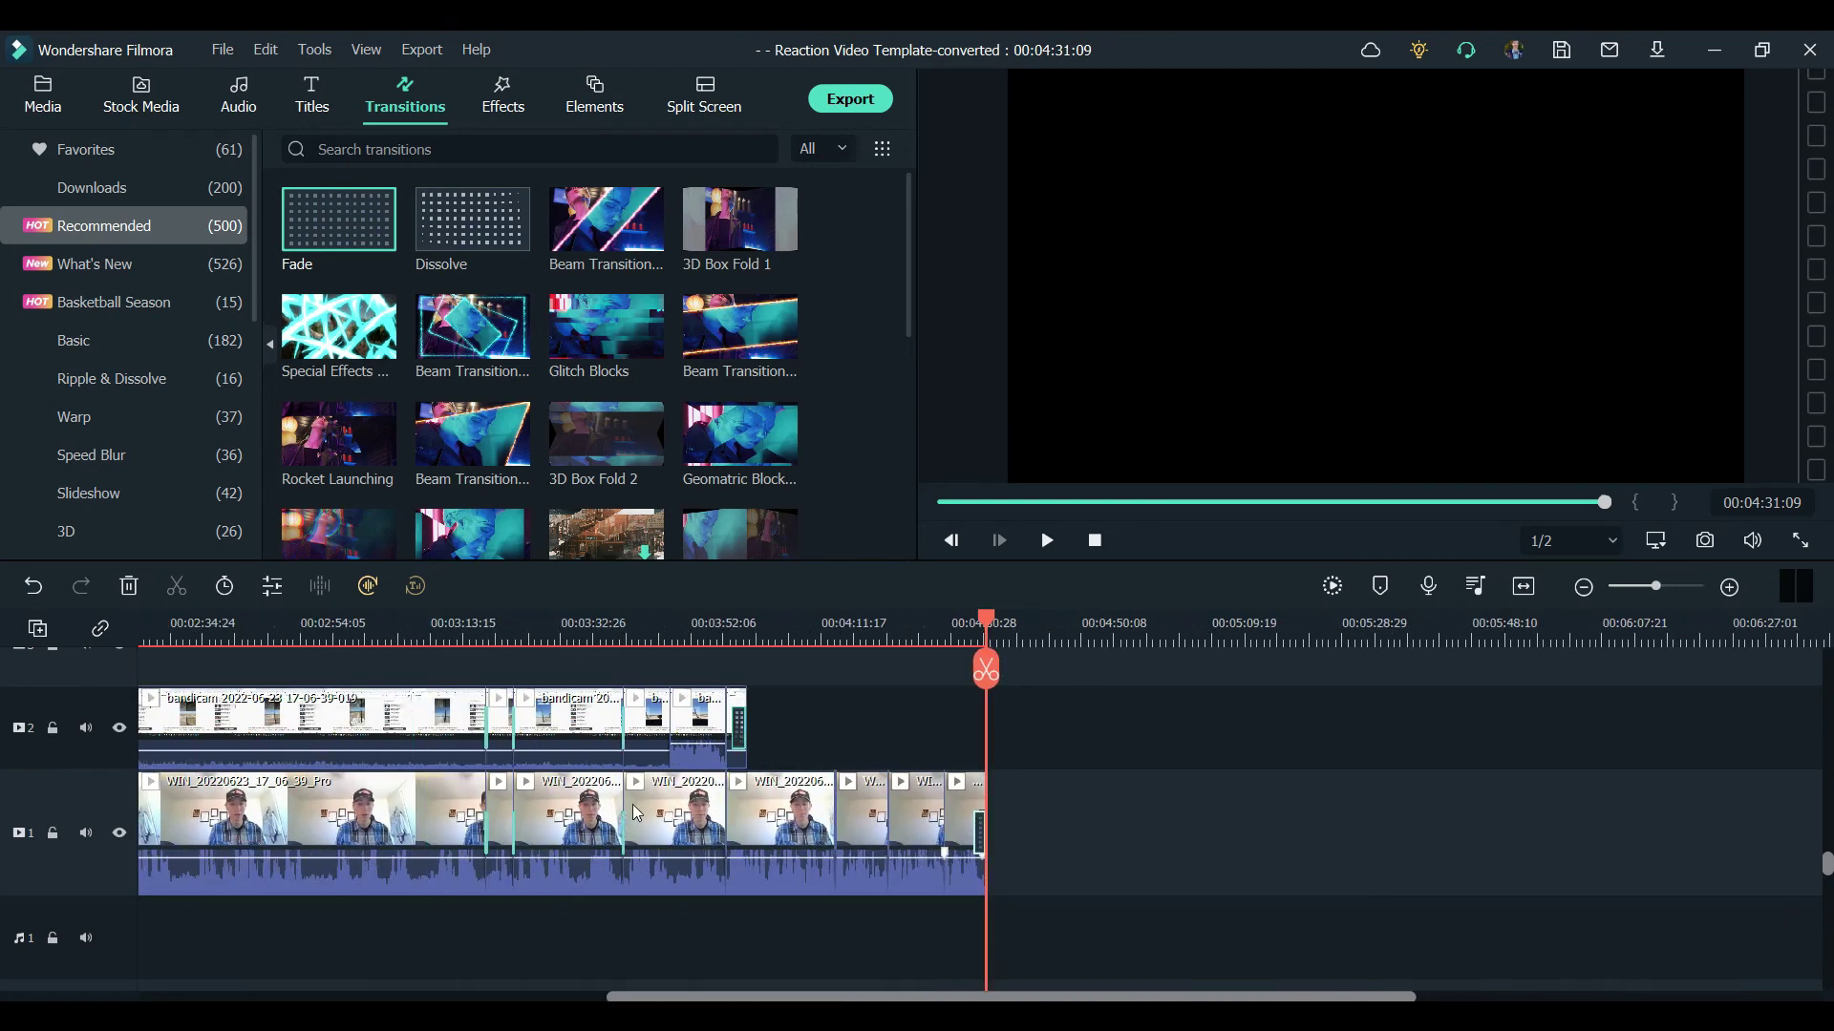
scroll(637, 813, "left", 5)
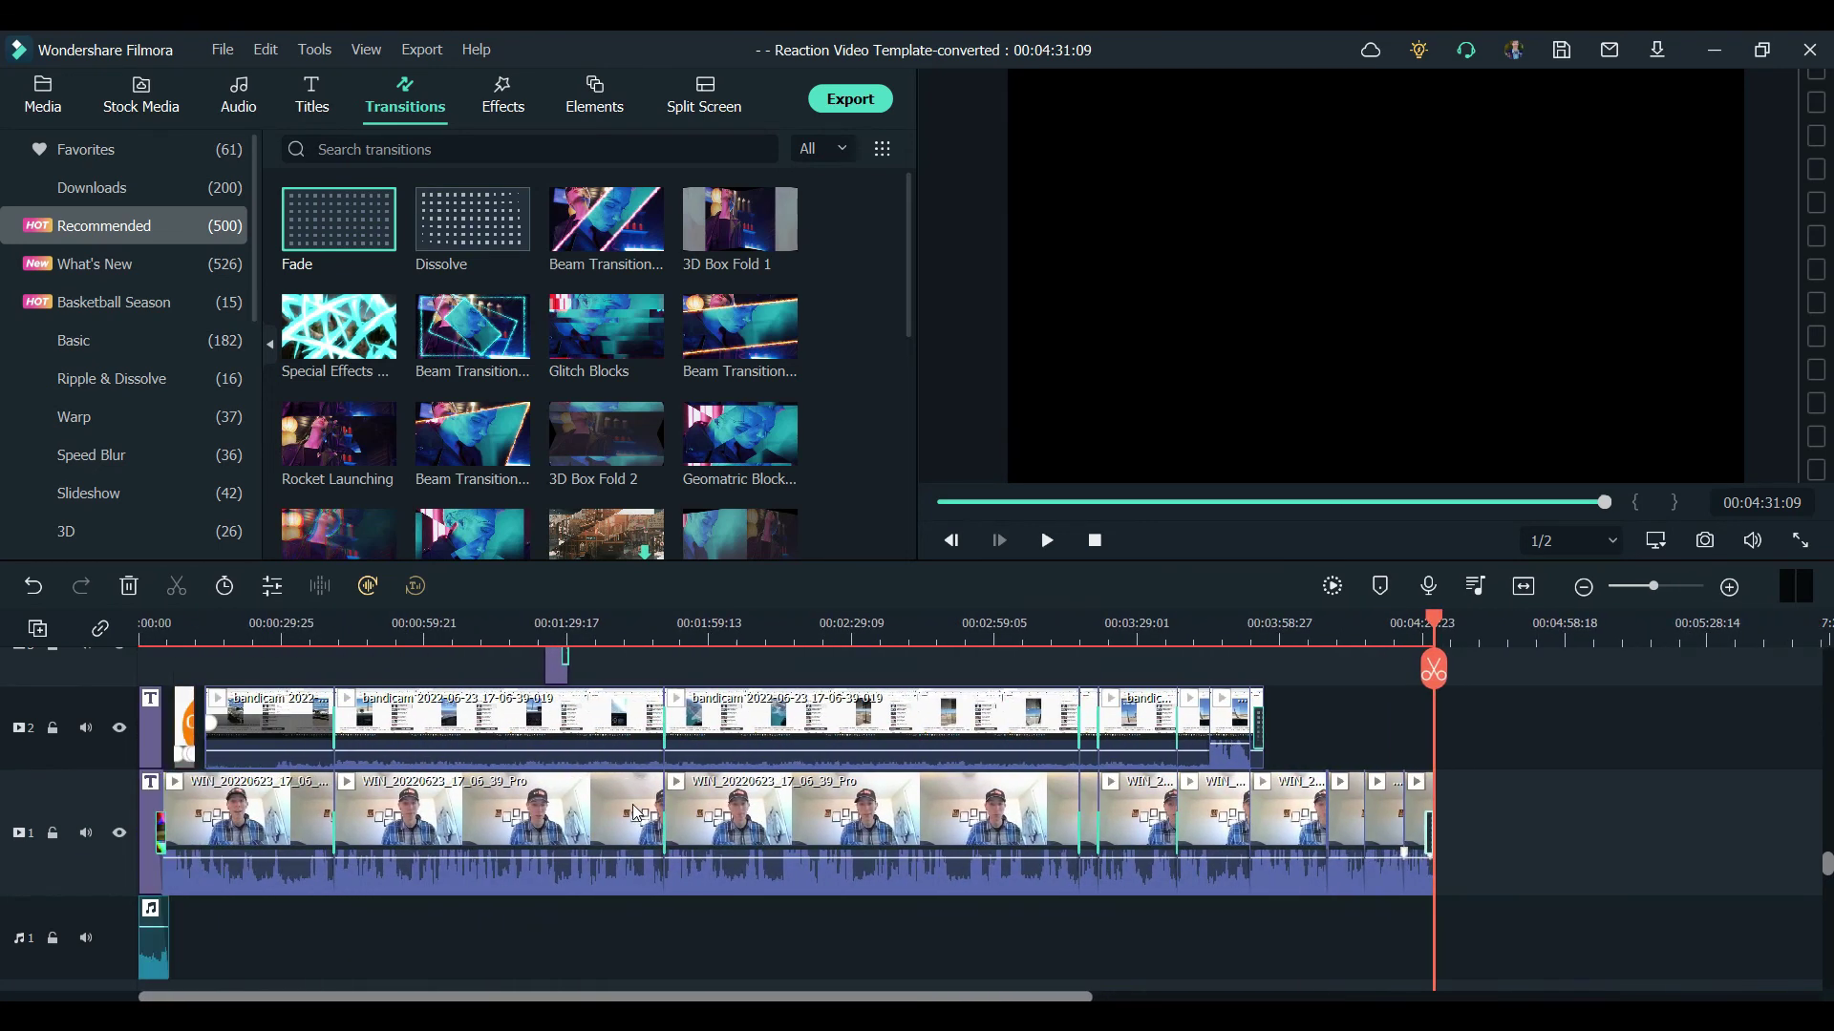
scroll(637, 812, "down", 1)
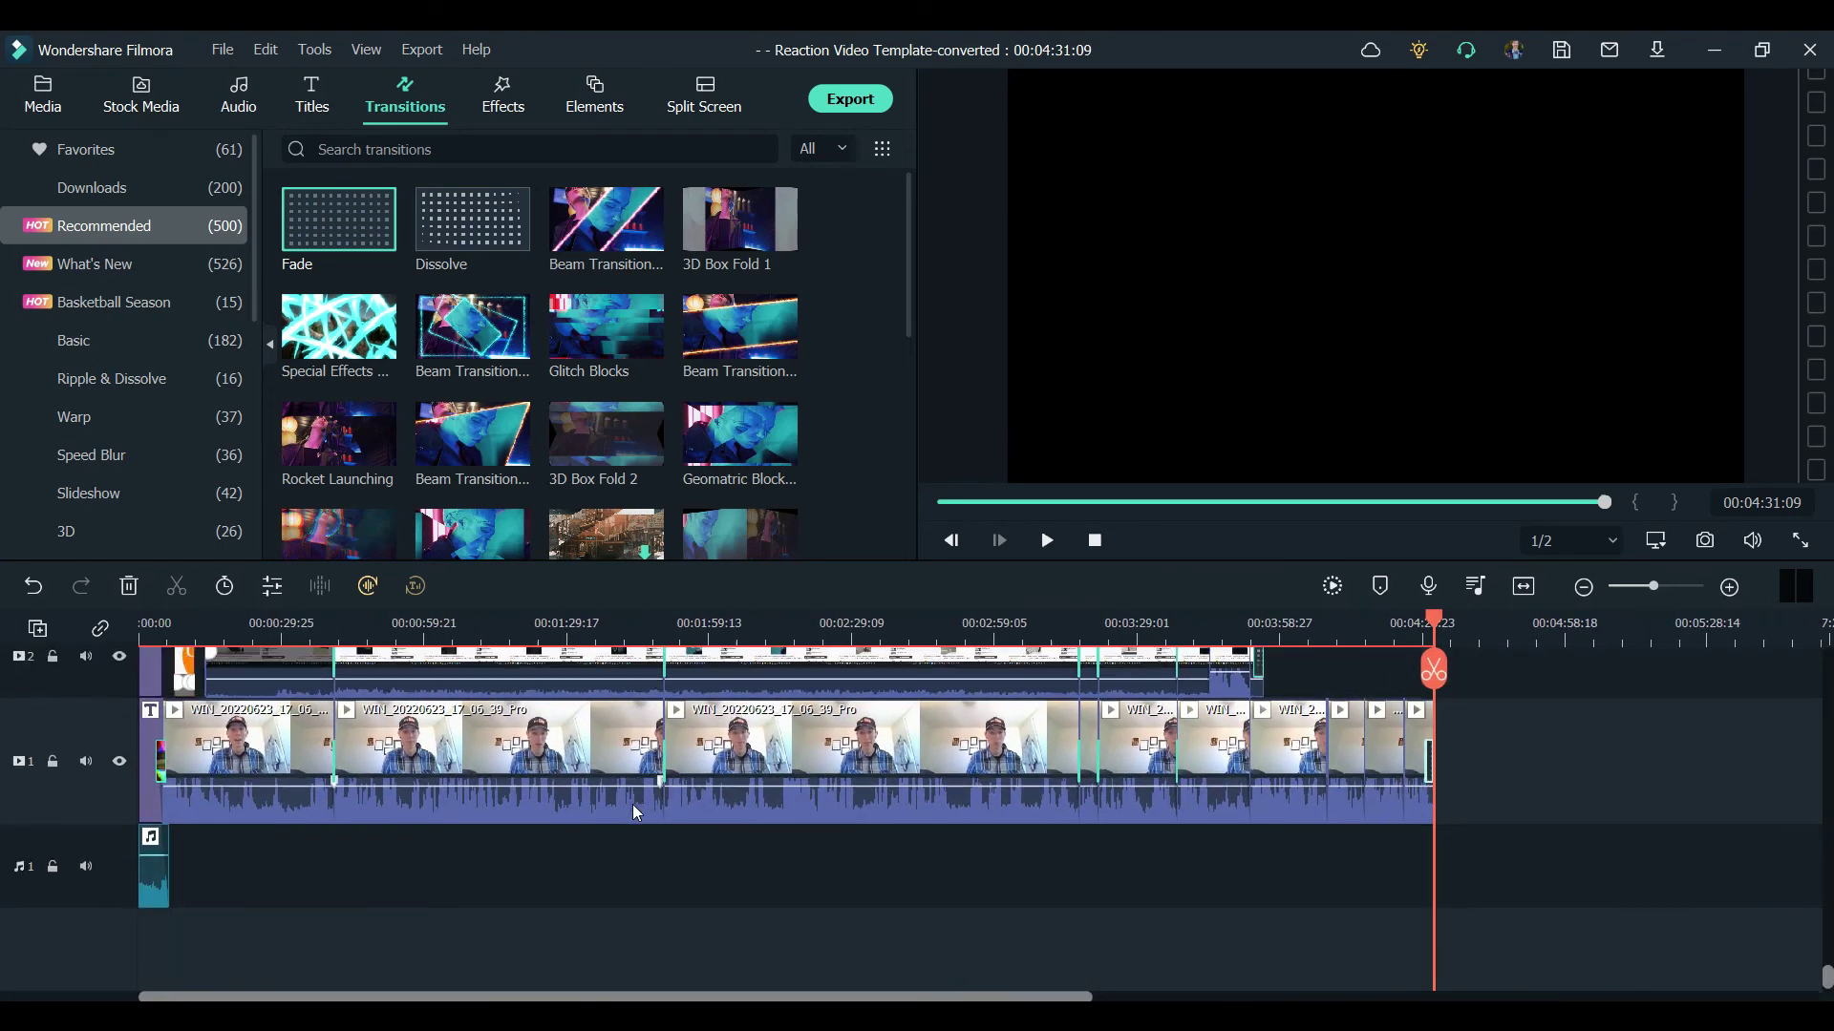
left_click(154, 893)
key("ctrl+v")
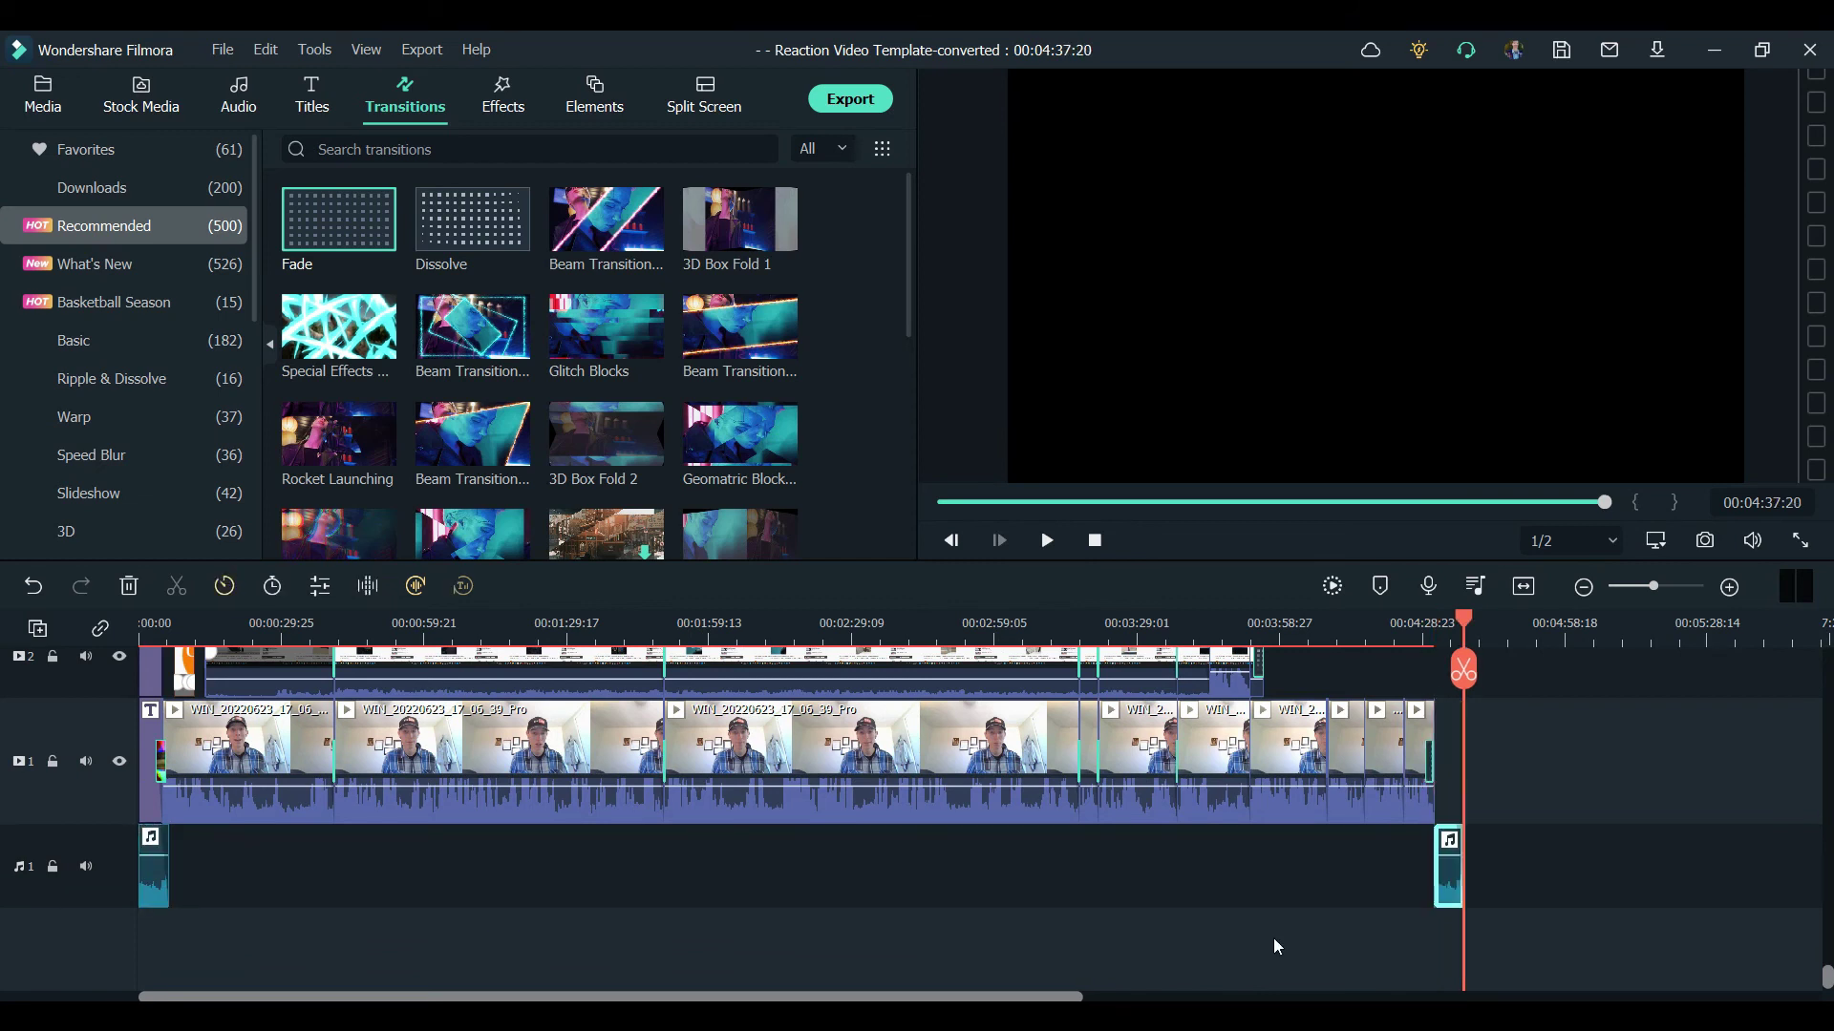
Step: Trim the copied music clip to a later part of the track and move it to start at about 00:04:29, overlapping the closing fade
left_click(1671, 587)
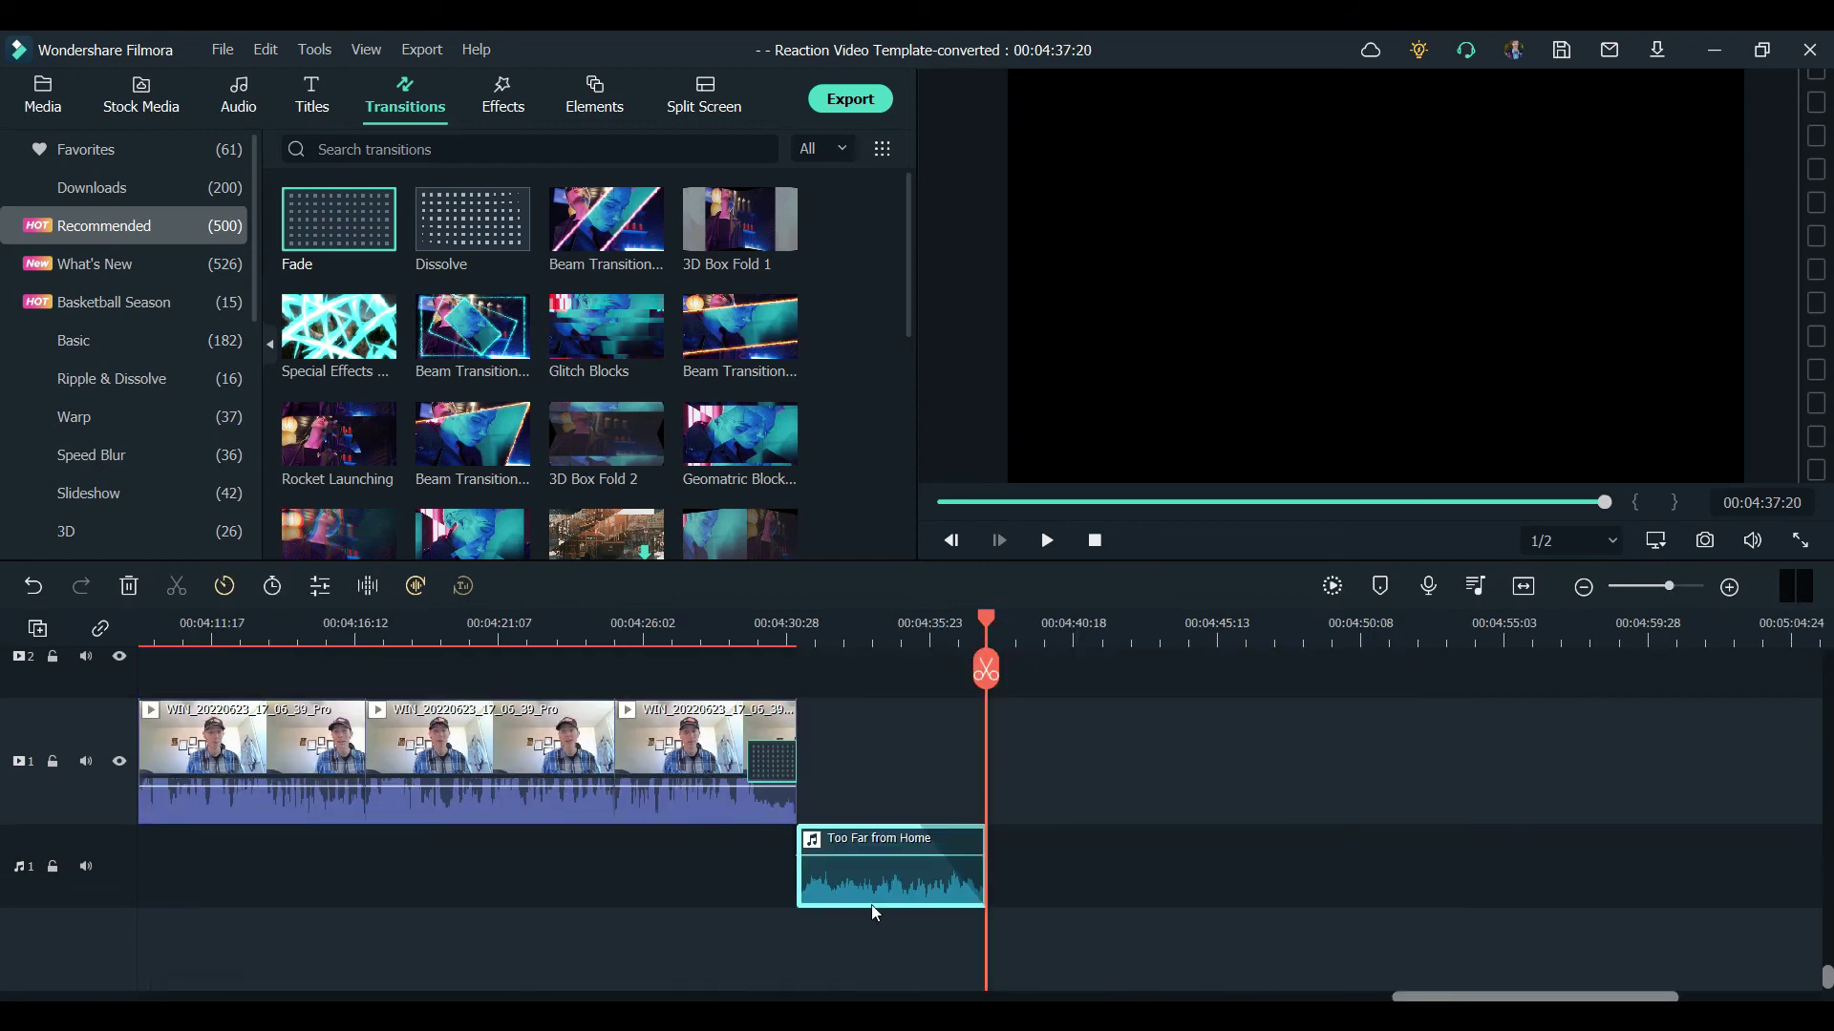
left_click_drag(985, 871, 1412, 896)
left_click_drag(797, 883, 1211, 885)
left_click_drag(847, 877, 791, 877)
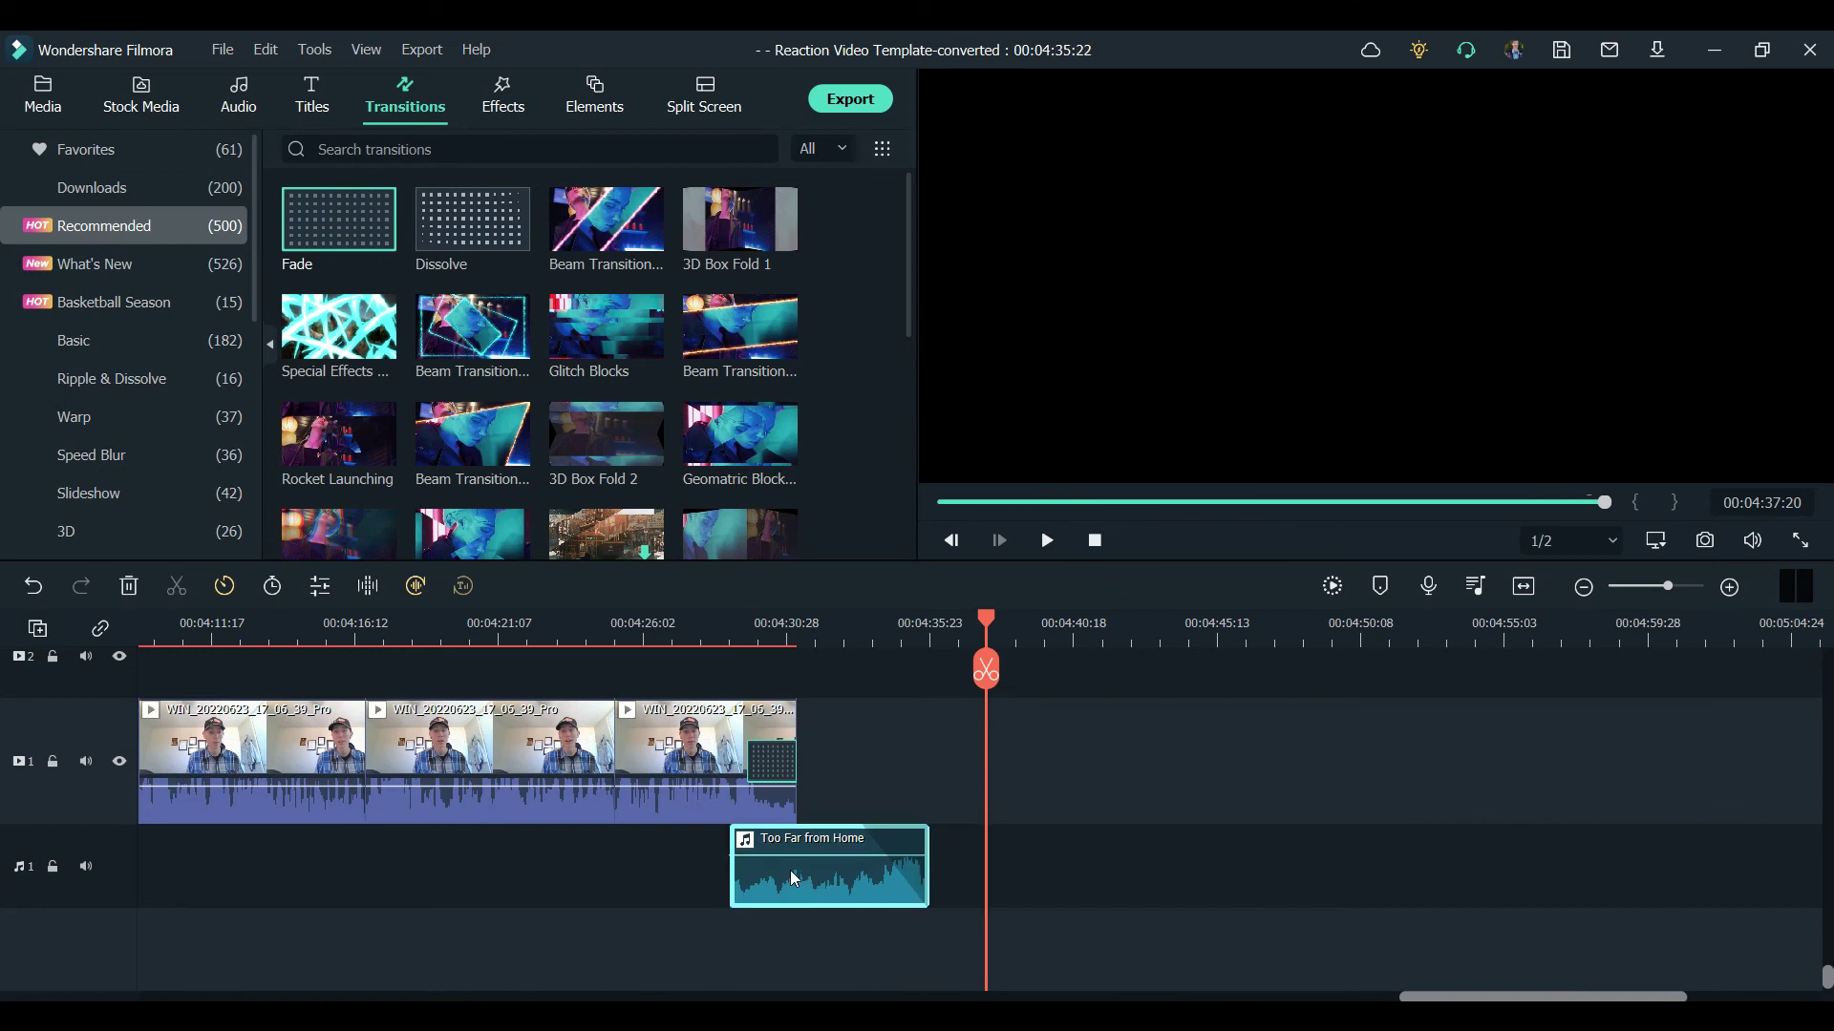
left_click(248, 90)
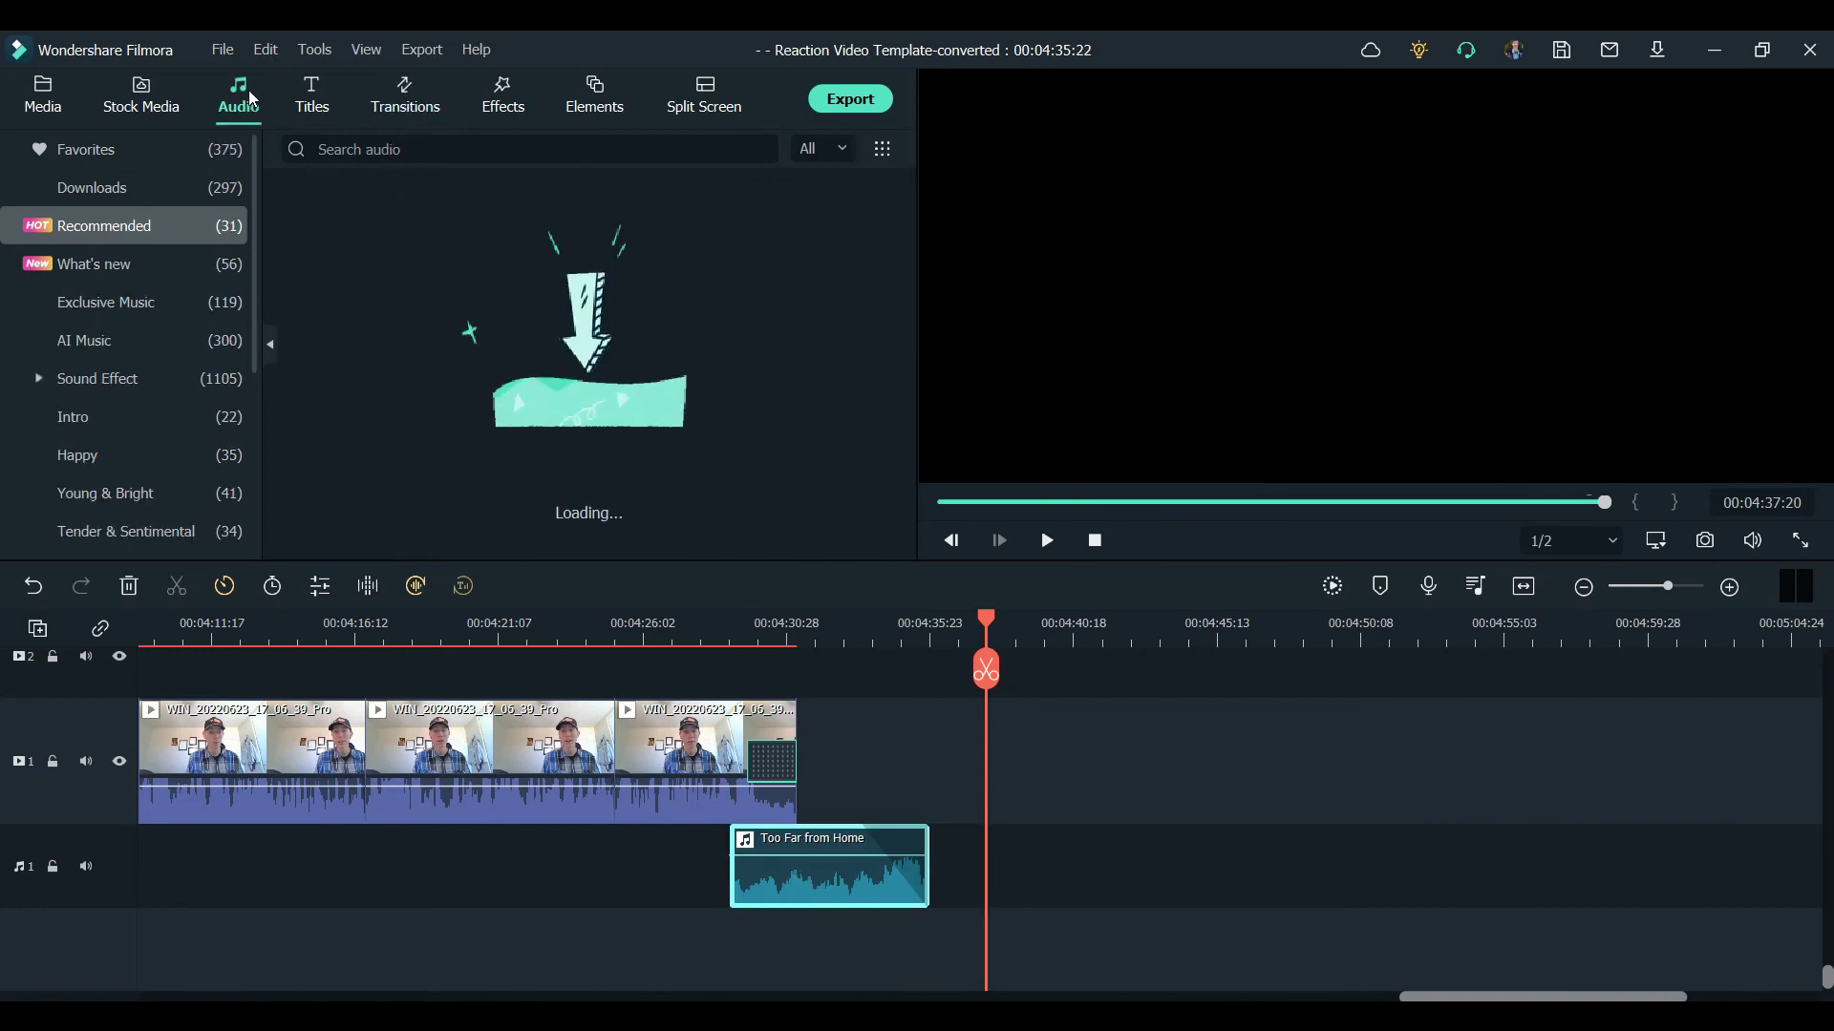
scroll(576, 331, "down", 5)
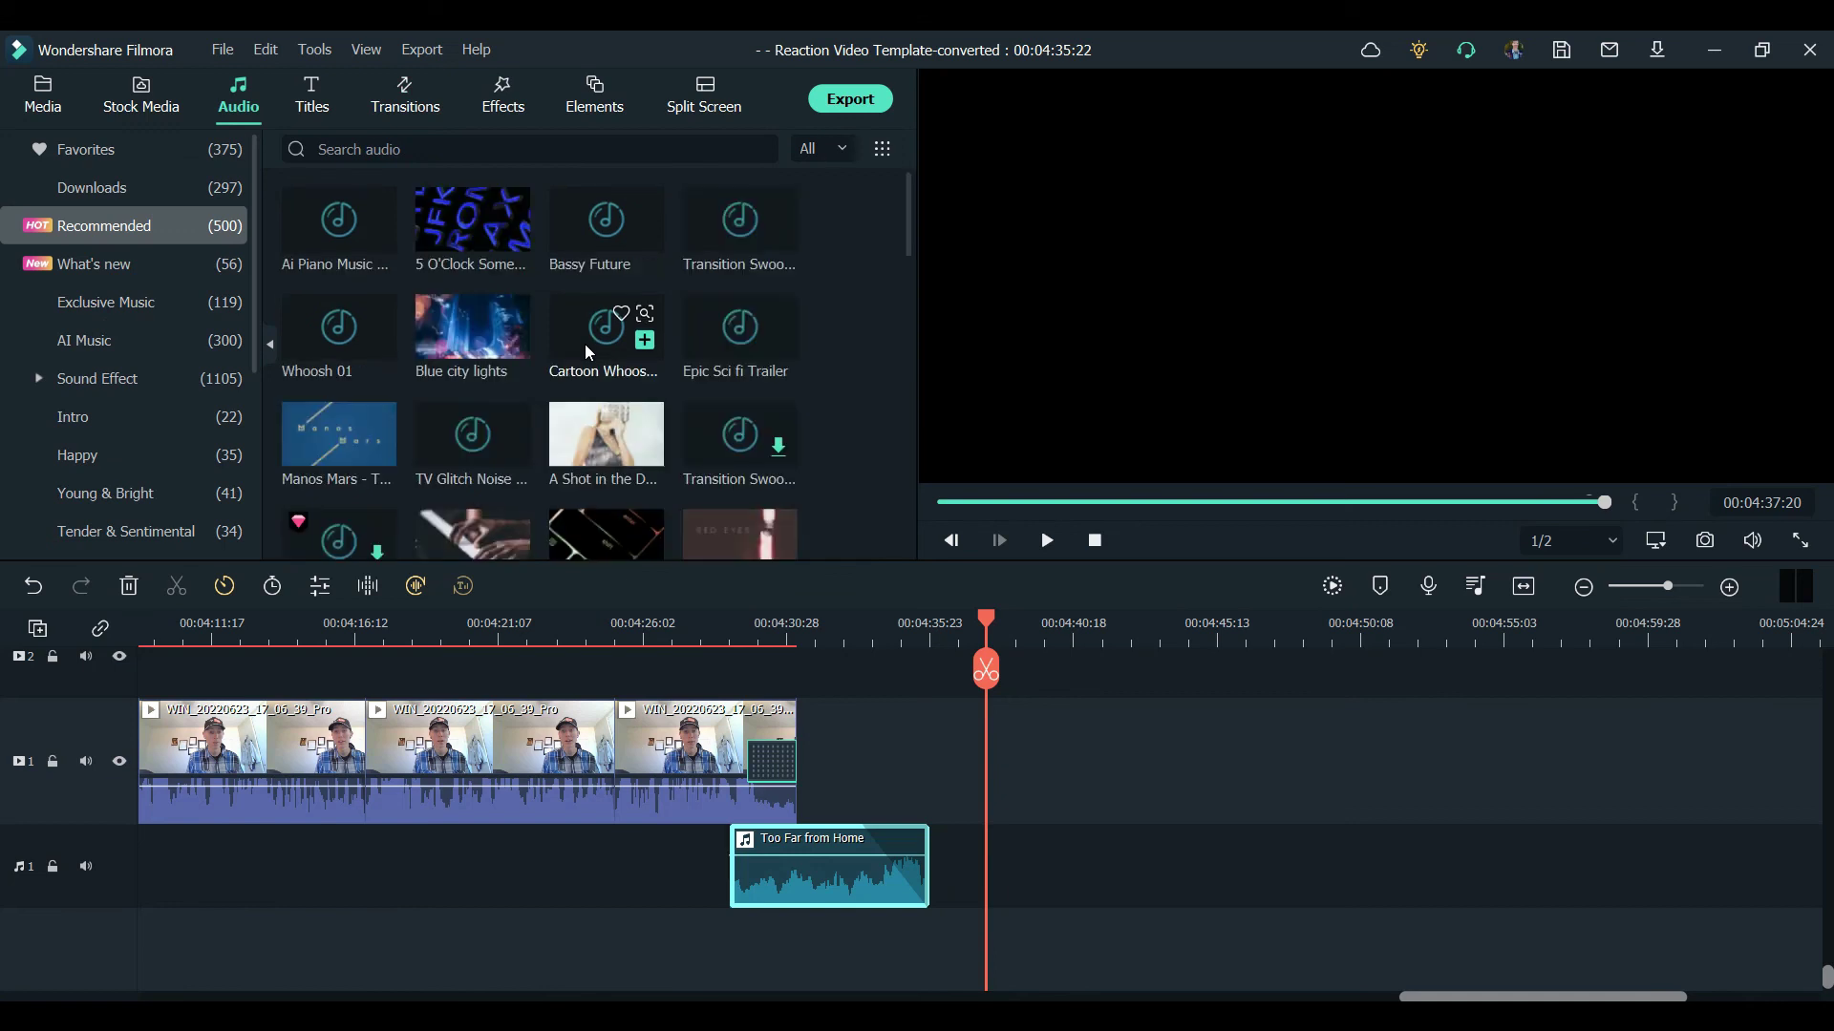
scroll(67, 458, "down", 4)
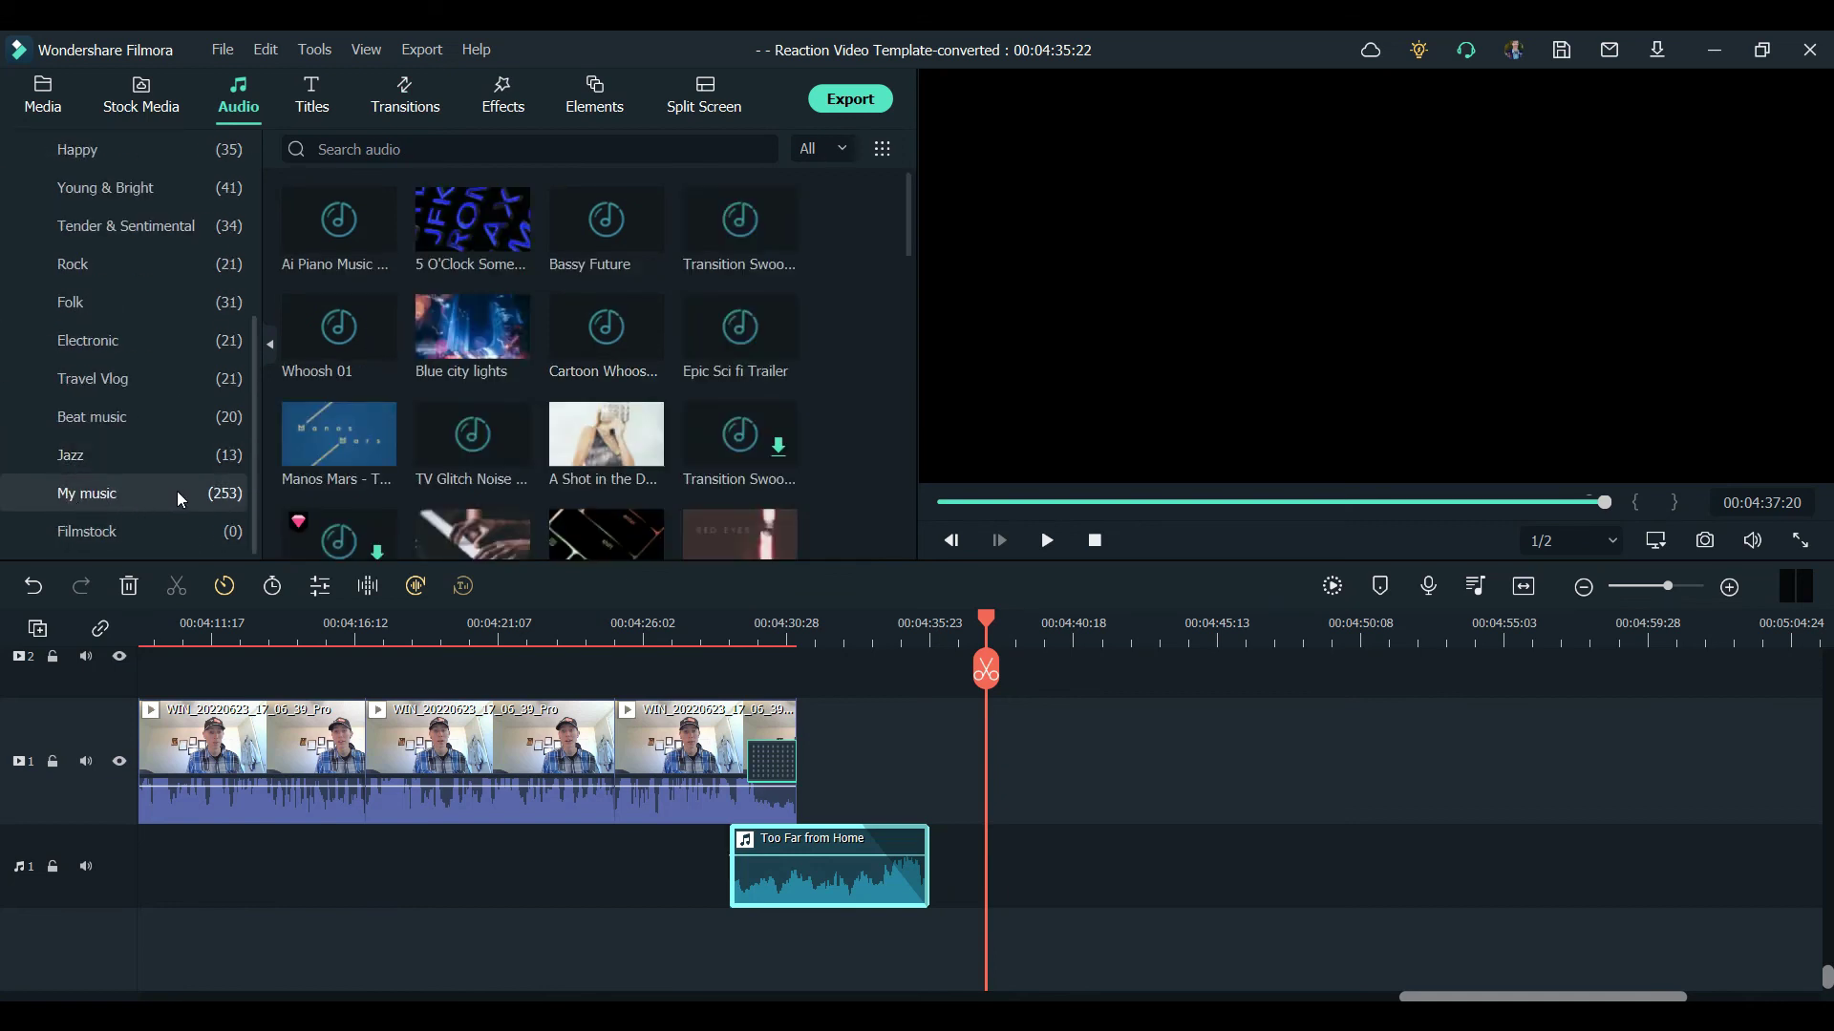
Step: Change the lower line of the opening title to "Reacting to a video by CenTex Aviation"
left_click(949, 501)
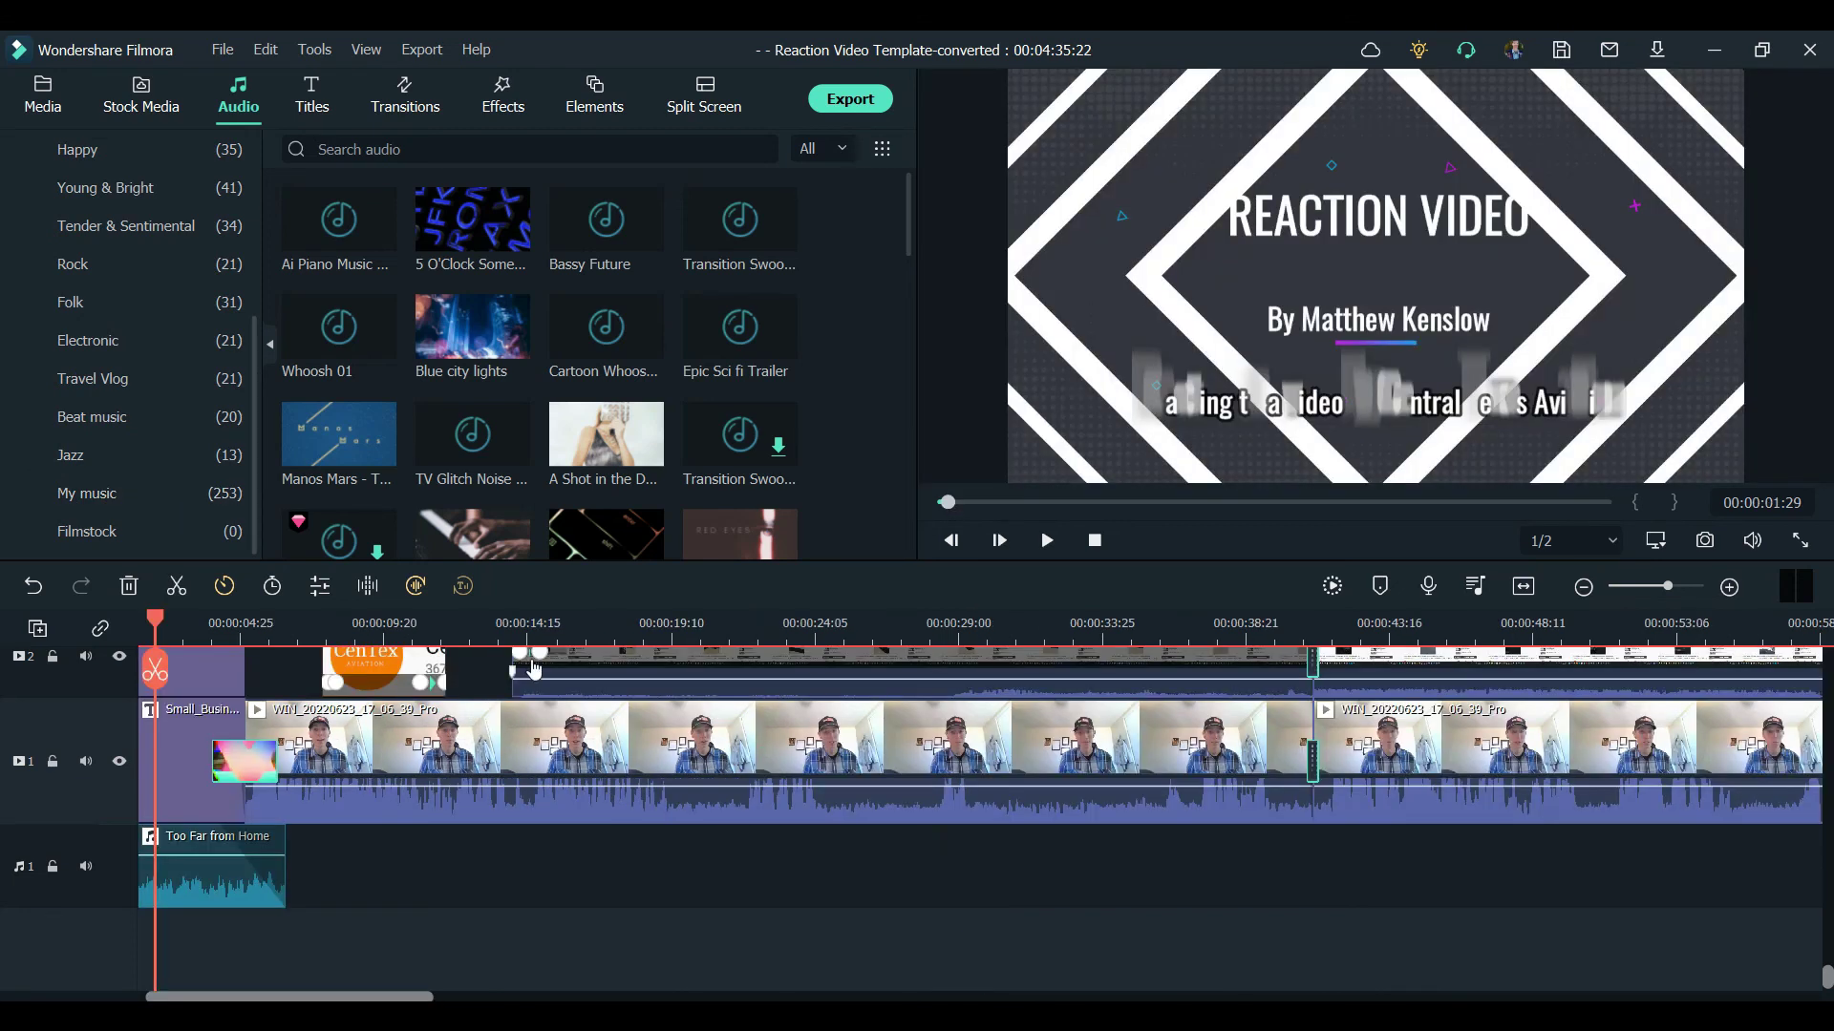
left_click(207, 623)
double_click(1556, 399)
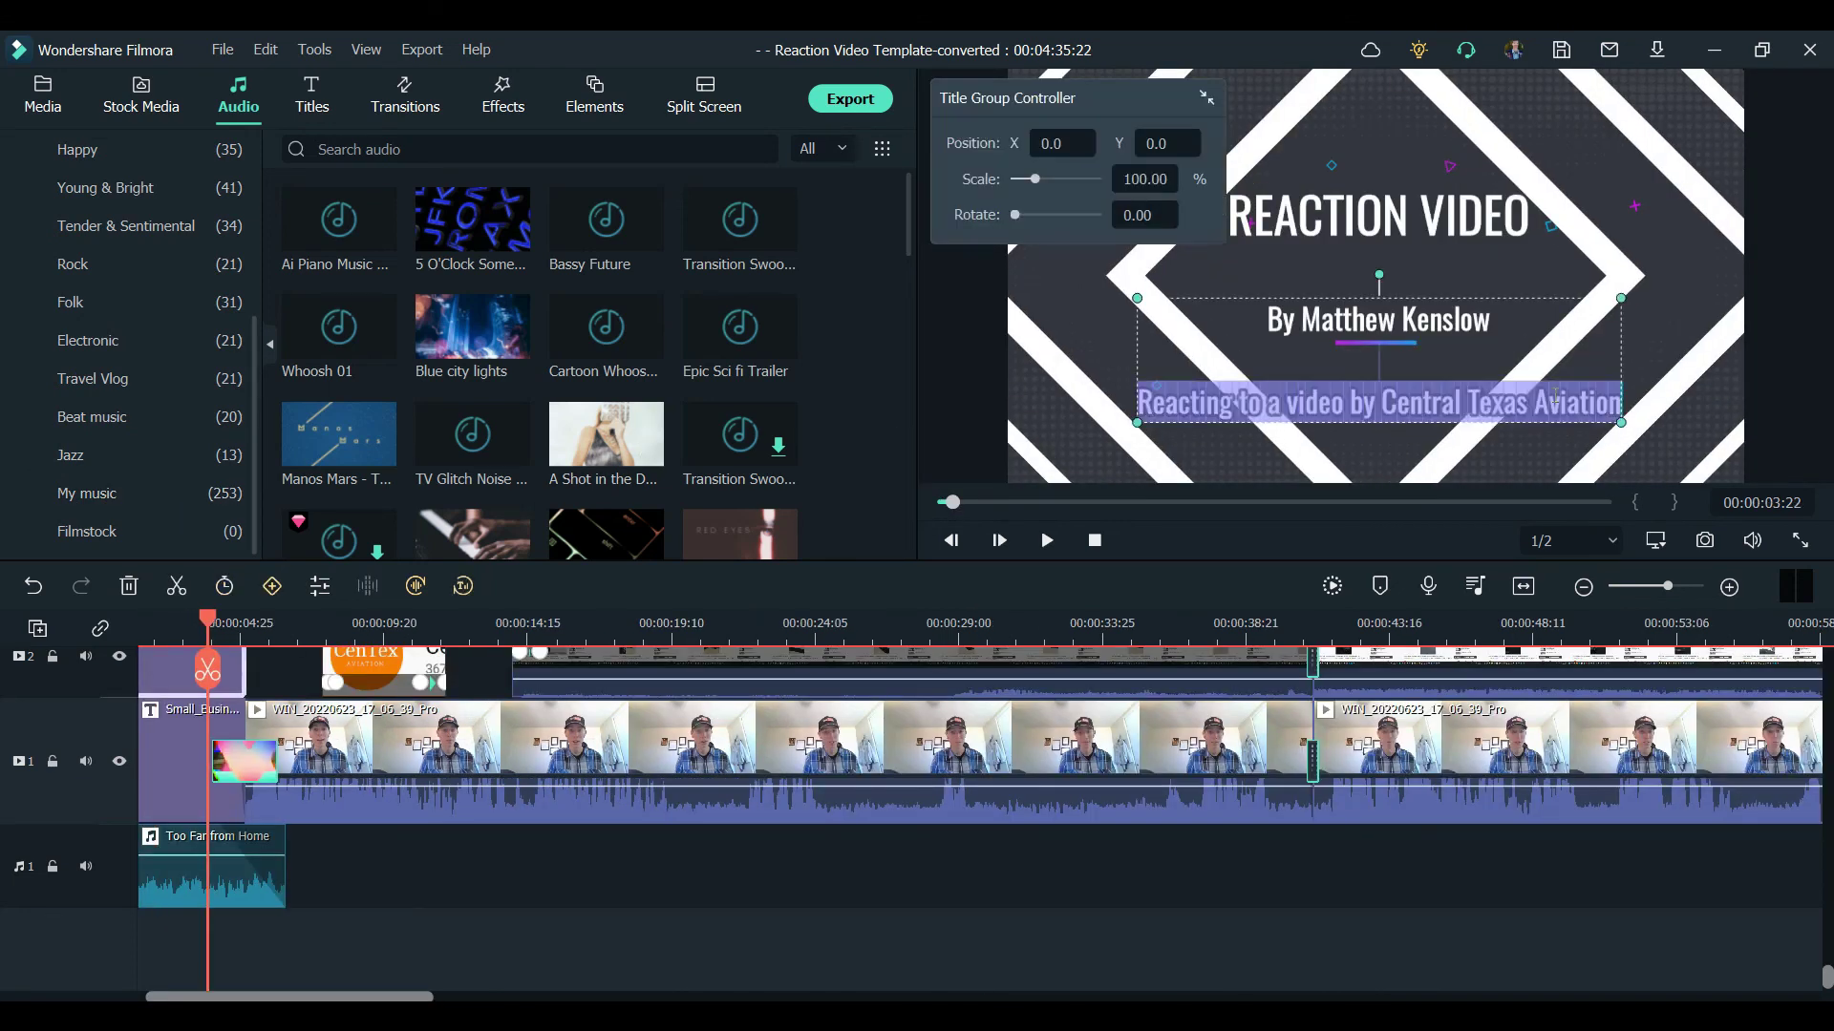
double_click(459, 308)
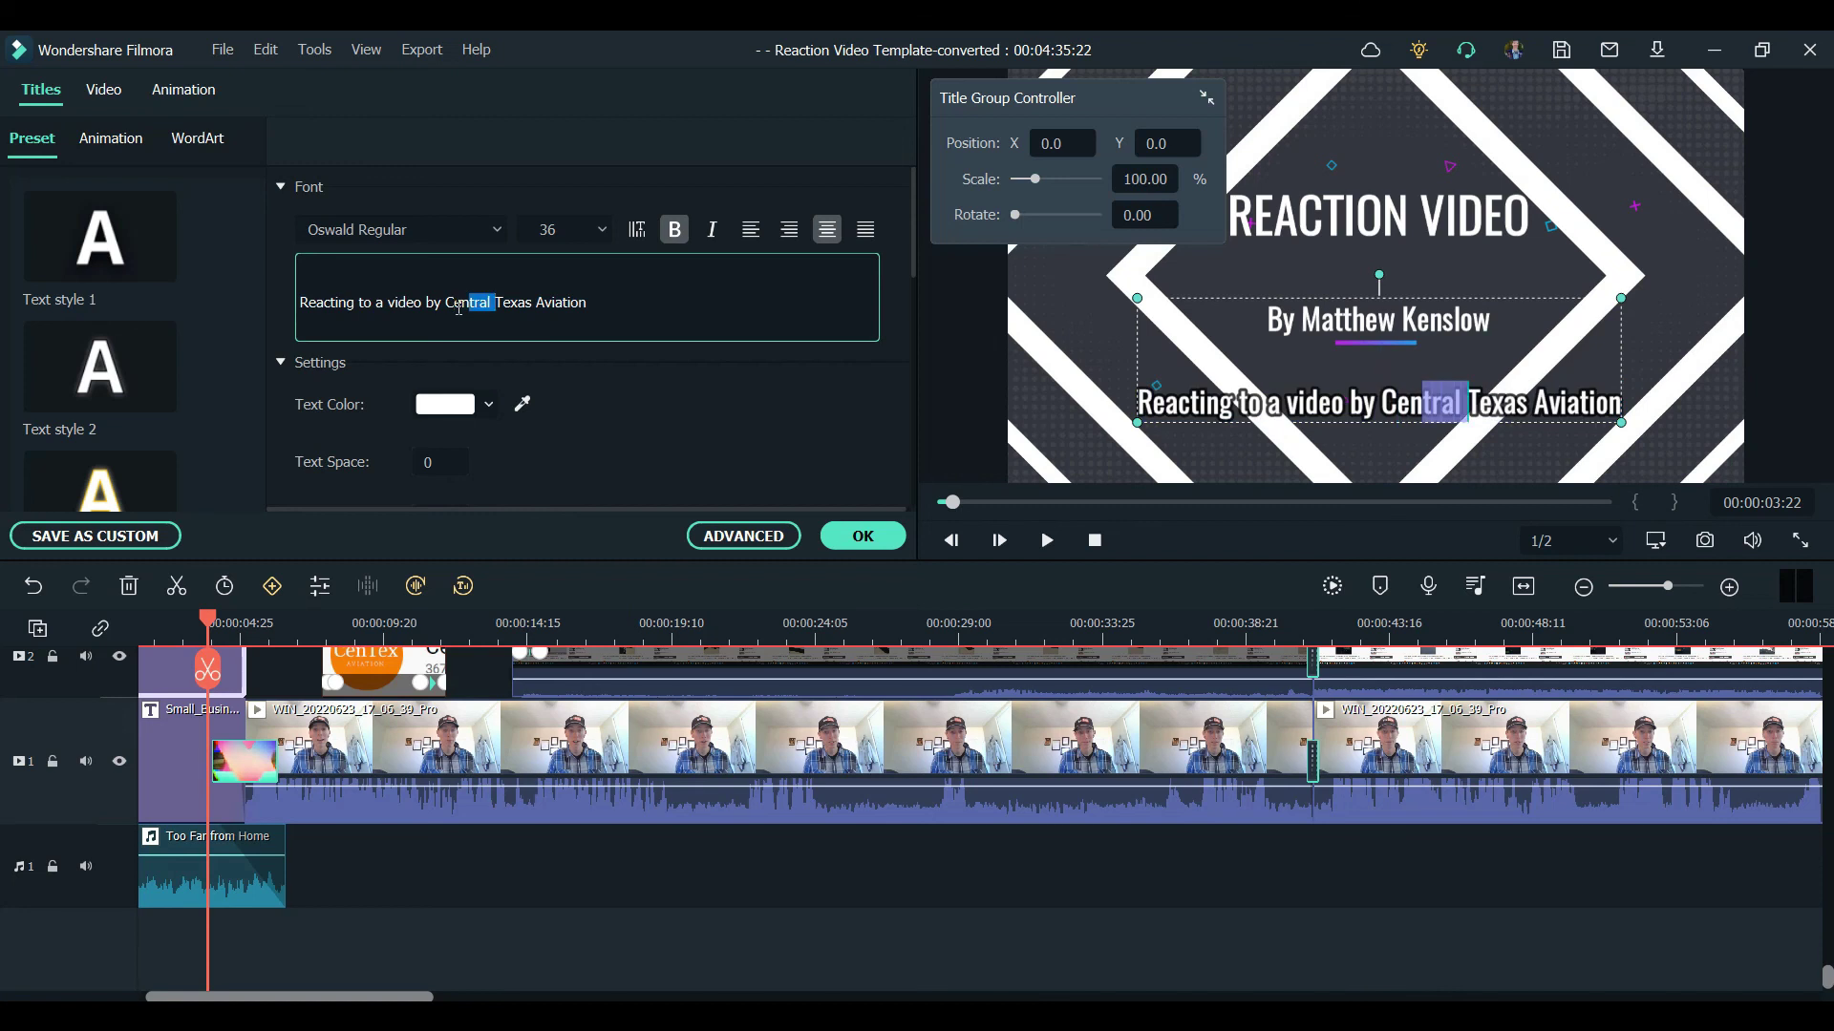
key("BackSpace")
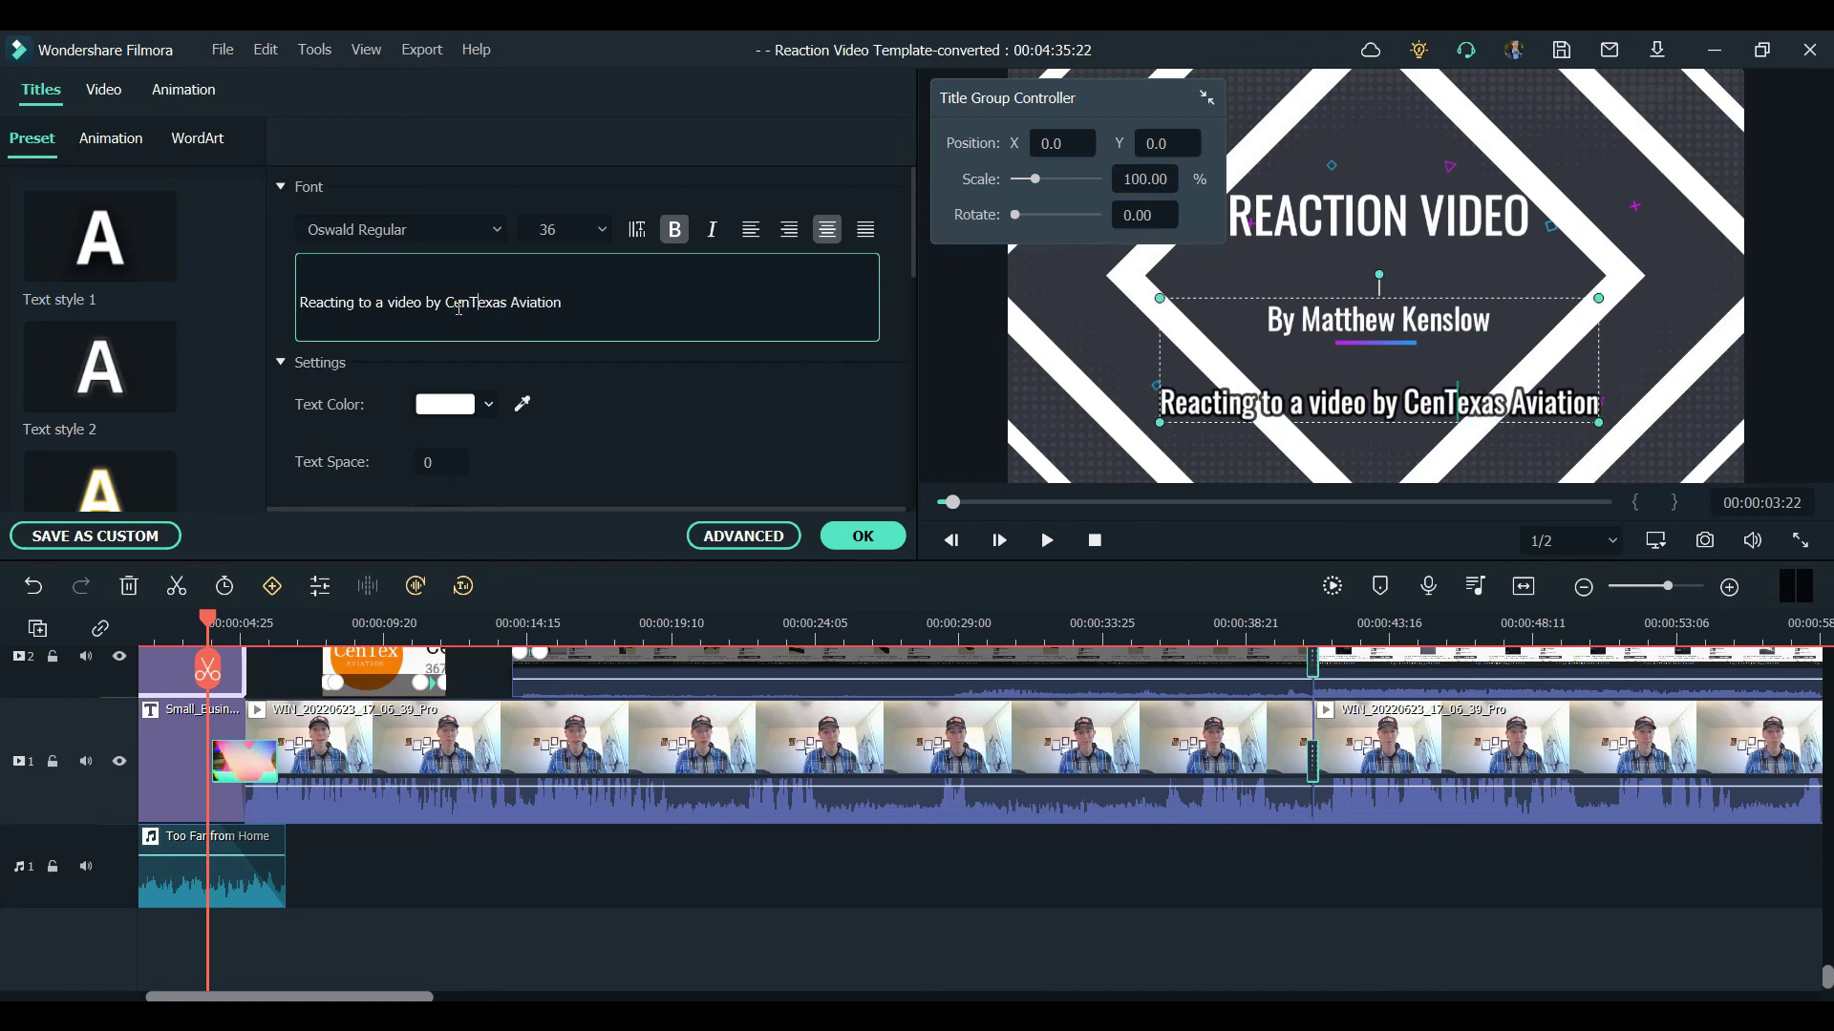
key("Delete")
key("Delete")
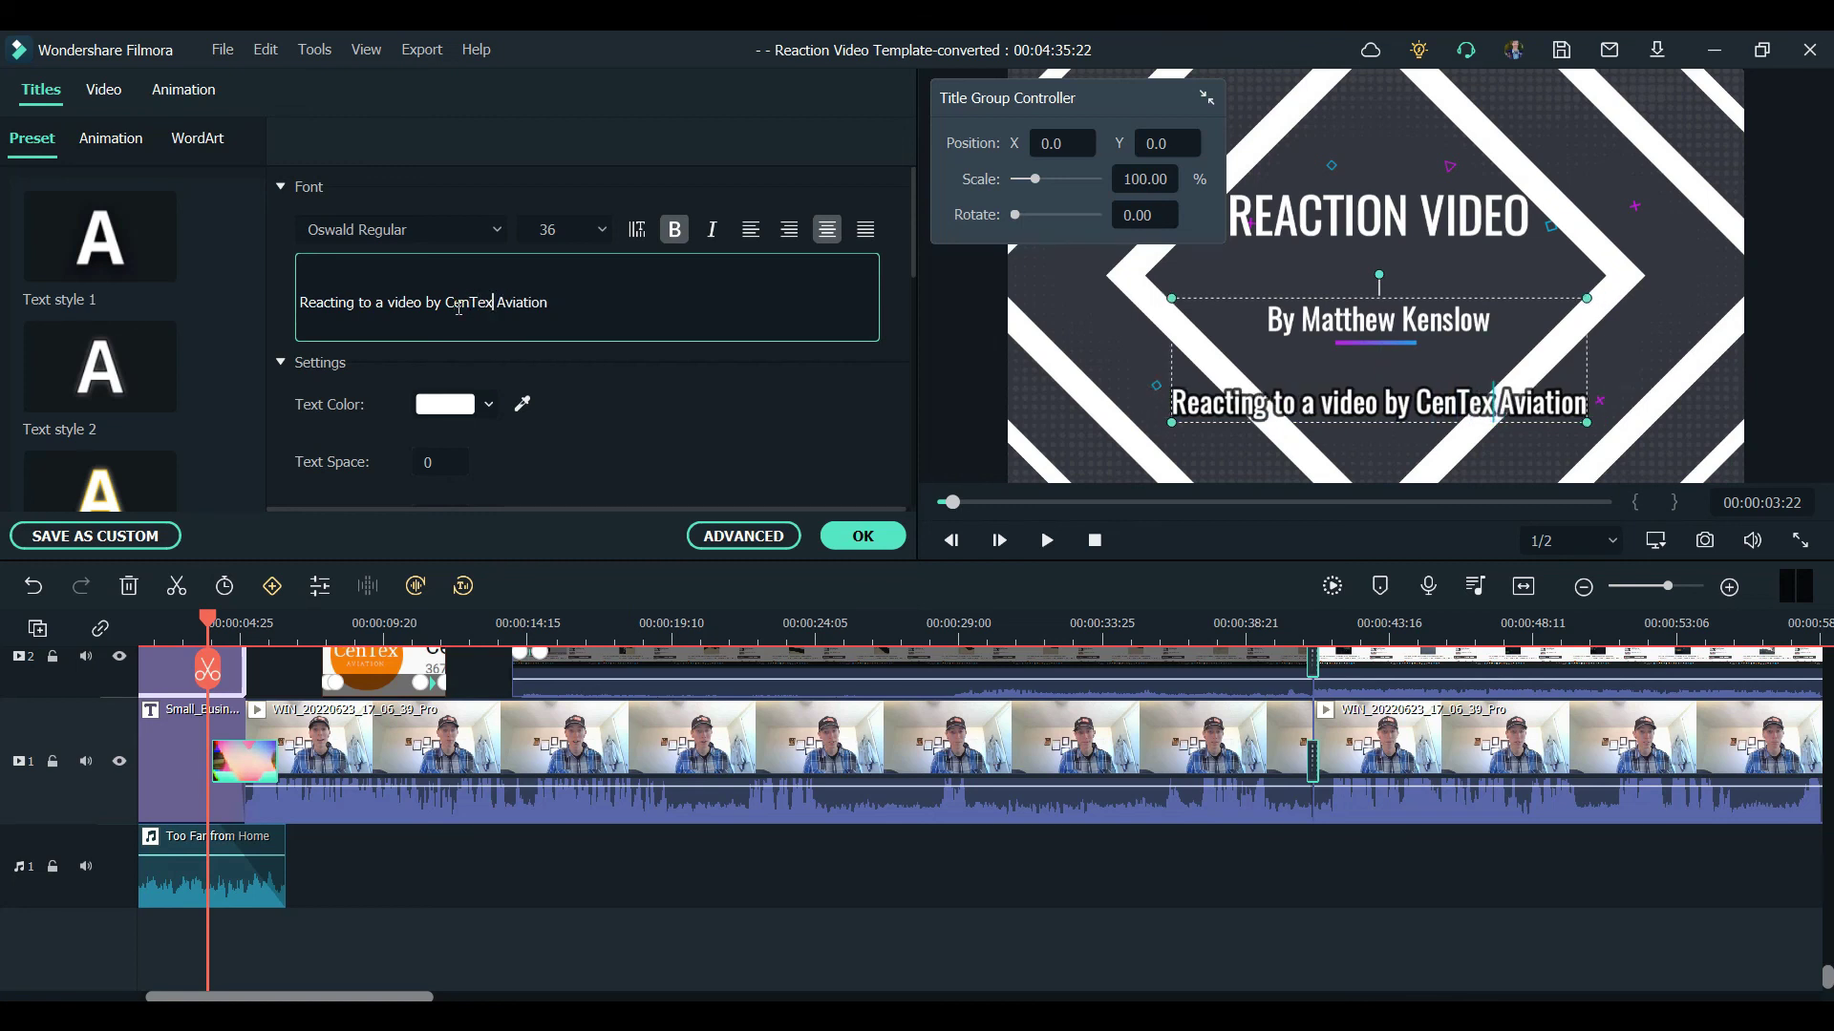
key("Right")
key("Right")
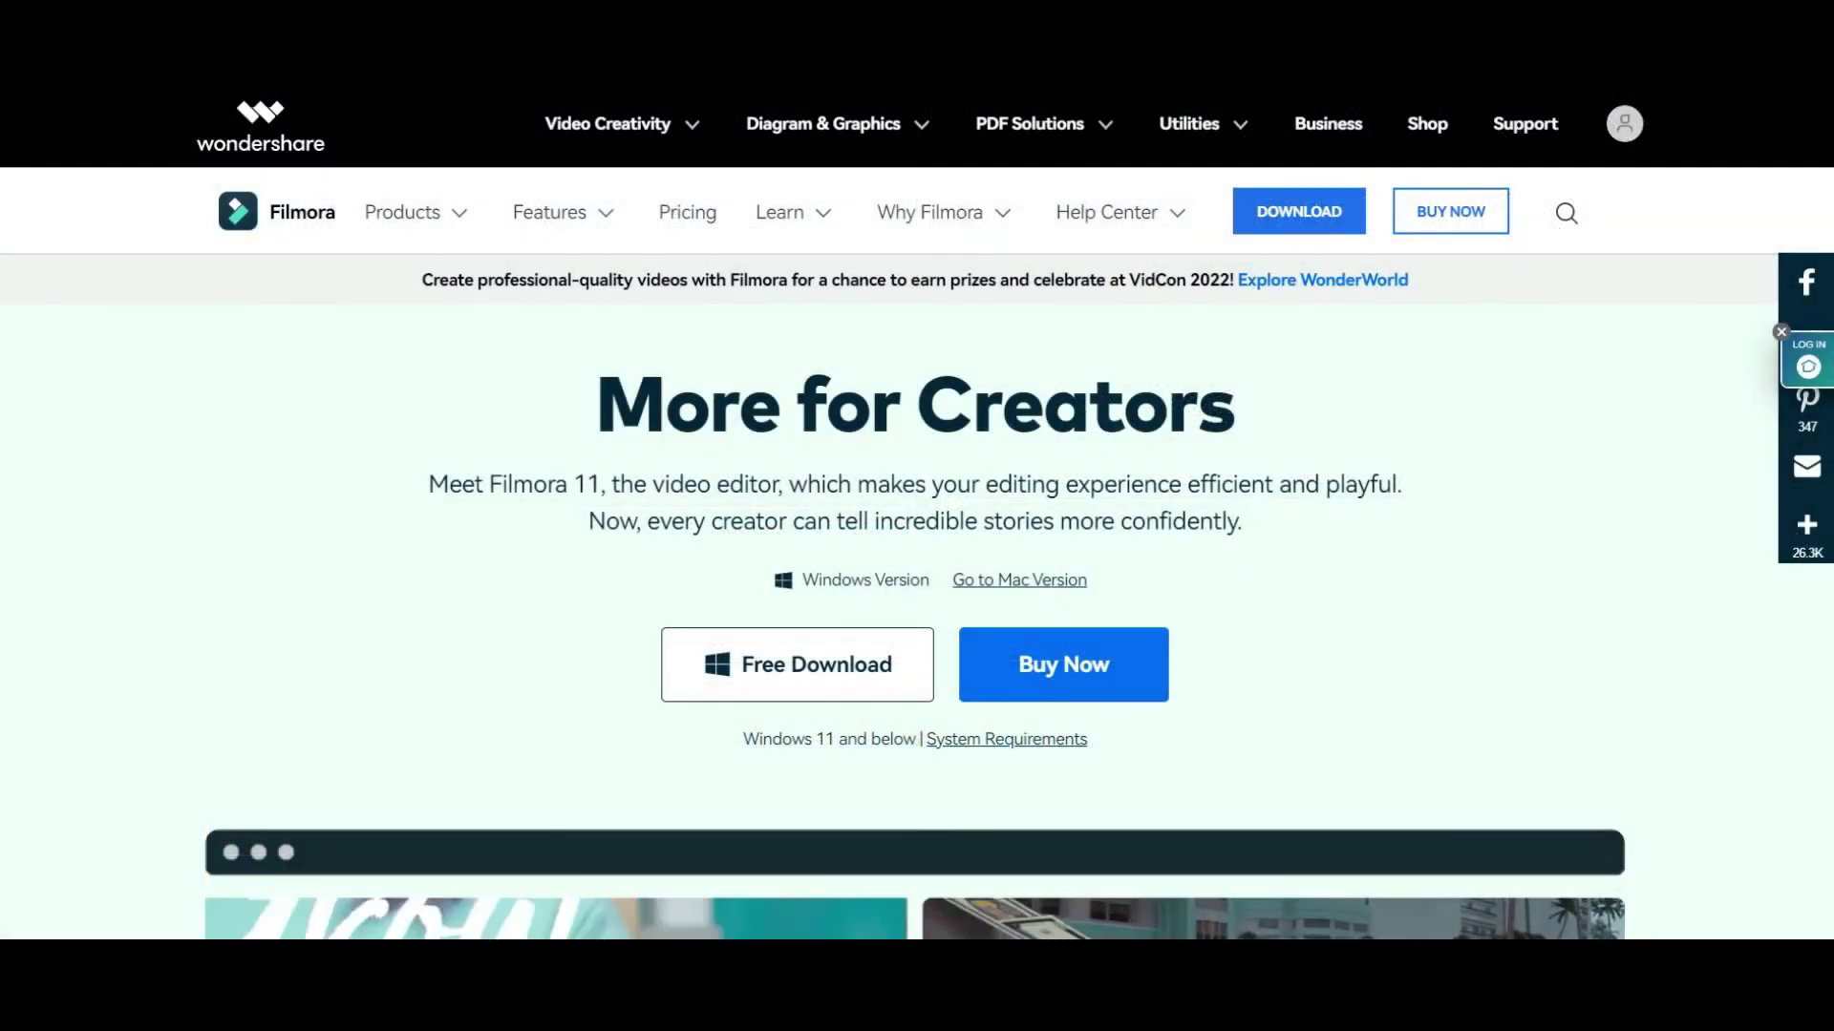
scroll(916, 554, "down", 5)
scroll(917, 554, "down", 15)
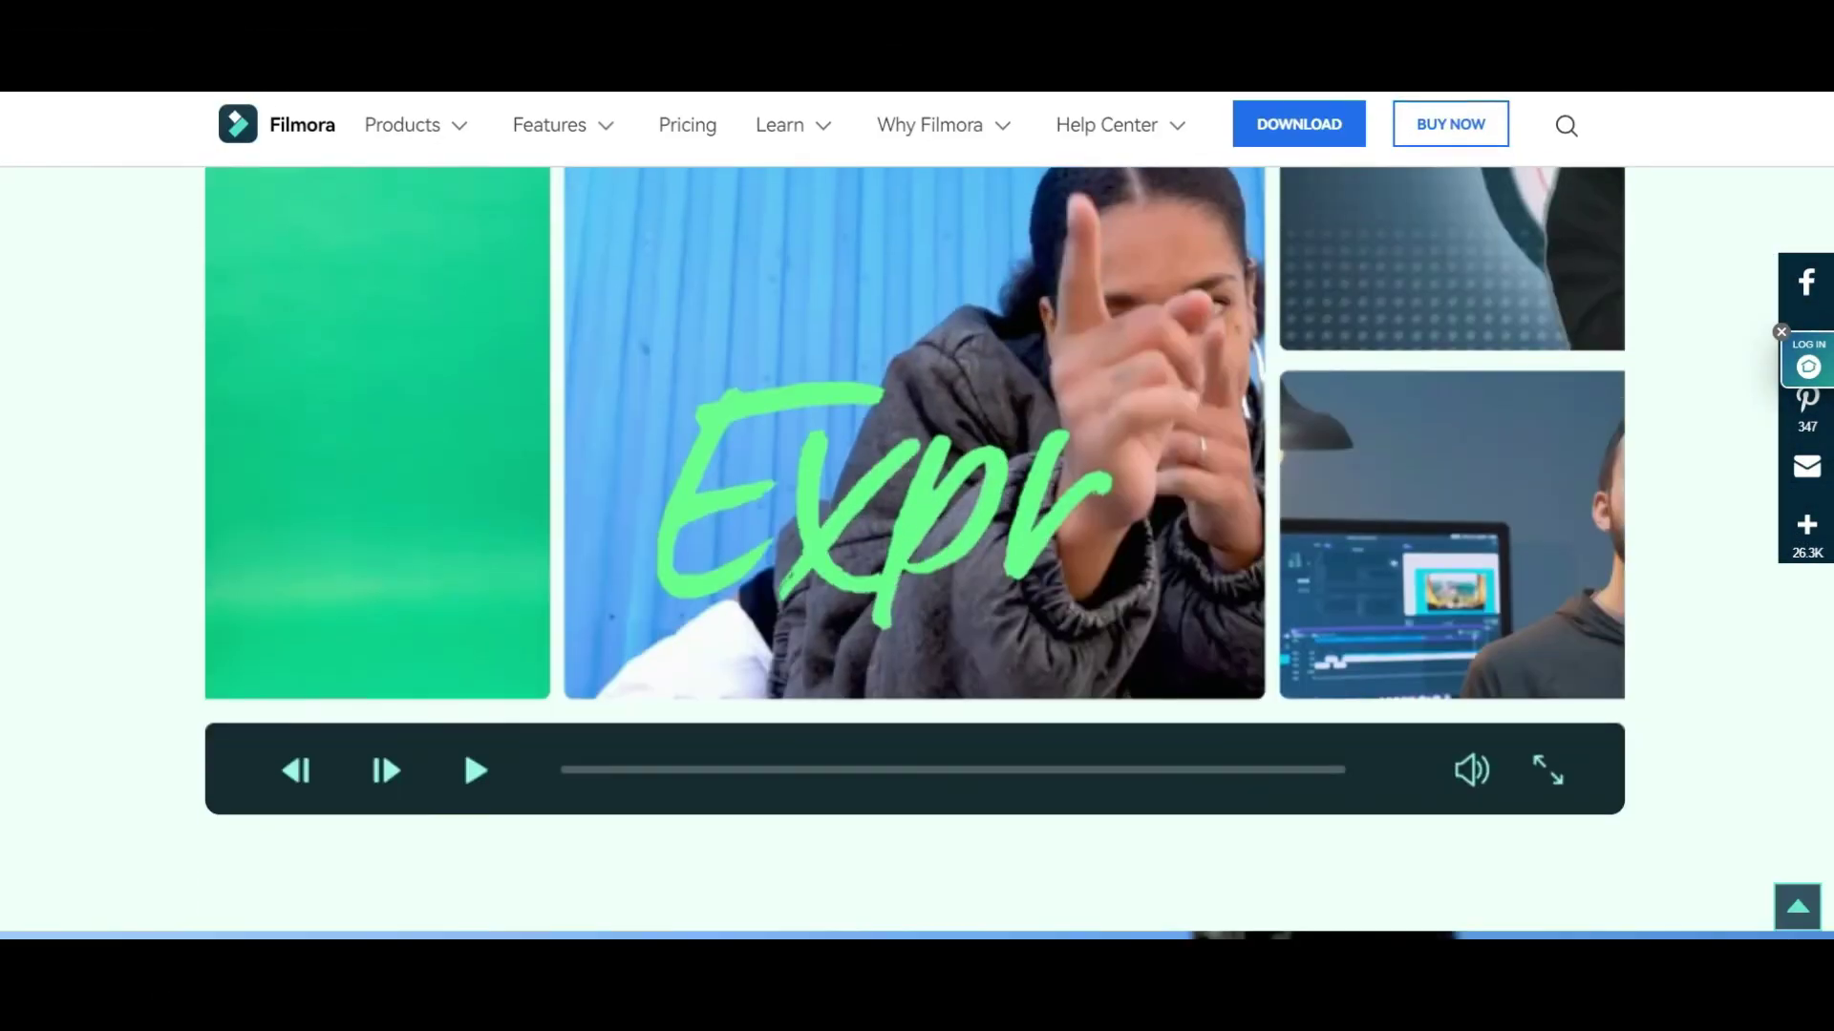
scroll(916, 554, "down", 10)
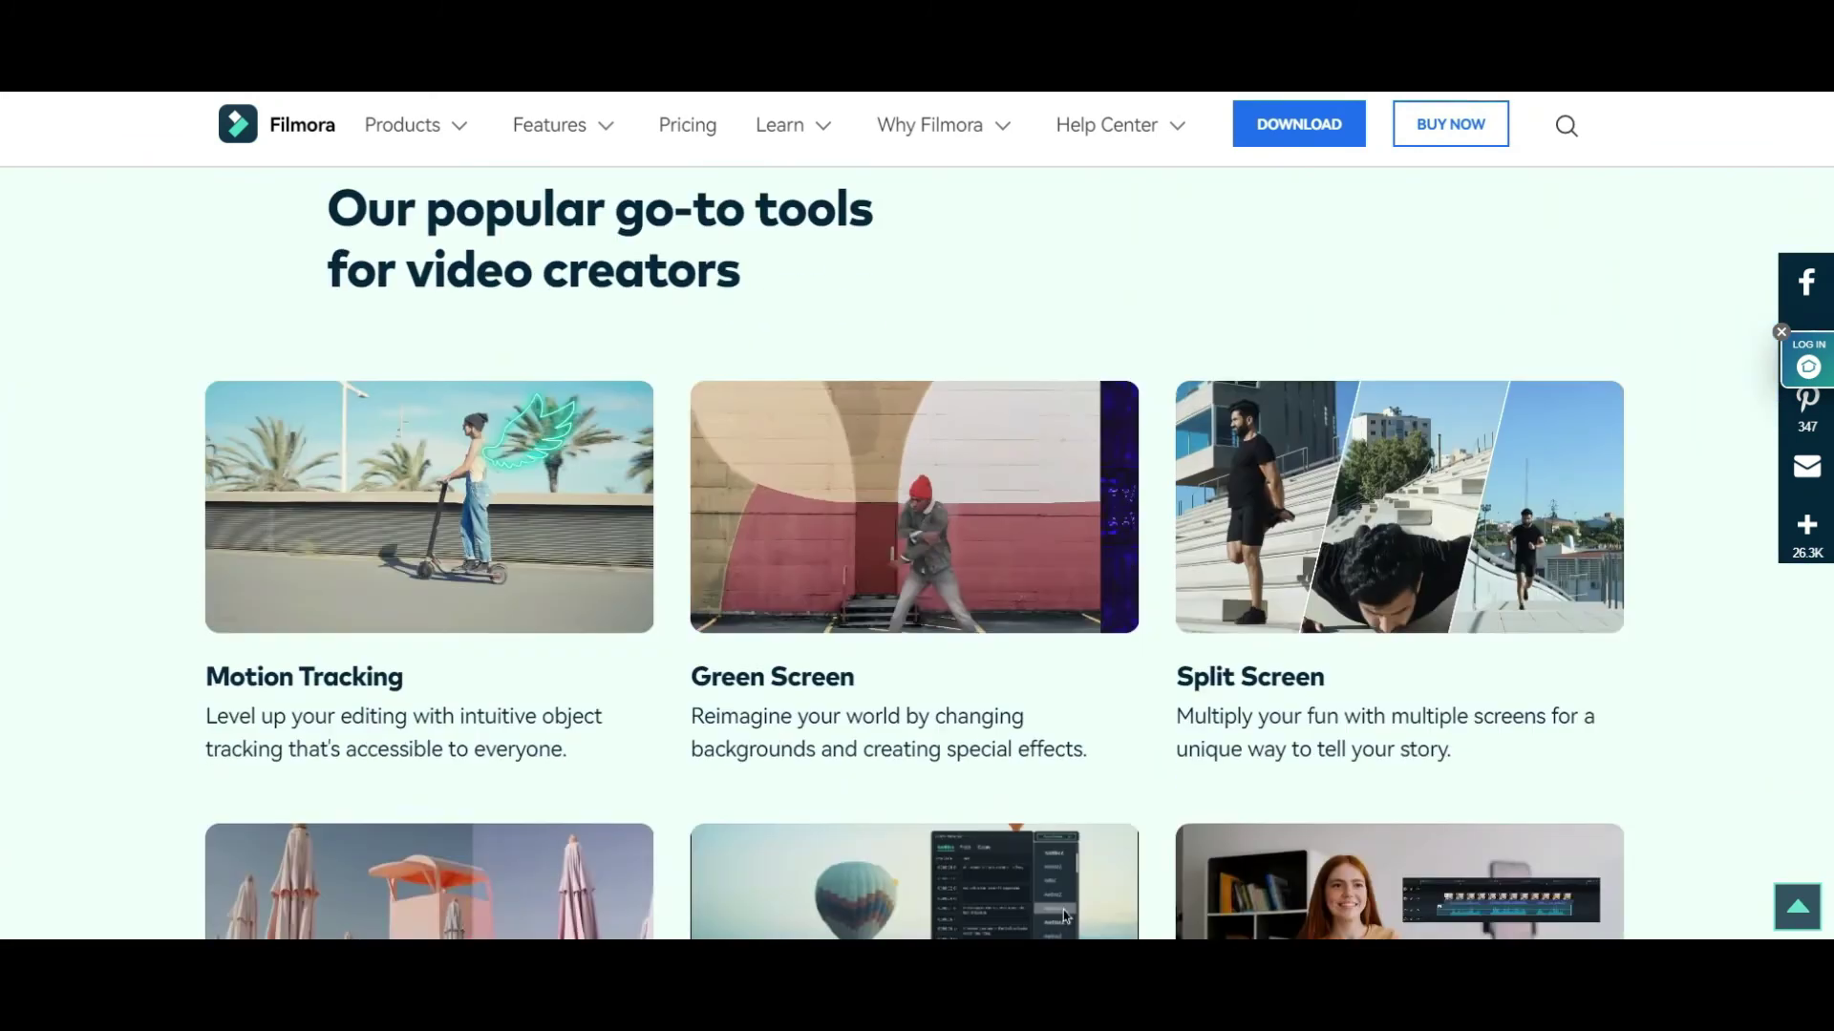
scroll(917, 554, "down", 15)
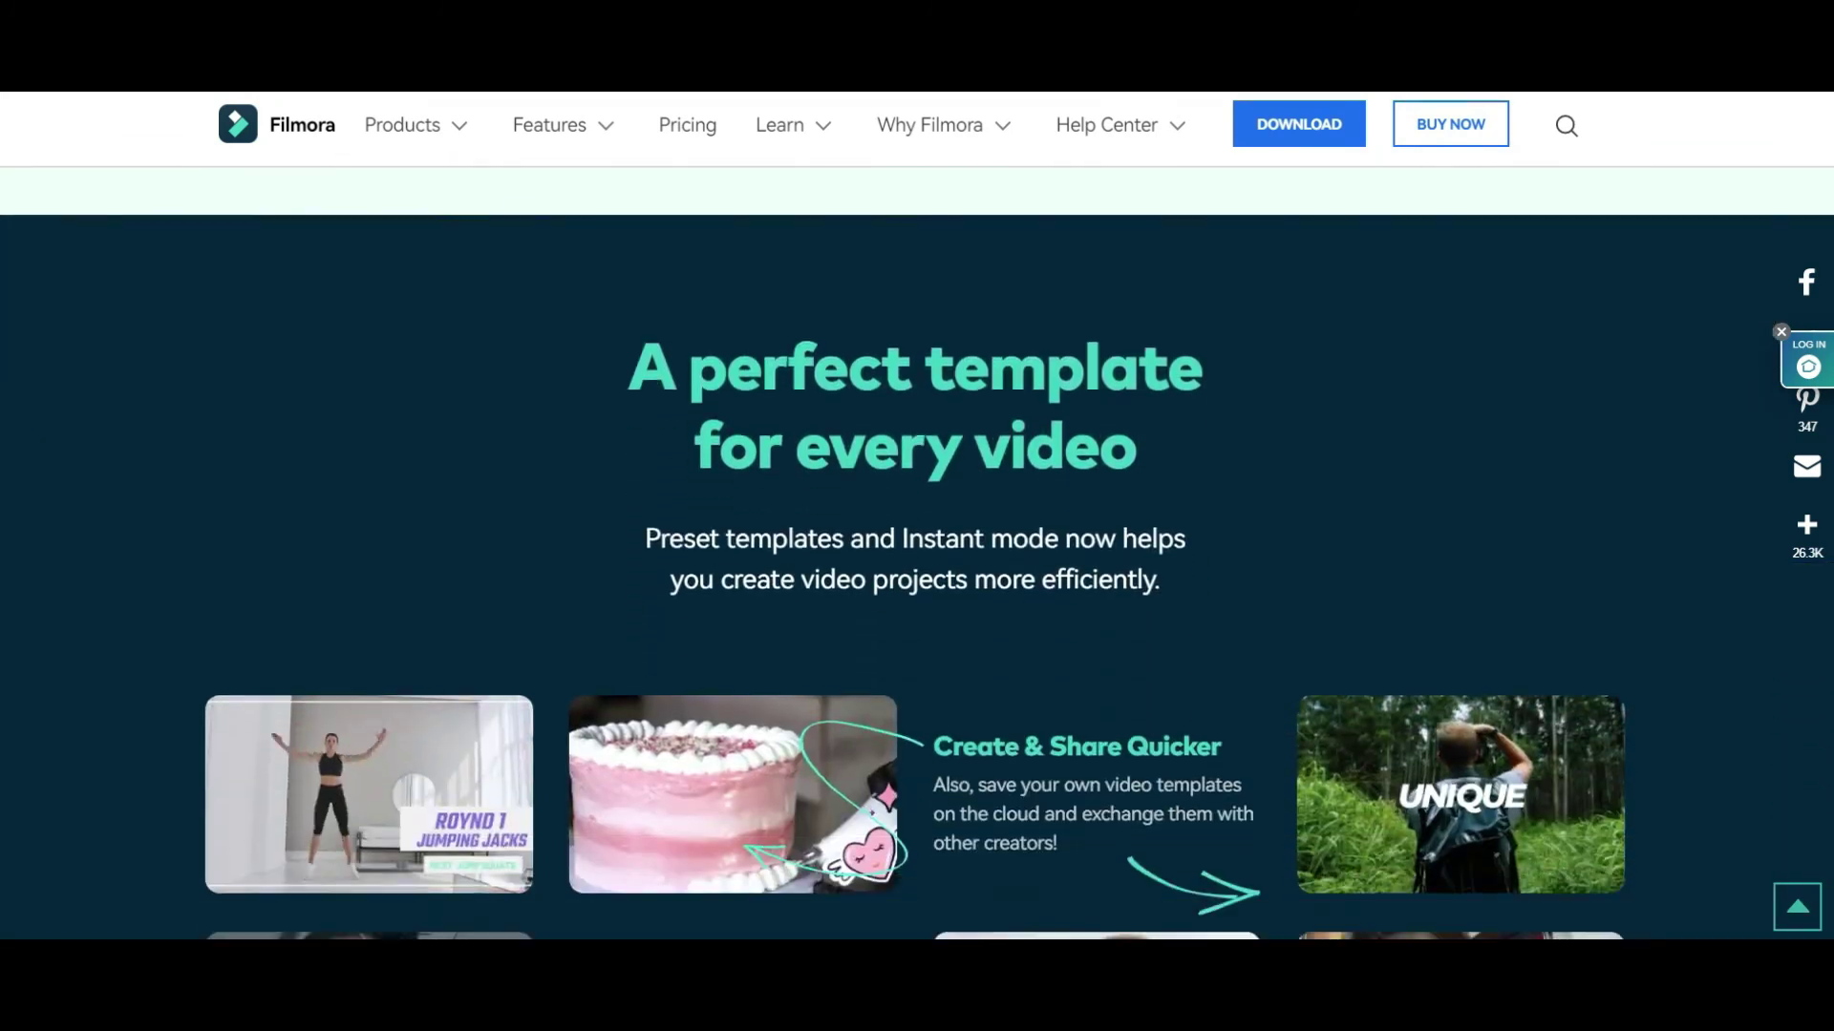